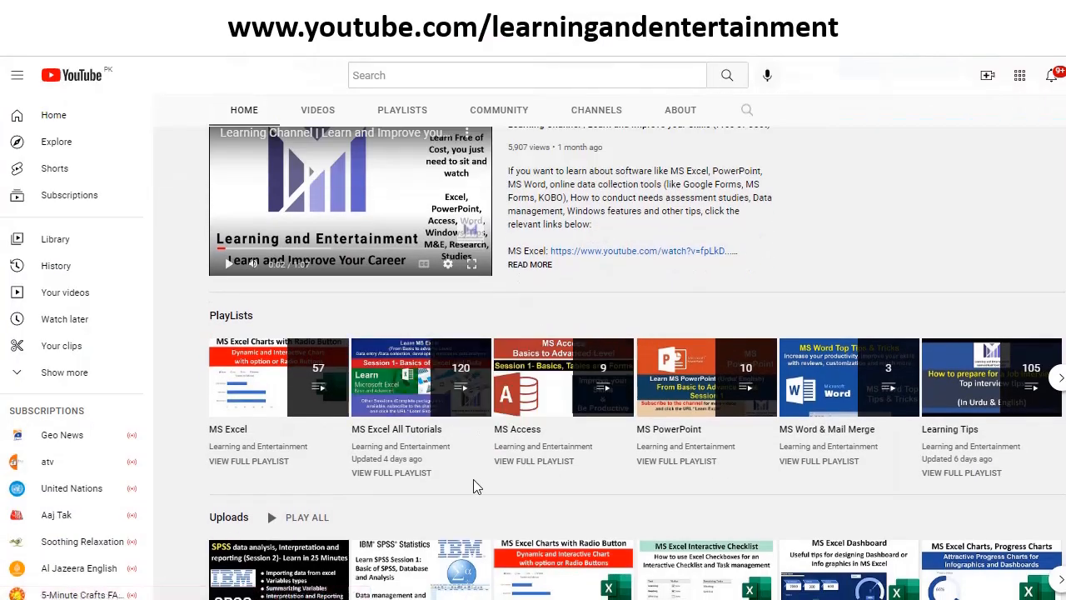
# Look through the channel's home page, examining its playlists, uploads and tutorial sections
pyautogui.scroll(-1, 473, 479)
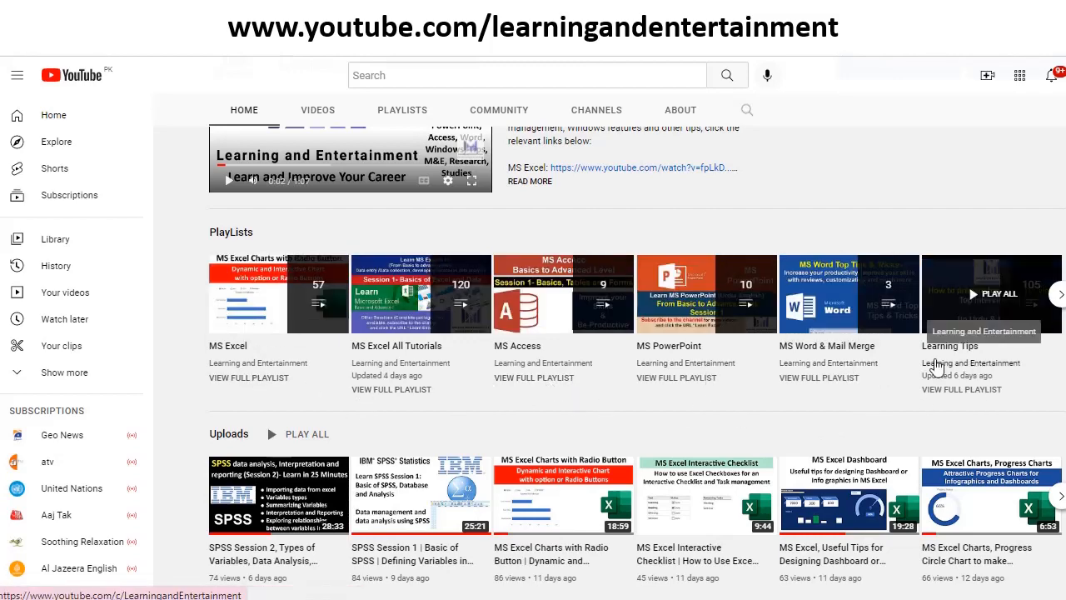
pyautogui.scroll(-3, 559, 428)
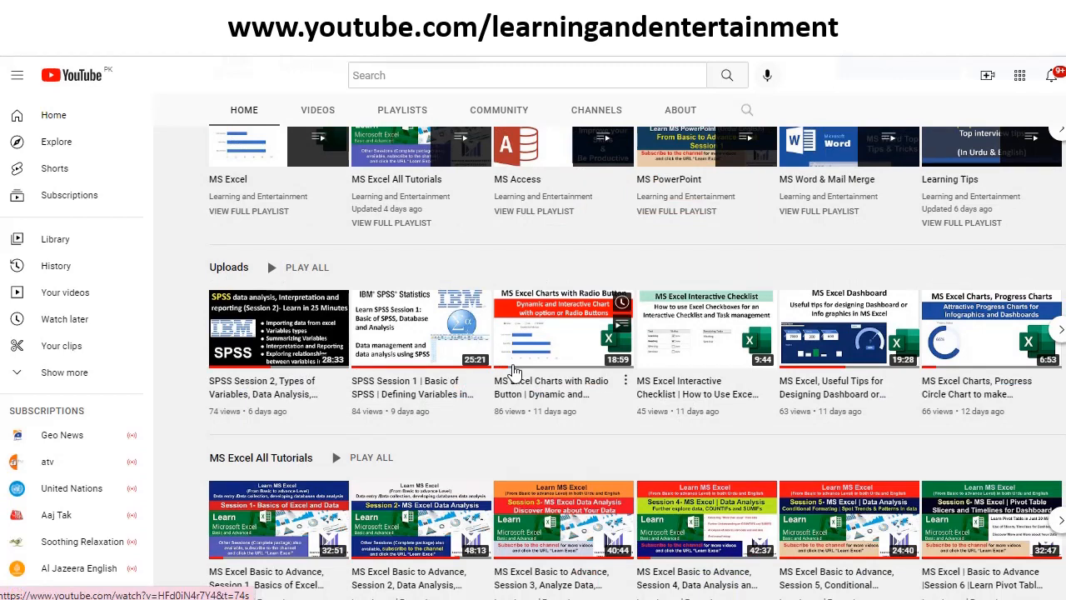
pyautogui.scroll(-10, 387, 321)
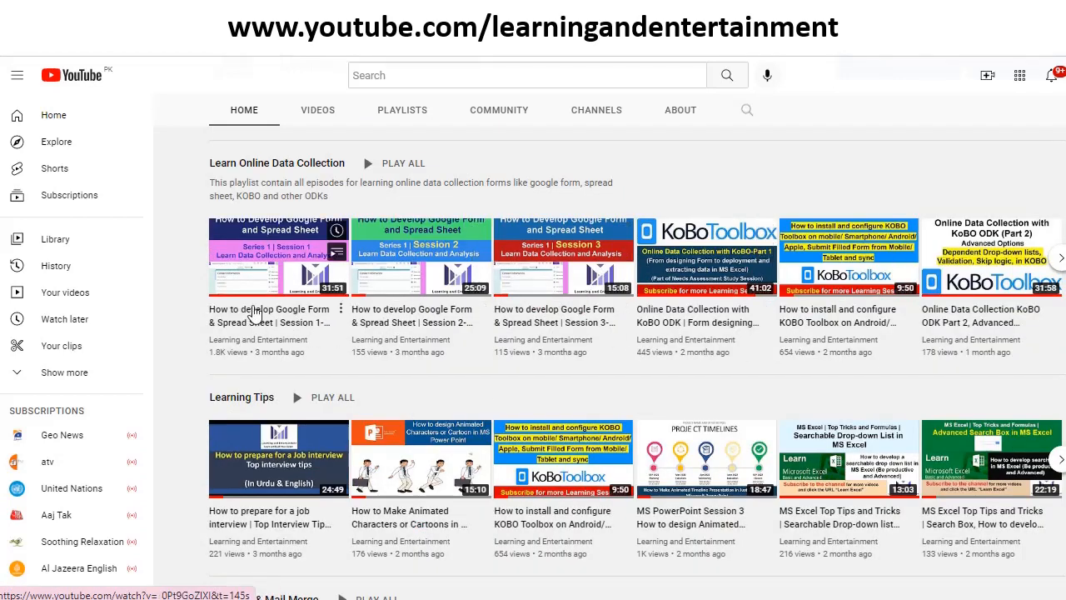
pyautogui.scroll(-2, 377, 391)
pyautogui.scroll(-1, 378, 393)
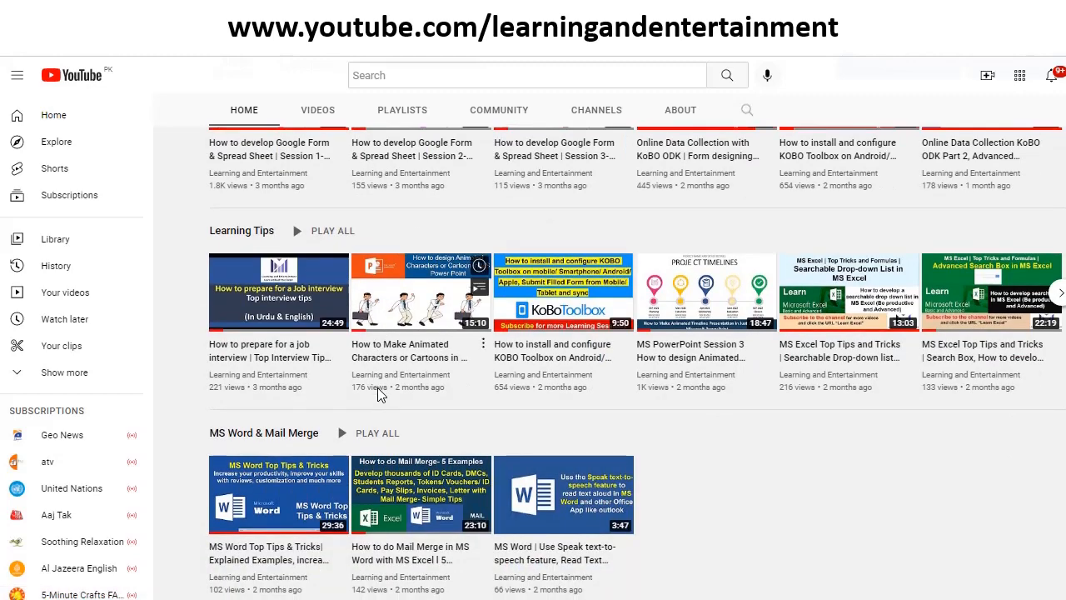
pyautogui.scroll(10, 377, 393)
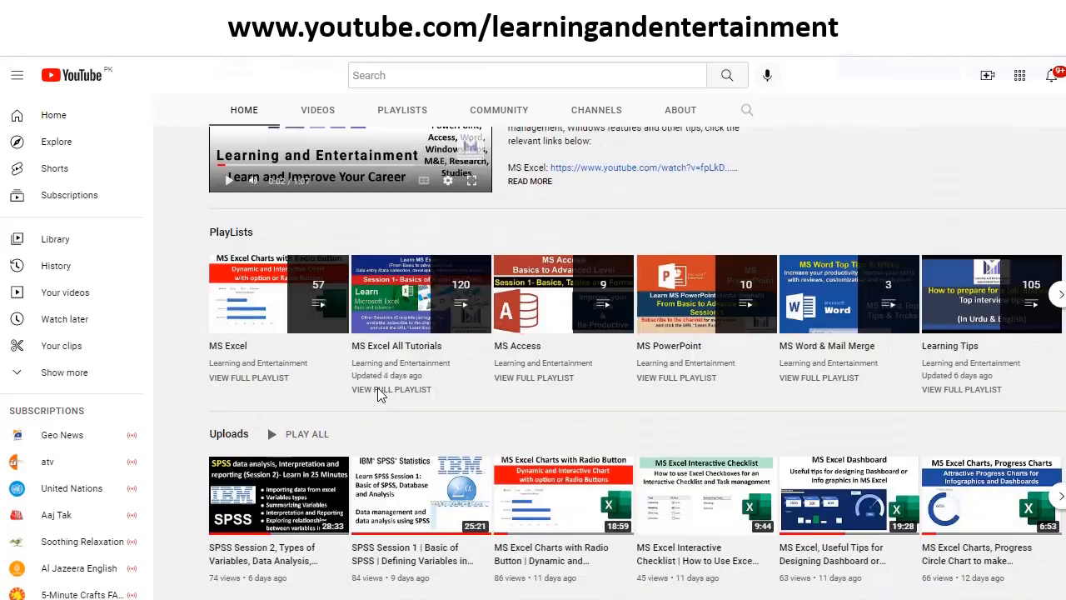
pyautogui.scroll(5, 377, 393)
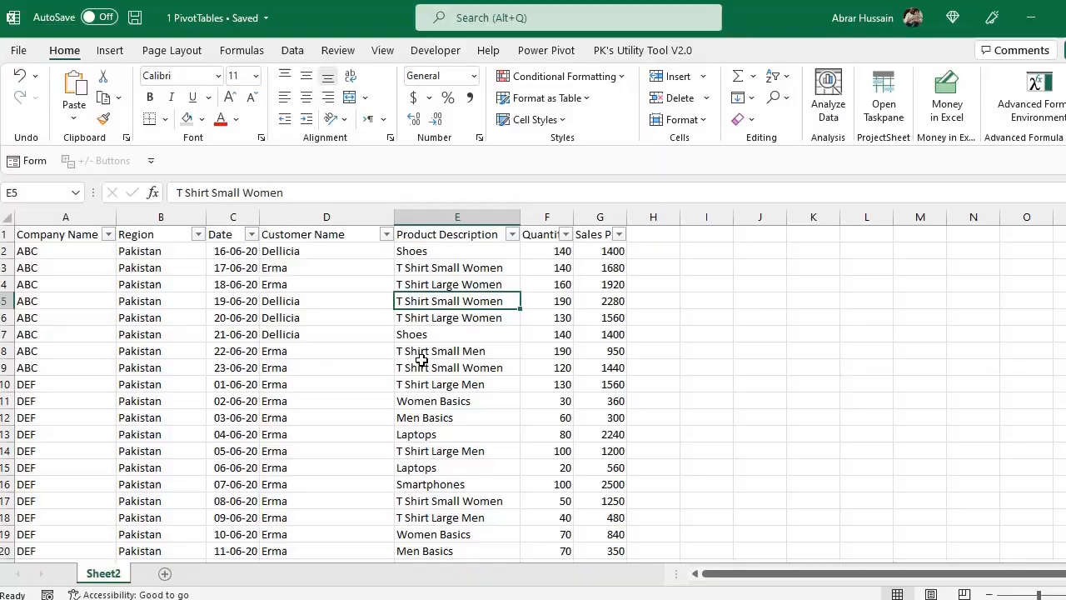
# Switch to the 1 PivotTables workbook in Excel and select all the sales data, A1:G123, including the header row
pyautogui.click(416, 367)
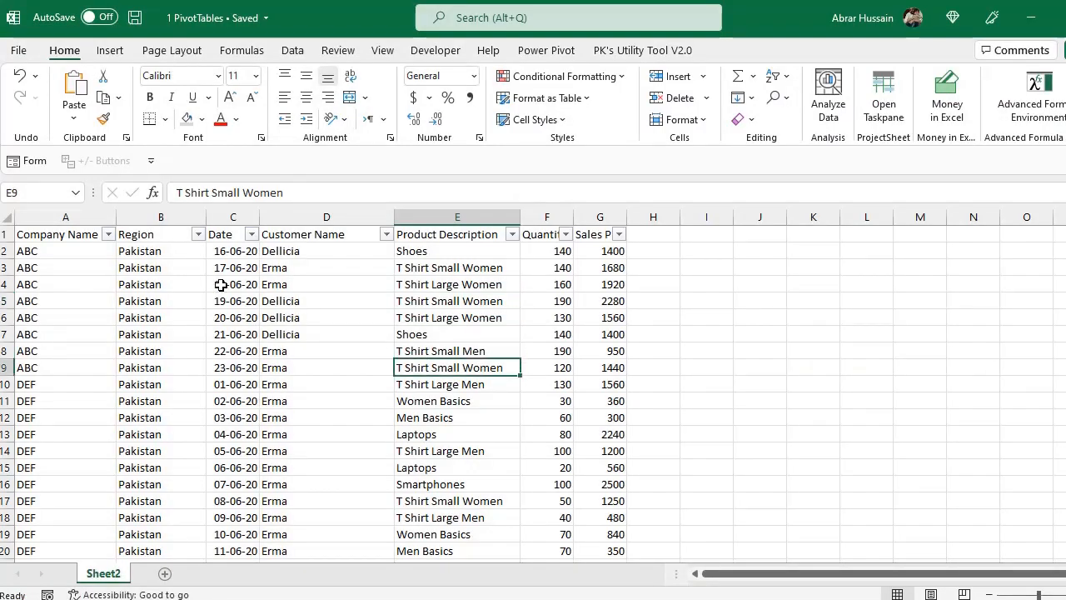
pyautogui.moveTo(33, 237); pyautogui.dragTo(588, 379)
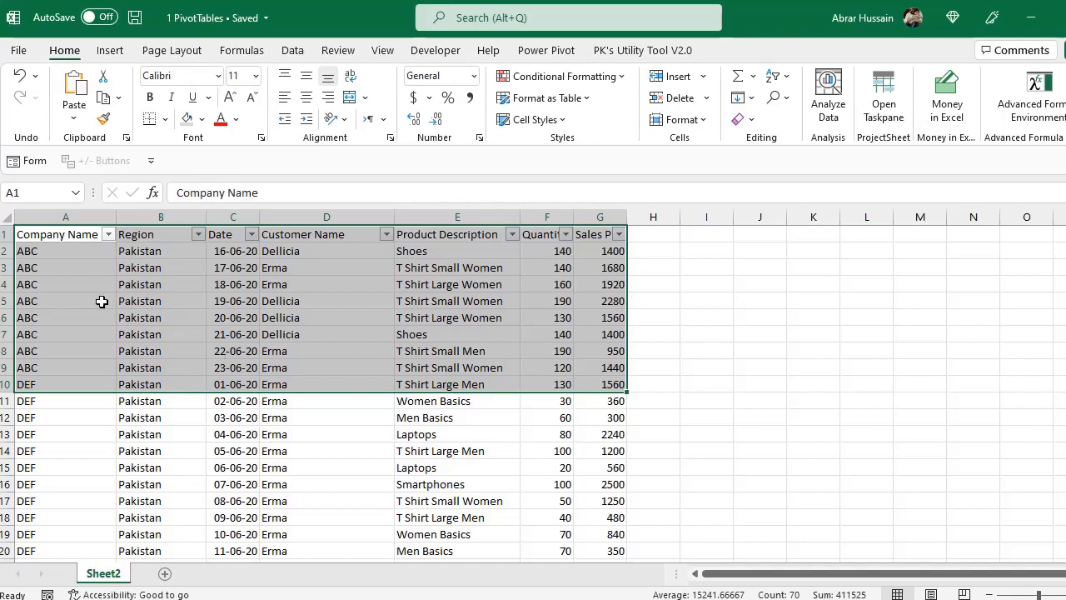
pyautogui.click(69, 236)
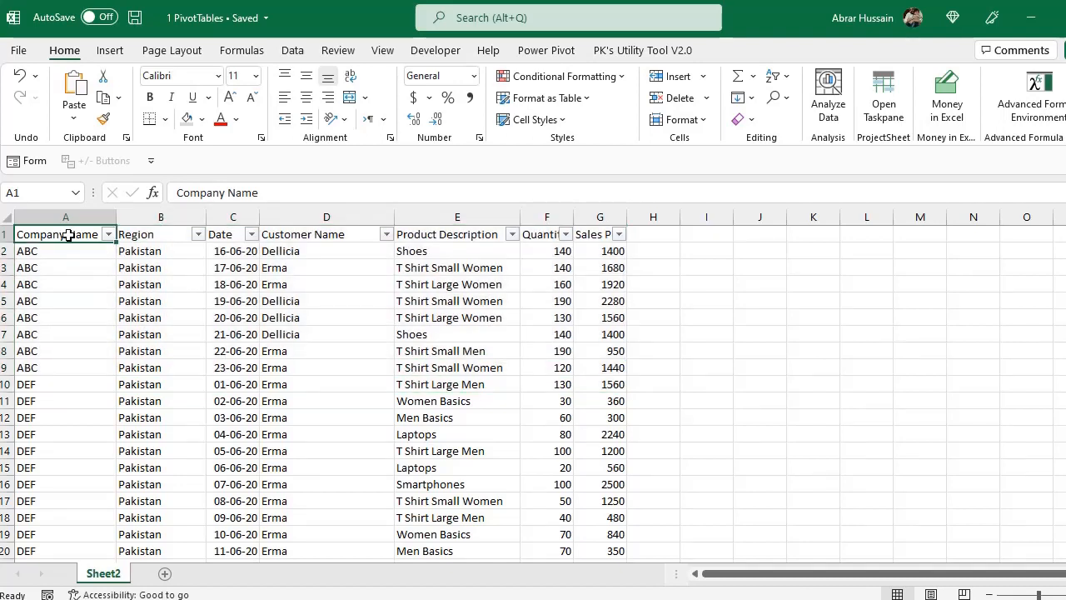
pyautogui.moveTo(68, 236); pyautogui.dragTo(601, 236)
pyautogui.click(51, 234)
pyautogui.hotkey('ctrl', 'shift', 'End')
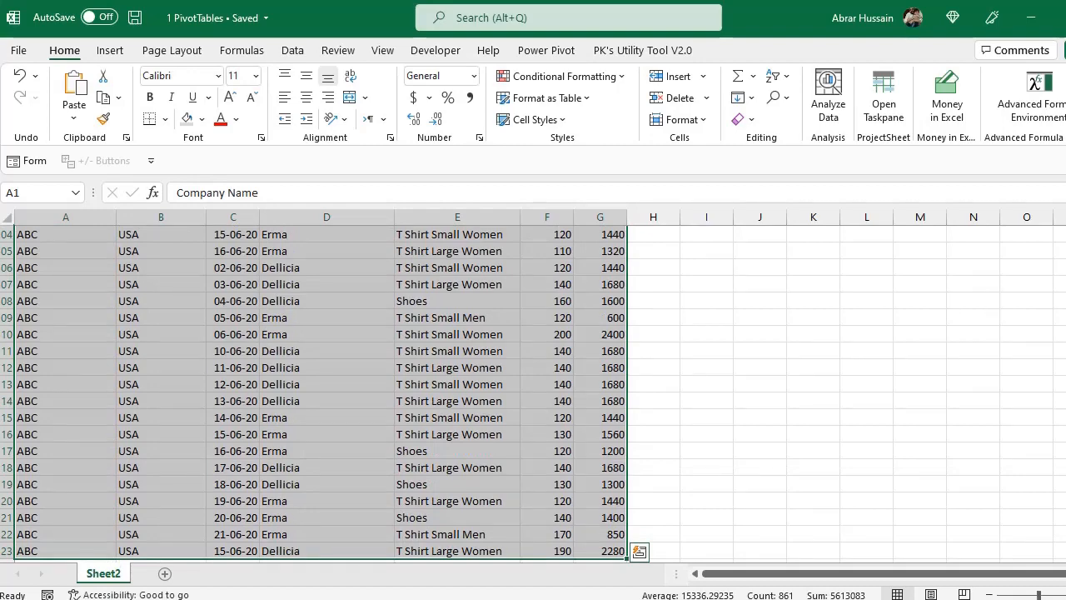
pyautogui.scroll(20, 317, 392)
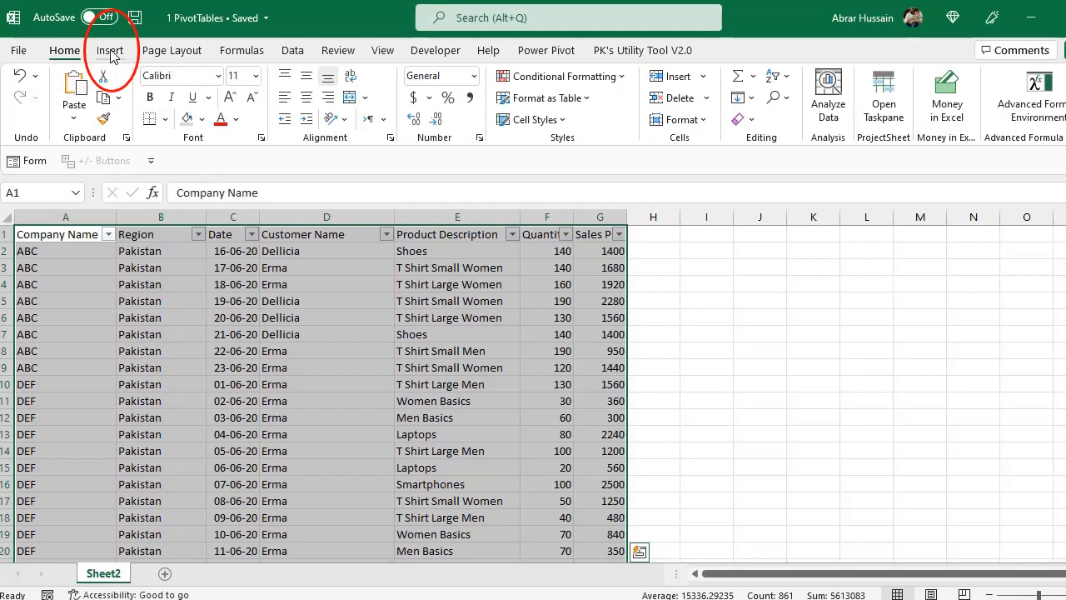
pyautogui.click(109, 52)
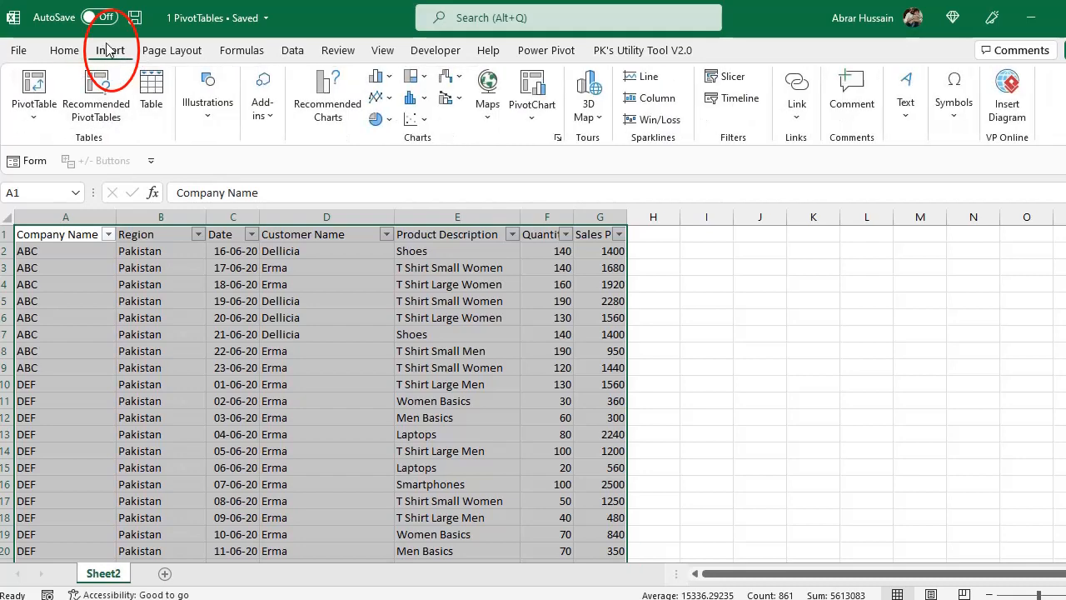
pyautogui.click(31, 91)
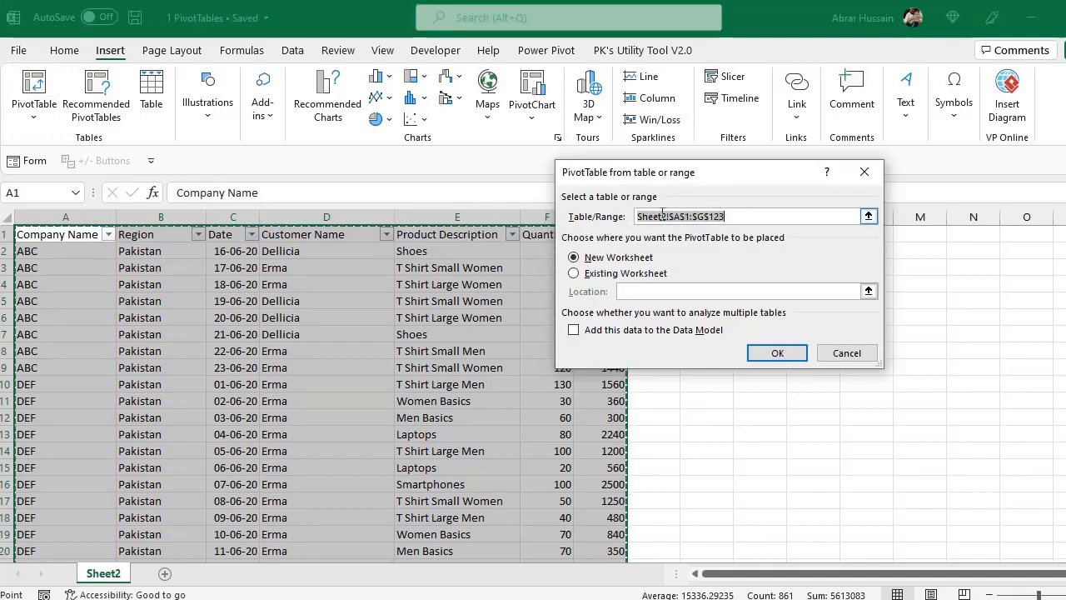
pyautogui.click(660, 216)
pyautogui.click(615, 216)
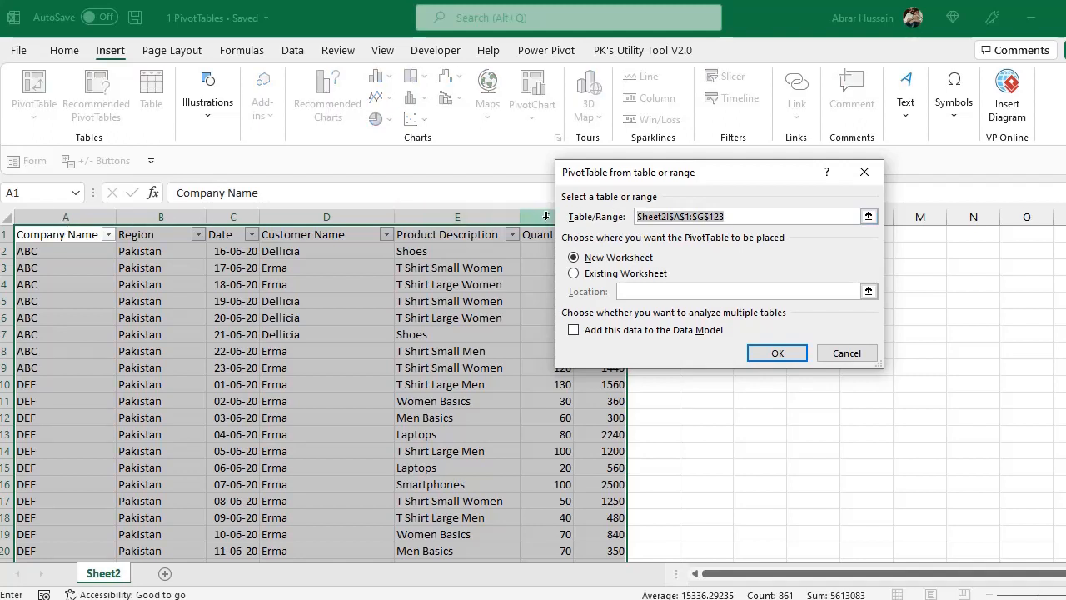
pyautogui.click(739, 217)
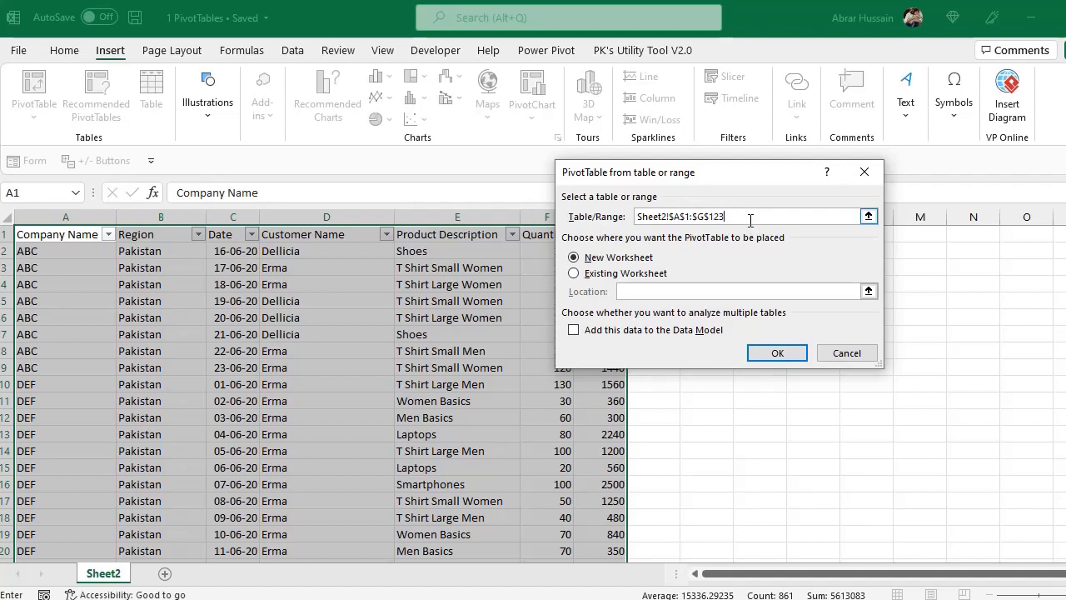
pyautogui.click(611, 215)
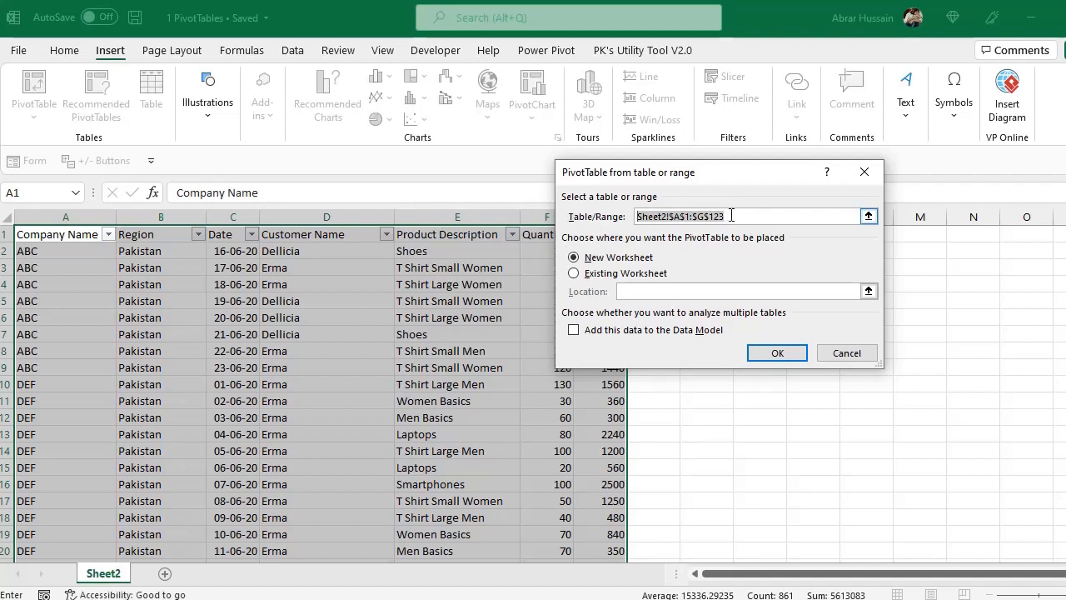
pyautogui.moveTo(738, 217); pyautogui.dragTo(549, 195)
pyautogui.click(854, 352)
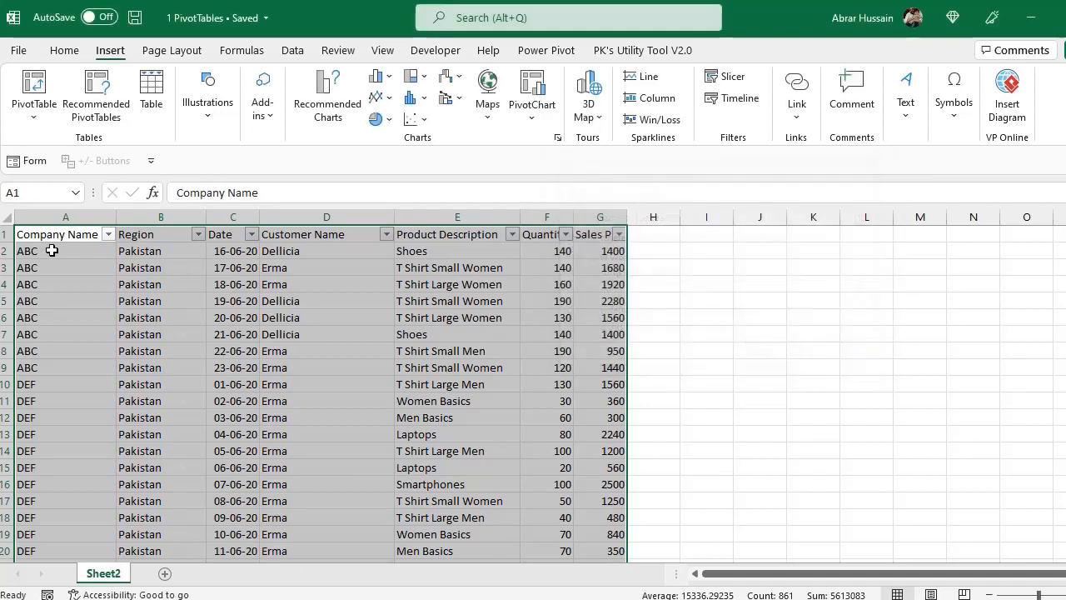
# Convert the whole sales data range A1:G123 into a table with headers
pyautogui.moveTo(39, 234); pyautogui.dragTo(610, 284)
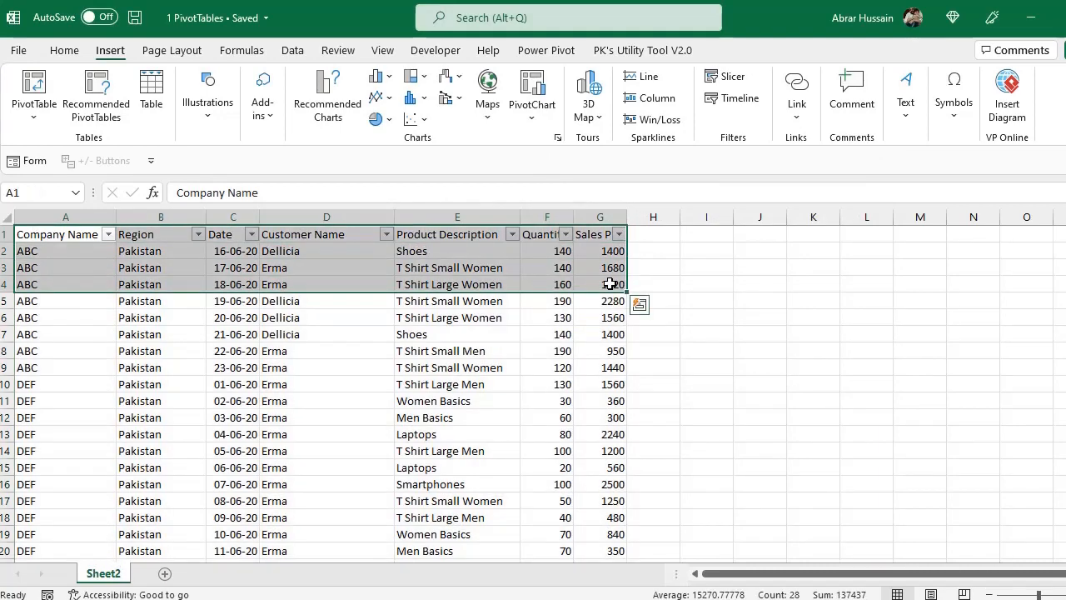
pyautogui.click(506, 367)
pyautogui.click(75, 234)
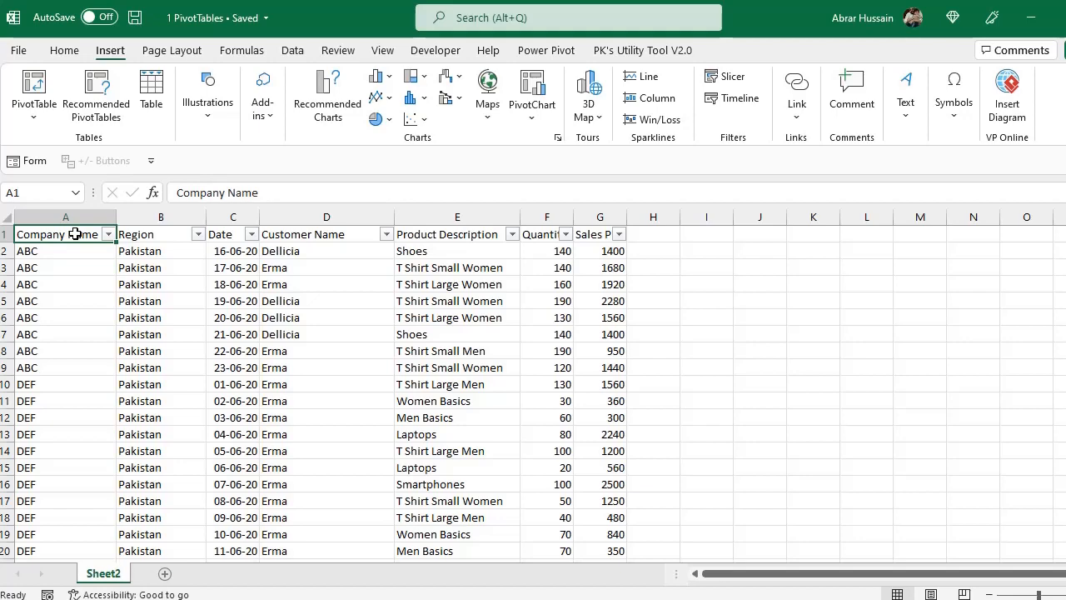
pyautogui.hotkey('ctrl', 'shift', 'End')
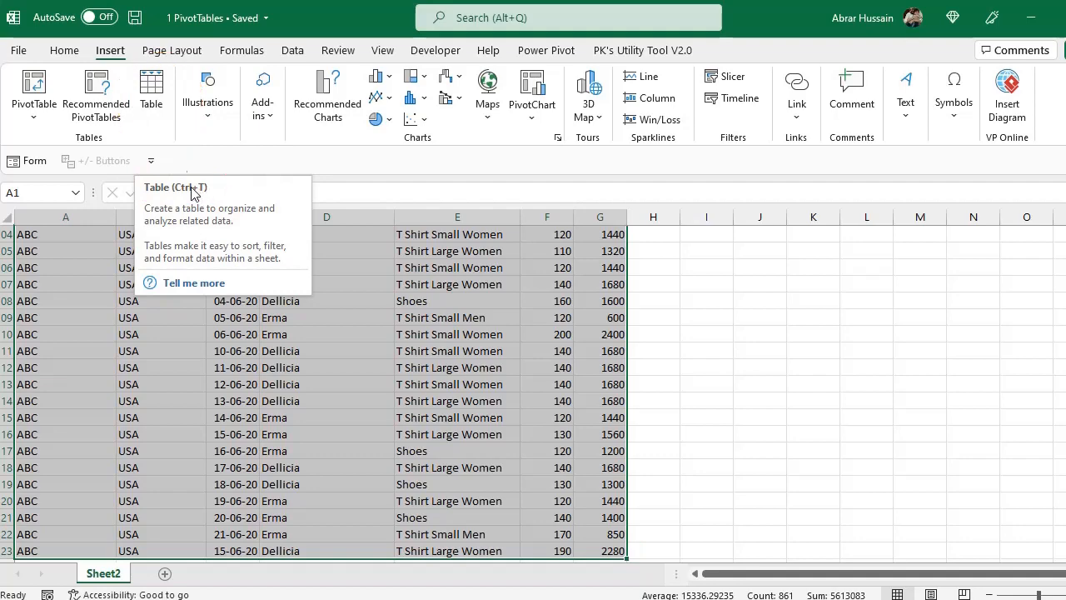
pyautogui.click(150, 92)
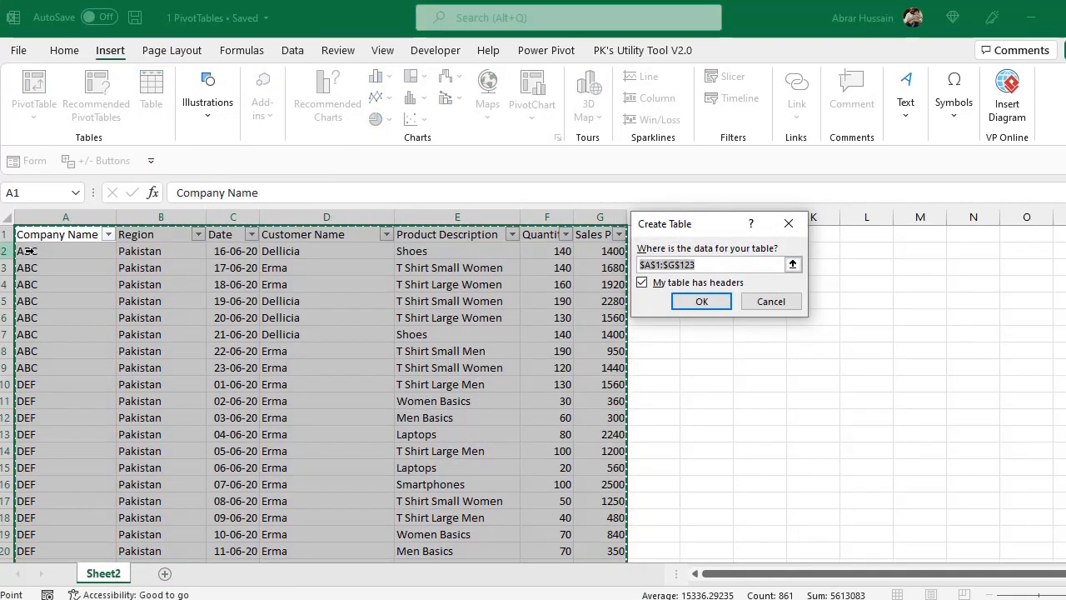
pyautogui.click(701, 302)
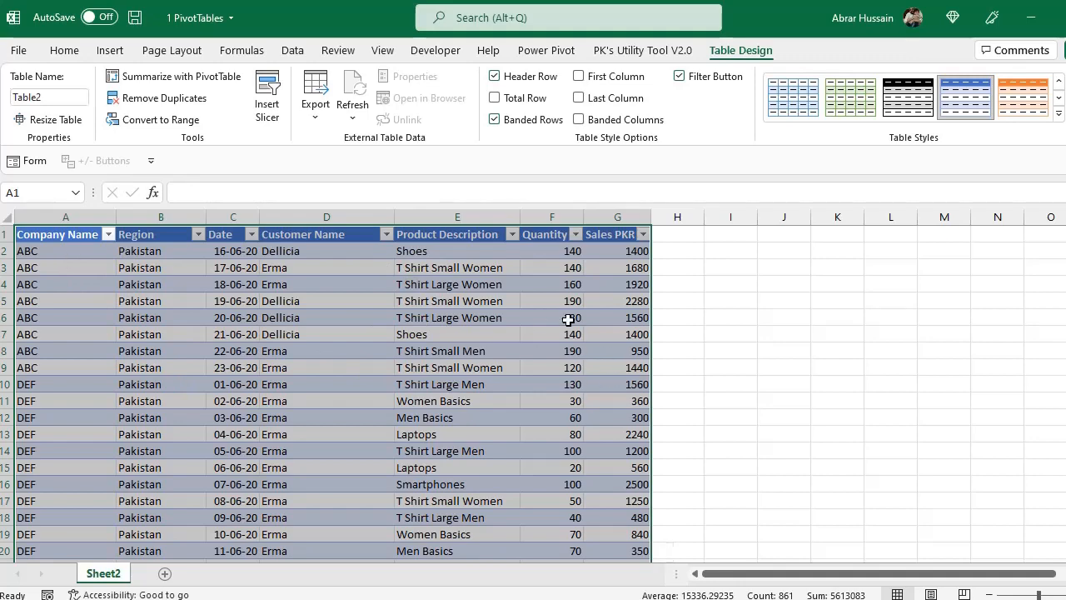
# Clear the table's style formatting and make its header row bold
pyautogui.click(1059, 117)
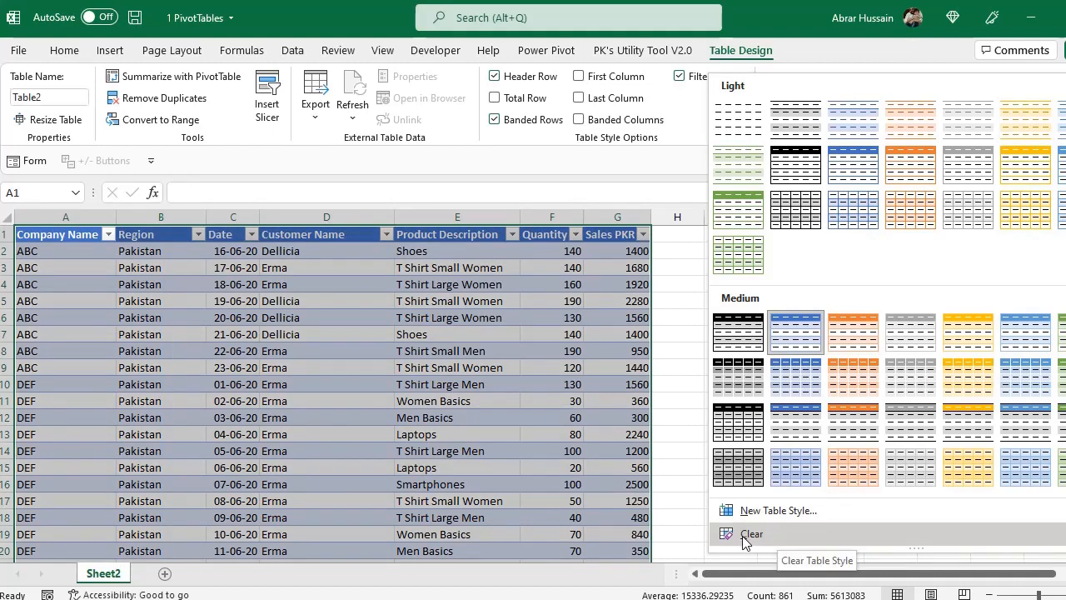
pyautogui.click(751, 535)
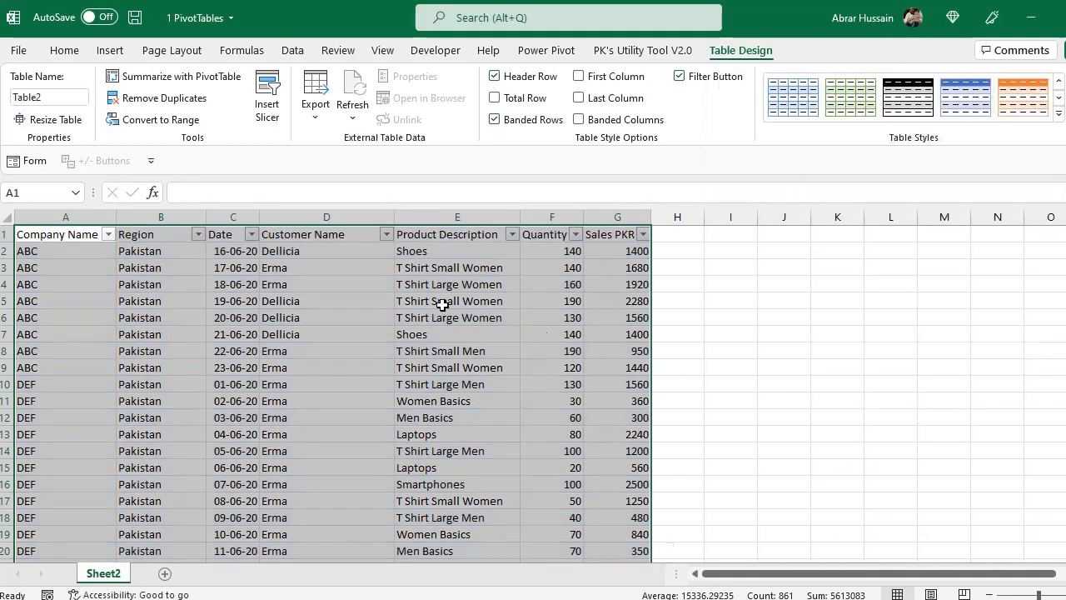
pyautogui.click(74, 236)
pyautogui.moveTo(75, 236); pyautogui.dragTo(622, 222)
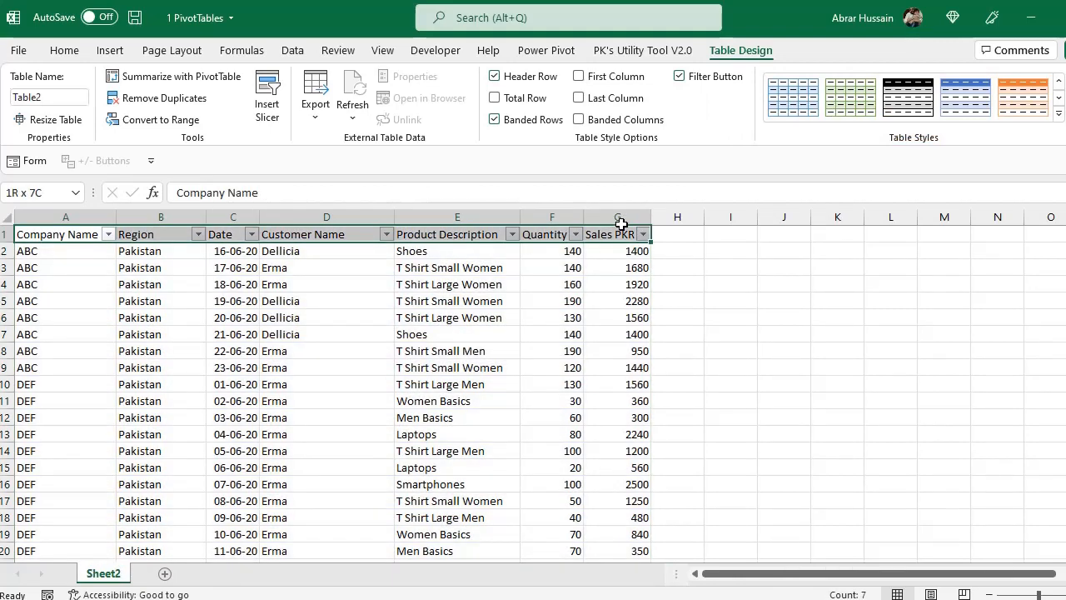
pyautogui.click(66, 51)
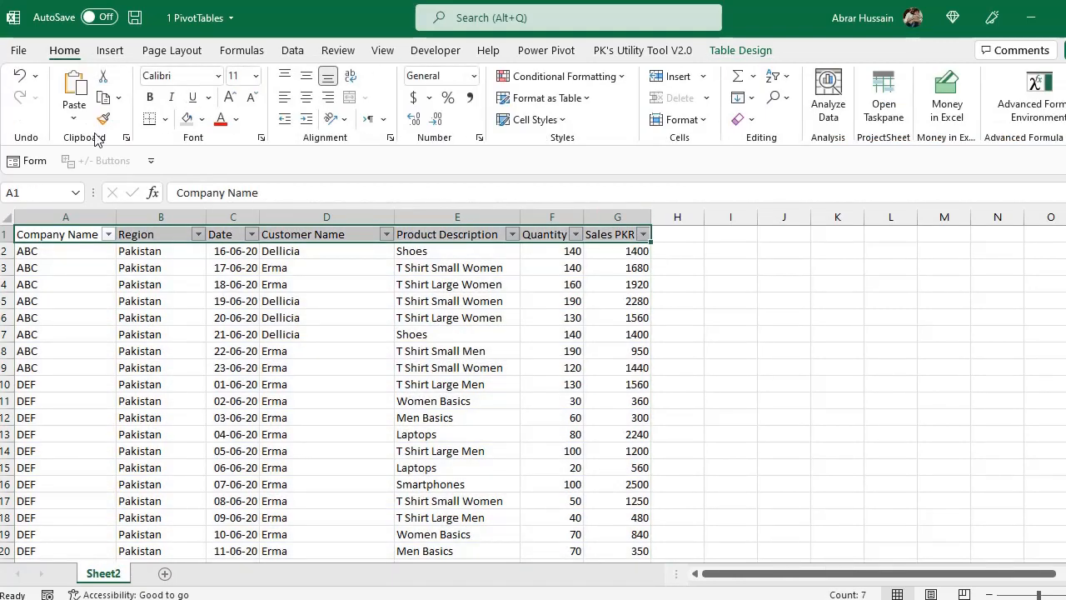
pyautogui.click(150, 96)
pyautogui.click(160, 293)
pyautogui.click(140, 239)
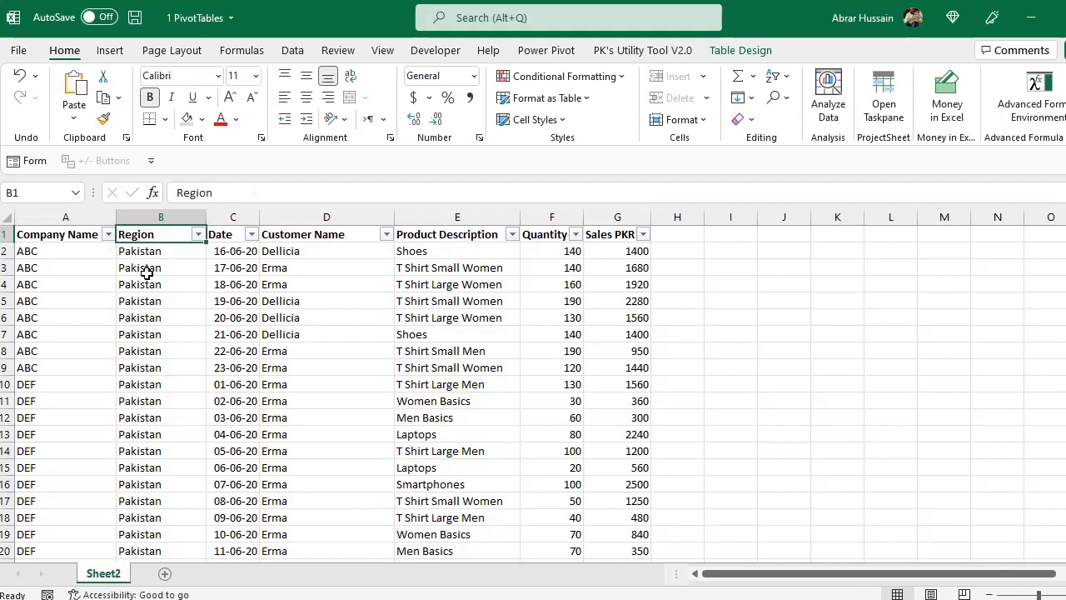
pyautogui.click(145, 270)
pyautogui.click(140, 229)
pyautogui.click(142, 238)
# Rename the sales data table as salesDB
pyautogui.click(166, 263)
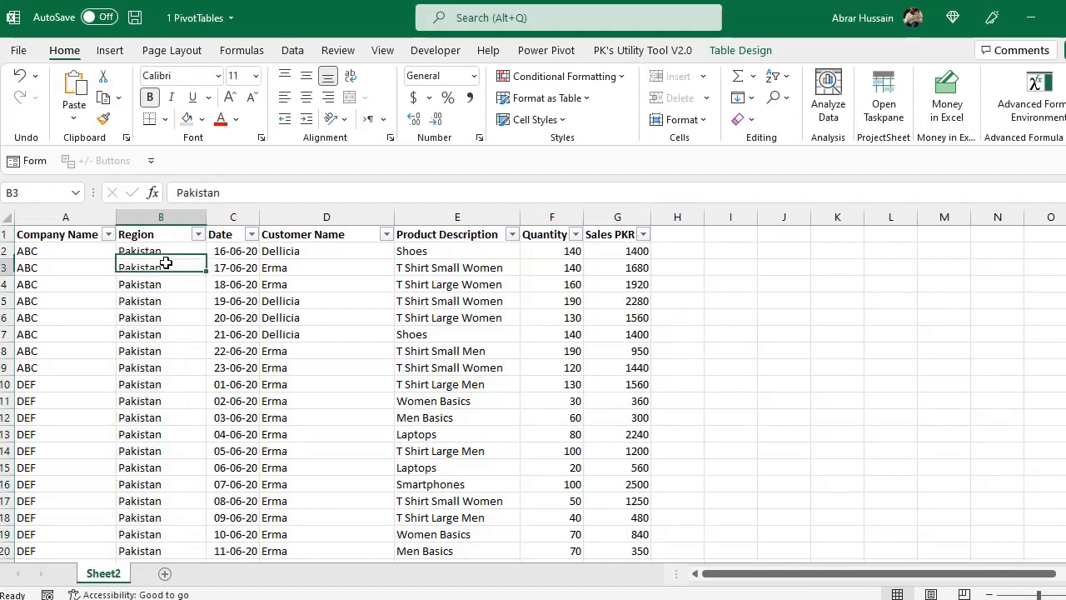
pyautogui.click(745, 54)
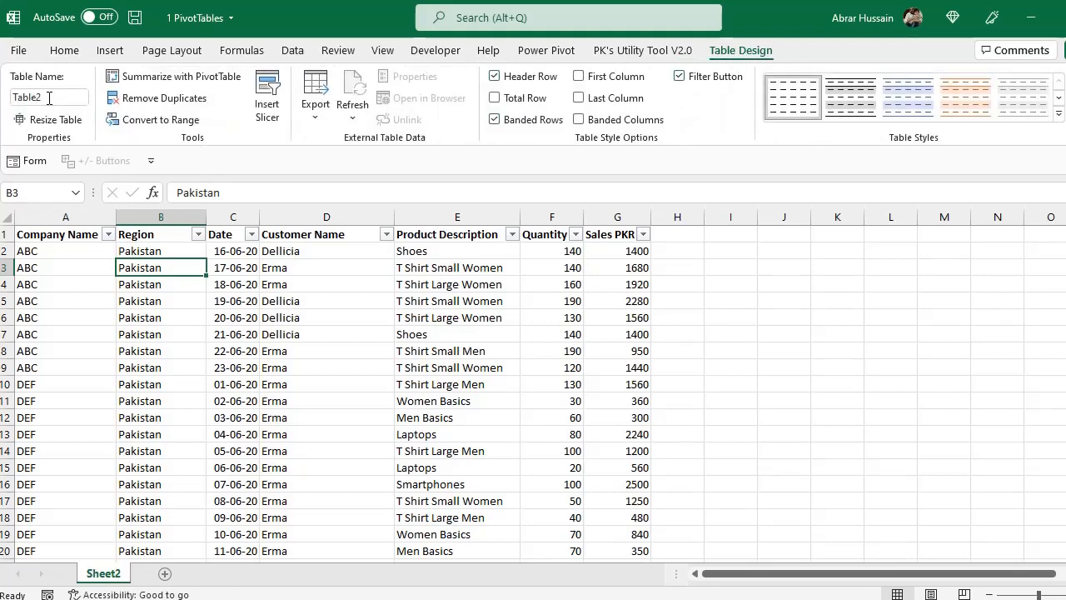
pyautogui.click(10, 98)
pyautogui.doubleClick(54, 101)
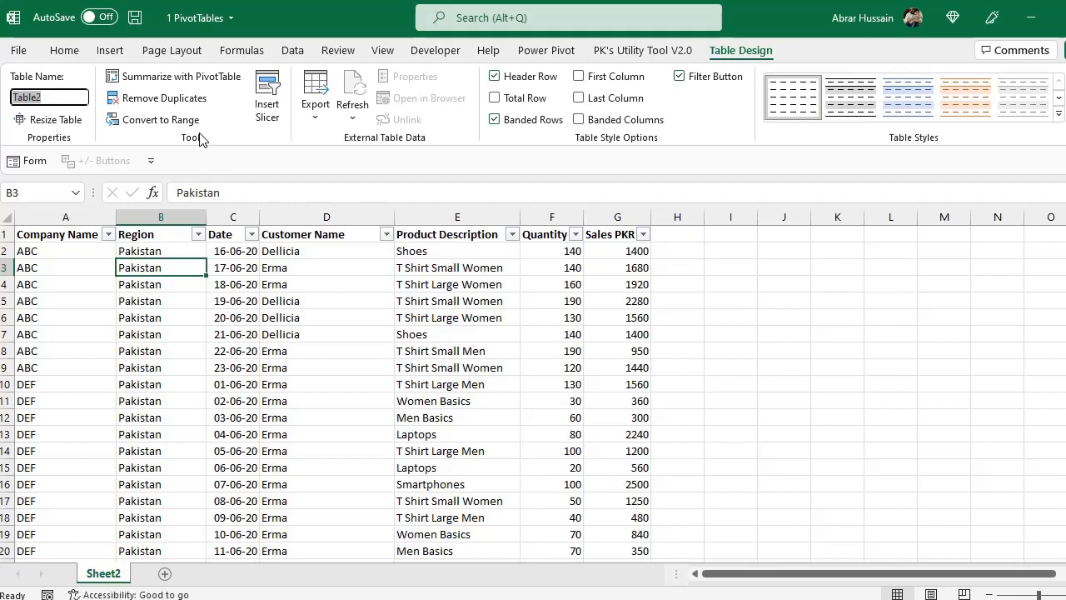
pyautogui.write('sa')
pyautogui.press('Return')
pyautogui.click(243, 305)
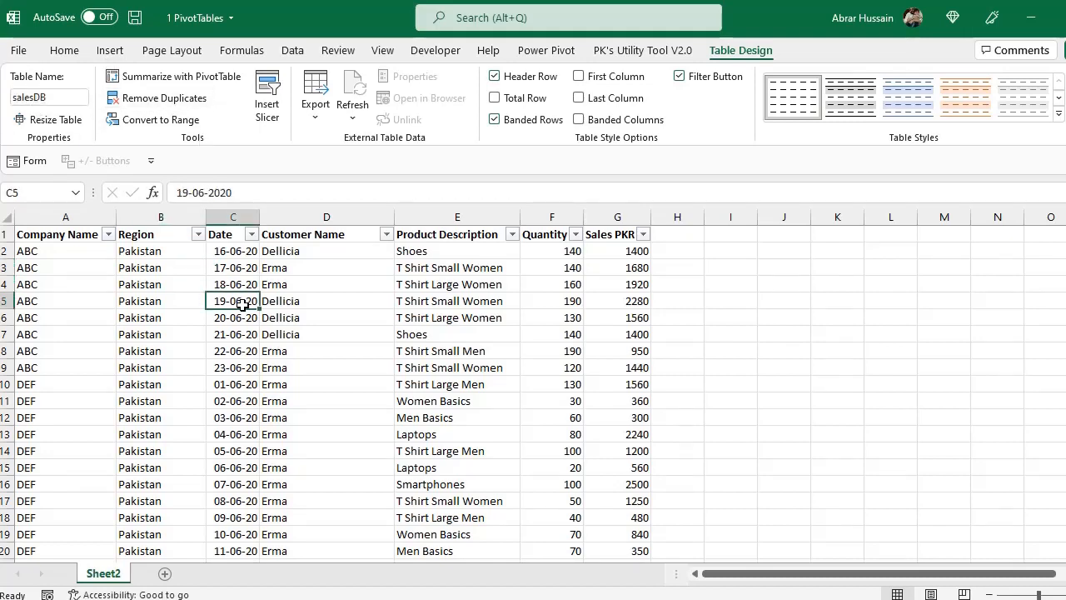
# Review the recommended PivotTable layouts for the sales table without inserting any of them
pyautogui.click(110, 52)
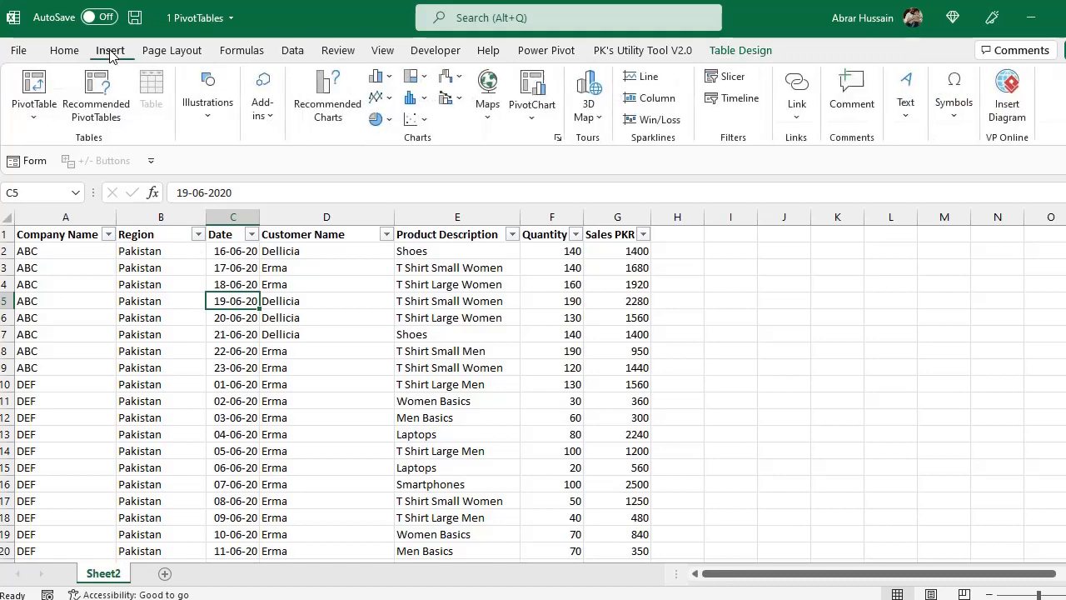
pyautogui.click(107, 106)
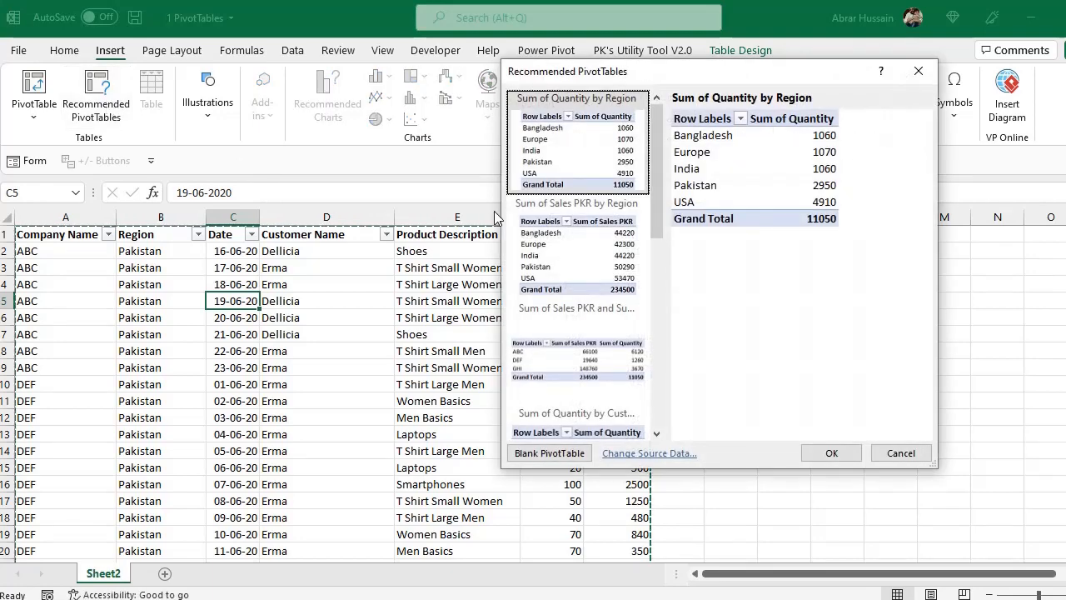
pyautogui.scroll(-5, 573, 366)
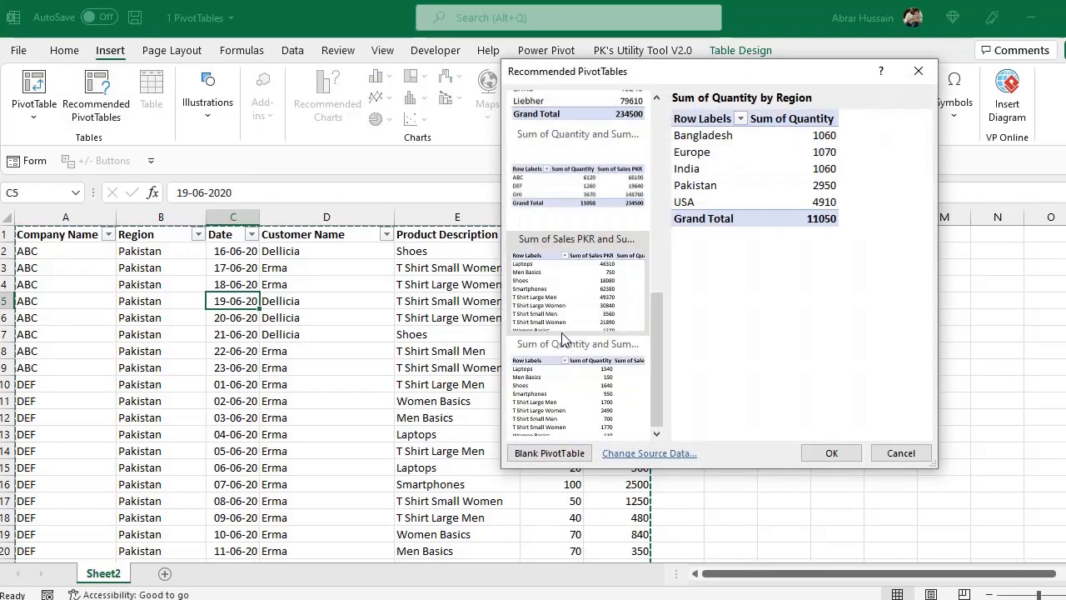
pyautogui.scroll(5, 579, 379)
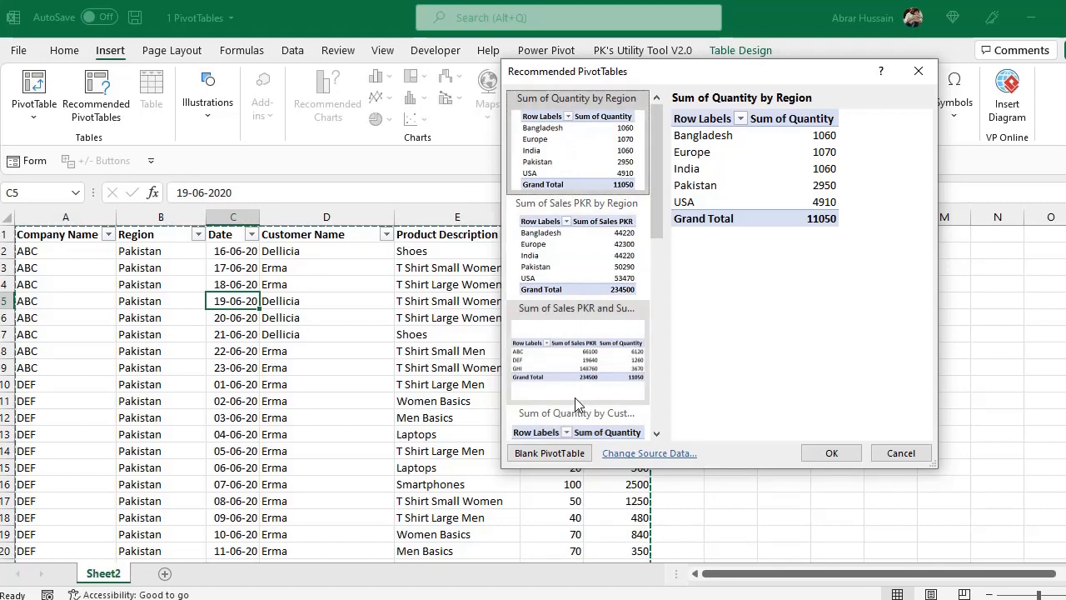
pyautogui.click(900, 453)
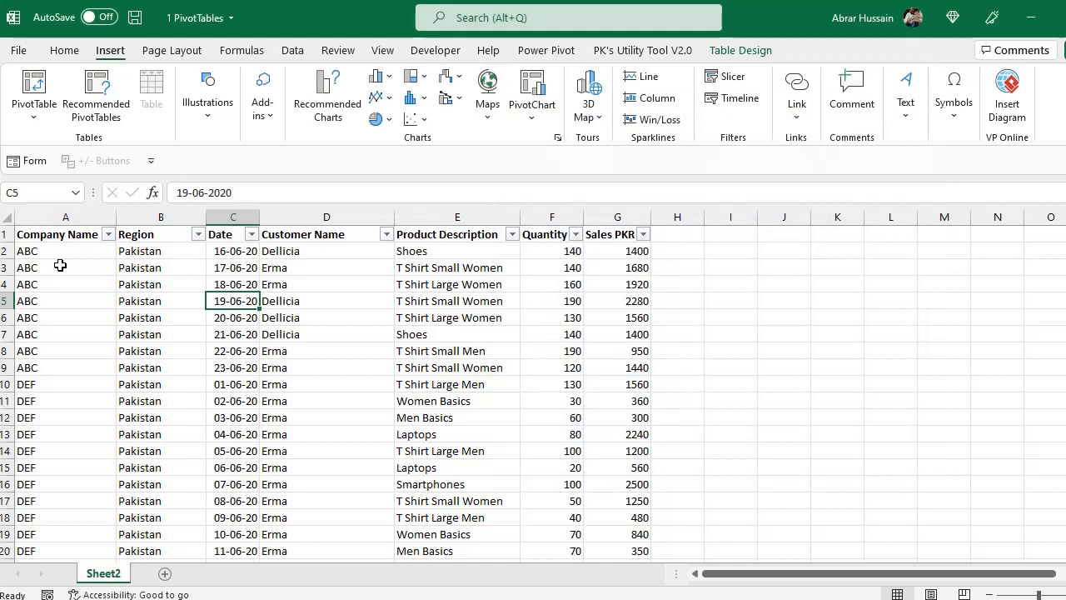
# Examine the sales table's column headers, from Company Name and Region through Product Description, Quantity and Sales PKR
pyautogui.click(54, 232)
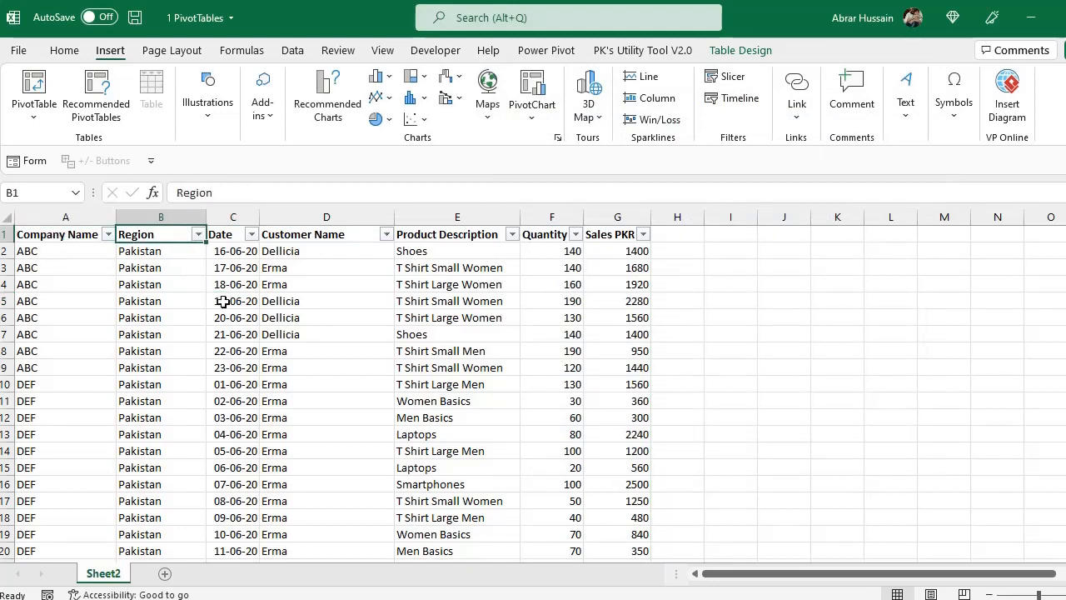
pyautogui.click(459, 224)
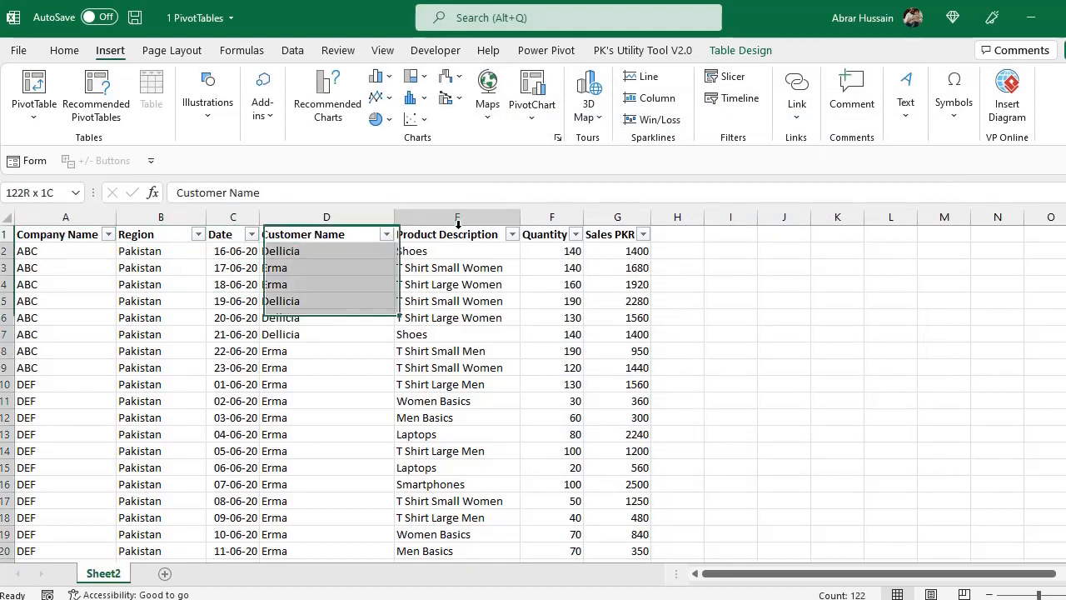
pyautogui.click(473, 234)
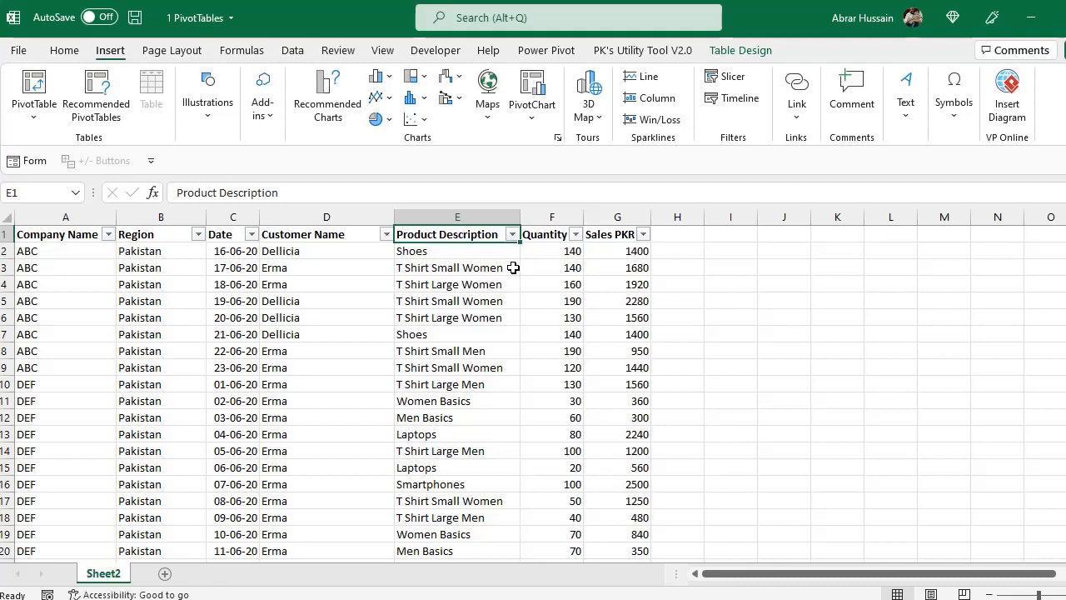
pyautogui.click(616, 235)
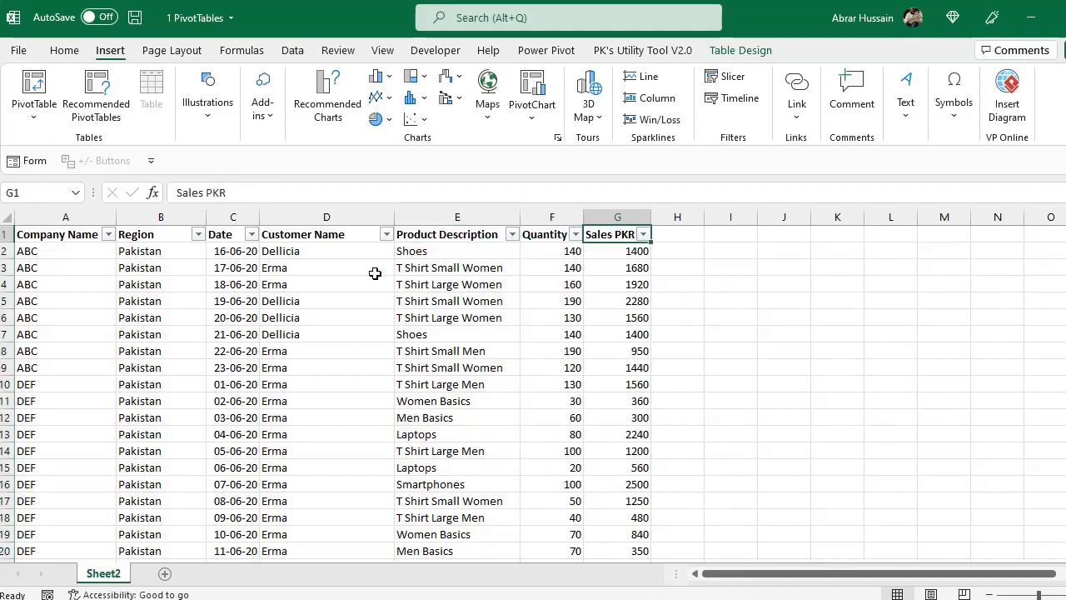
pyautogui.moveTo(158, 236); pyautogui.dragTo(159, 319)
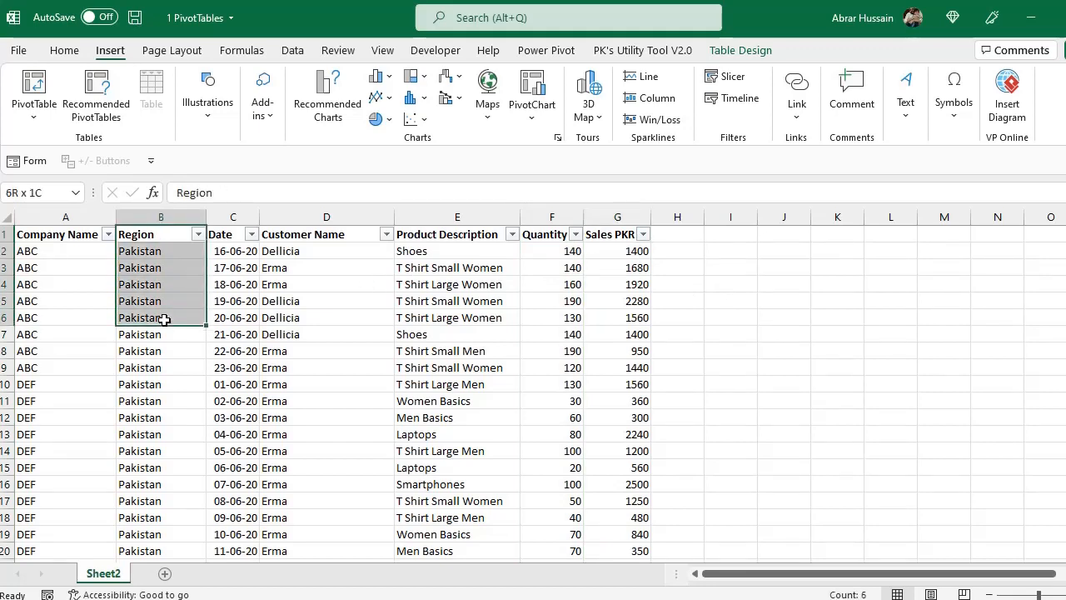
pyautogui.click(67, 238)
pyautogui.moveTo(318, 233); pyautogui.dragTo(321, 301)
pyautogui.moveTo(471, 239); pyautogui.dragTo(467, 283)
pyautogui.click(574, 234)
pyautogui.click(592, 234)
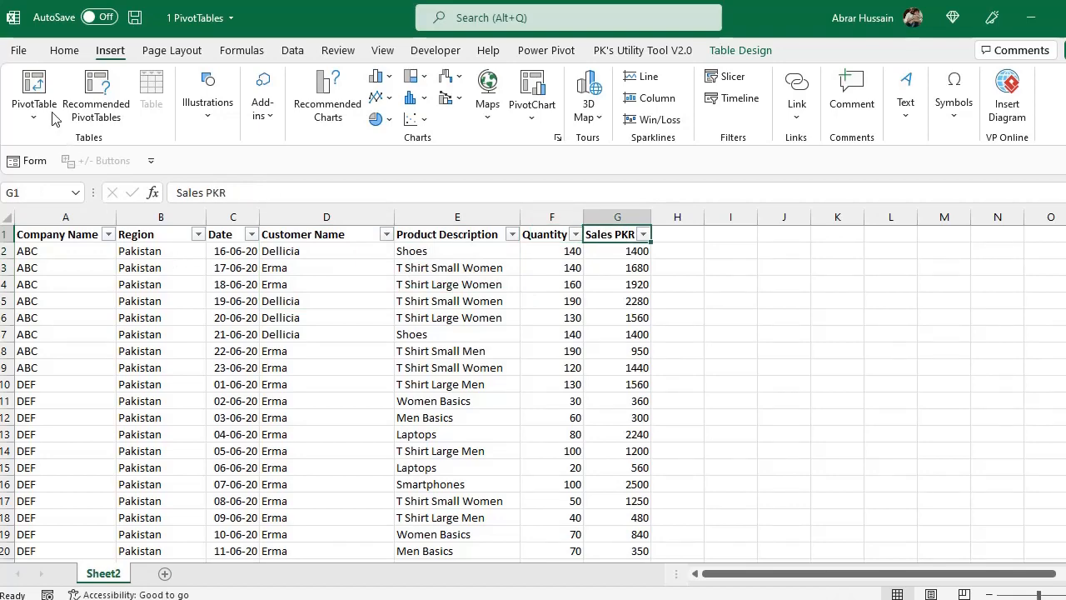
# Create a PivotTable from the salesDB table on a new worksheet, without adding the data to the Data Model
pyautogui.click(33, 82)
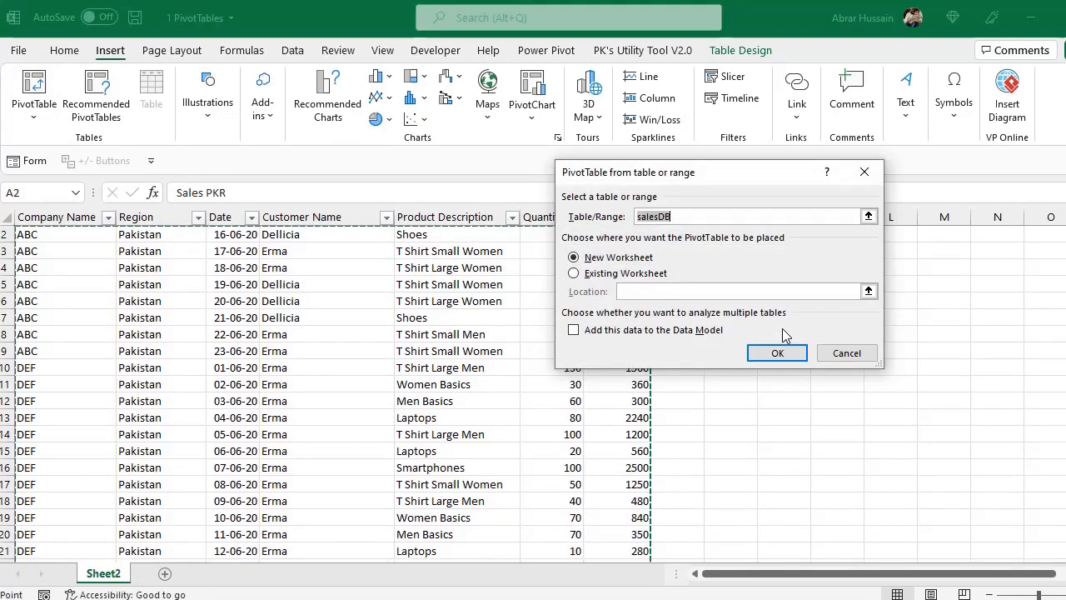
pyautogui.moveTo(694, 218); pyautogui.dragTo(622, 218)
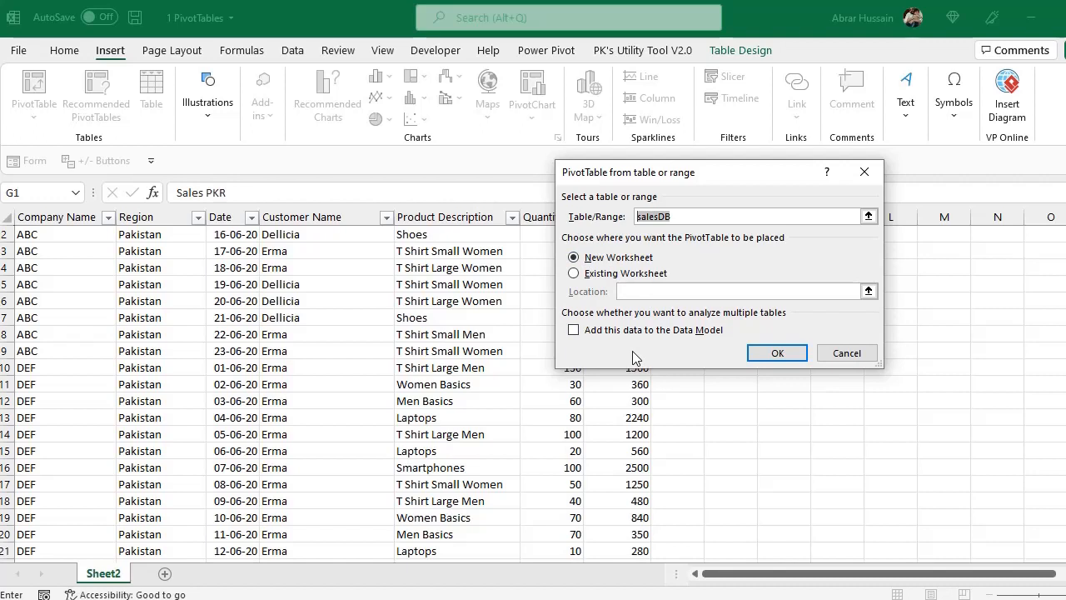
pyautogui.click(574, 331)
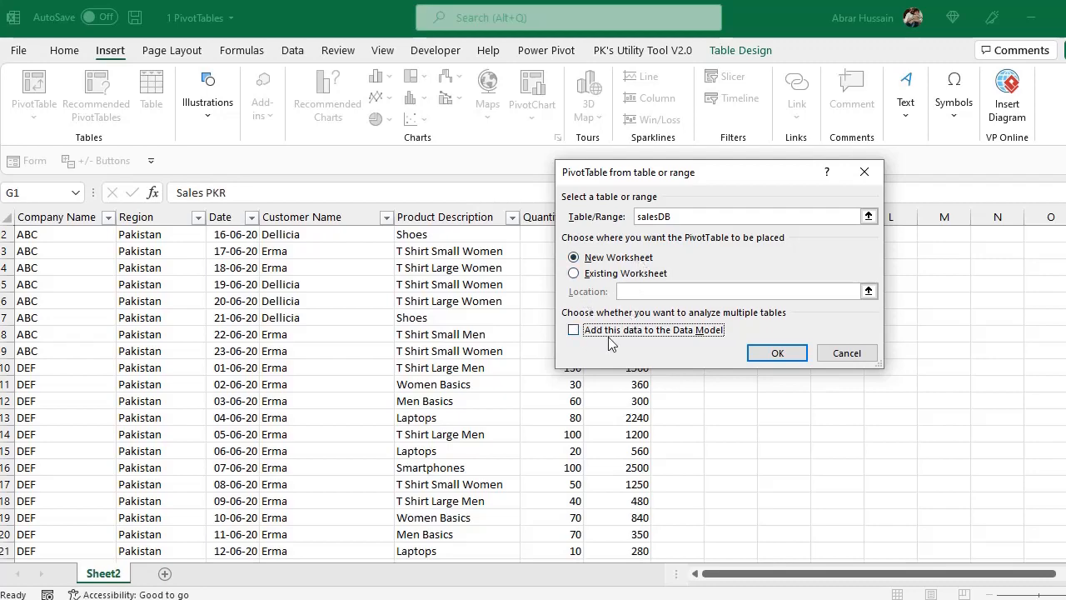
pyautogui.click(780, 355)
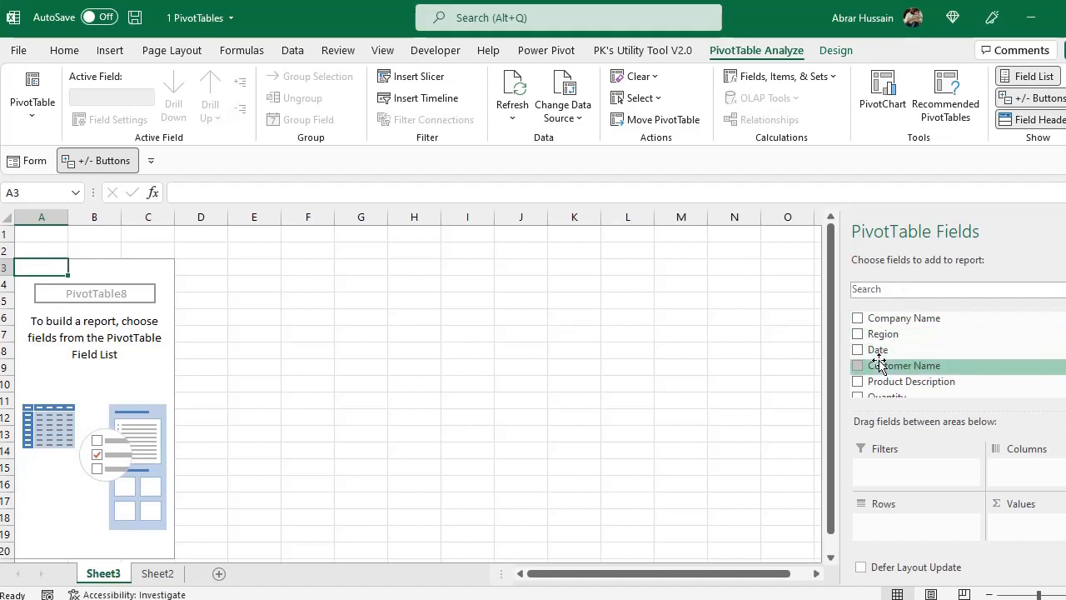
# Look through the available PivotTable fields and widen the PivotTable Fields pane
pyautogui.scroll(-1, 879, 367)
pyautogui.scroll(1, 876, 379)
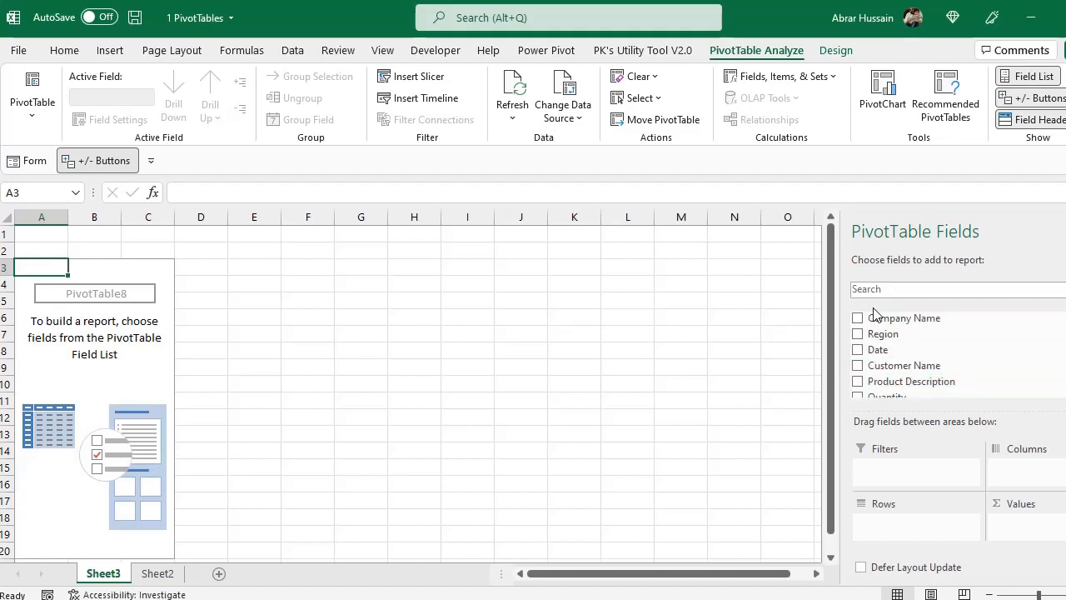
pyautogui.scroll(-1, 881, 366)
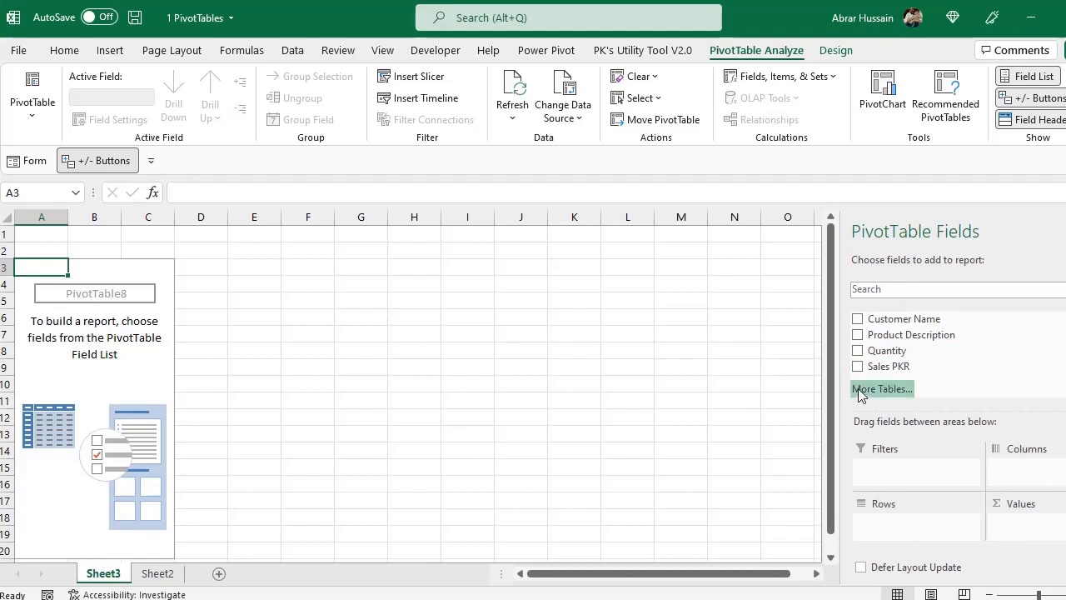
pyautogui.moveTo(839, 388); pyautogui.dragTo(801, 386)
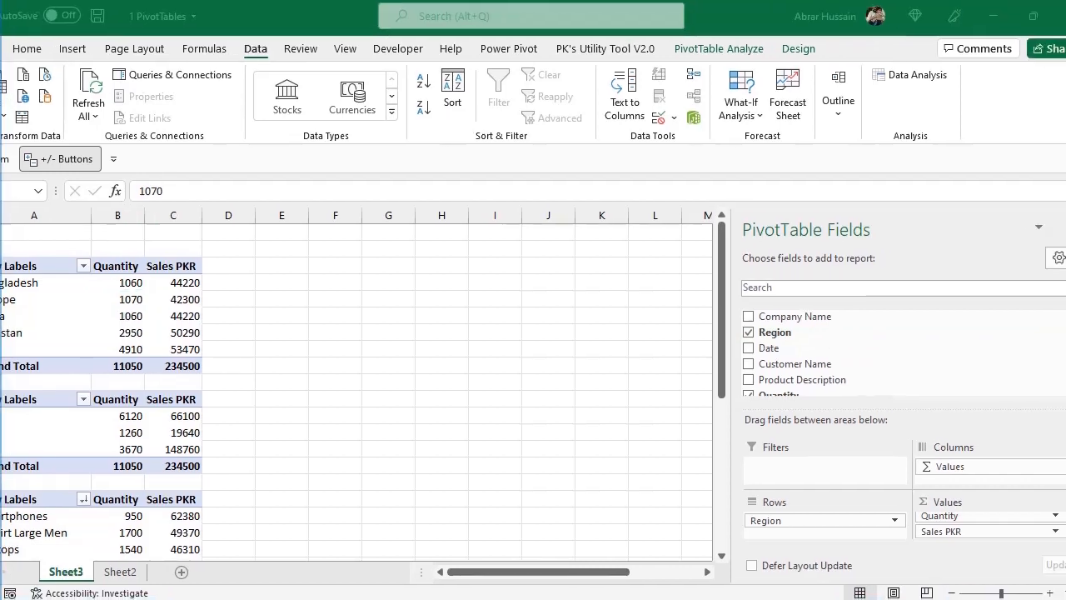
# Arrange the PivotTable Fields pane with the fields and areas sections side by side, and widen the pane
pyautogui.scroll(-2, 784, 358)
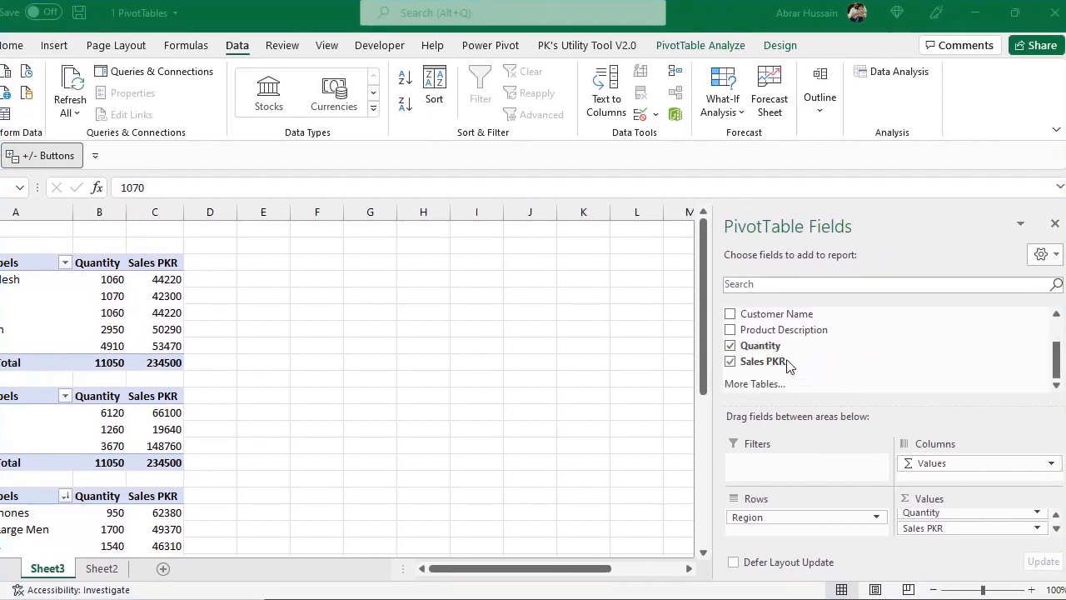
pyautogui.click(1046, 260)
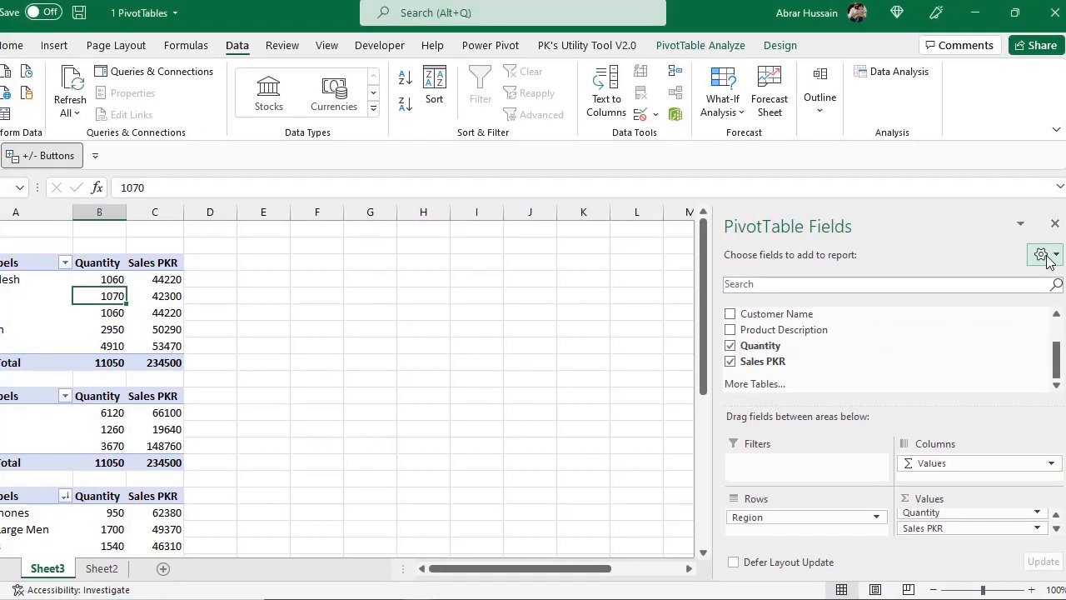
pyautogui.click(1044, 256)
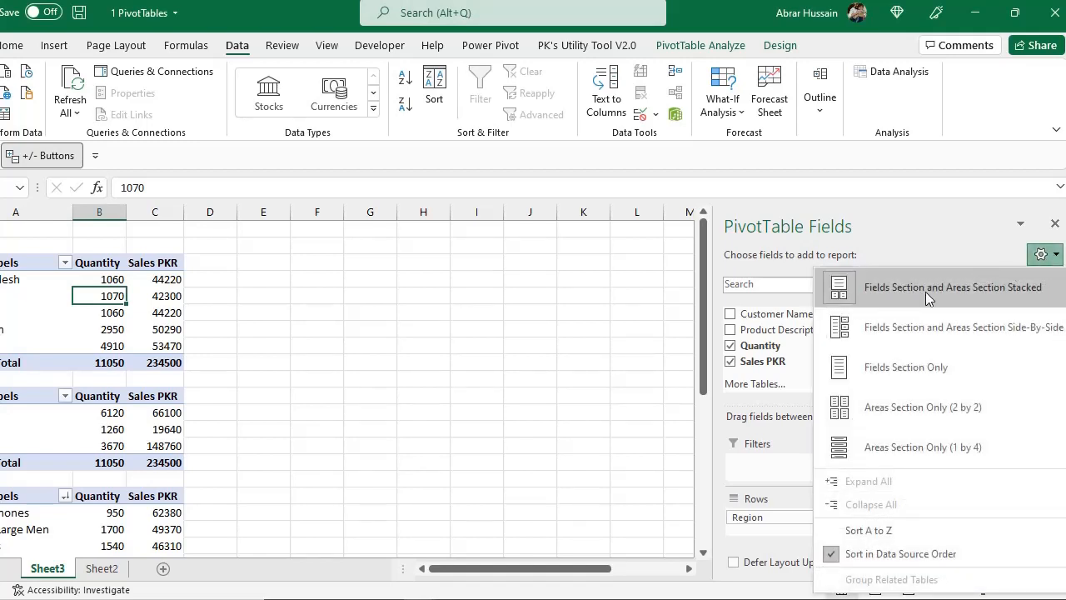
pyautogui.click(889, 331)
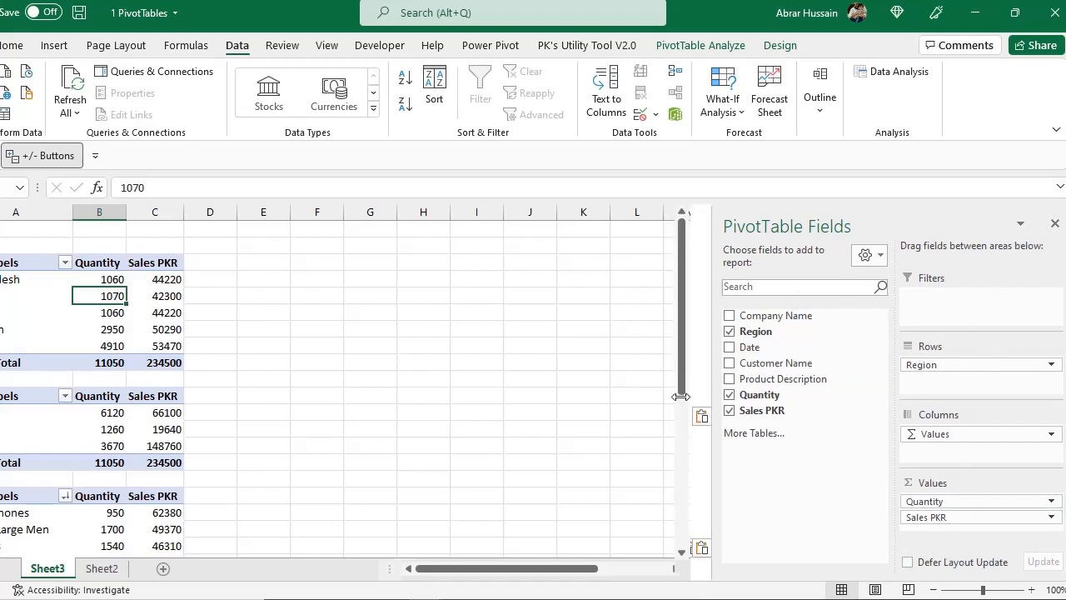
pyautogui.moveTo(713, 400); pyautogui.dragTo(622, 401)
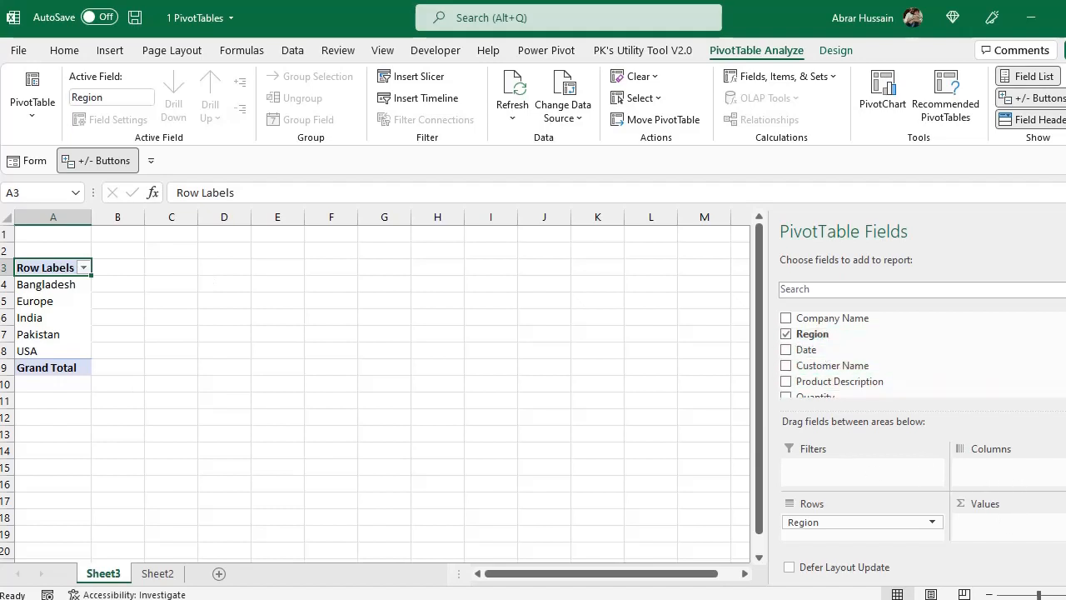
# Add the Quantity and Sales PKR fields to the PivotTable's values, summarised by region
pyautogui.scroll(-3, 816, 358)
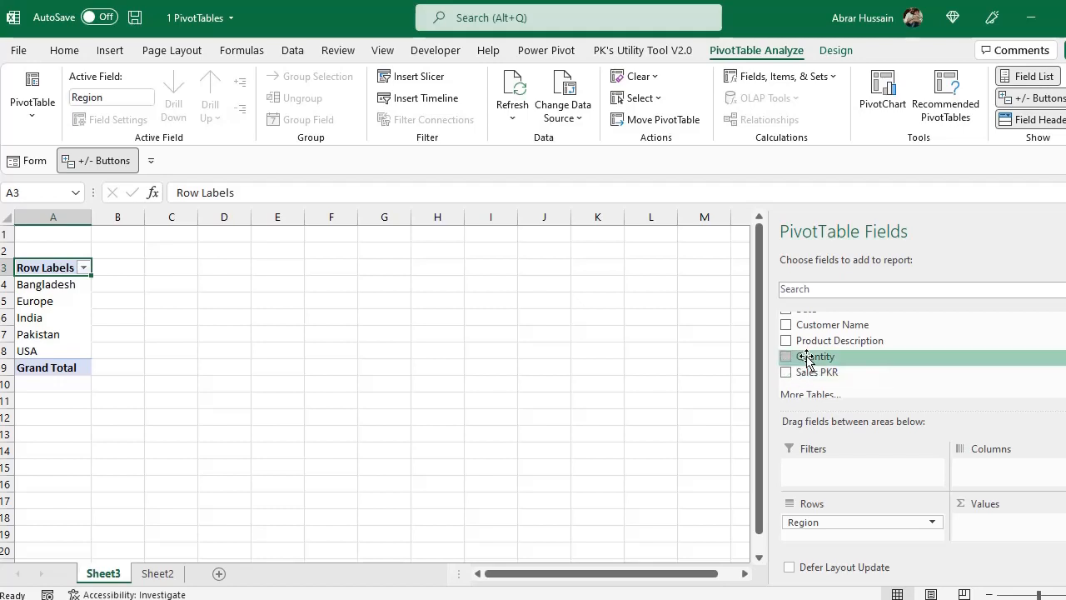
pyautogui.moveTo(807, 360); pyautogui.dragTo(994, 532)
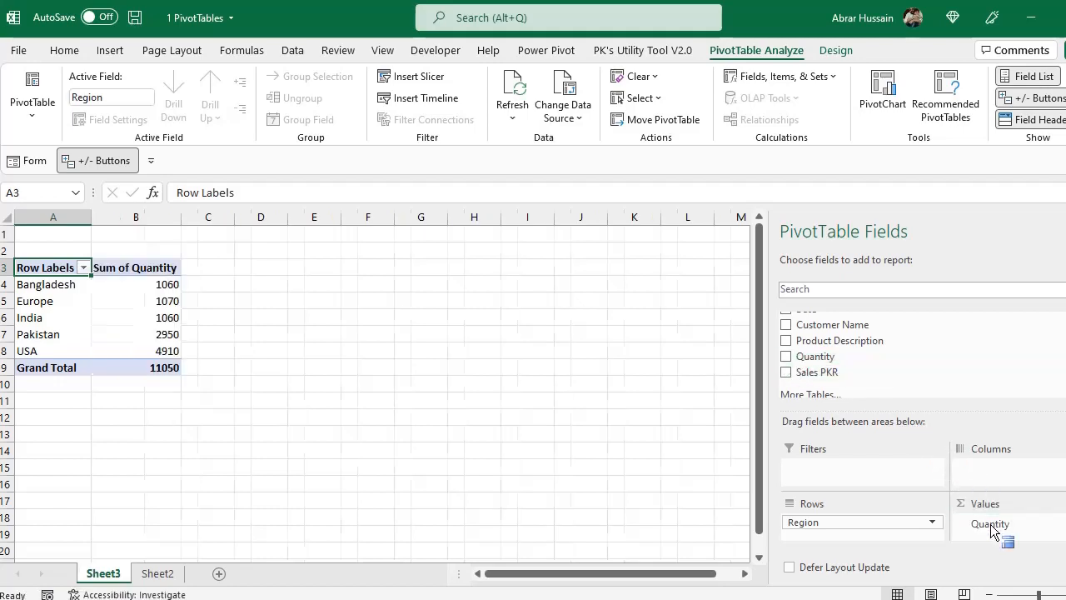
pyautogui.moveTo(801, 372); pyautogui.dragTo(996, 538)
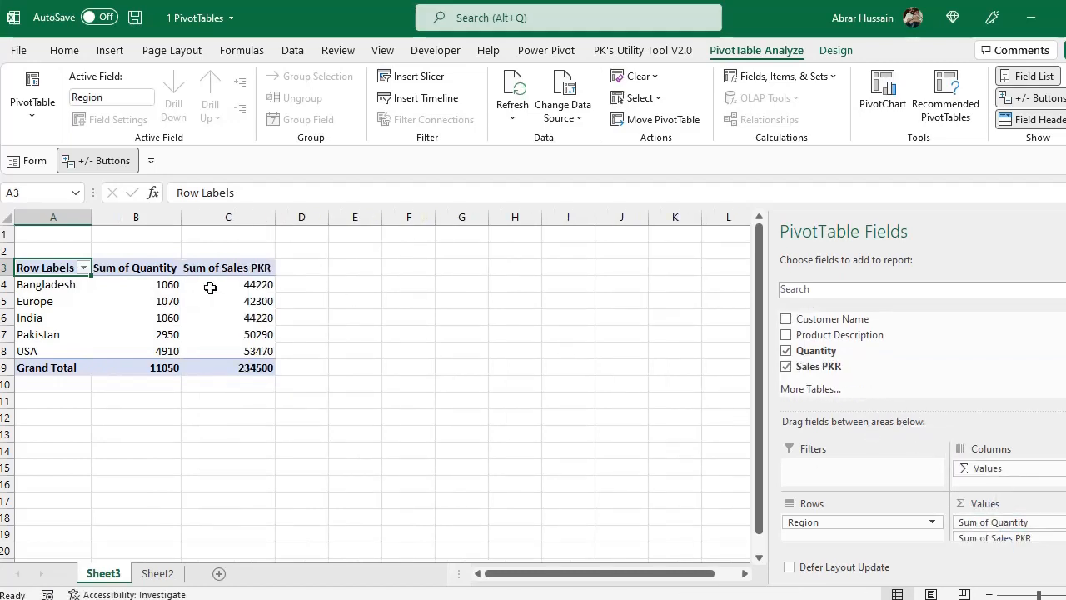
# Inspect the Sum of Quantity and Sum of Sales PKR columns in the PivotTable
pyautogui.click(135, 273)
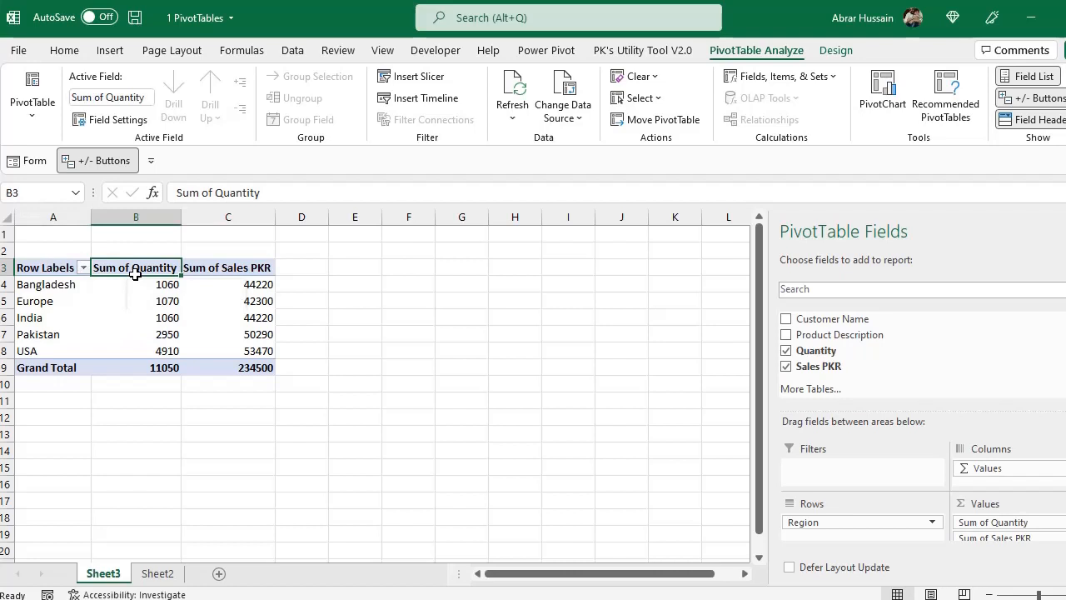
pyautogui.click(227, 268)
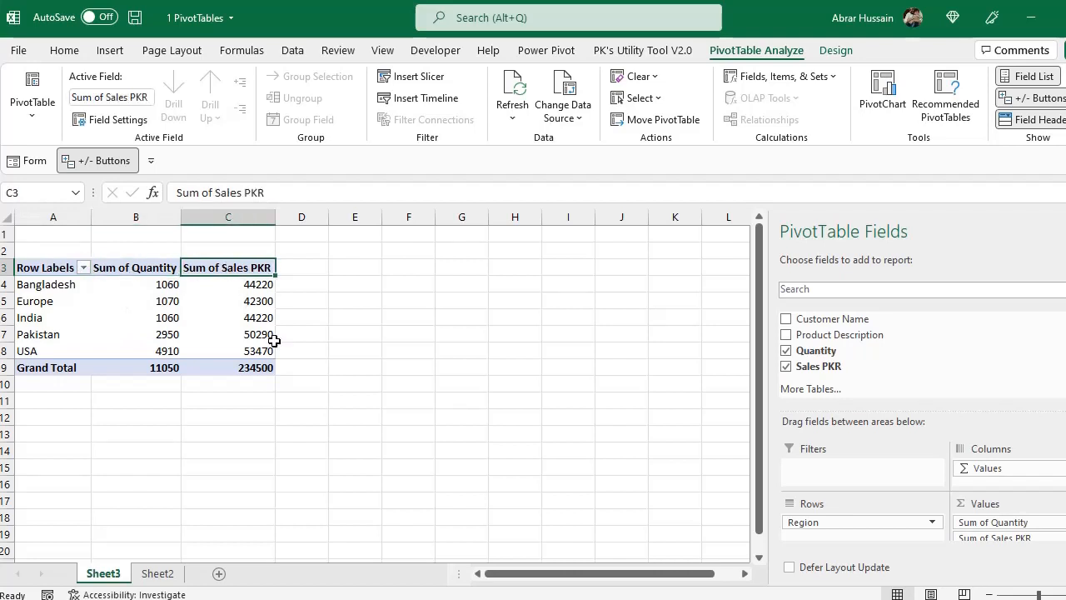
pyautogui.click(147, 271)
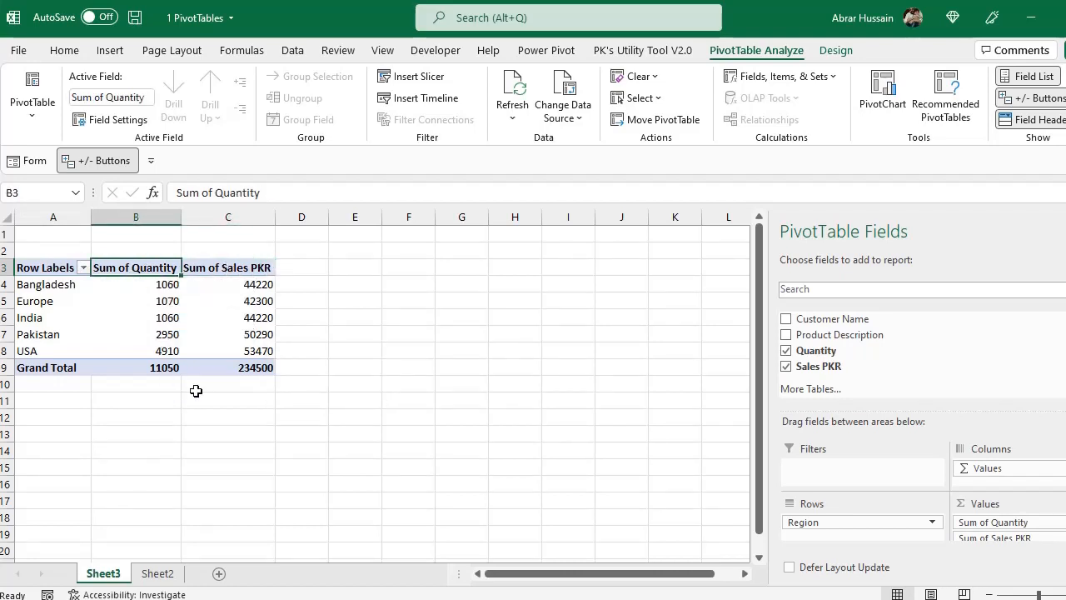
pyautogui.moveTo(207, 358)
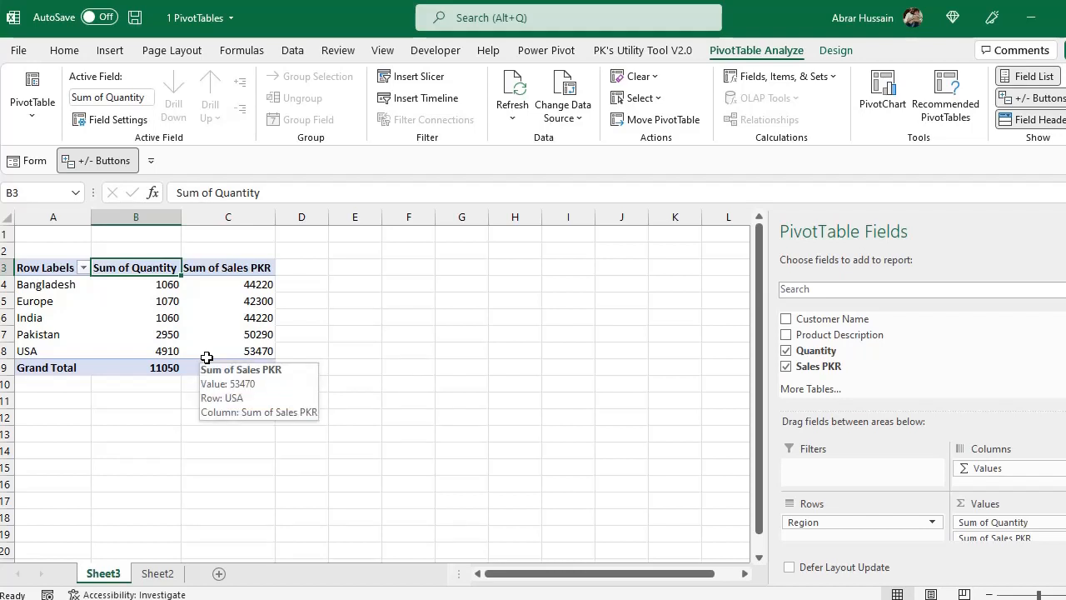
pyautogui.click(200, 268)
pyautogui.click(162, 261)
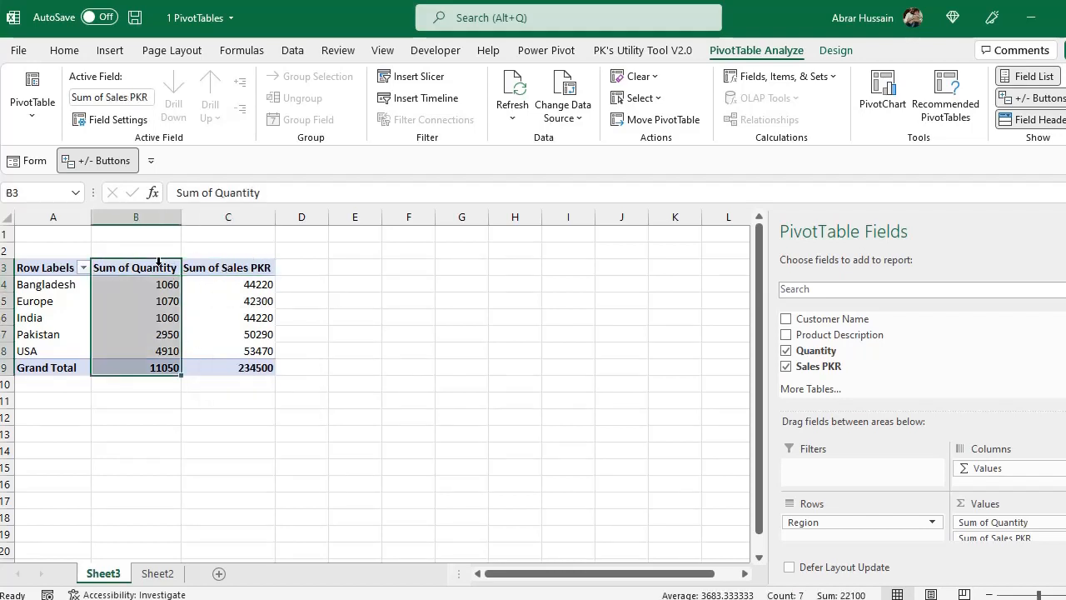
# Open the value field settings of Sum of Quantity and look through the available summary calculations
pyautogui.scroll(-1, 999, 523)
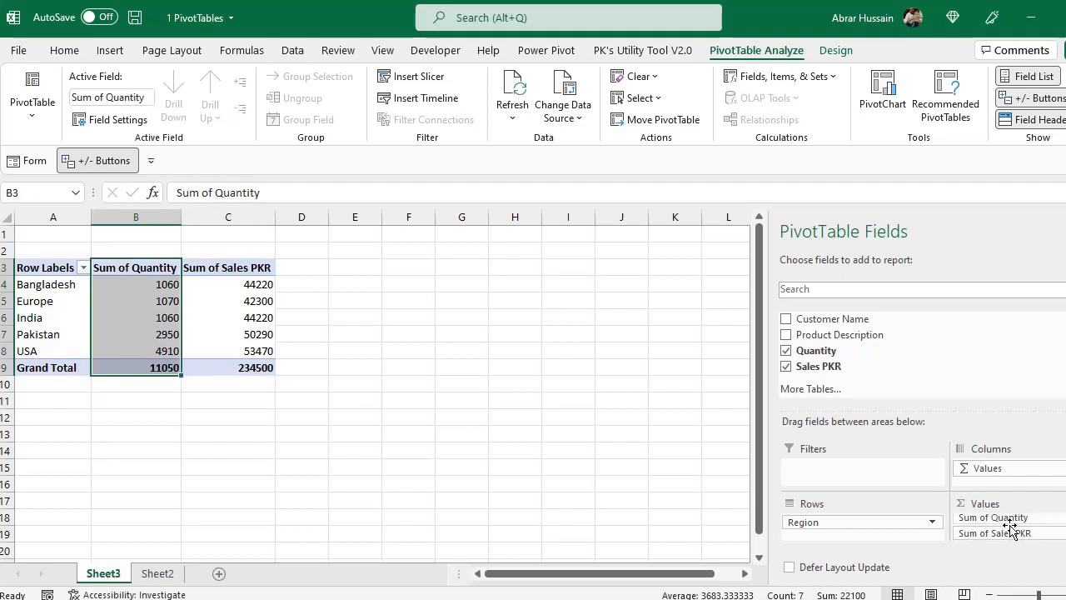
pyautogui.click(1005, 518)
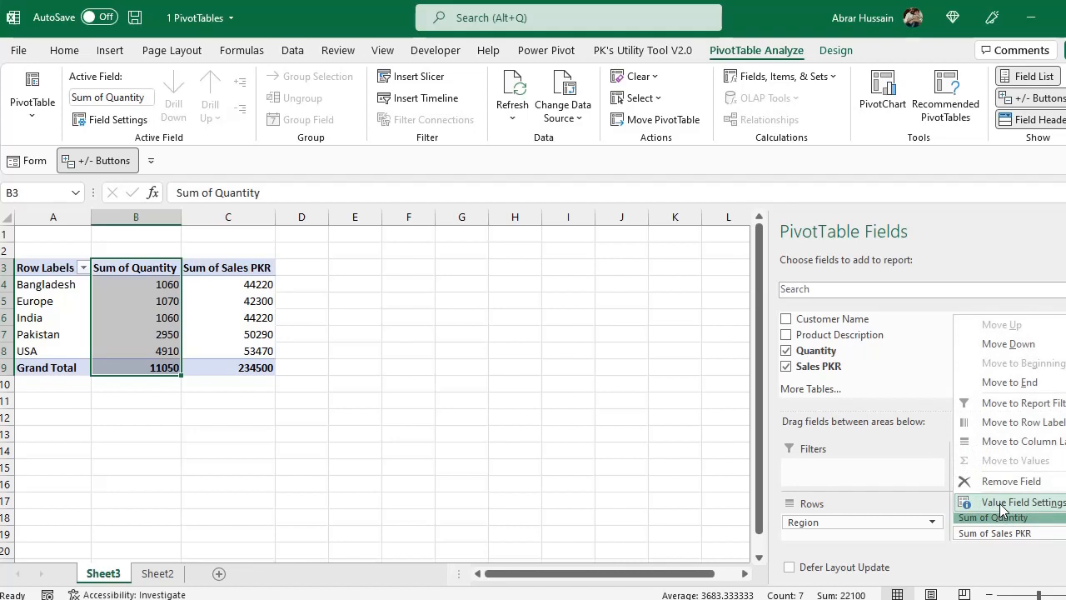
pyautogui.click(1001, 503)
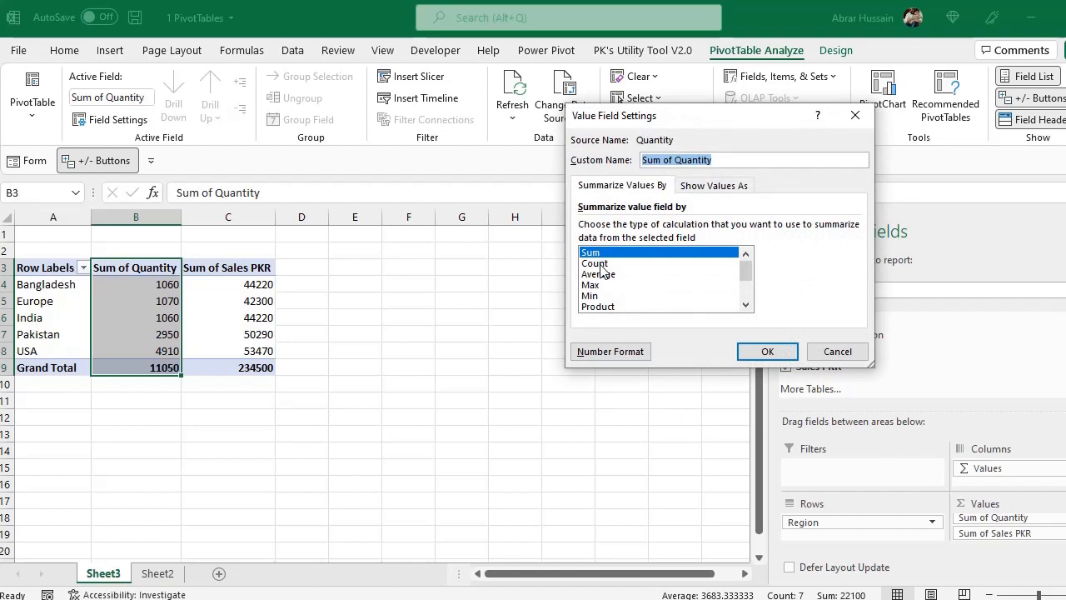
pyautogui.click(600, 265)
pyautogui.click(603, 274)
pyautogui.click(598, 285)
pyautogui.click(605, 296)
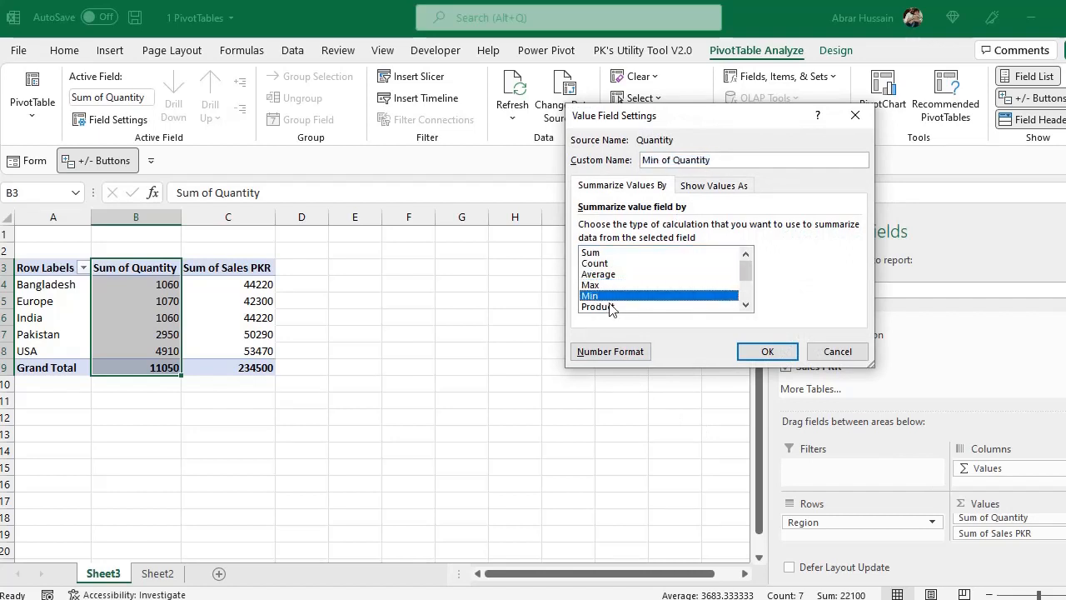
pyautogui.click(610, 307)
pyautogui.scroll(-1, 608, 305)
pyautogui.scroll(1, 596, 267)
pyautogui.click(594, 253)
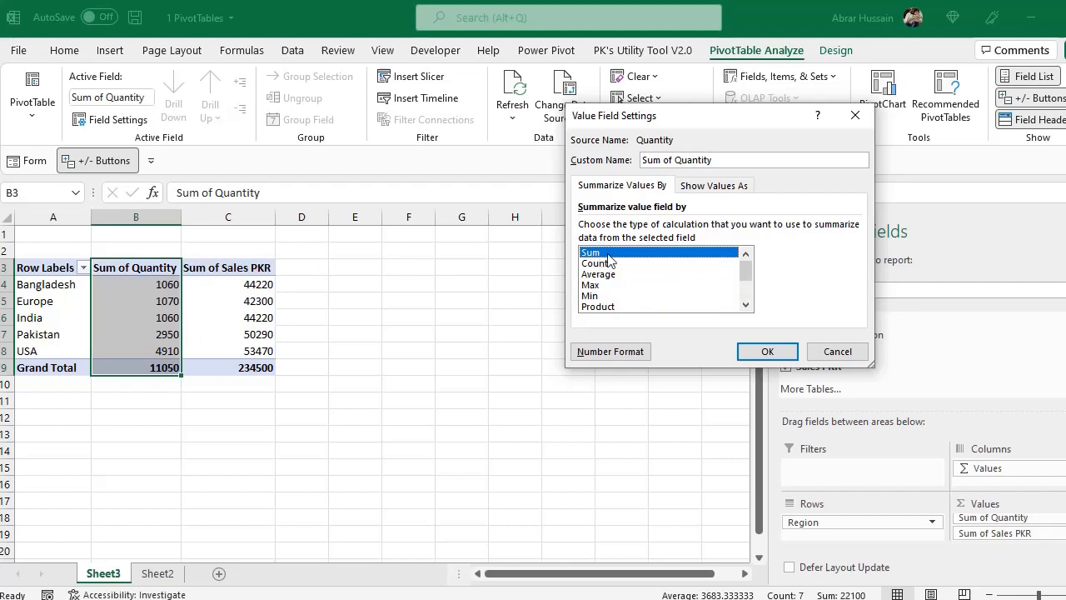
# Preview the Count, Average, Max and Min calculations for Quantity, and return the selection to Sum
pyautogui.click(601, 264)
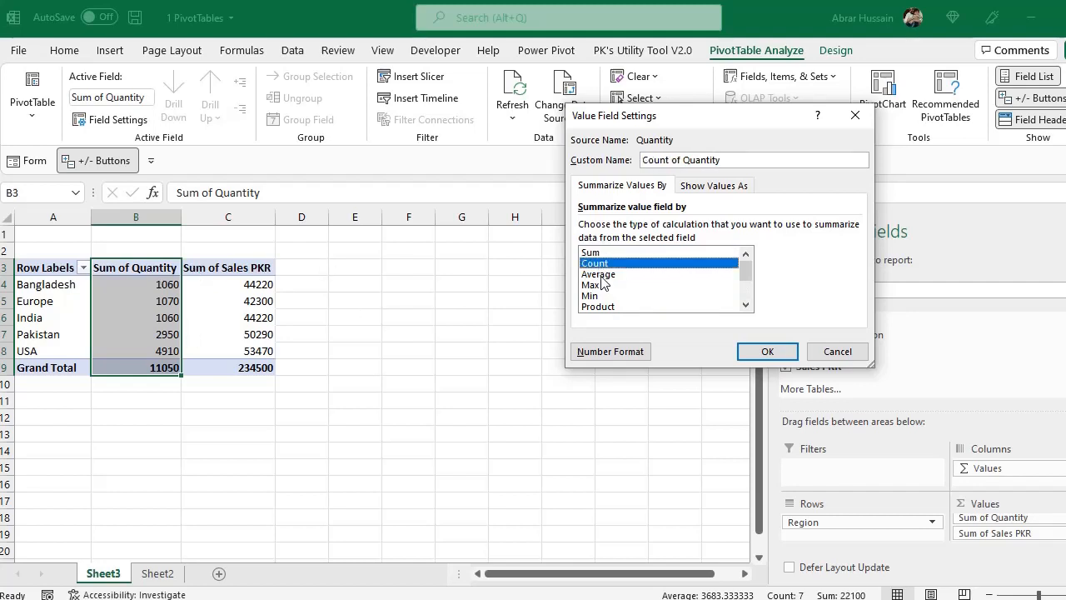
pyautogui.click(601, 276)
pyautogui.click(601, 285)
pyautogui.click(592, 296)
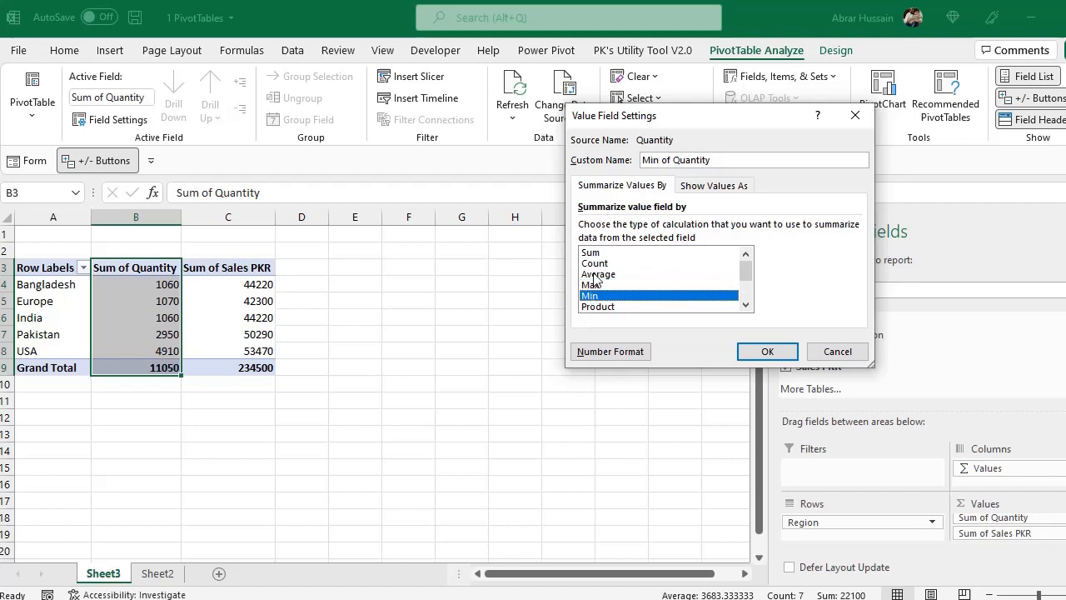
pyautogui.click(594, 275)
pyautogui.click(591, 252)
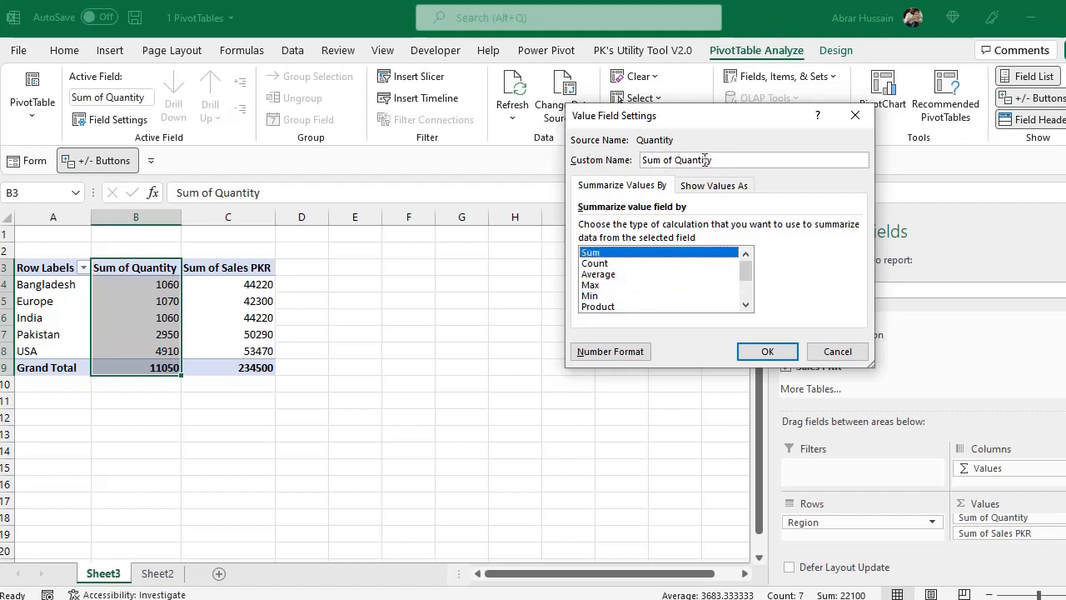
# Try to shorten the custom name of the Sum of Quantity field to Quantity
pyautogui.moveTo(677, 161); pyautogui.dragTo(572, 157)
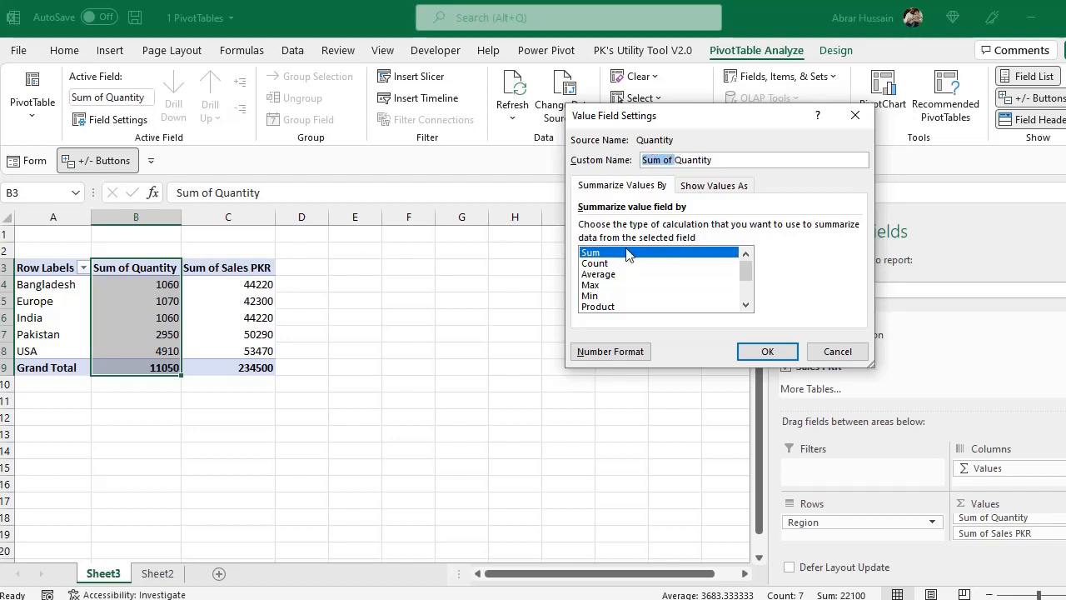
pyautogui.press('Delete')
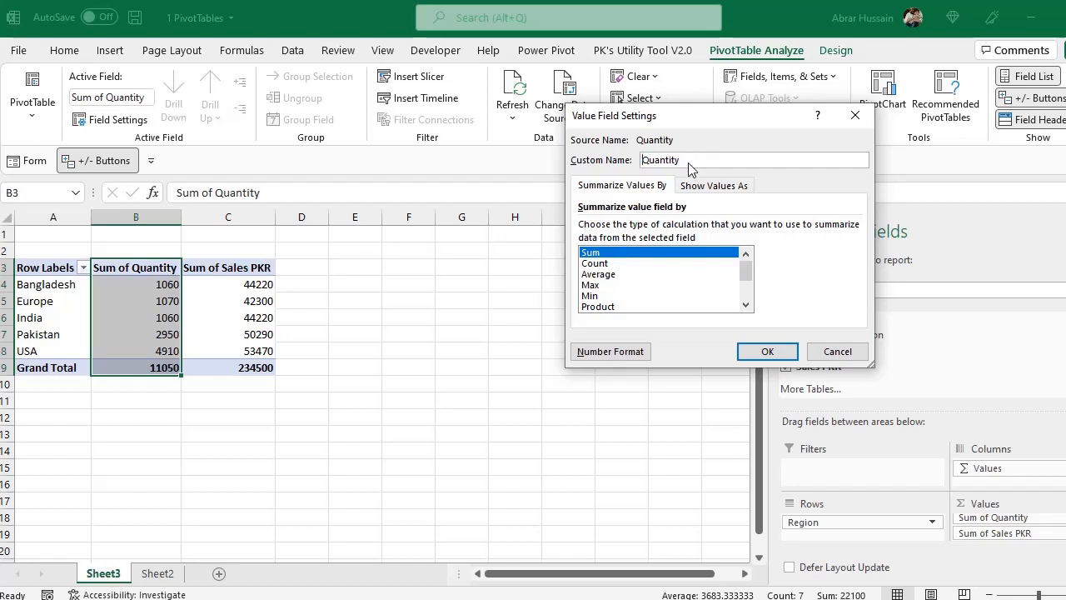
pyautogui.moveTo(706, 164); pyautogui.dragTo(604, 160)
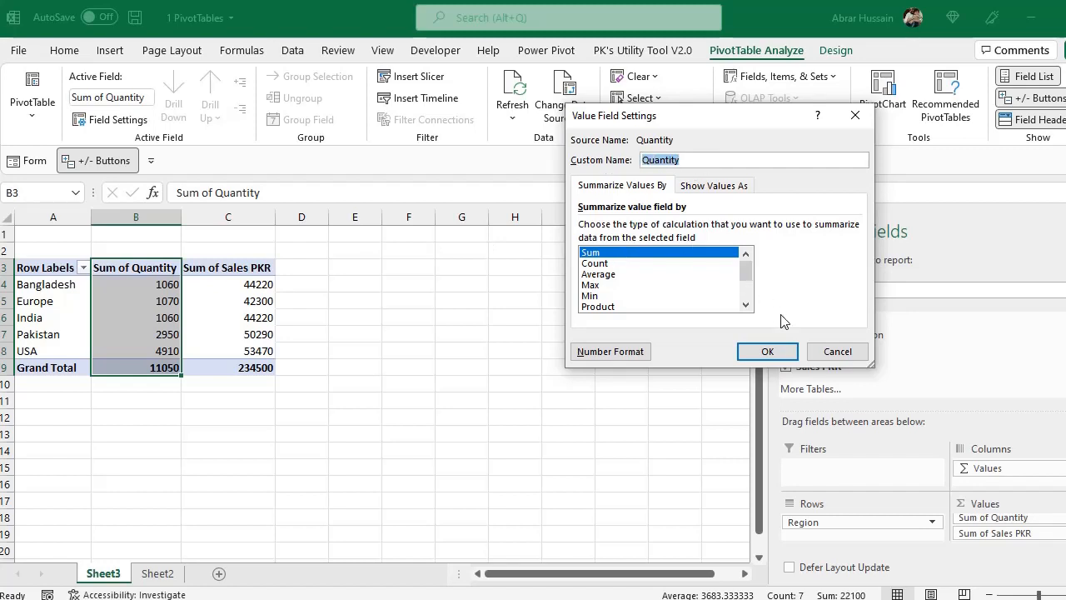
pyautogui.click(767, 352)
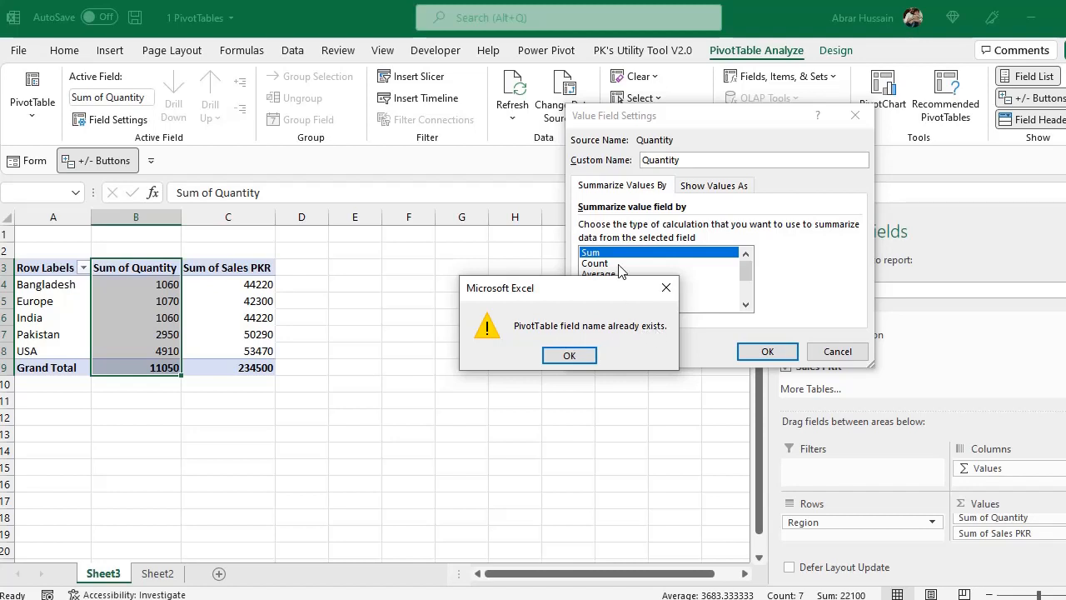
pyautogui.click(570, 355)
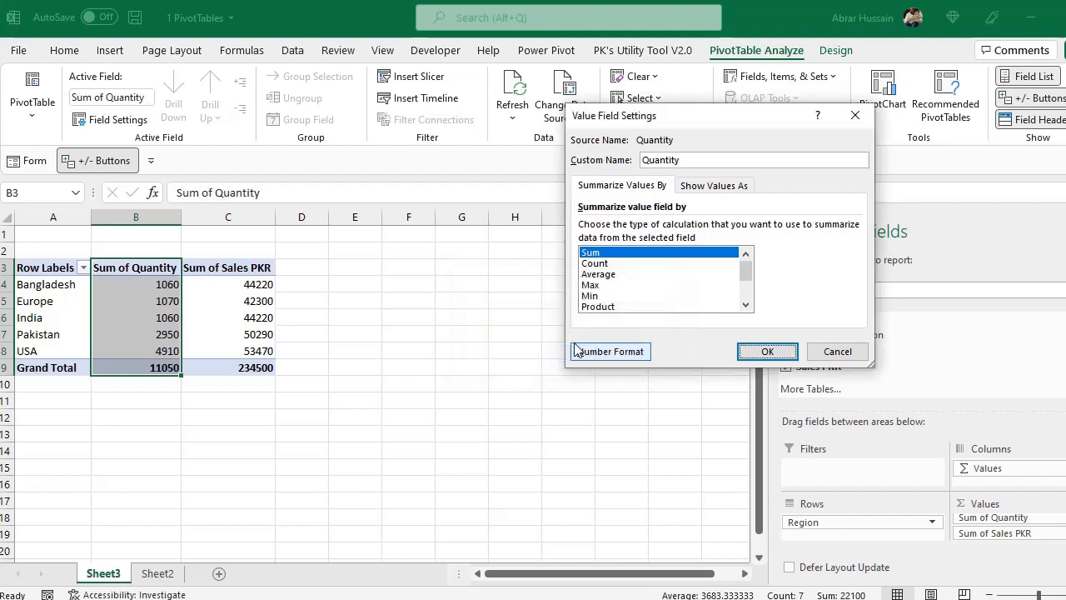
# Check the source column headings on Sheet2, and rename the value field as Quantity with a trailing space
pyautogui.click(163, 574)
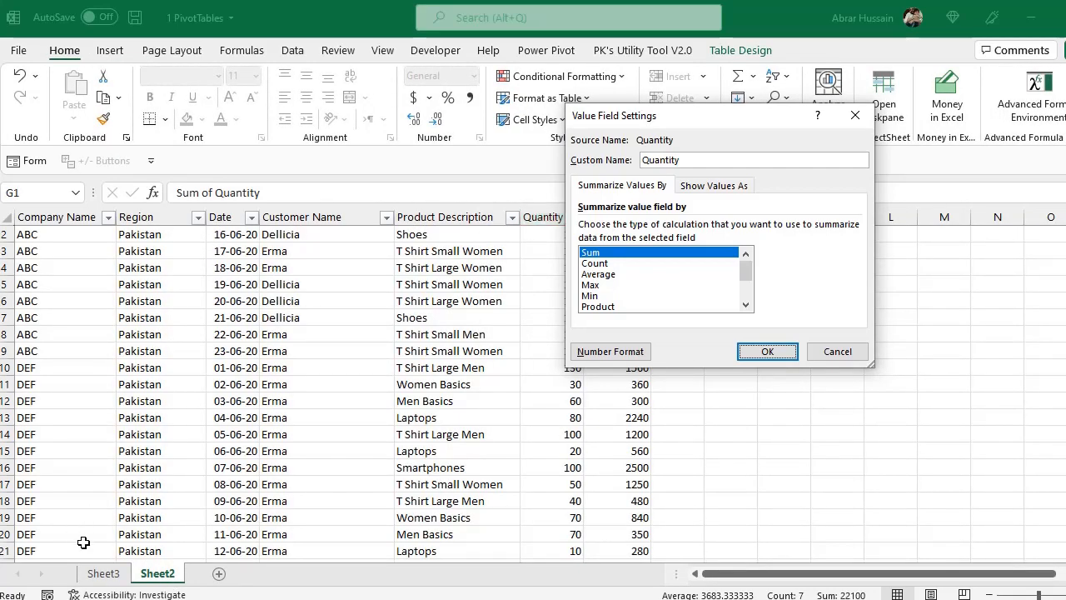
pyautogui.click(103, 574)
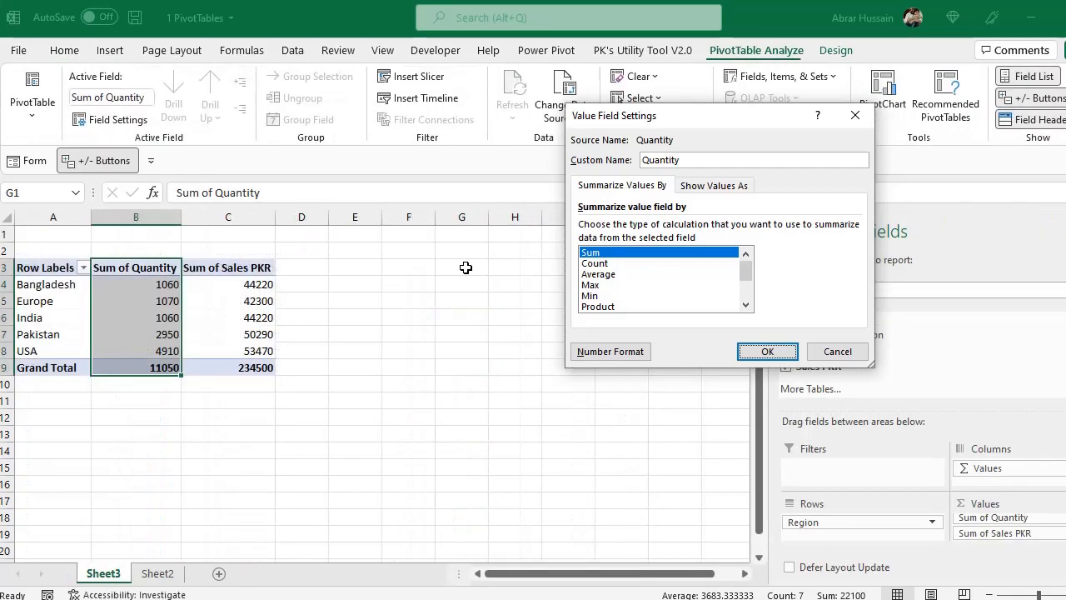
pyautogui.click(686, 161)
pyautogui.click(767, 351)
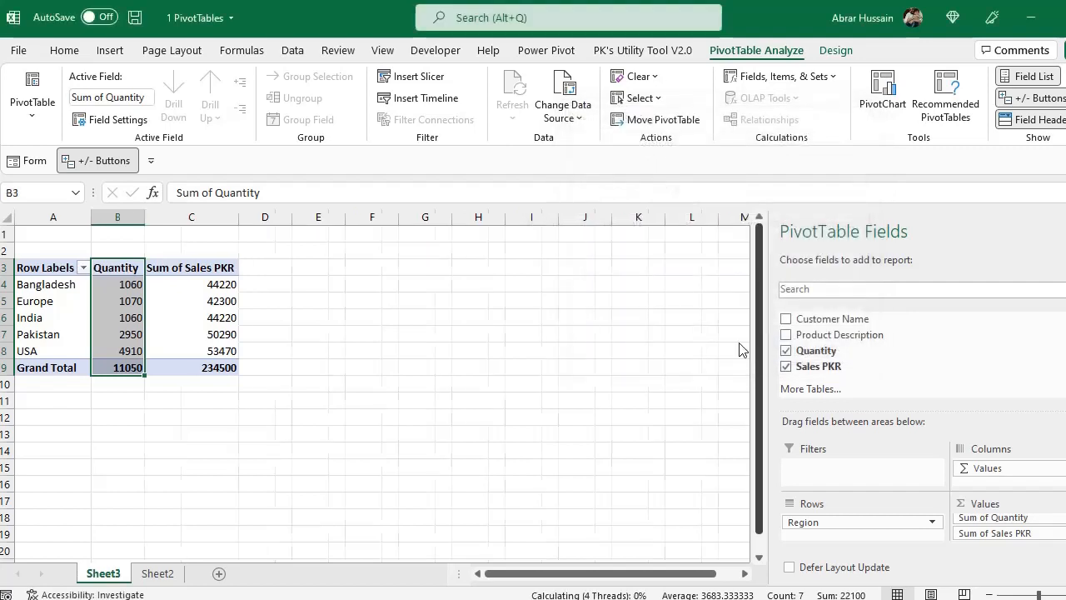
# Select the Sum of Sales PKR header and check its value field settings without changing them
pyautogui.moveTo(123, 270); pyautogui.dragTo(125, 366)
pyautogui.click(204, 266)
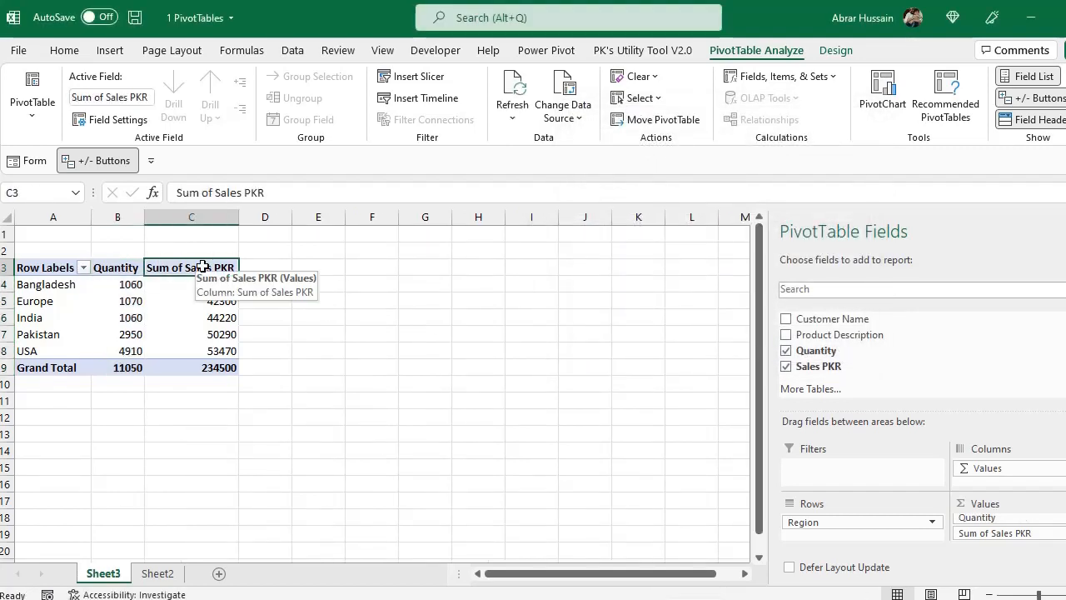
pyautogui.click(1011, 533)
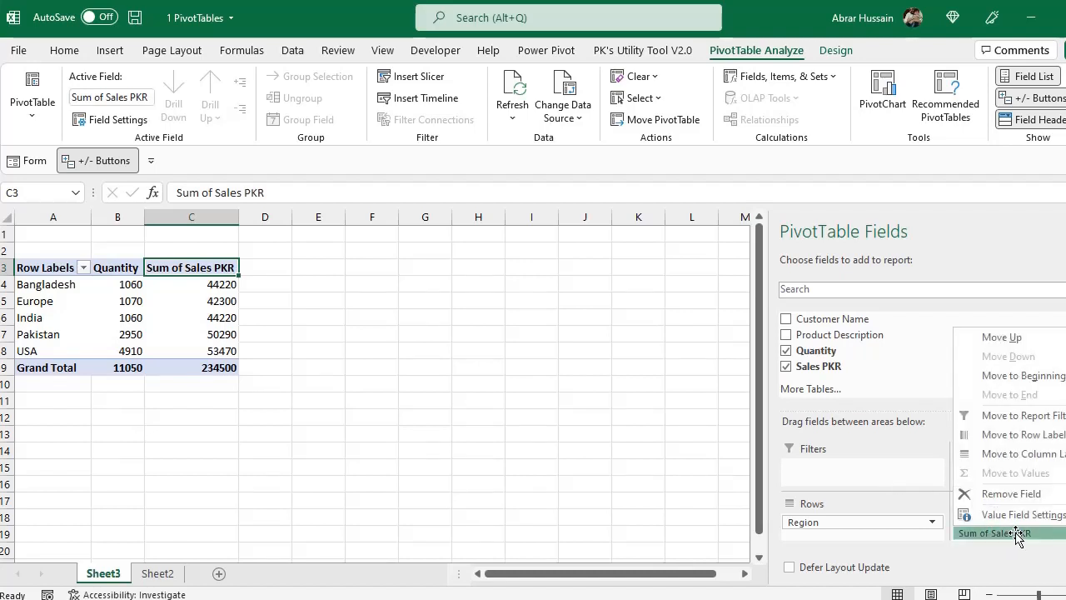
pyautogui.click(1009, 516)
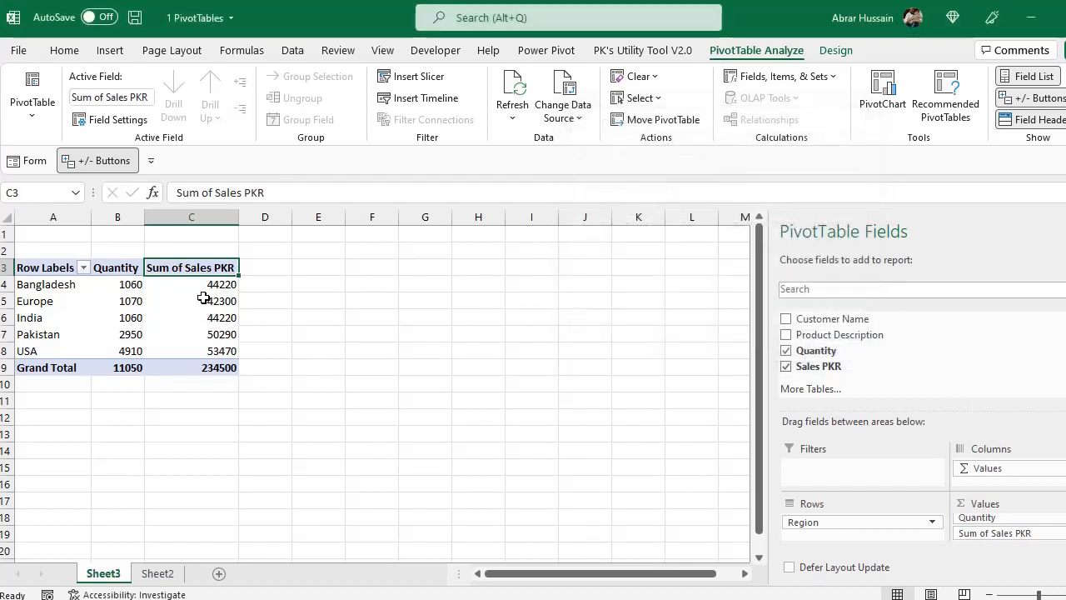
pyautogui.click(835, 353)
# Rename the Sum of Sales PKR header in cell C3 as Sales PKR with a trailing space
pyautogui.moveTo(279, 193); pyautogui.dragTo(102, 193)
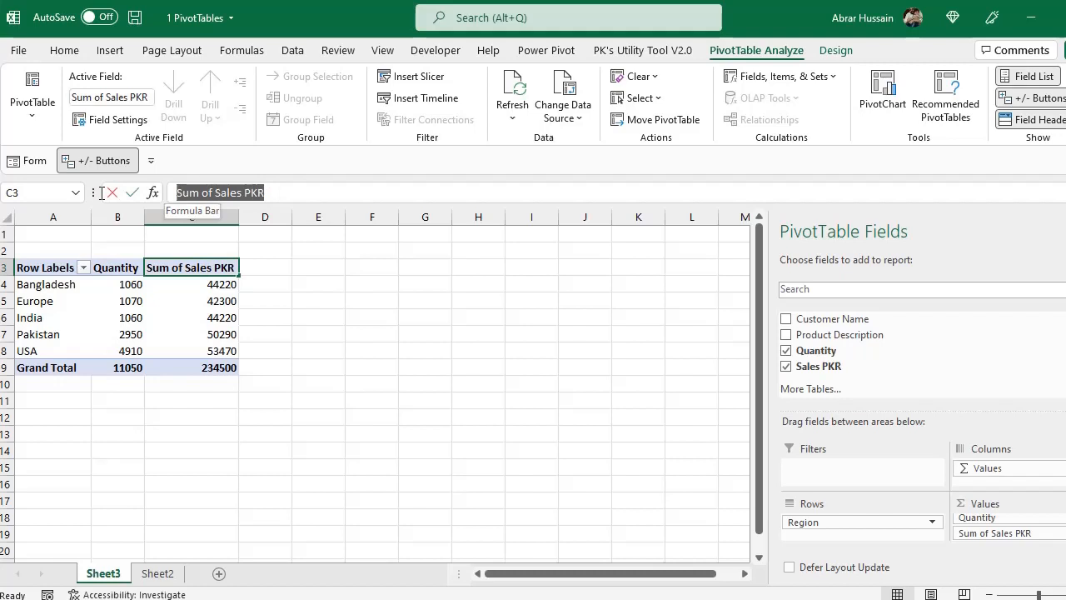
pyautogui.click(220, 193)
pyautogui.hotkey('shift', 'Home')
pyautogui.press('BackSpace')
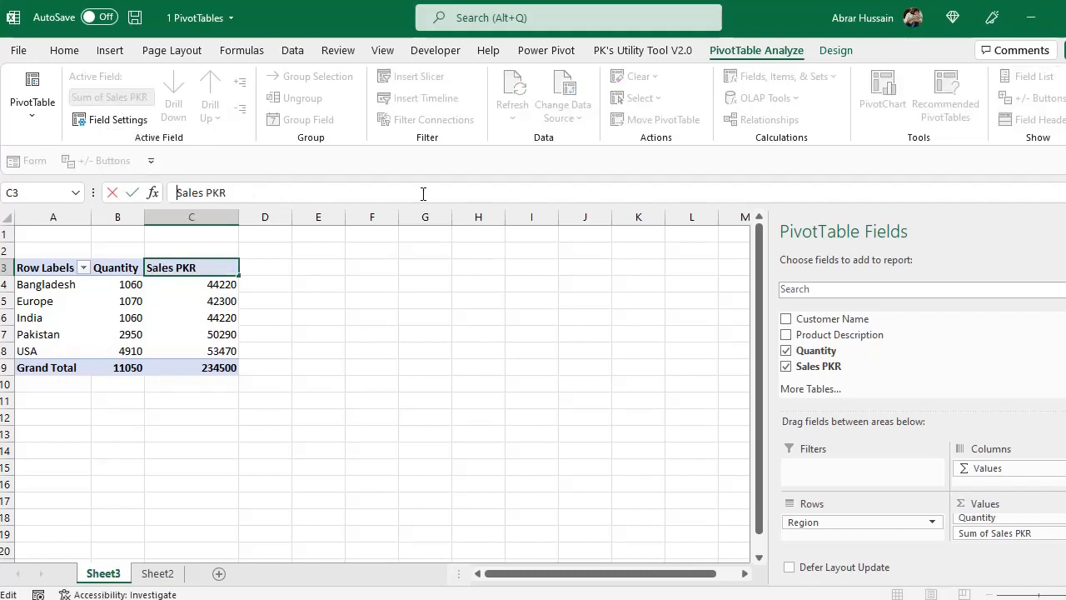
pyautogui.press('Return')
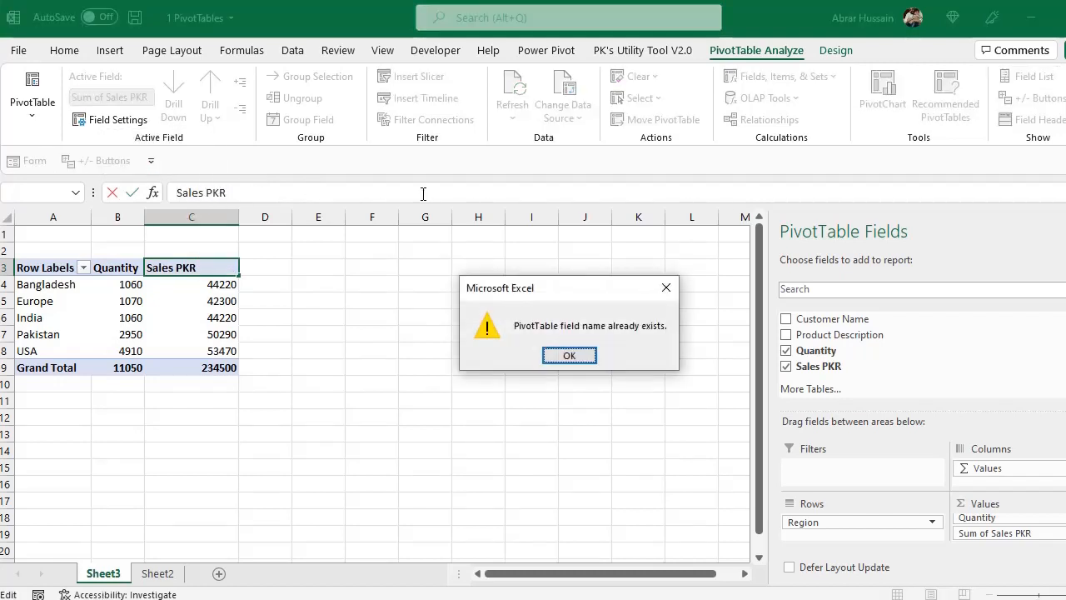
pyautogui.click(570, 360)
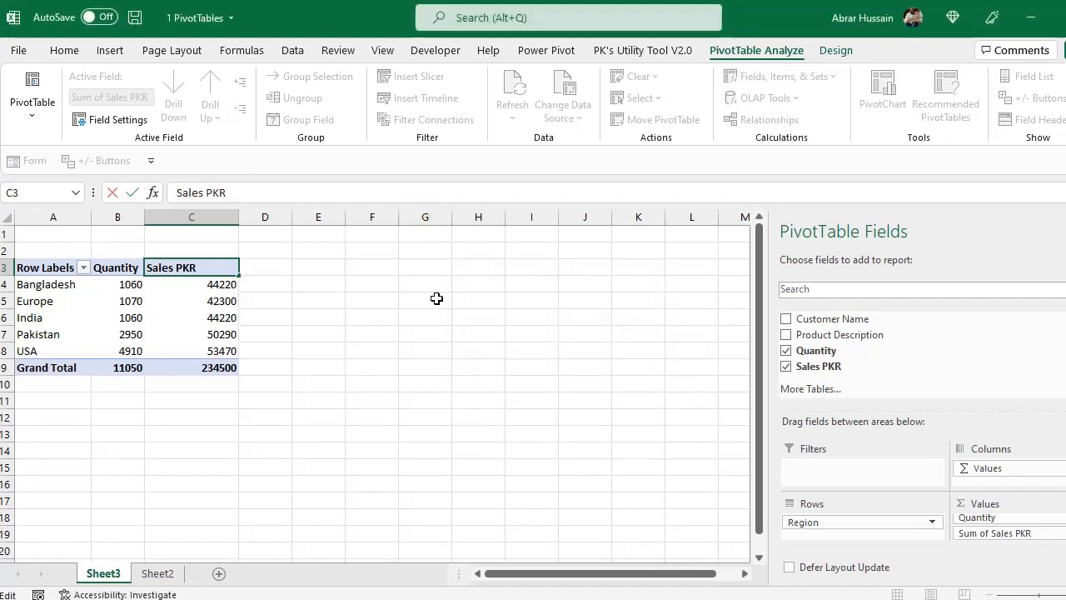
pyautogui.click(362, 358)
# Inspect the Sales PKR values by region and view that field's value field settings without changing them
pyautogui.moveTo(195, 269); pyautogui.dragTo(197, 350)
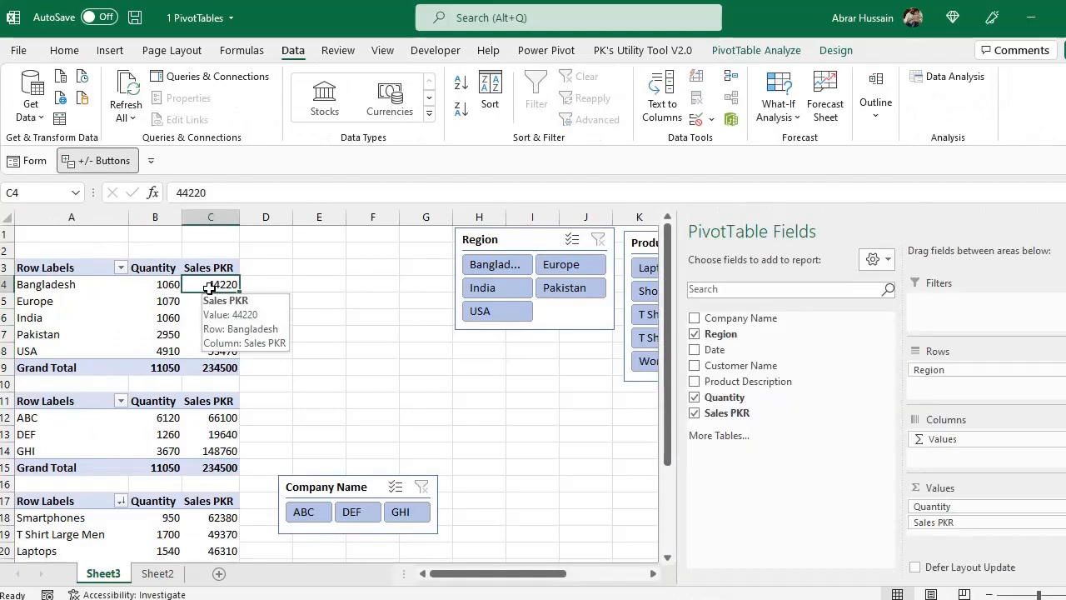
pyautogui.press('Down')
pyautogui.press('Down')
pyautogui.press('Down')
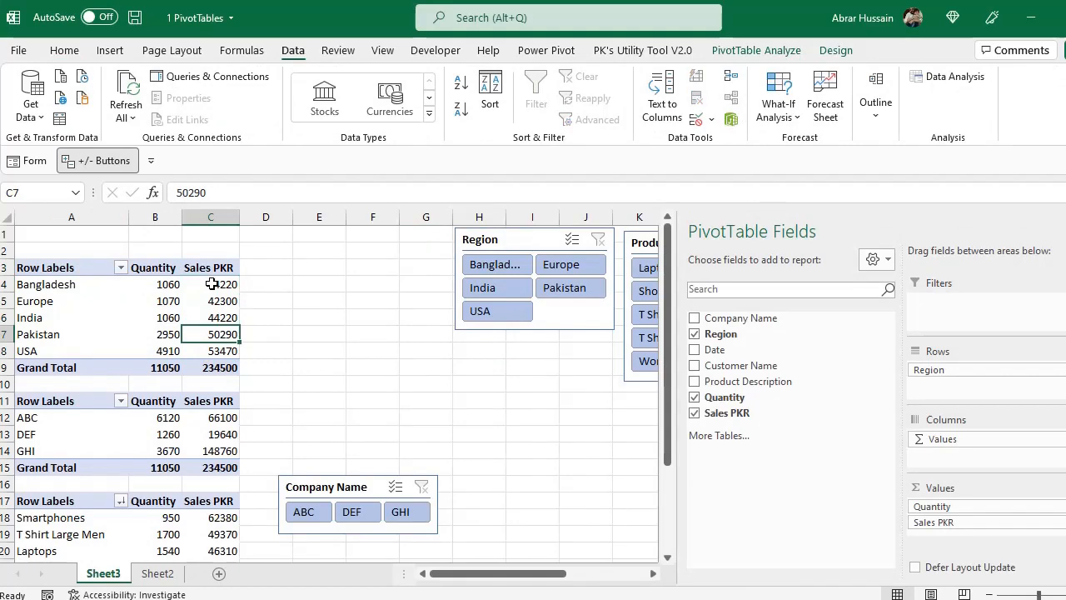
pyautogui.rightClick(211, 284)
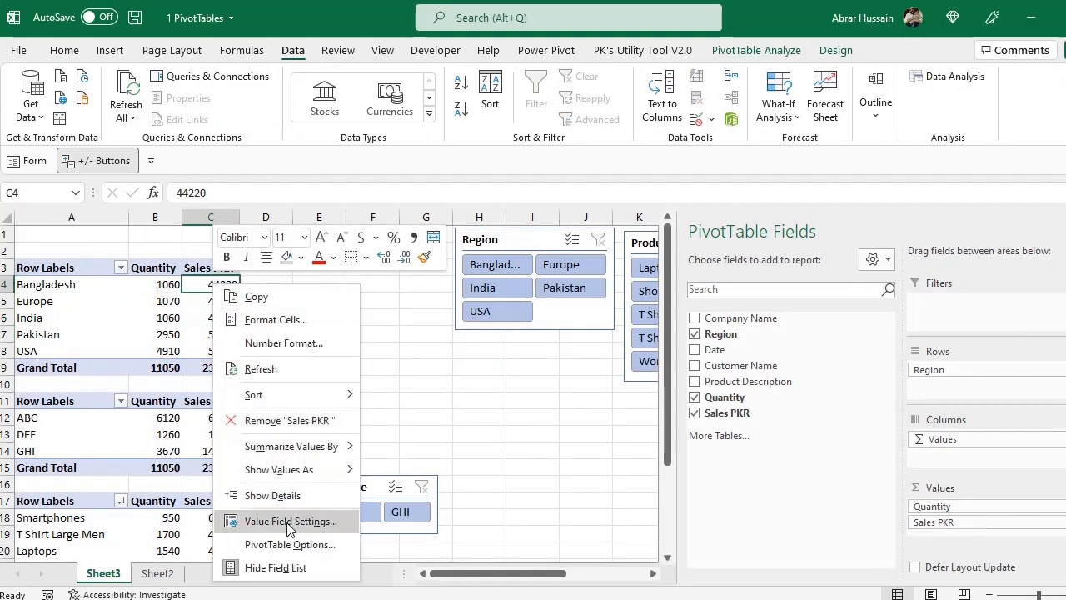
pyautogui.click(290, 522)
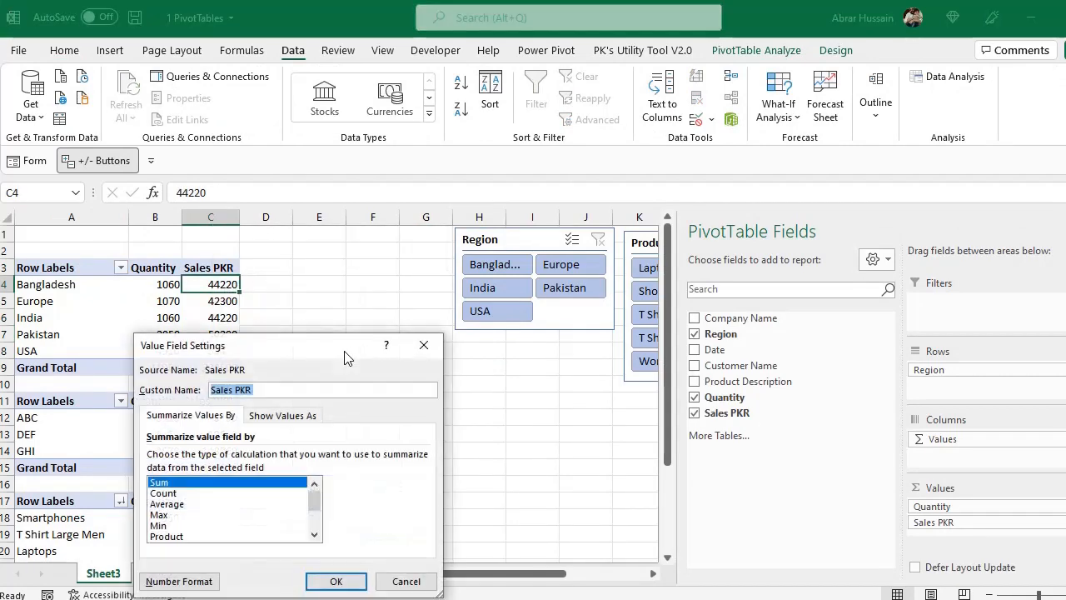
pyautogui.click(407, 579)
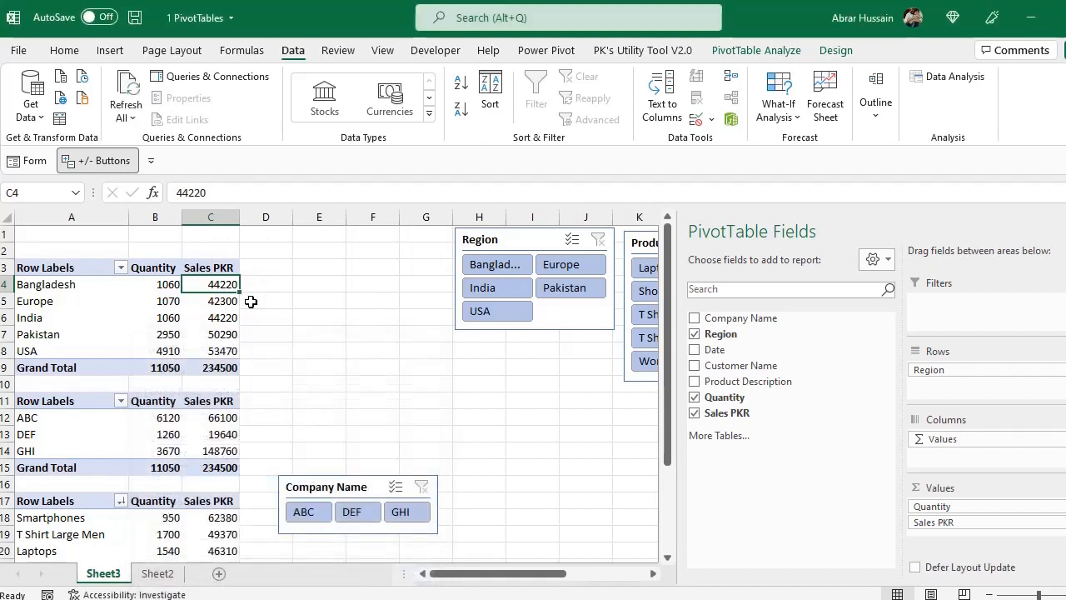
# Format the Sales PKR values of the region PivotTable as Number with 0 decimal places and the 1000 separator
pyautogui.click(159, 280)
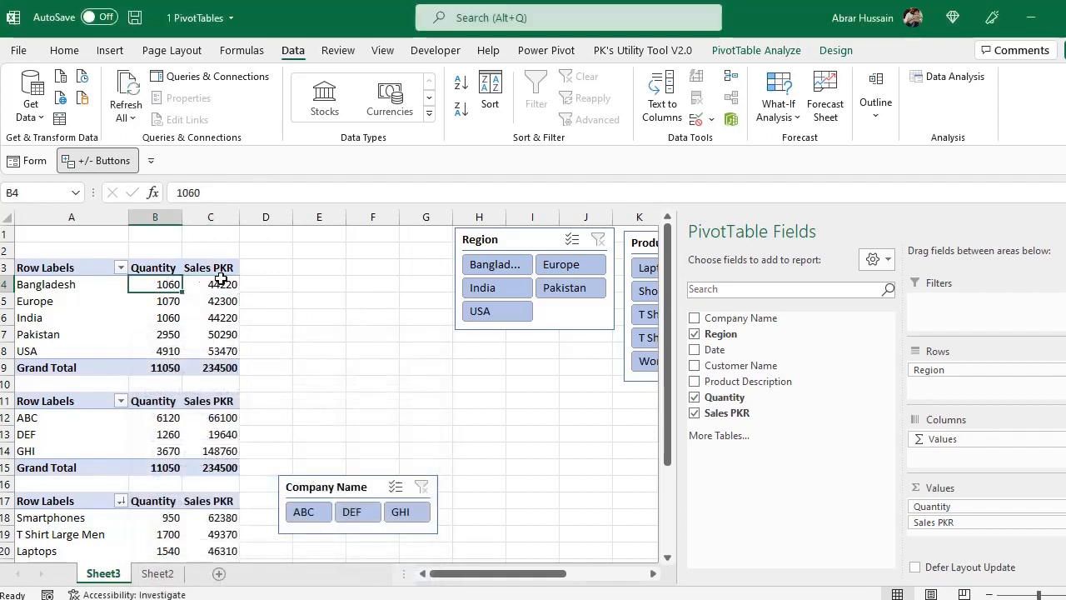
pyautogui.click(221, 280)
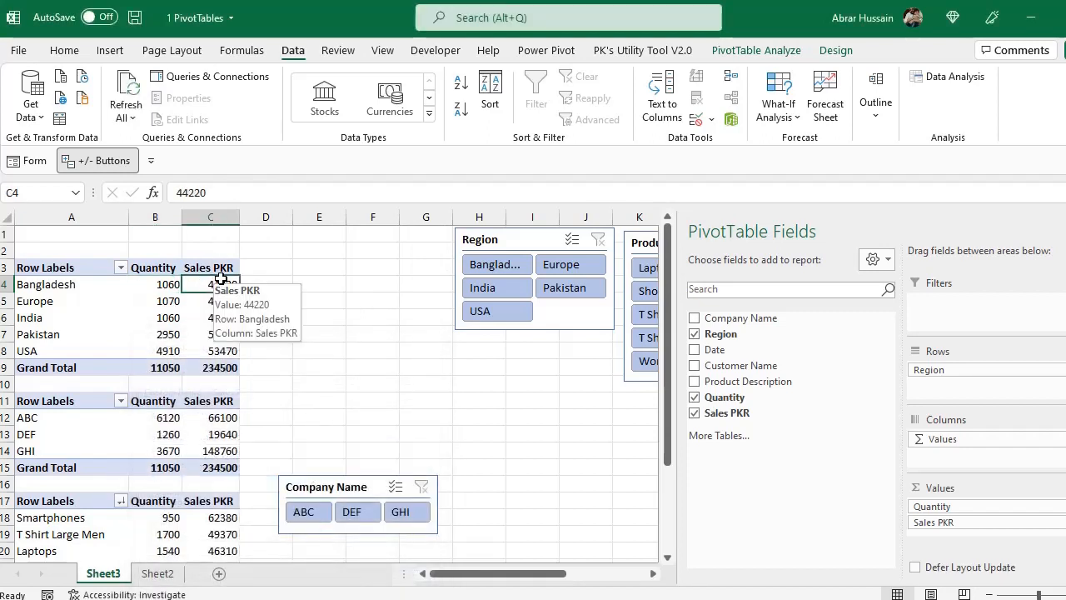
pyautogui.rightClick(203, 282)
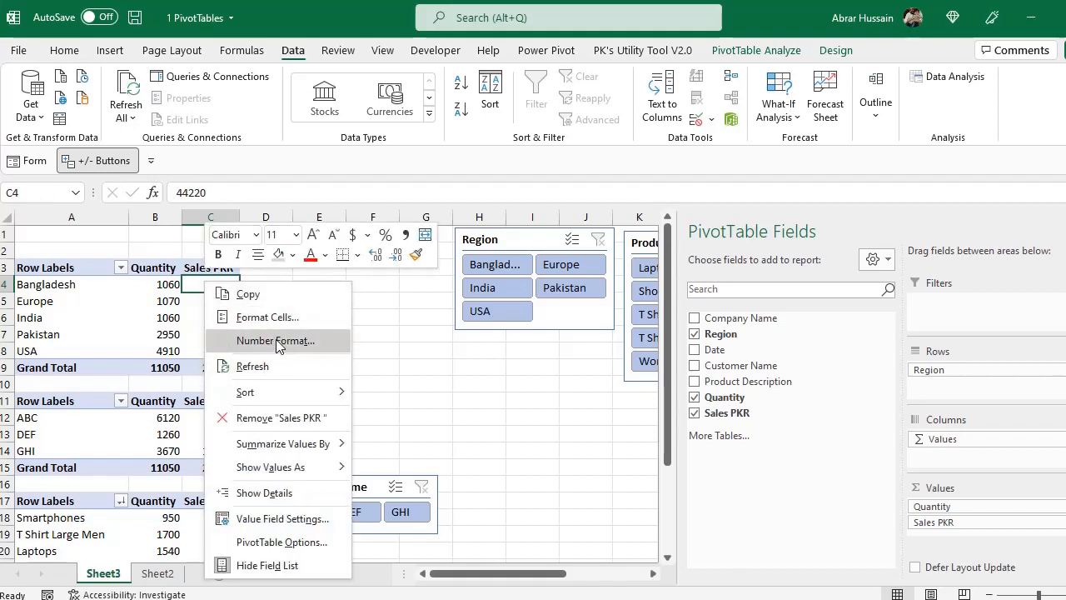
pyautogui.click(294, 343)
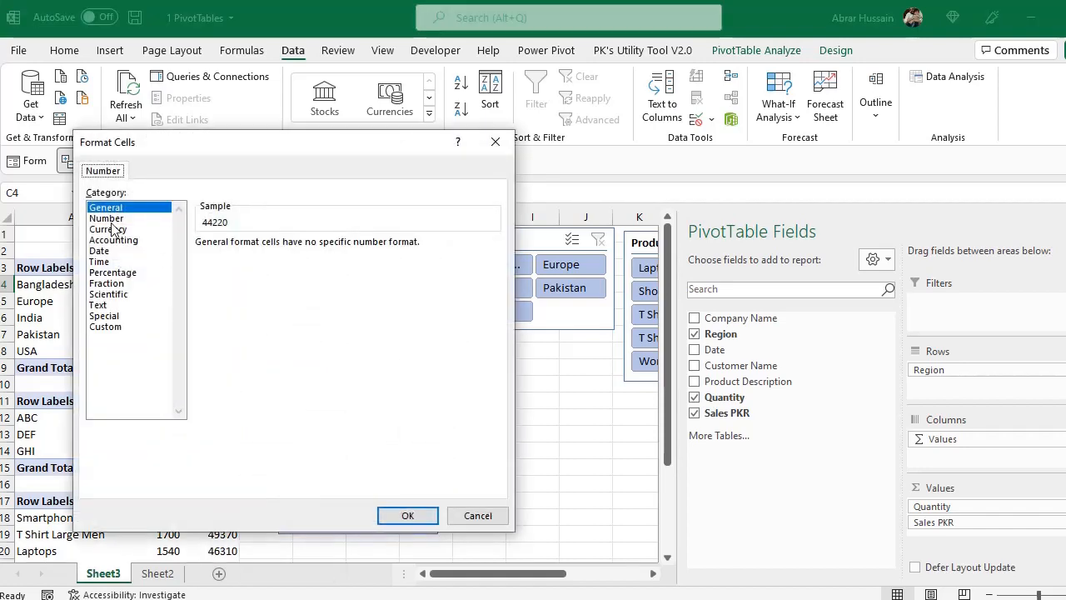
pyautogui.click(111, 218)
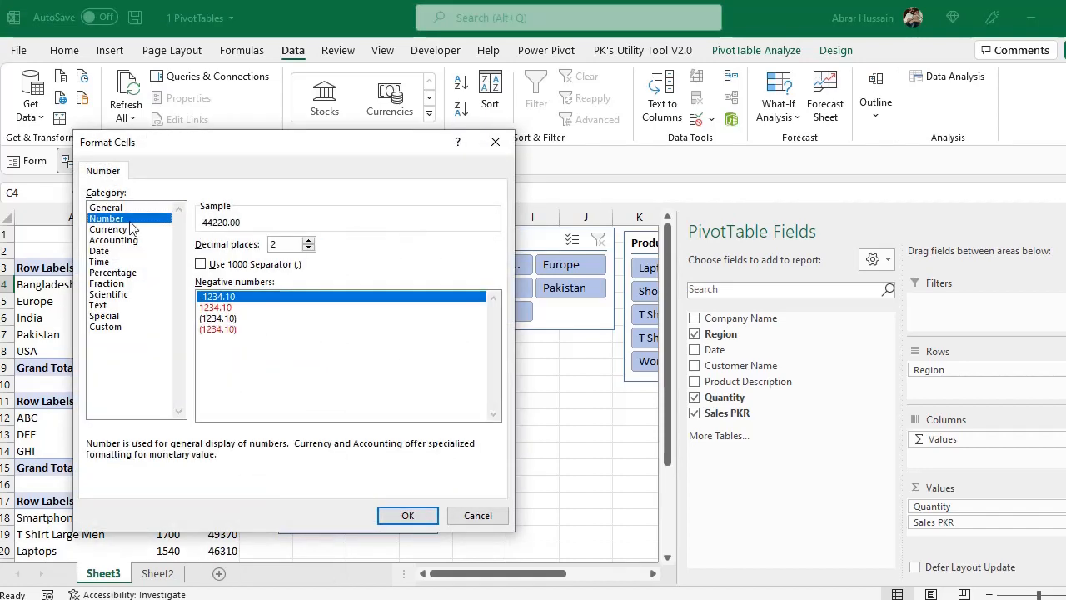
pyautogui.click(308, 248)
pyautogui.click(308, 248)
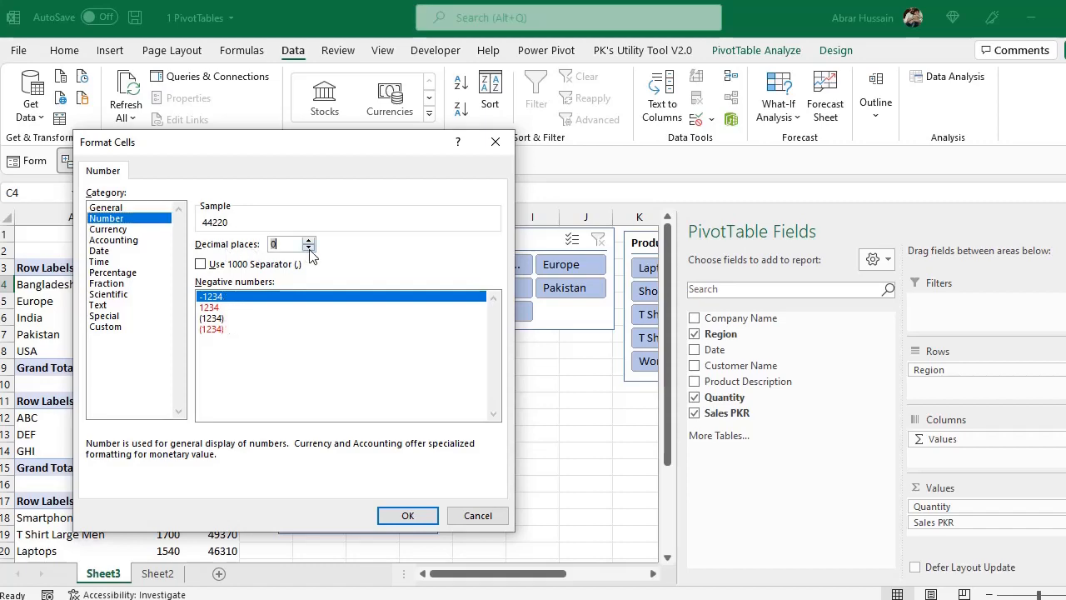
pyautogui.click(200, 264)
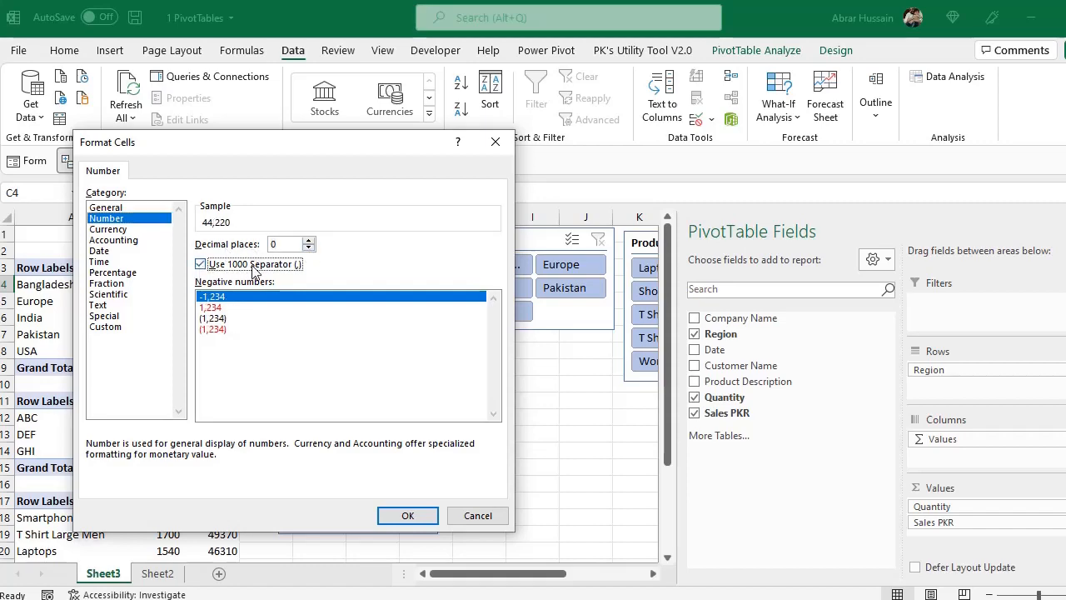
pyautogui.click(408, 515)
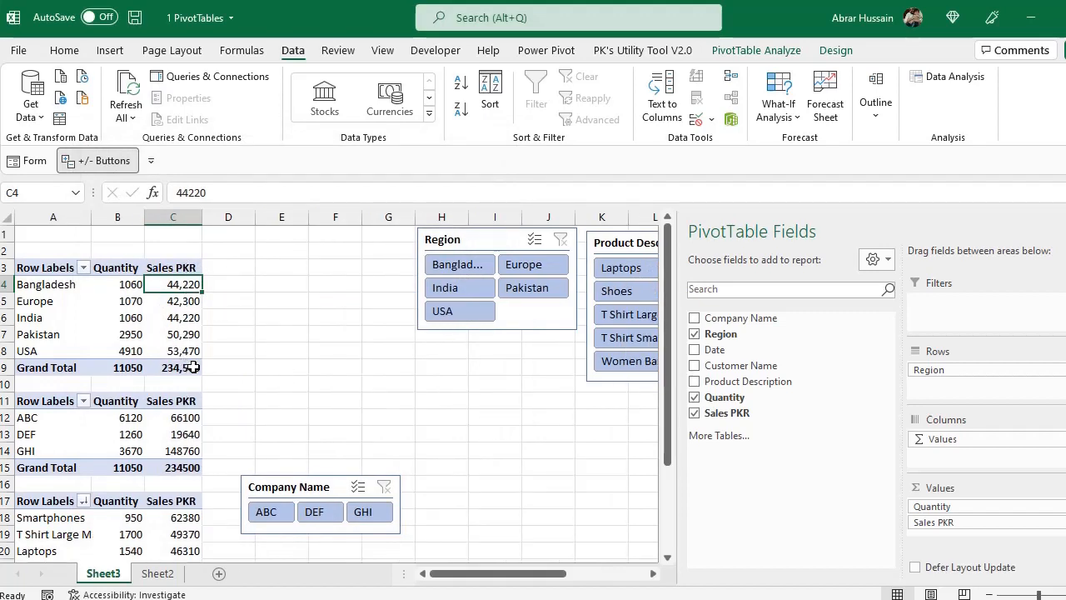
pyautogui.click(179, 421)
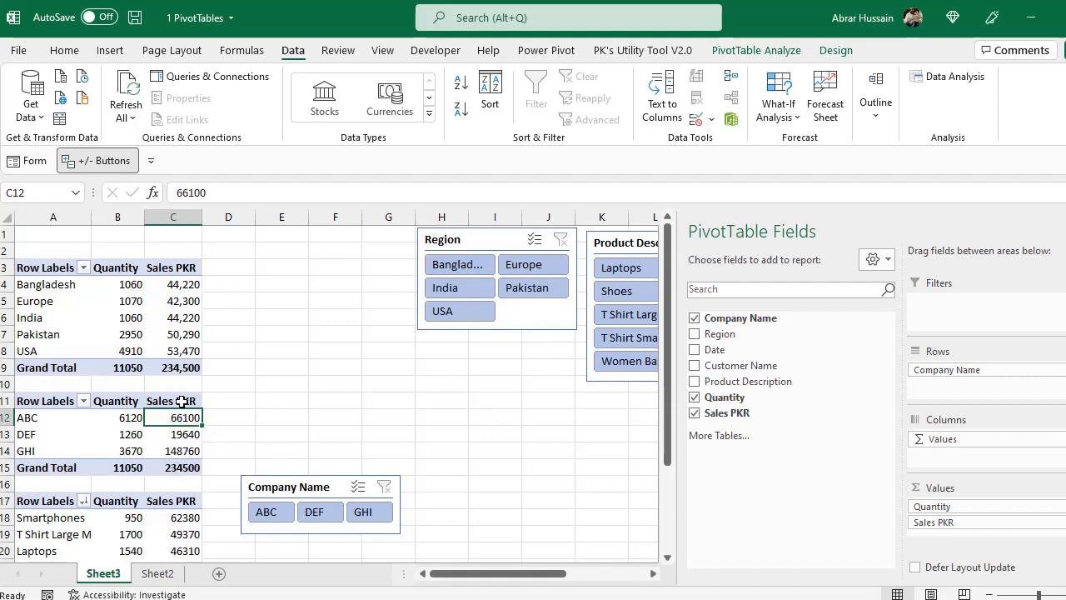
pyautogui.click(188, 301)
pyautogui.click(185, 351)
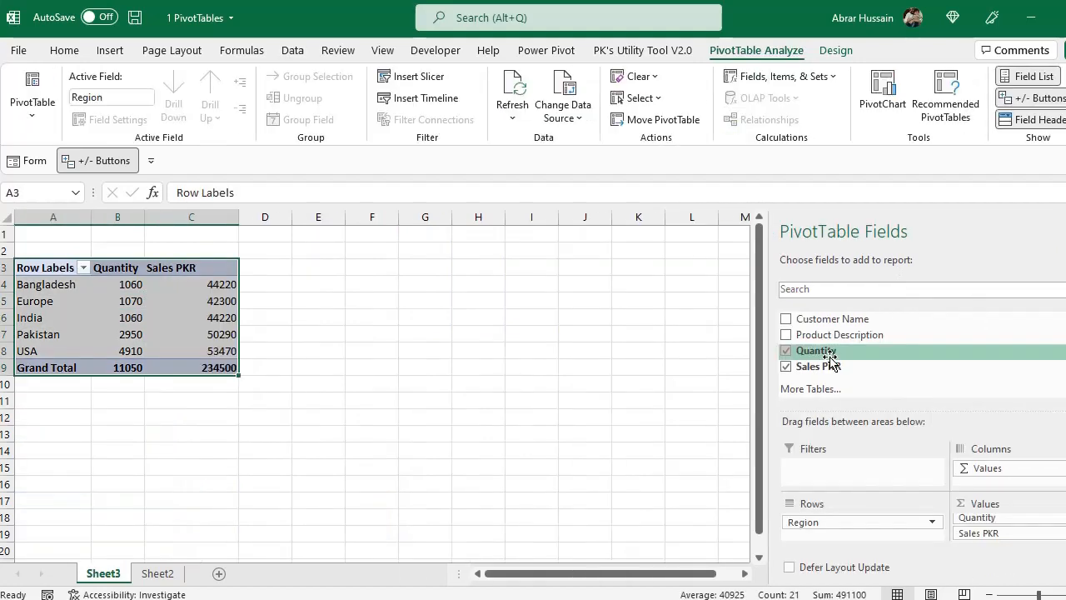
# Examine the PivotTable tools with cells inside and outside the report selected, and check the Date column in the Sheet2 source data
pyautogui.scroll(1, 830, 357)
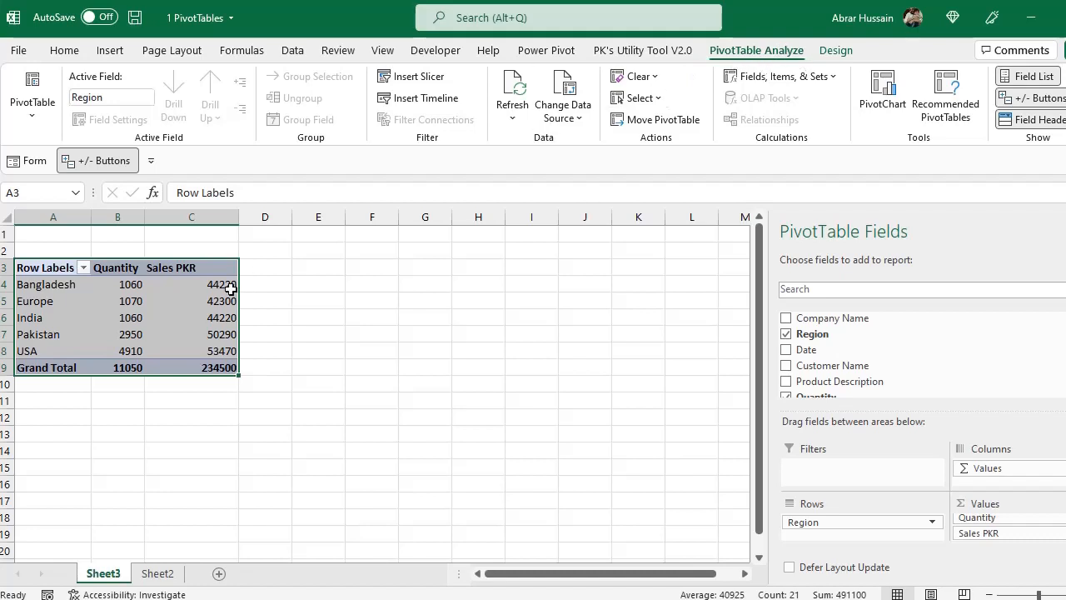
pyautogui.click(164, 315)
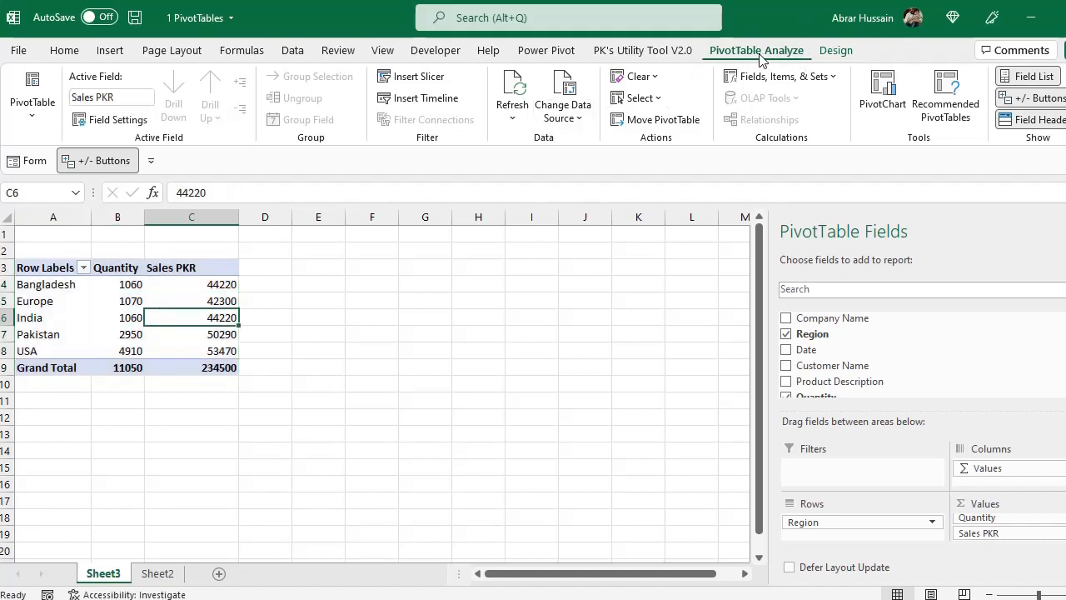
pyautogui.click(485, 310)
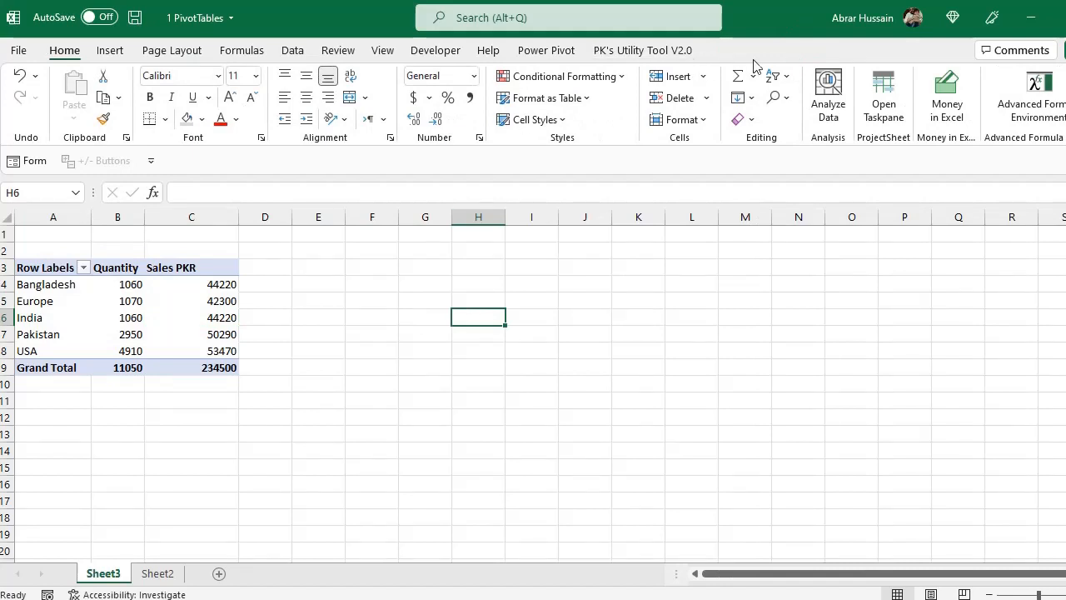
pyautogui.click(158, 319)
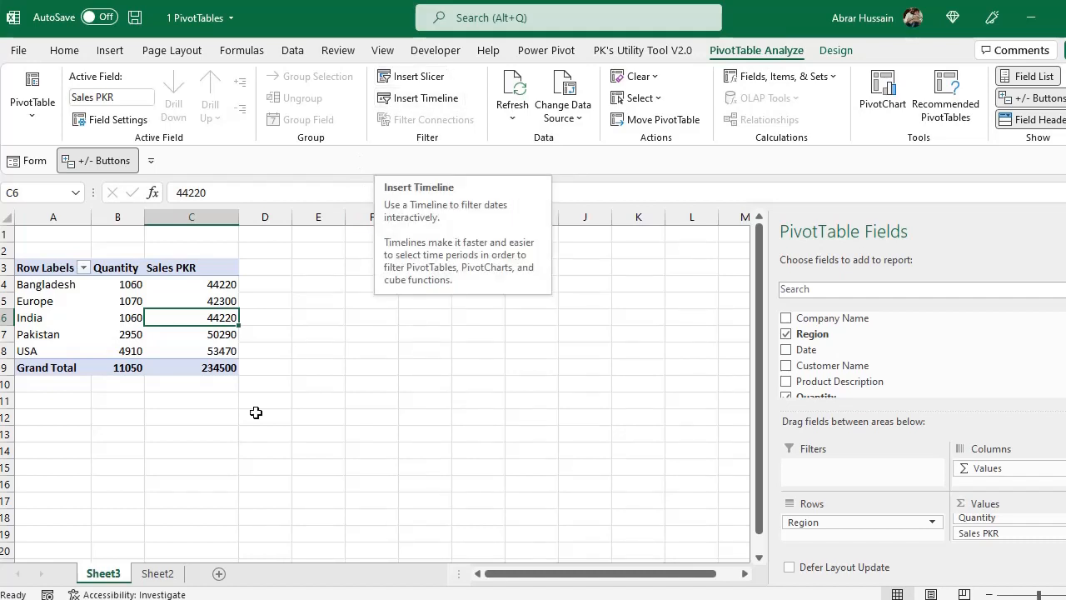
pyautogui.click(157, 573)
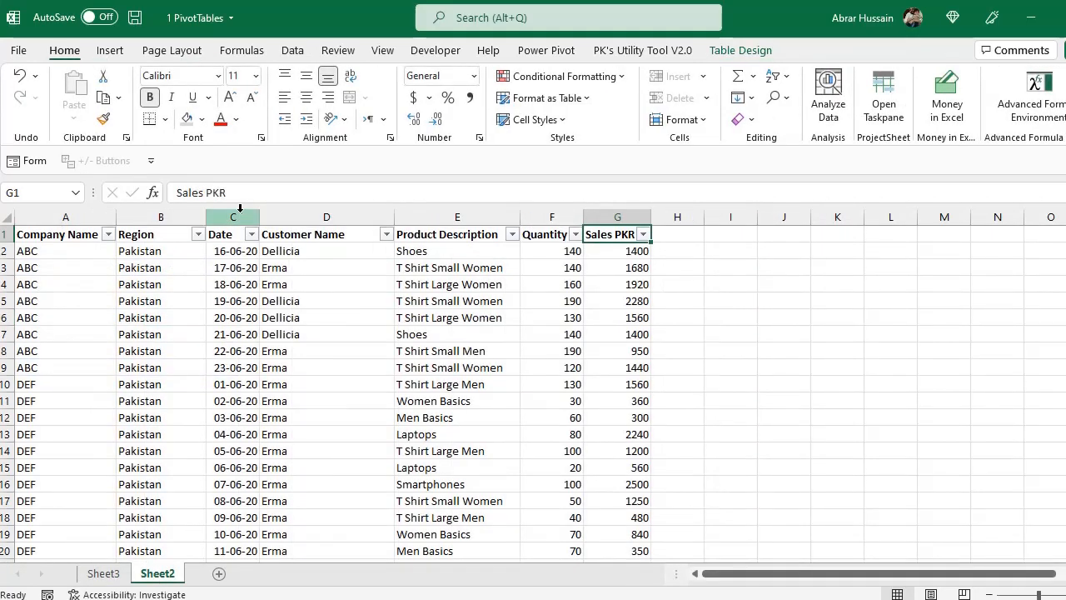
pyautogui.click(238, 210)
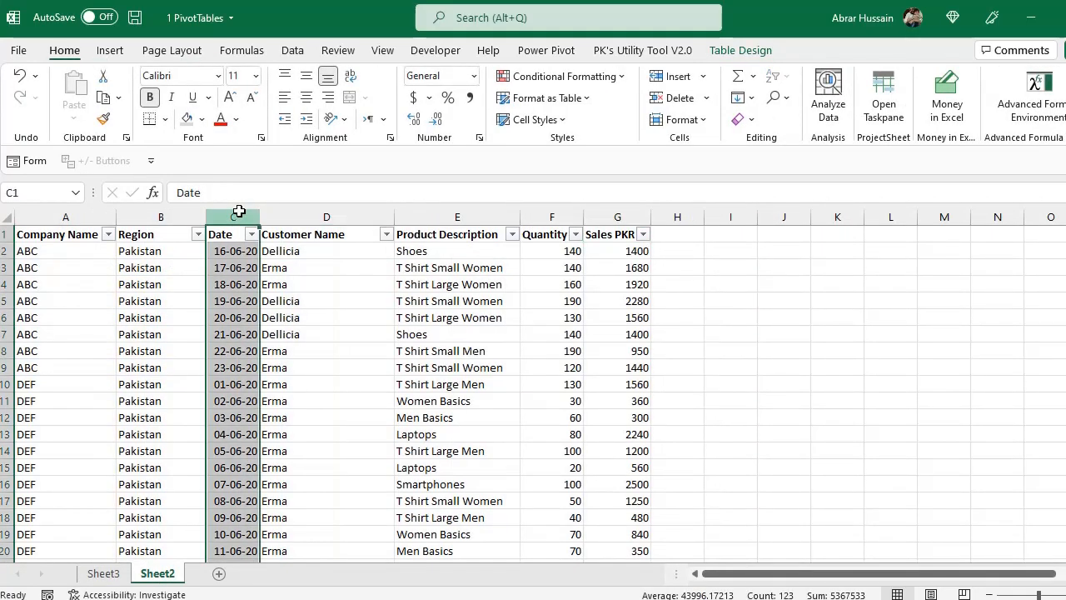
pyautogui.click(103, 573)
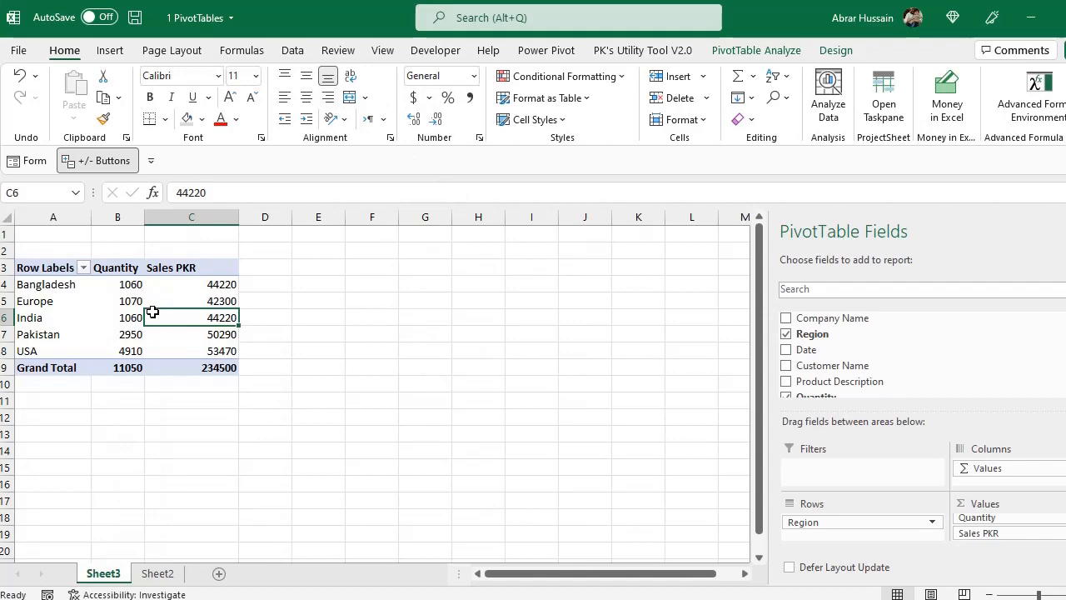
# Insert slicers for Company Name, Region and Product Description for the region PivotTable on Sheet3
pyautogui.click(772, 52)
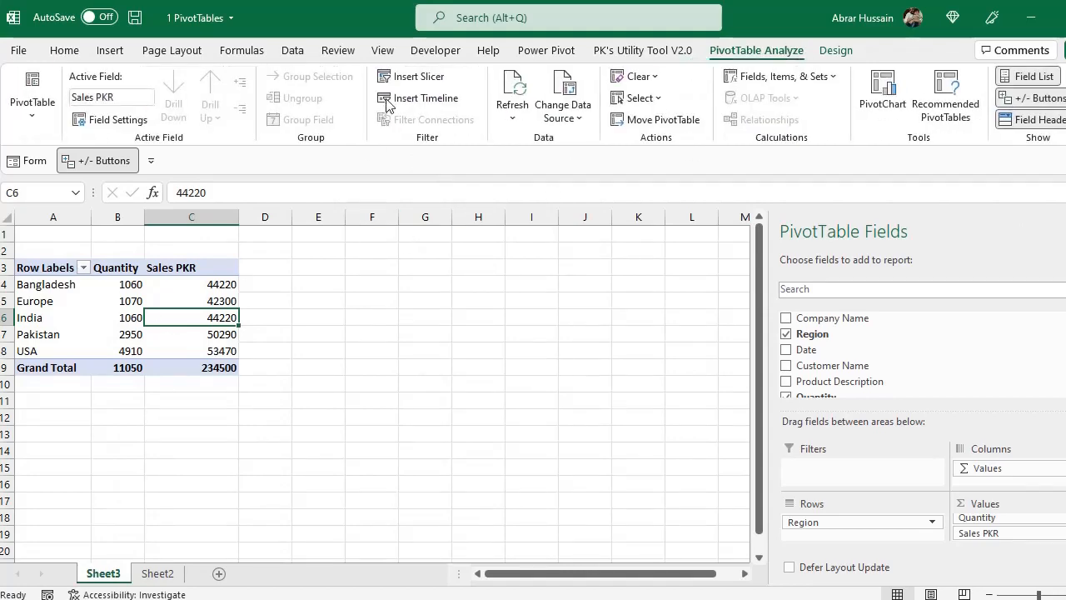
pyautogui.click(430, 78)
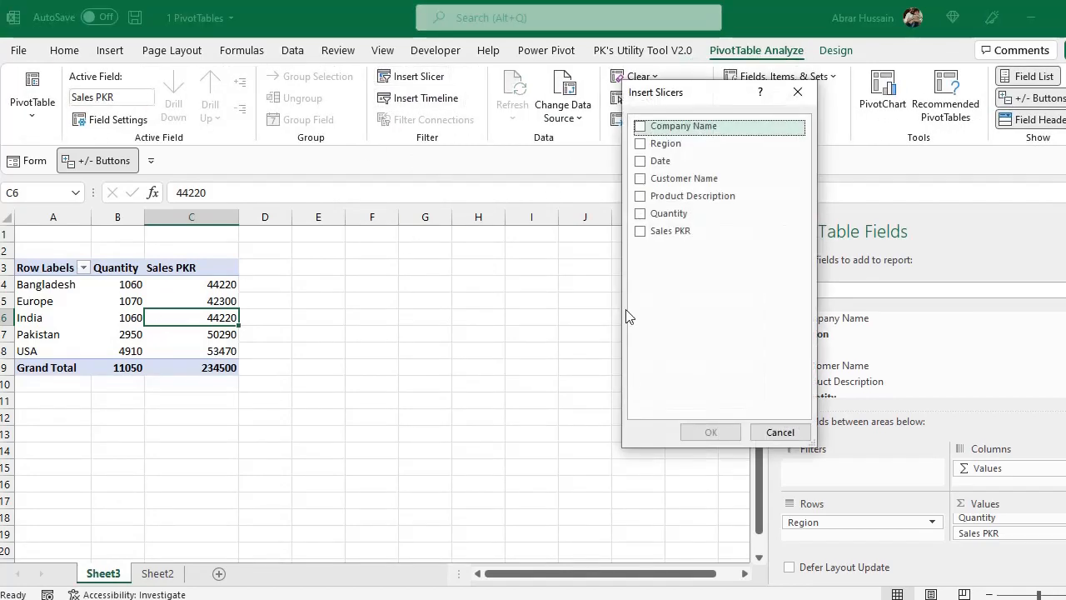
pyautogui.moveTo(709, 104); pyautogui.dragTo(543, 182)
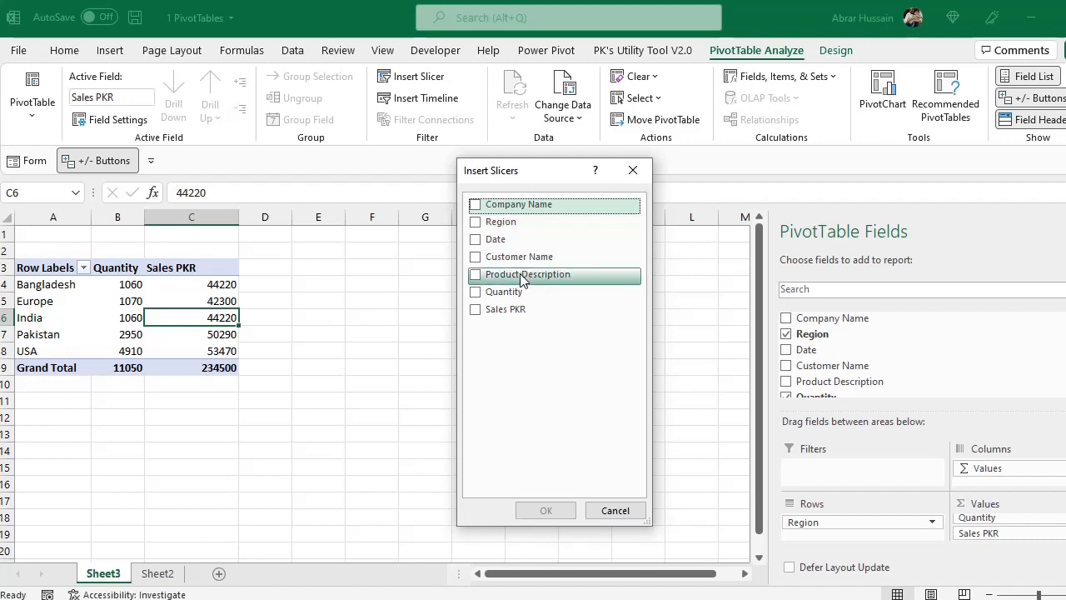
pyautogui.click(477, 209)
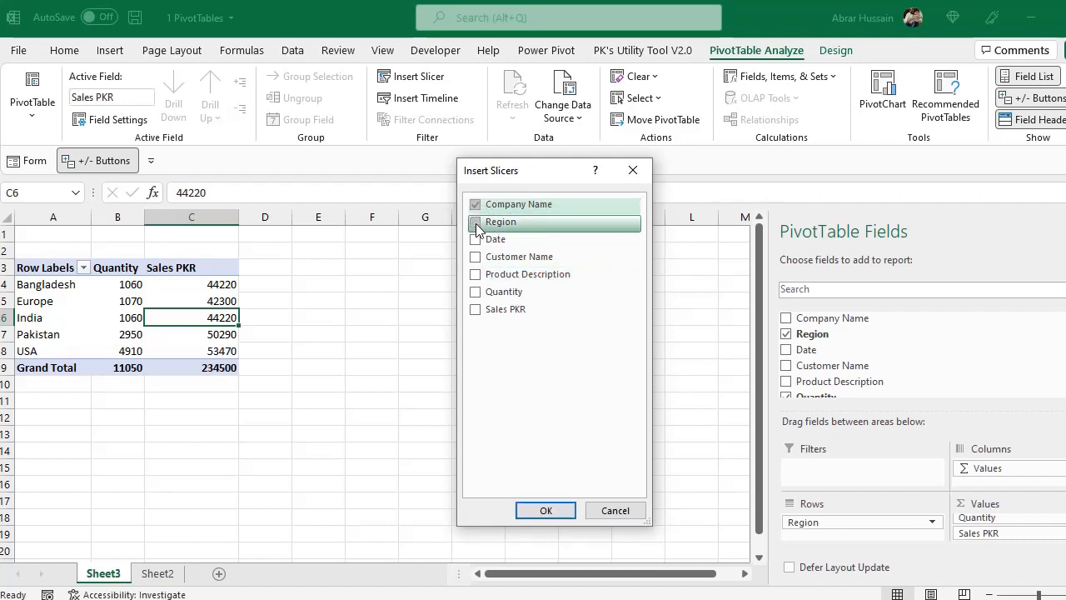
pyautogui.click(476, 223)
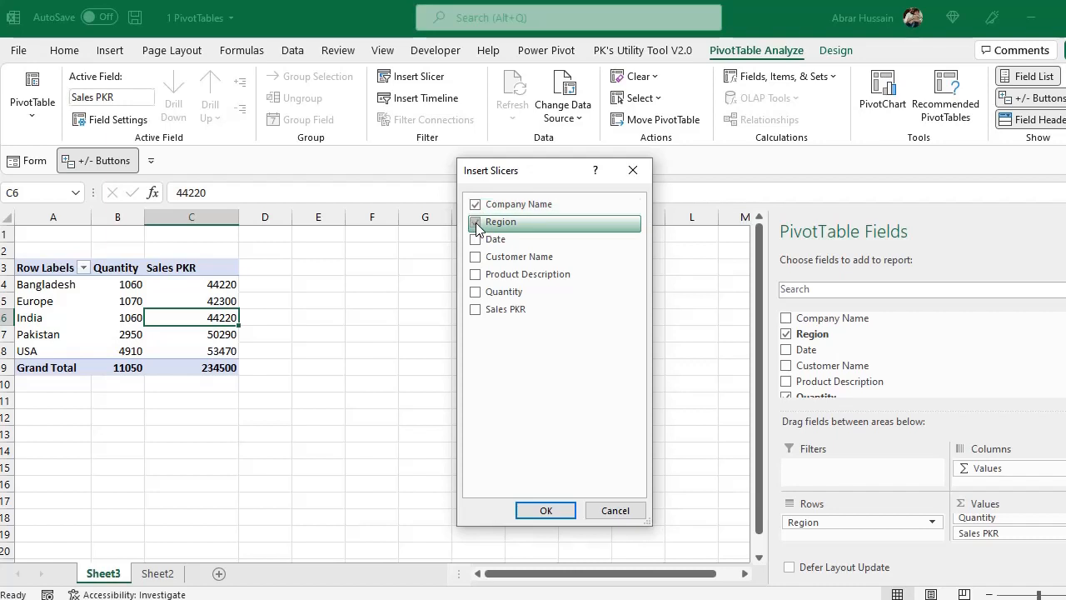
pyautogui.click(474, 278)
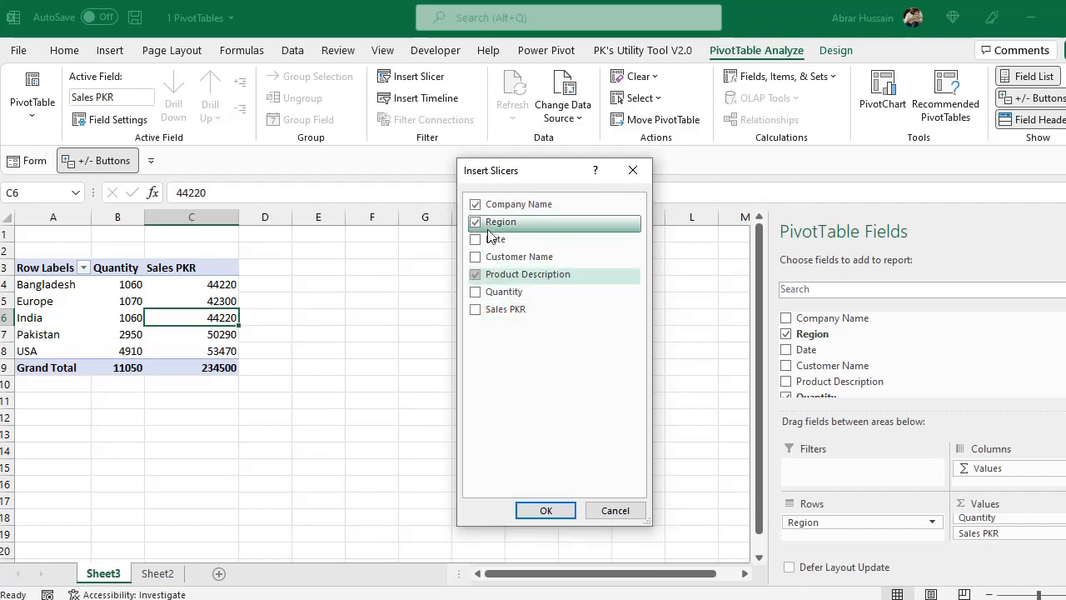
pyautogui.click(546, 510)
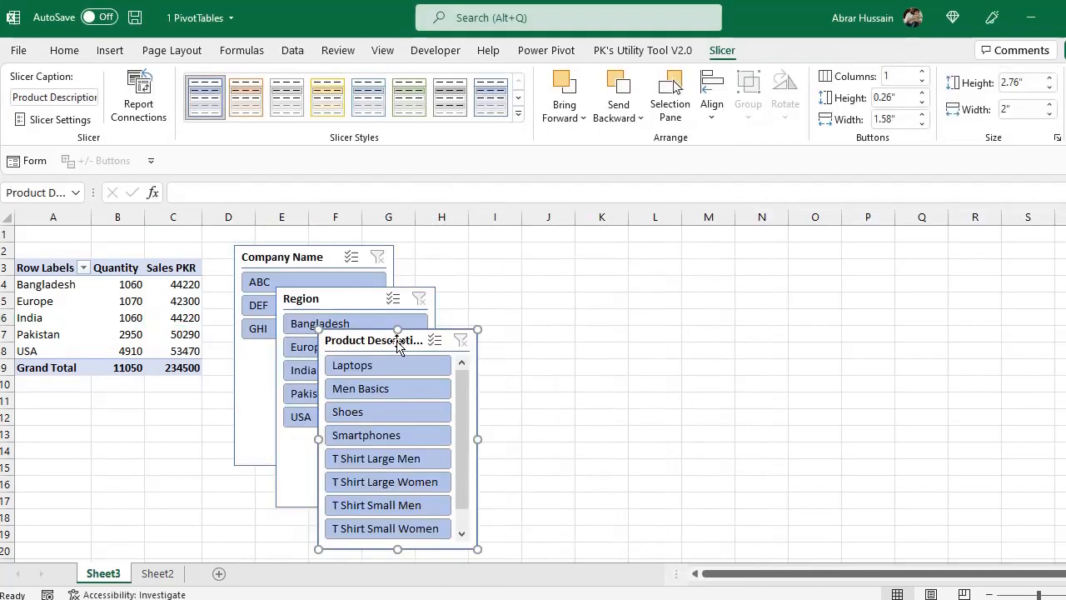
# Spread the Product Description, Region and Company Name slicers out side by side to the right of the PivotTable
pyautogui.moveTo(360, 344); pyautogui.dragTo(602, 272)
pyautogui.moveTo(352, 300); pyautogui.dragTo(486, 265)
pyautogui.moveTo(316, 263); pyautogui.dragTo(374, 276)
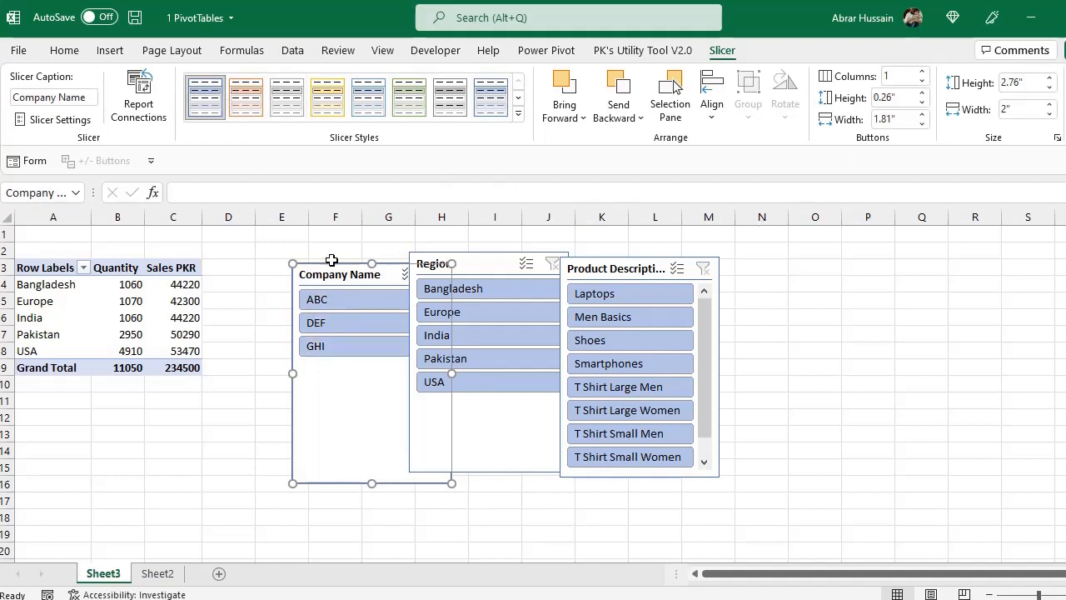
pyautogui.moveTo(340, 278); pyautogui.dragTo(276, 276)
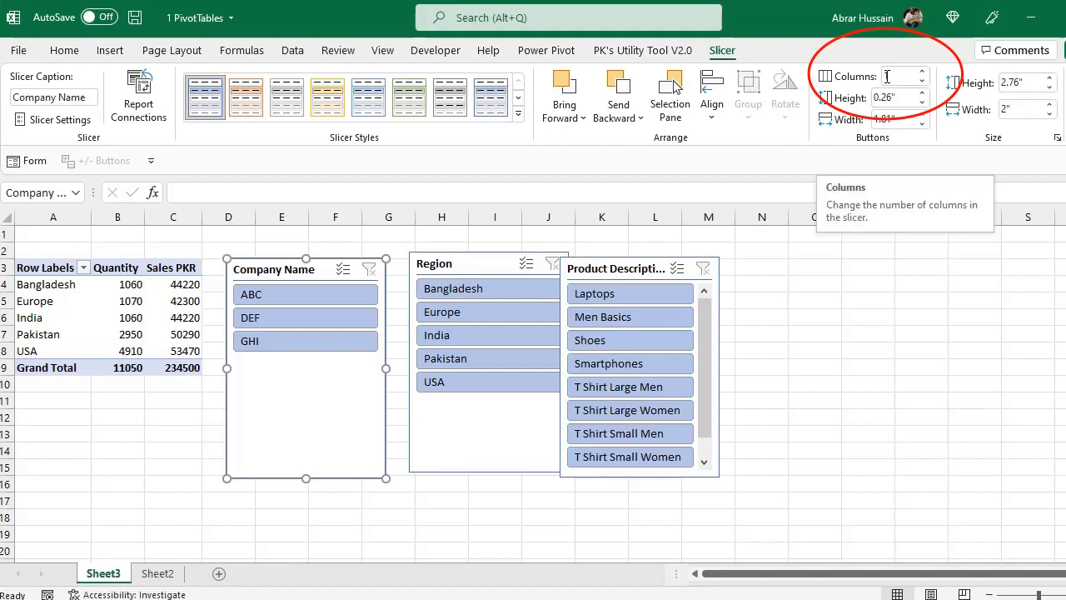
# Arrange the Company Name slicer in 3 columns, shorten it to about 0.74" high, and move it up to row 1
pyautogui.click(923, 72)
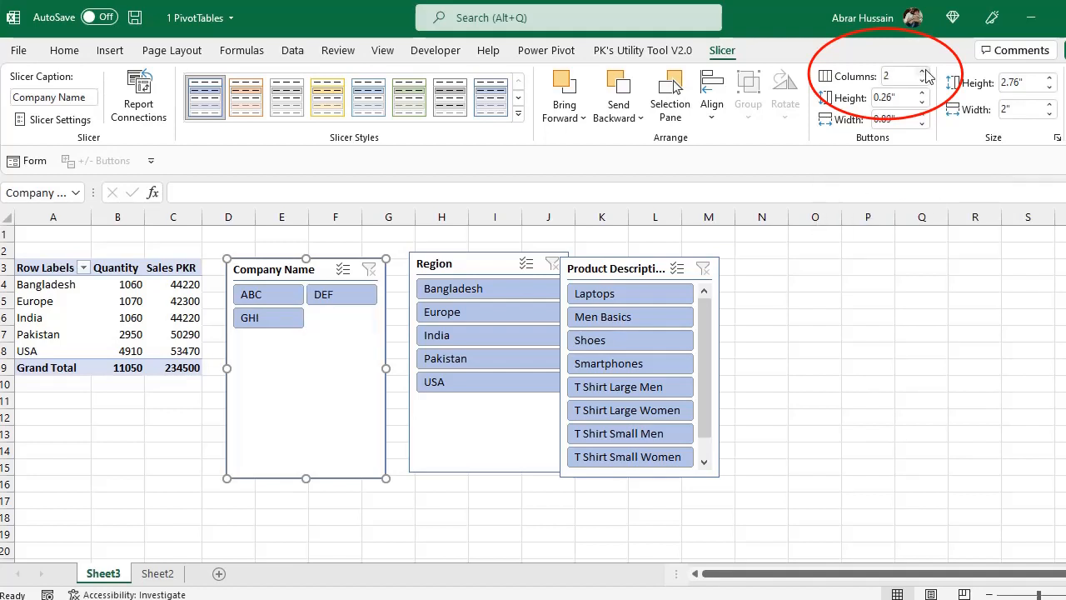
pyautogui.click(923, 72)
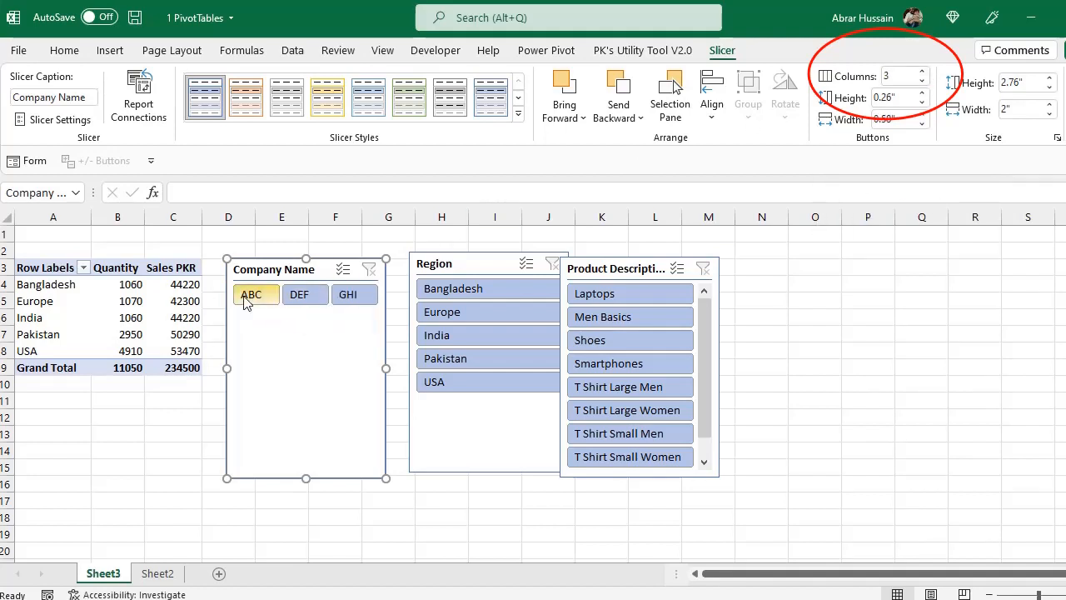
pyautogui.moveTo(305, 478); pyautogui.dragTo(311, 317)
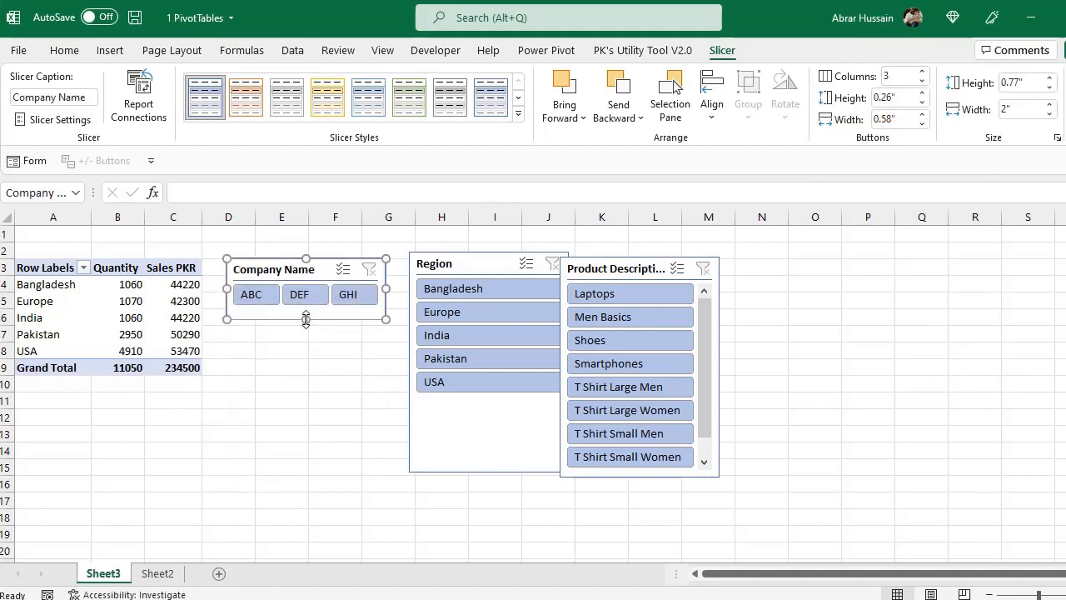
pyautogui.moveTo(340, 254); pyautogui.dragTo(333, 234)
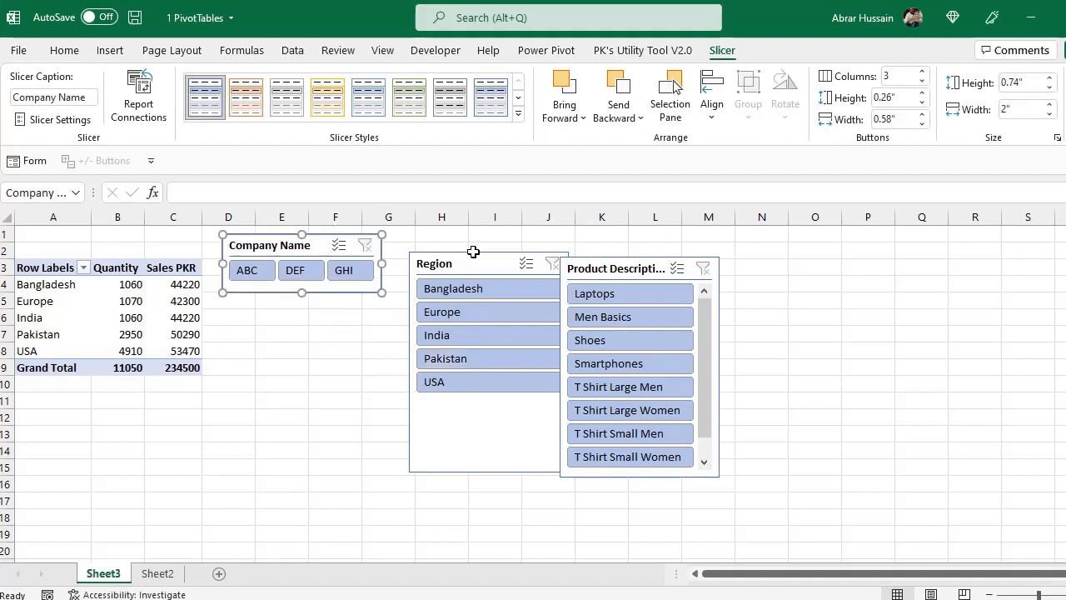
# Move the Region slicer next to the Company Name slicer, arrange it in 2 columns, and shorten it to fit its buttons
pyautogui.moveTo(473, 252); pyautogui.dragTo(448, 235)
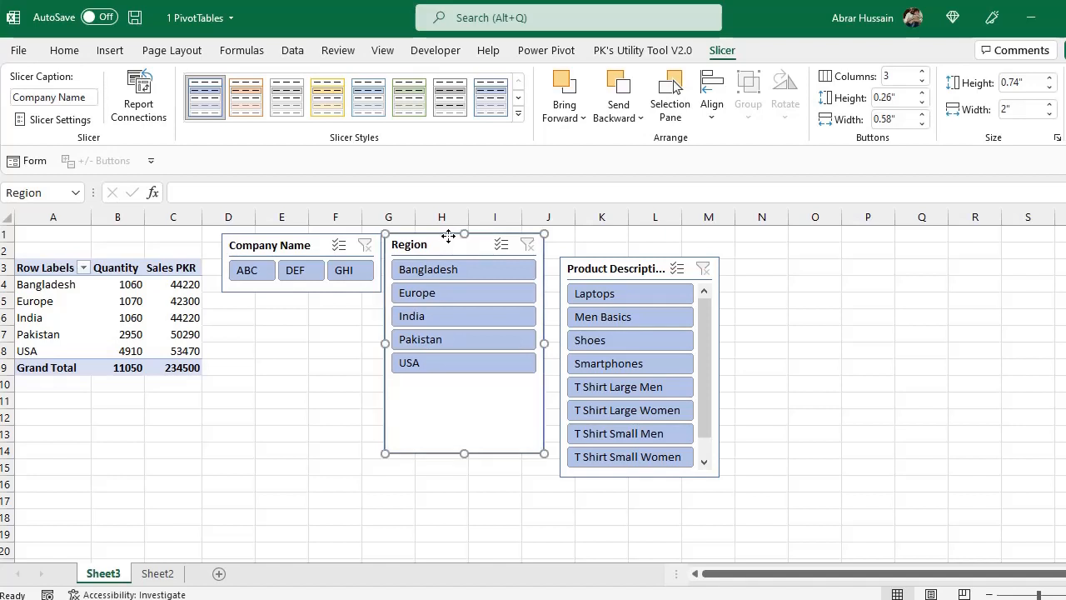
pyautogui.click(923, 73)
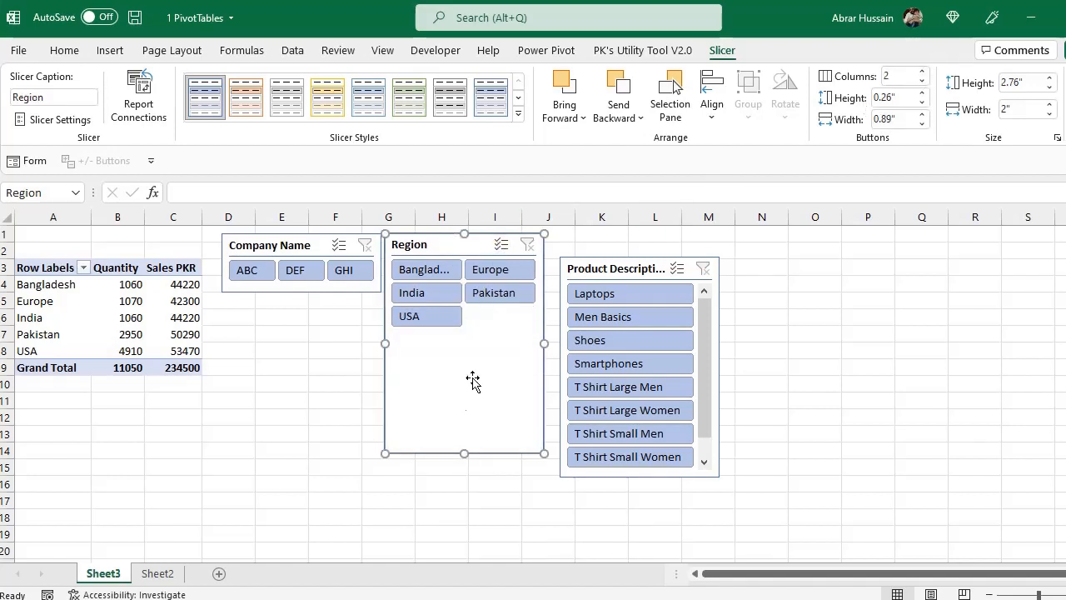
pyautogui.moveTo(464, 451); pyautogui.dragTo(466, 333)
# Enlarge the Product Description slicer to about 3.32" high by 3.24" wide and arrange its buttons in 2 columns
pyautogui.click(613, 266)
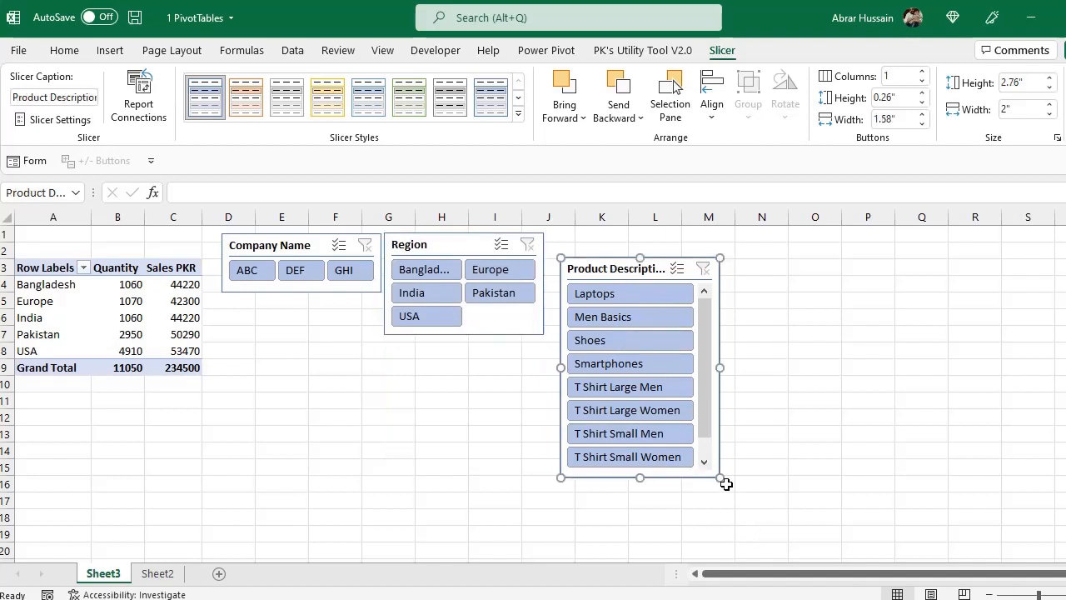
pyautogui.moveTo(727, 484); pyautogui.dragTo(819, 522)
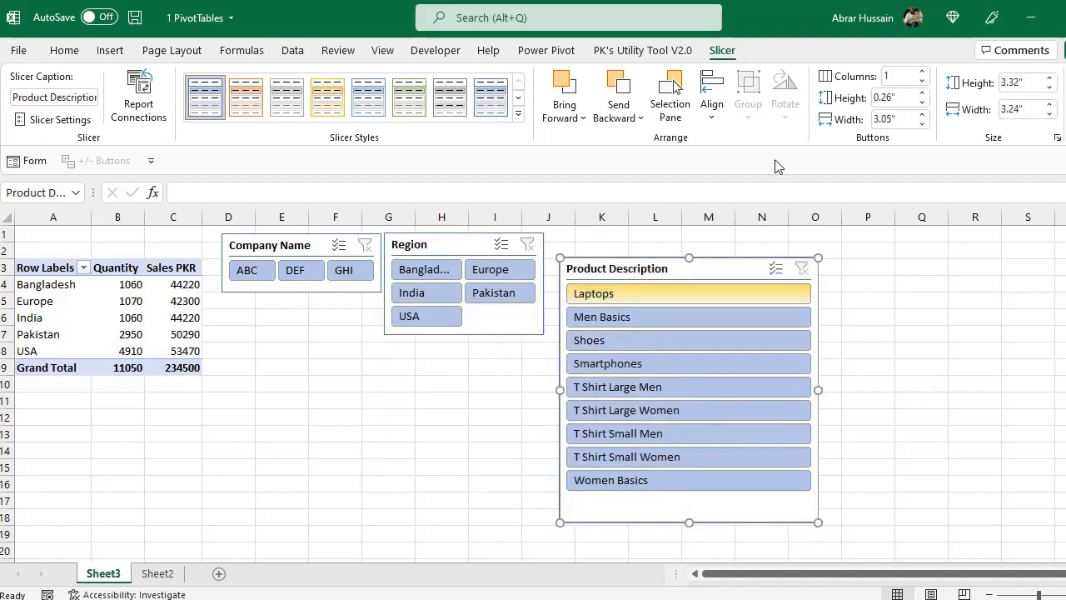
pyautogui.click(923, 72)
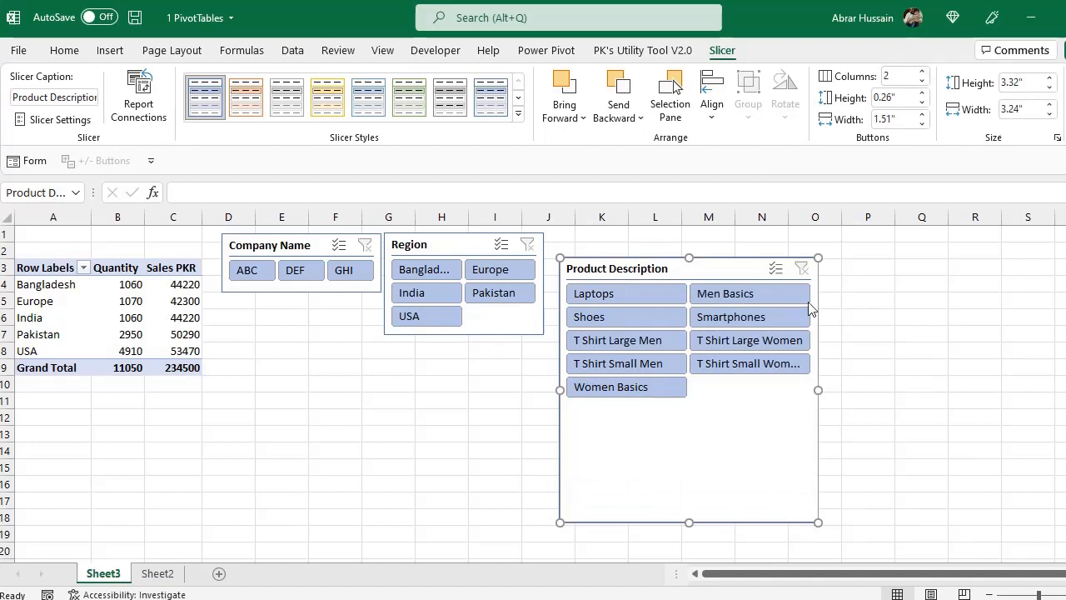
# Resize the Product Description slicer to about 3.87" wide by 1.88" high and move it up beside the Region slicer
pyautogui.moveTo(819, 390); pyautogui.dragTo(869, 390)
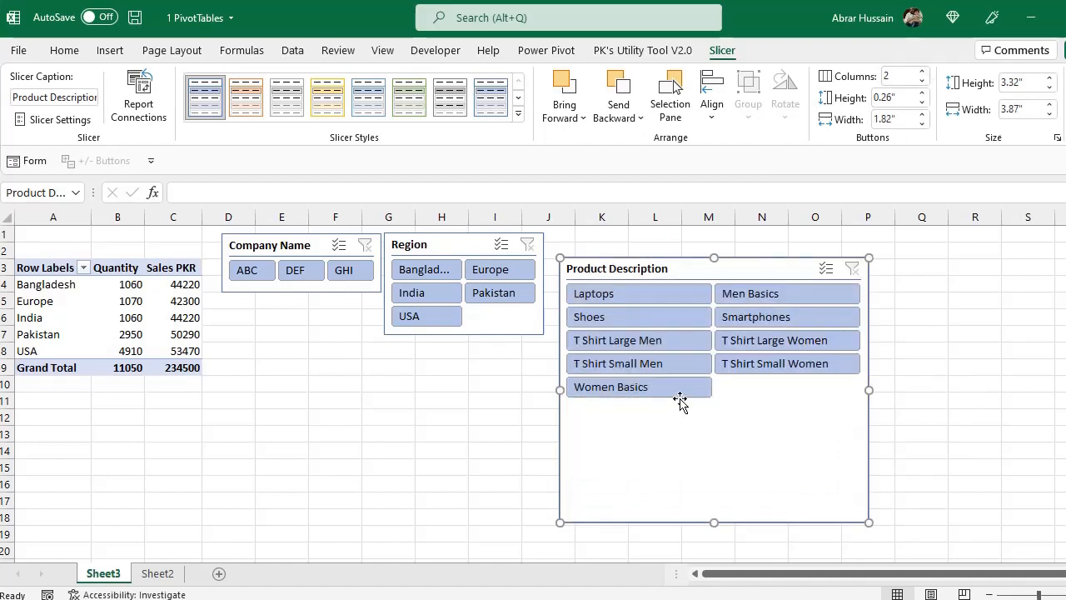
pyautogui.moveTo(718, 523); pyautogui.dragTo(712, 406)
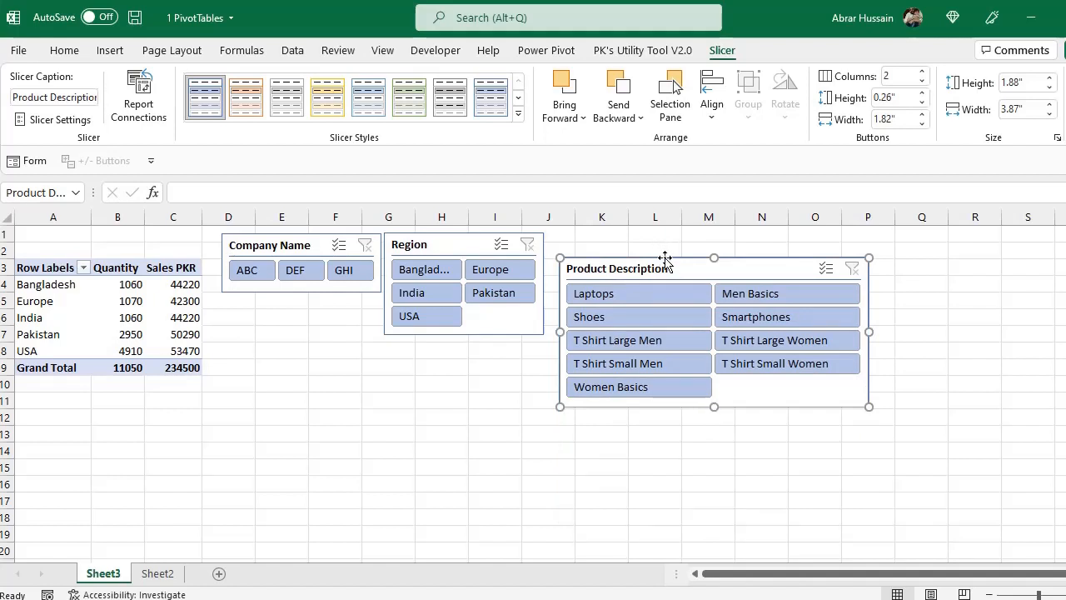
pyautogui.moveTo(664, 258); pyautogui.dragTo(660, 236)
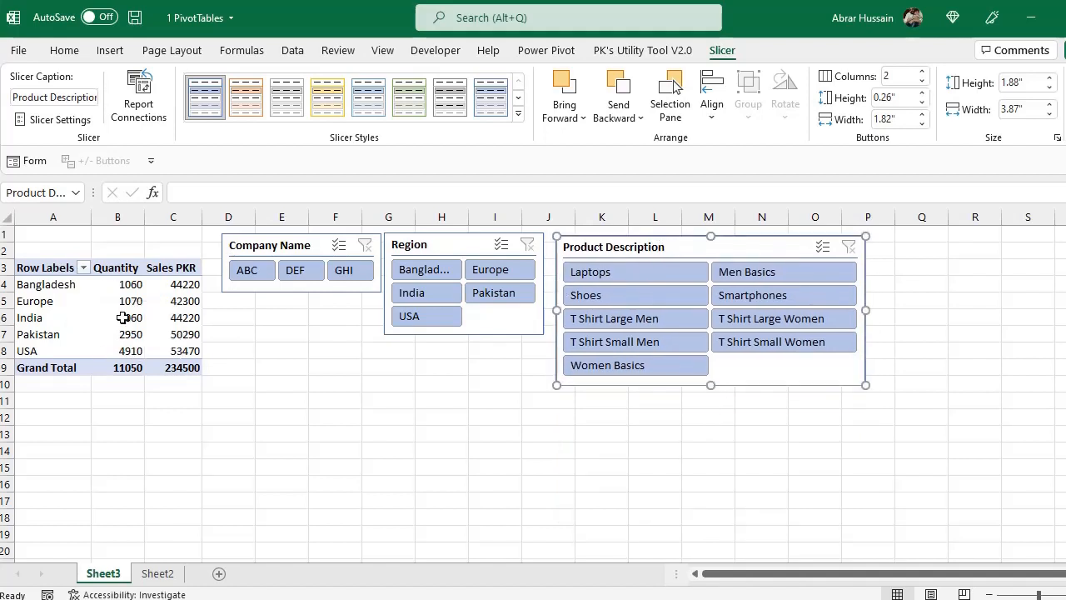
# Filter the PivotTable through the Company Name slicer by ABC, by ABC with DEF, and by all three companies
pyautogui.click(248, 269)
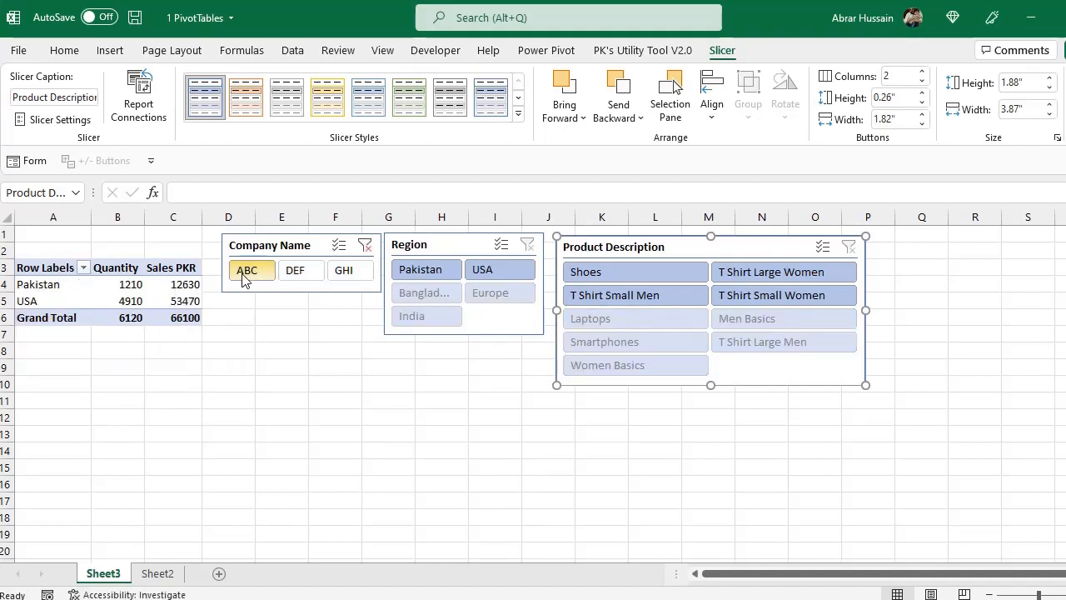
pyautogui.keyDown('ctrl'); pyautogui.click(295, 272); pyautogui.keyUp('ctrl')
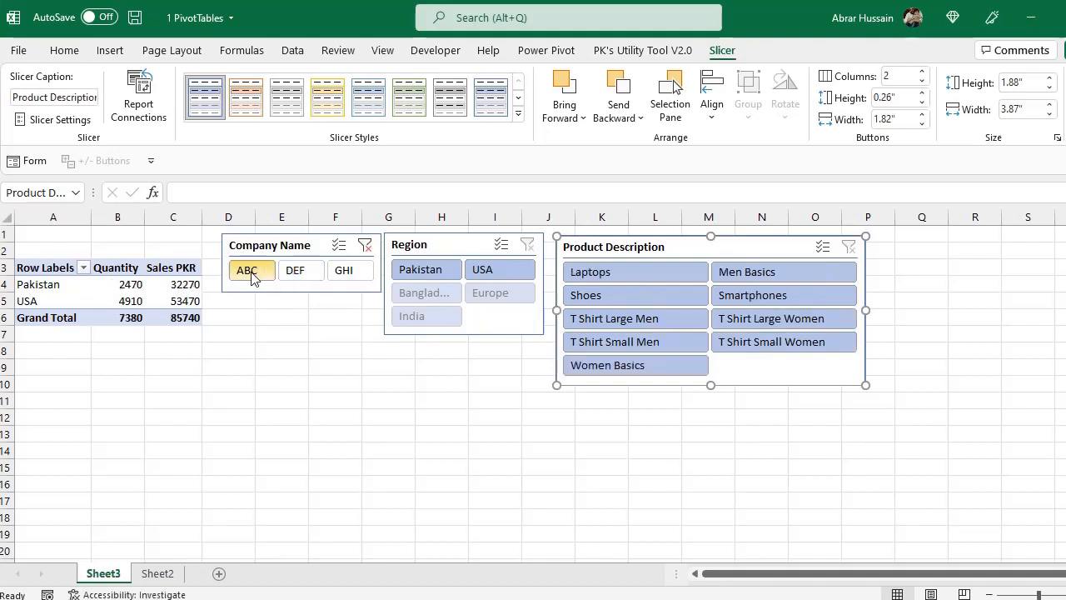
pyautogui.keyDown('ctrl'); pyautogui.click(347, 272); pyautogui.keyUp('ctrl')
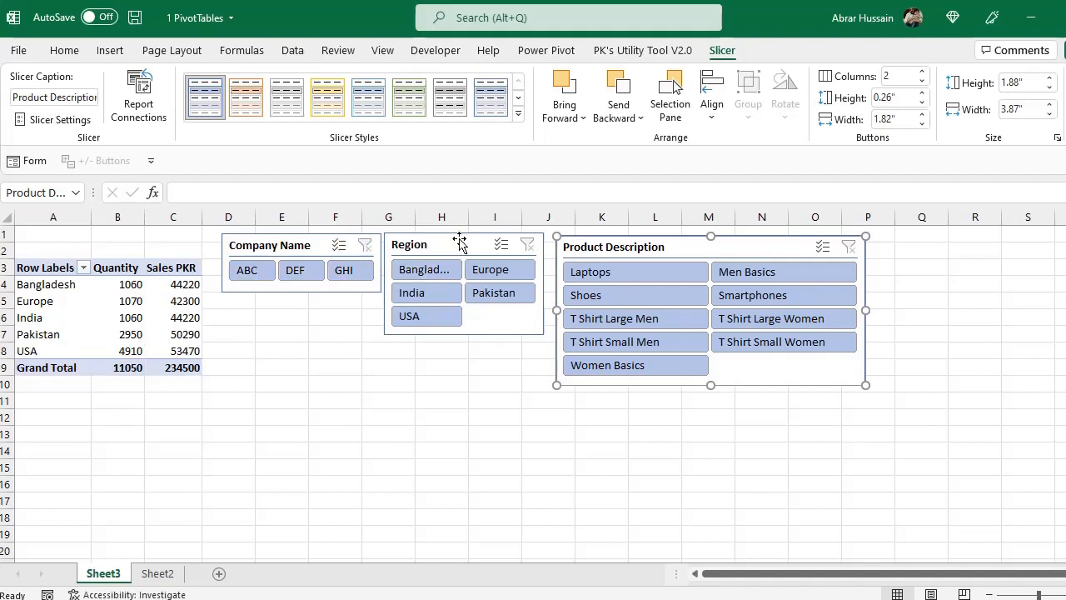
# Filter the PivotTable by each region from Bangladesh to USA in turn and clear the Region slicer's filter
pyautogui.click(430, 274)
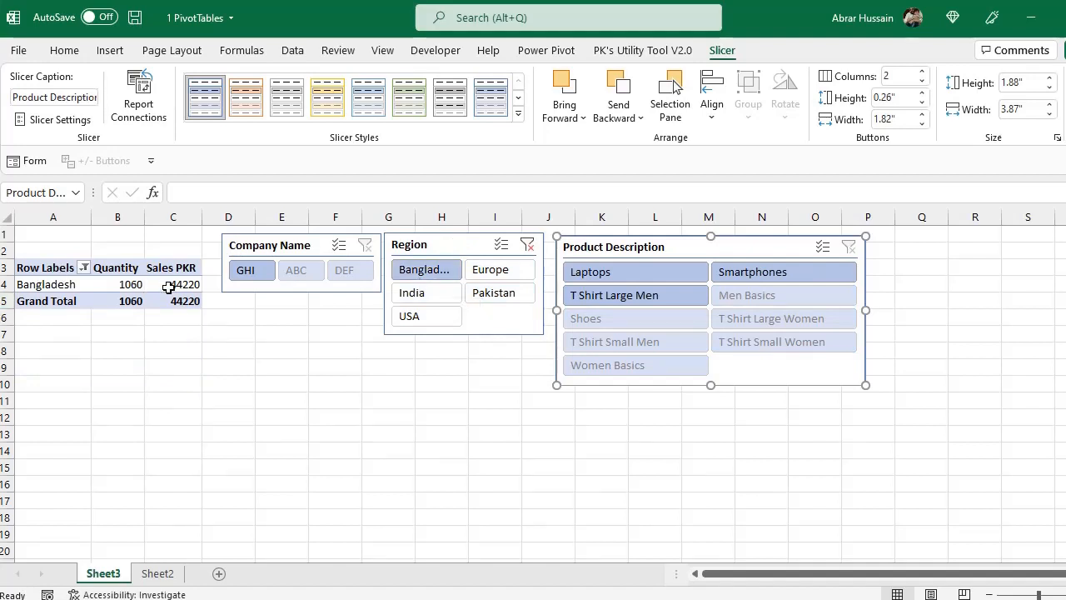
pyautogui.click(490, 272)
pyautogui.click(409, 297)
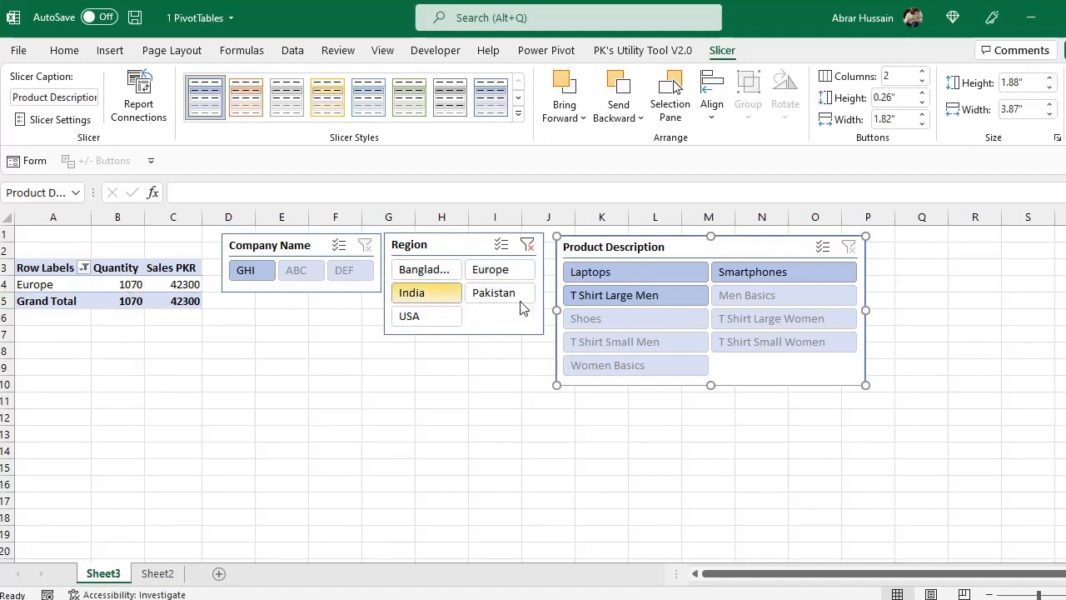
pyautogui.click(520, 302)
pyautogui.click(413, 319)
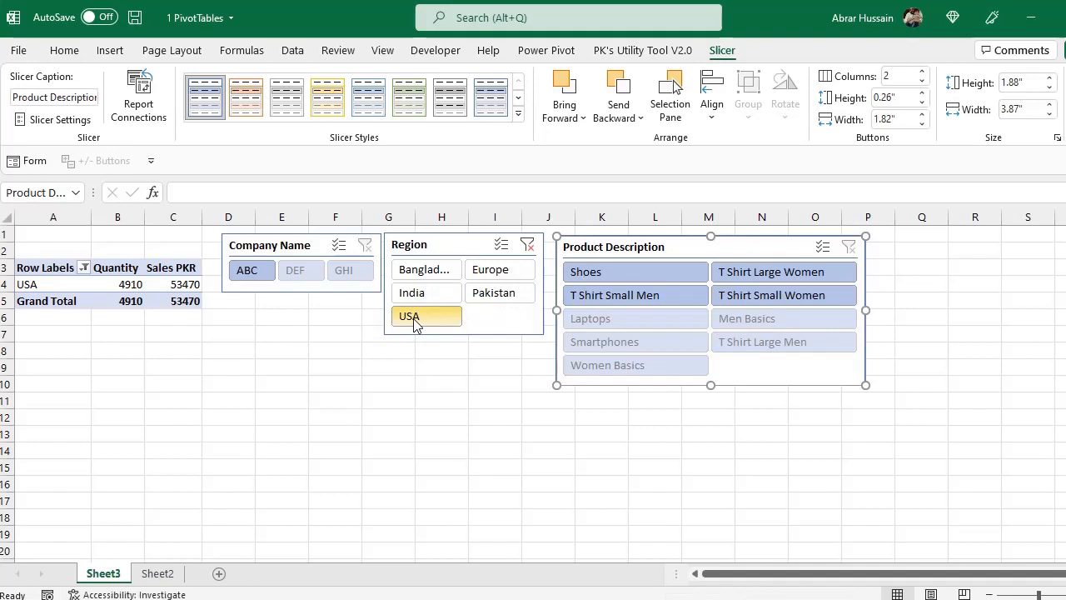
pyautogui.click(527, 245)
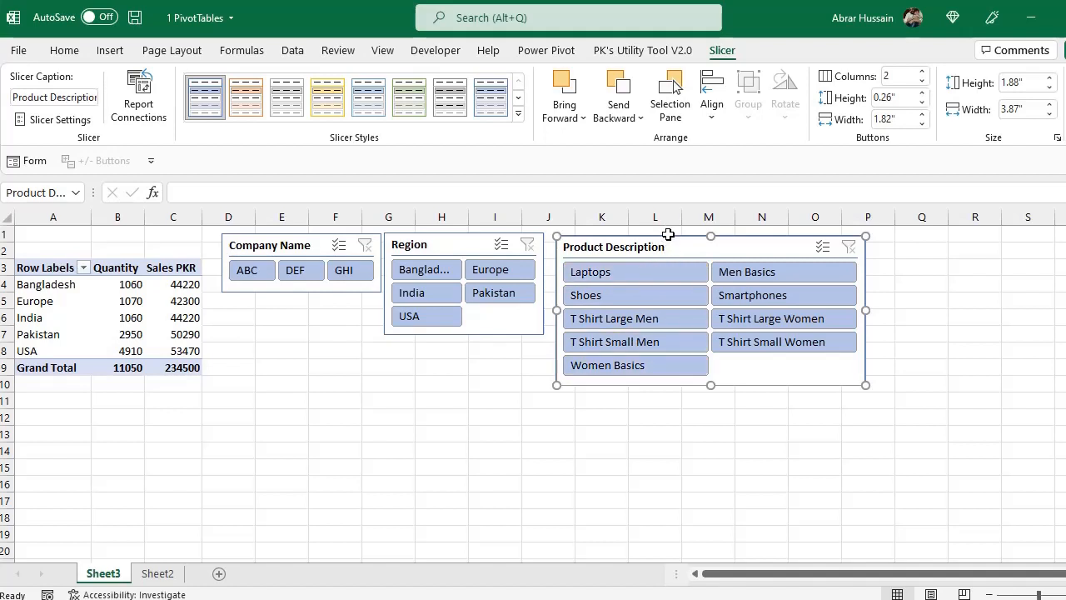
# Shift the Product Description, Region and Company Name slicers slightly right and up, so Company Name starts at column E
pyautogui.moveTo(668, 235); pyautogui.dragTo(699, 231)
pyautogui.moveTo(459, 234); pyautogui.dragTo(492, 230)
pyautogui.moveTo(313, 241); pyautogui.dragTo(357, 232)
pyautogui.click(94, 302)
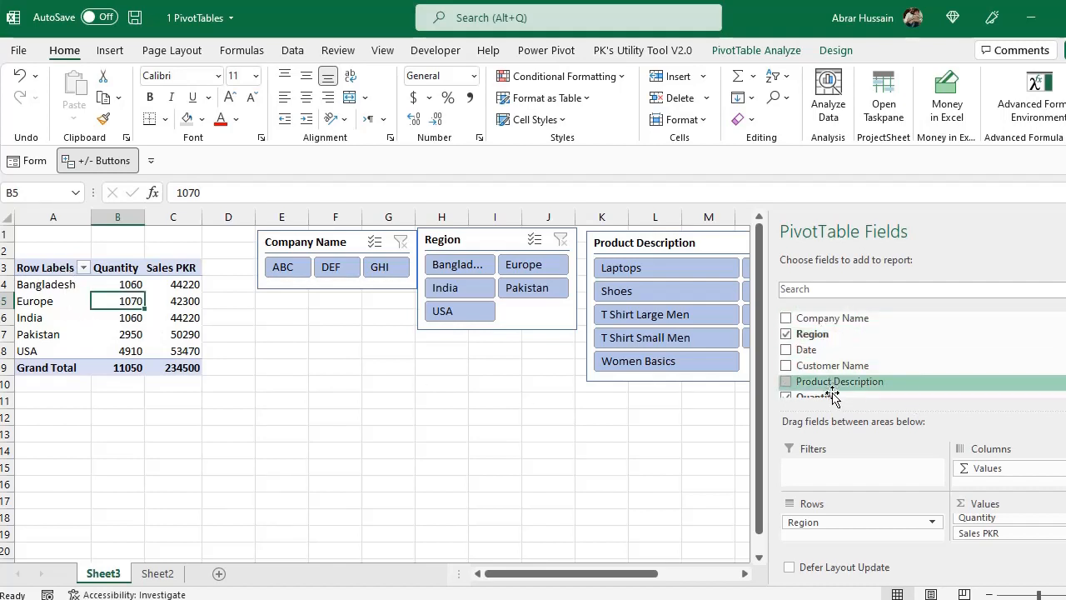
pyautogui.scroll(-2, 785, 390)
pyautogui.scroll(2, 829, 377)
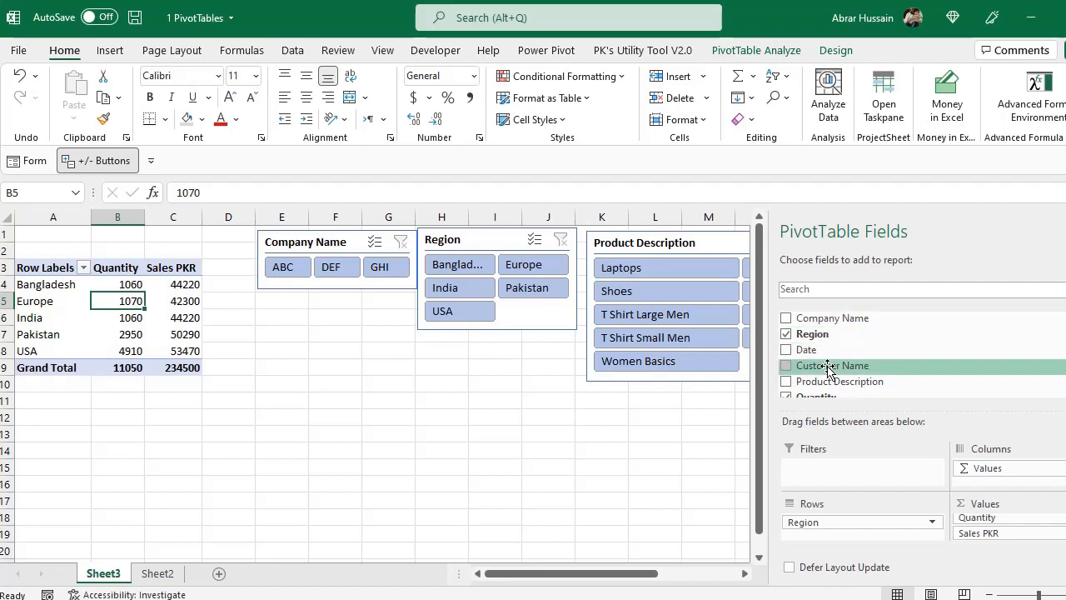
pyautogui.scroll(-2, 828, 369)
pyautogui.scroll(2, 828, 369)
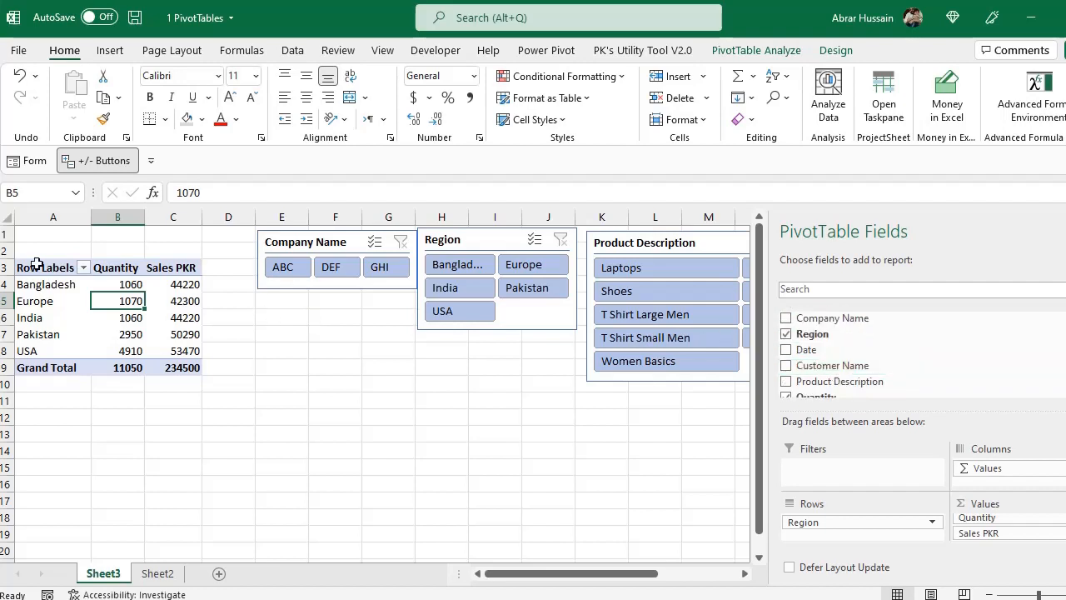
# Copy the whole region PivotTable, A3:C9, and paste the copy at A11
pyautogui.moveTo(47, 267); pyautogui.dragTo(158, 373)
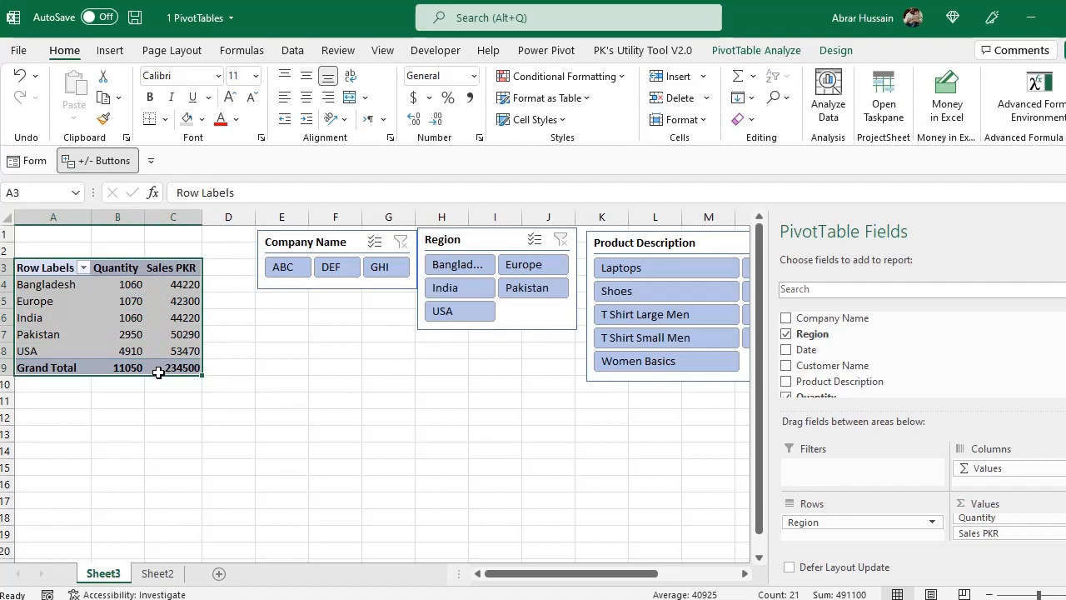
pyautogui.hotkey('ctrl', 'c')
pyautogui.click(55, 399)
pyautogui.hotkey('ctrl', 'v')
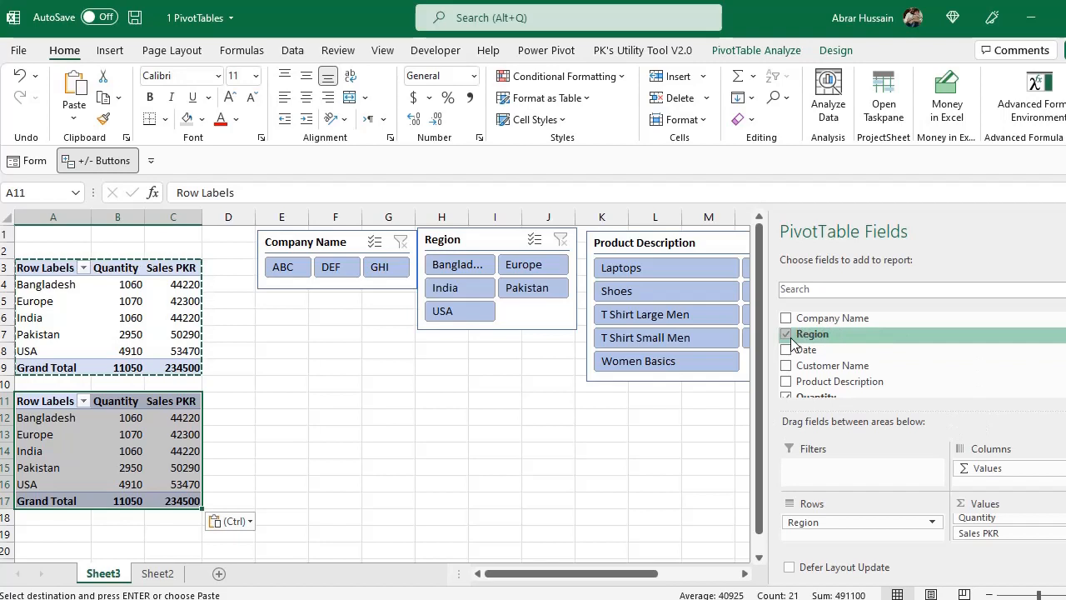
# Replace Region with Company Name as the row field of the copied PivotTable at A11
pyautogui.click(786, 334)
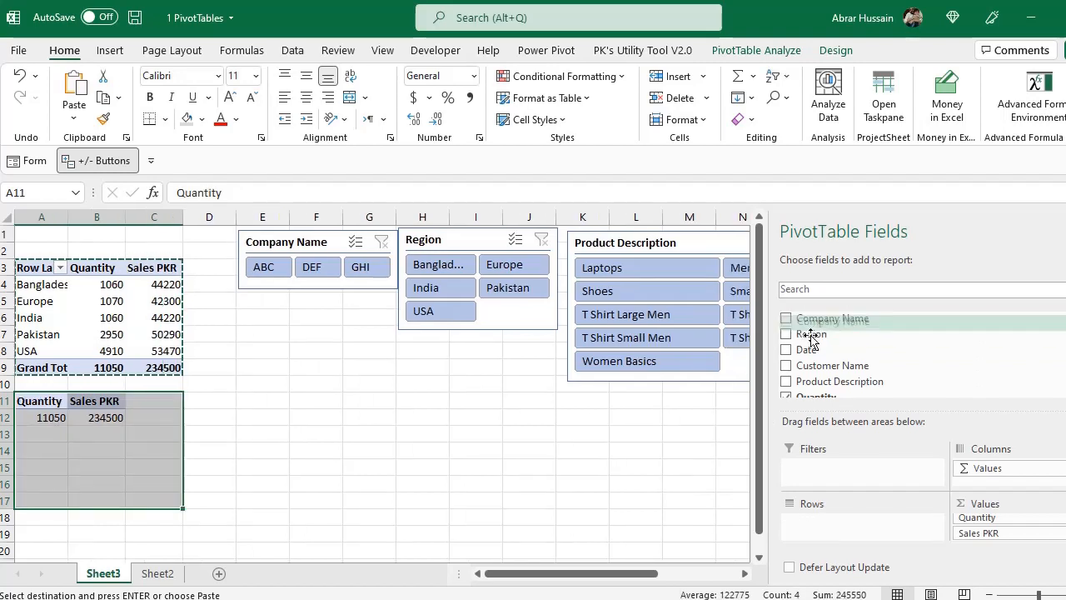
pyautogui.moveTo(812, 320); pyautogui.dragTo(818, 523)
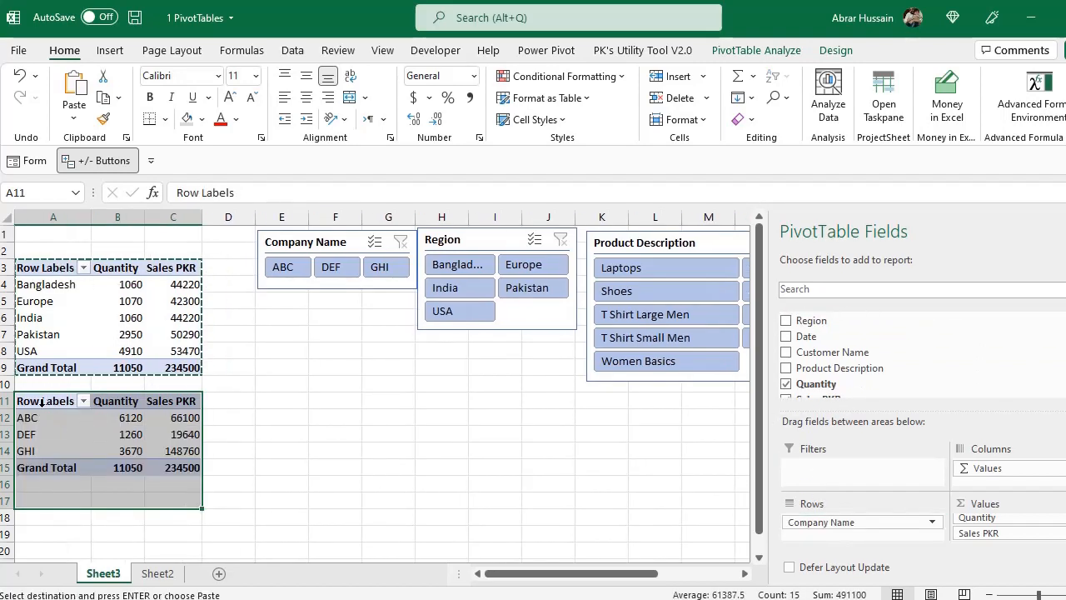
pyautogui.click(50, 405)
pyautogui.moveTo(55, 406); pyautogui.dragTo(136, 404)
pyautogui.click(162, 401)
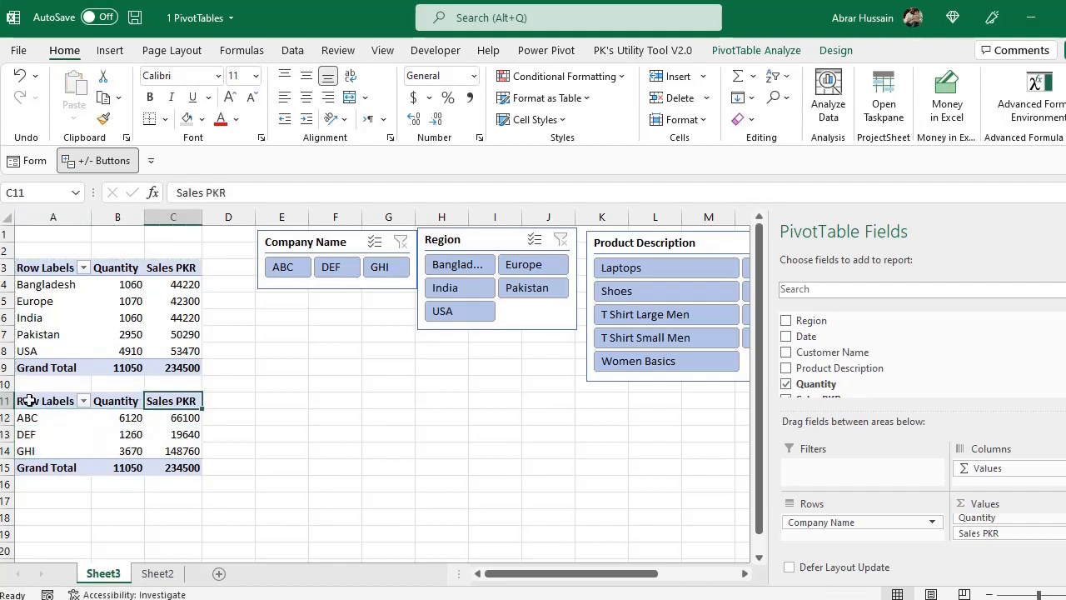
# Copy the company PivotTable, A11:C15, and paste the copy at A17
pyautogui.moveTo(29, 401); pyautogui.dragTo(162, 459)
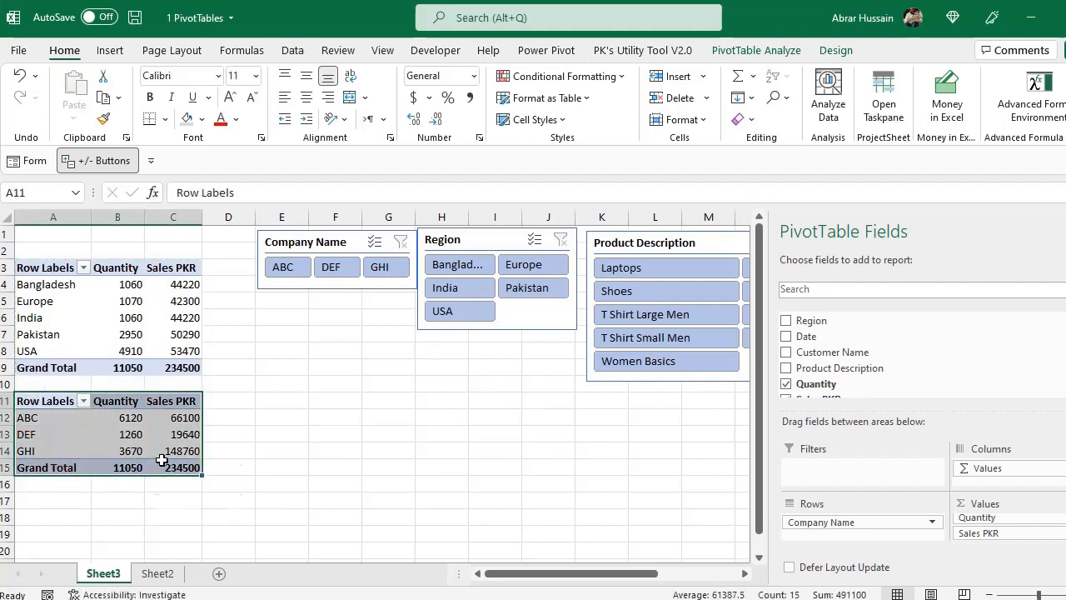
pyautogui.hotkey('ctrl', 'c')
pyautogui.scroll(-2, 161, 460)
pyautogui.click(52, 408)
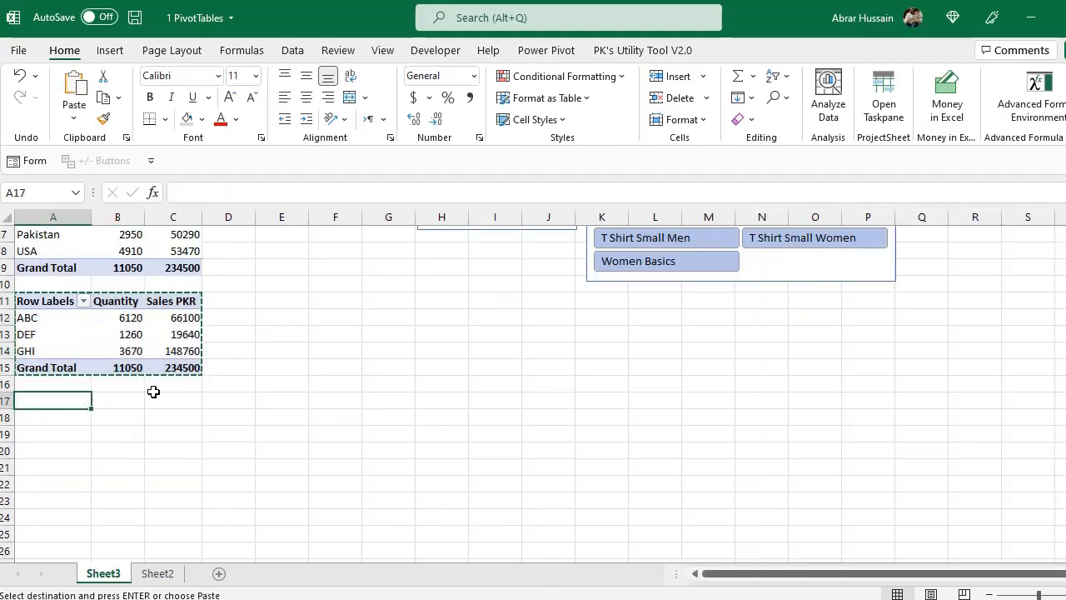
pyautogui.hotkey('ctrl', 'v')
pyautogui.scroll(1, 180, 417)
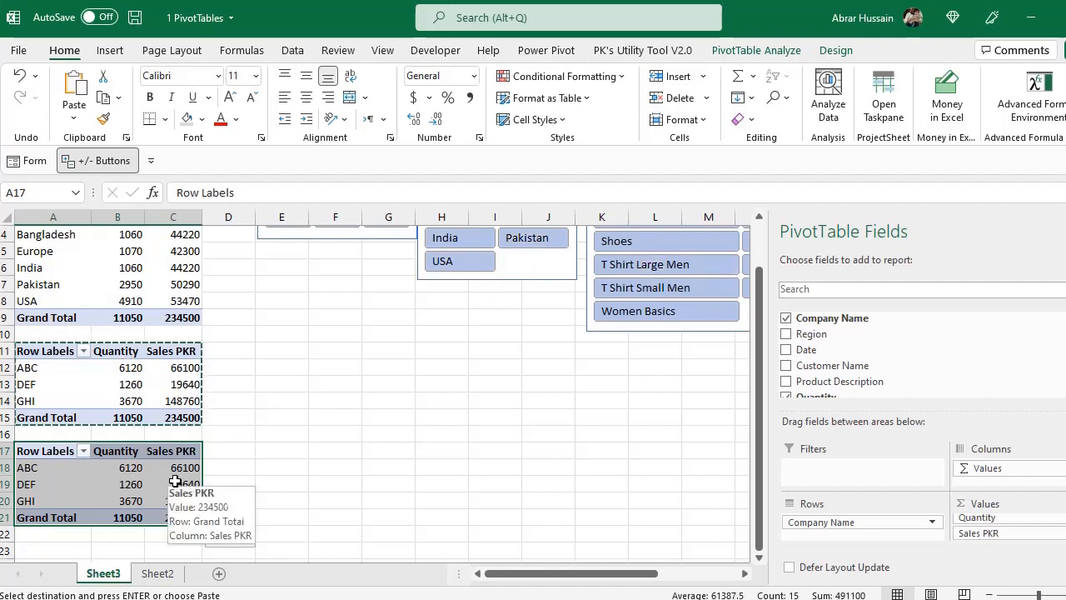
# Replace Company Name with Product Description as the row field of the PivotTable at A17
pyautogui.click(798, 319)
pyautogui.scroll(-1, 832, 371)
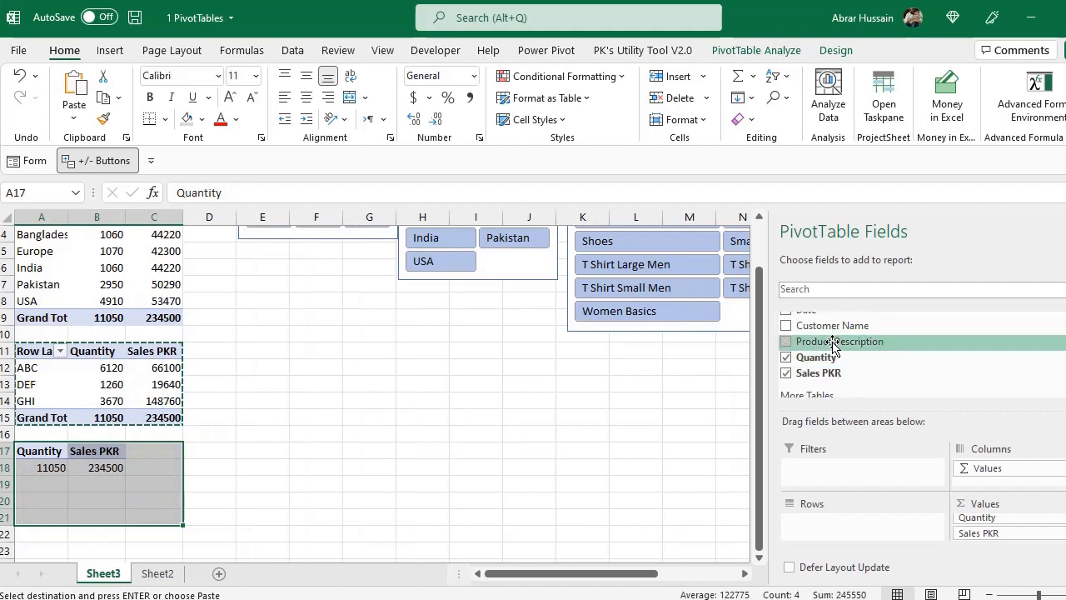
pyautogui.moveTo(836, 338); pyautogui.dragTo(821, 525)
# Sort the product PivotTable by Sales PKR from largest to smallest
pyautogui.scroll(-3, 220, 478)
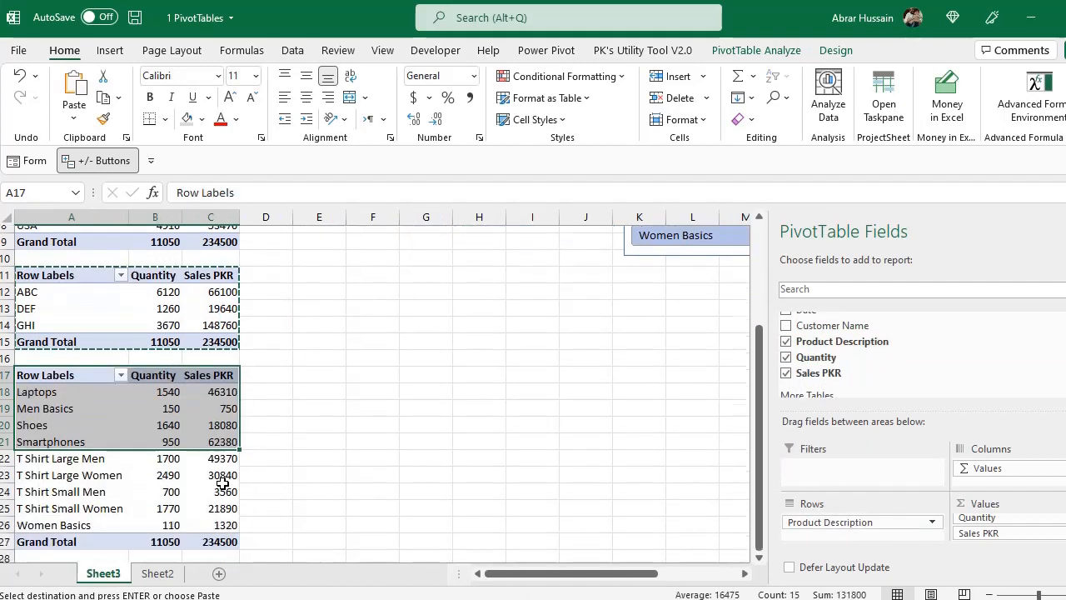
pyautogui.moveTo(60, 302); pyautogui.dragTo(195, 446)
pyautogui.click(88, 320)
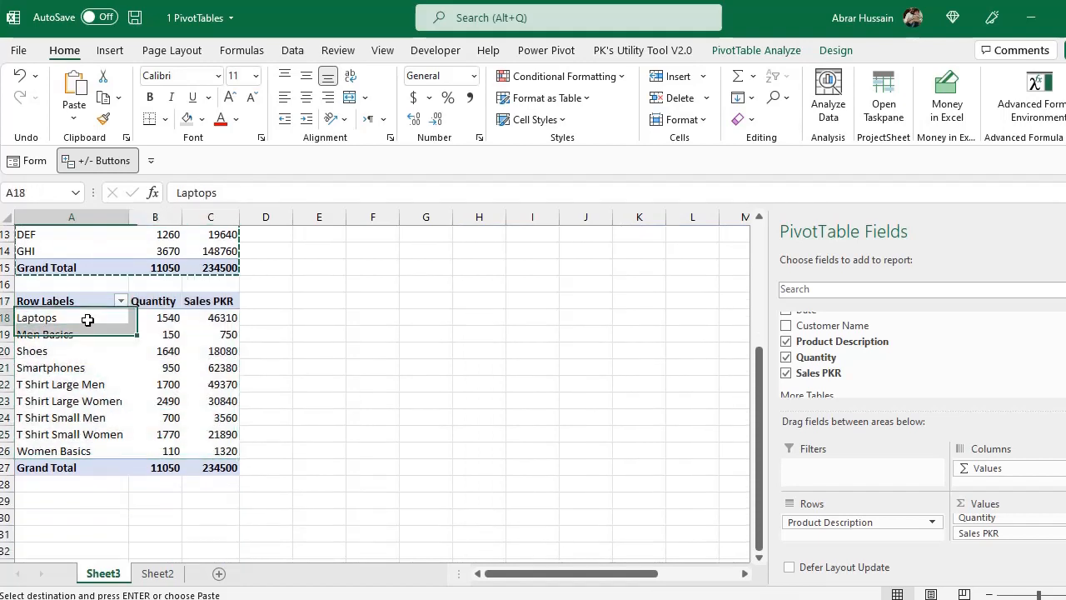
pyautogui.click(220, 318)
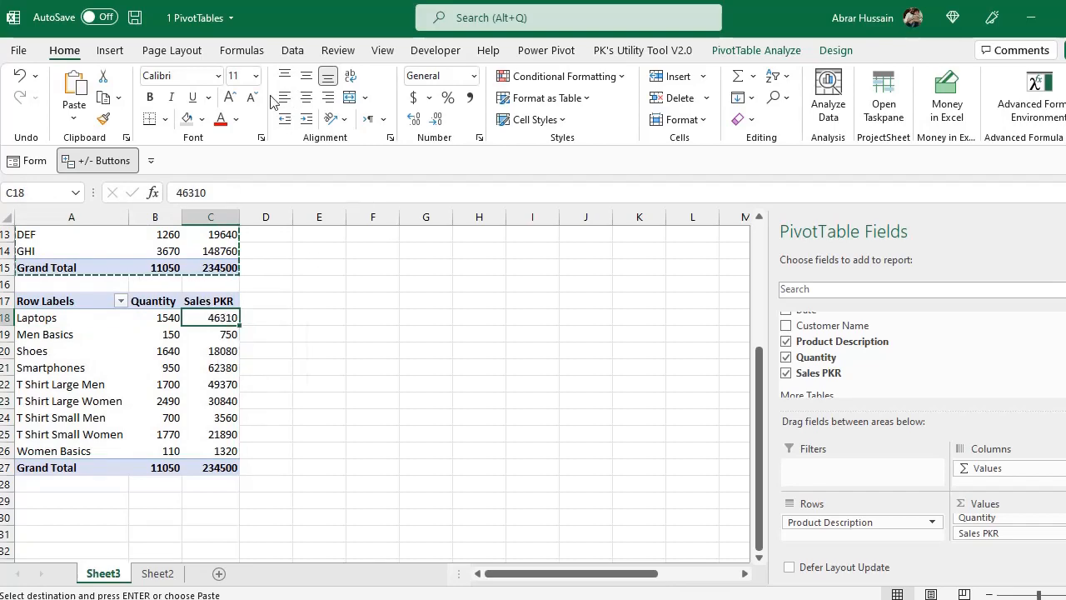
pyautogui.click(300, 51)
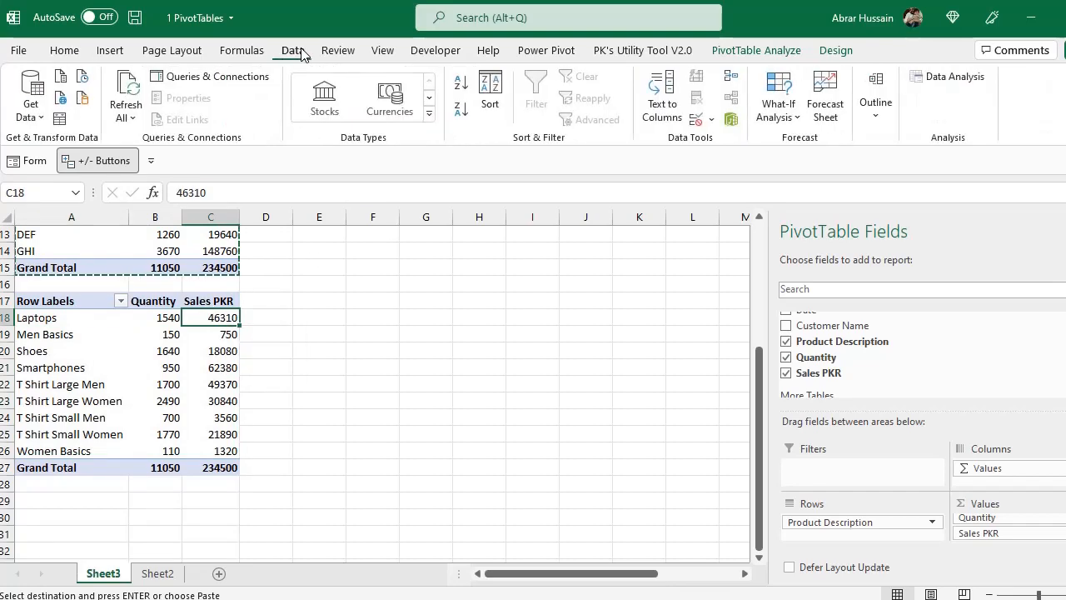
pyautogui.click(463, 119)
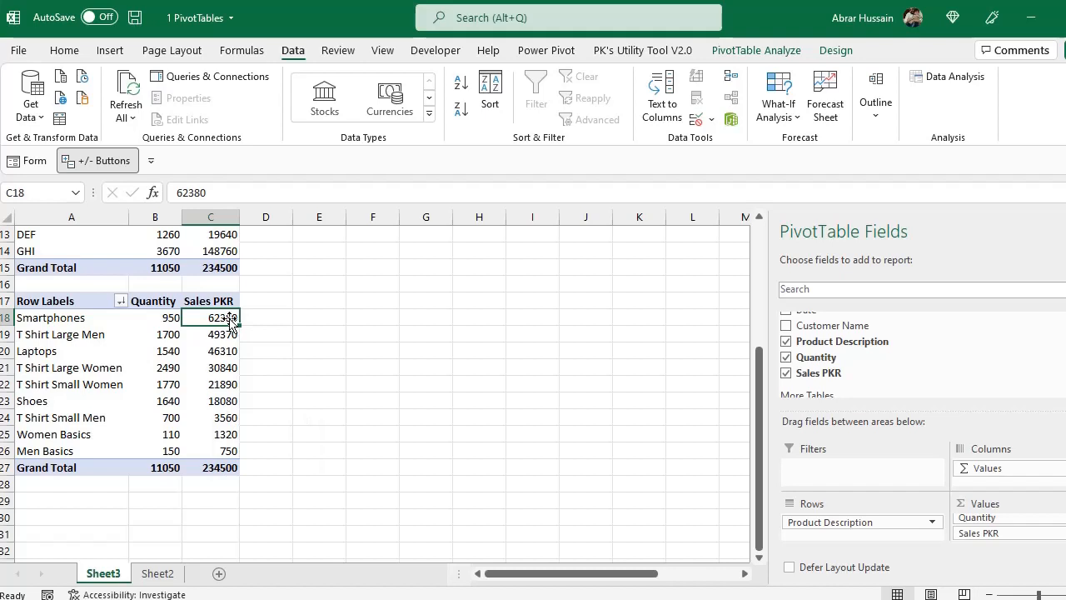
# Move the Company Name slicer down beside the product PivotTable, around rows 16 to 19
pyautogui.scroll(4, 363, 370)
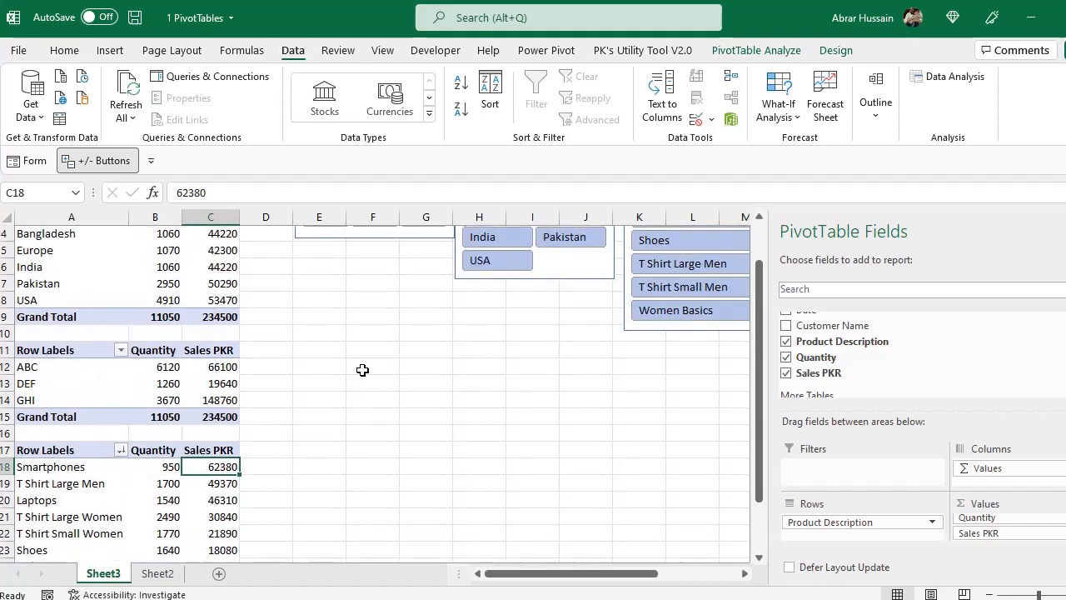
pyautogui.moveTo(362, 286); pyautogui.dragTo(345, 530)
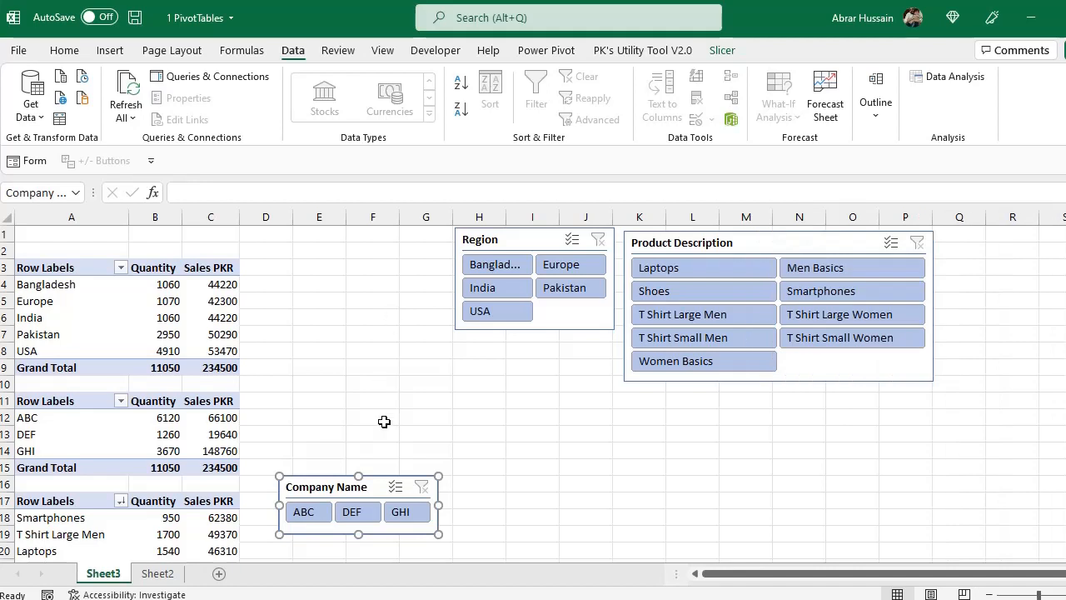
pyautogui.click(529, 432)
# Filter the PivotTables through the Company Name slicer by ABC, DEF and GHI singly, by all three, and finally by ABC with DEF
pyautogui.scroll(-4, 500, 416)
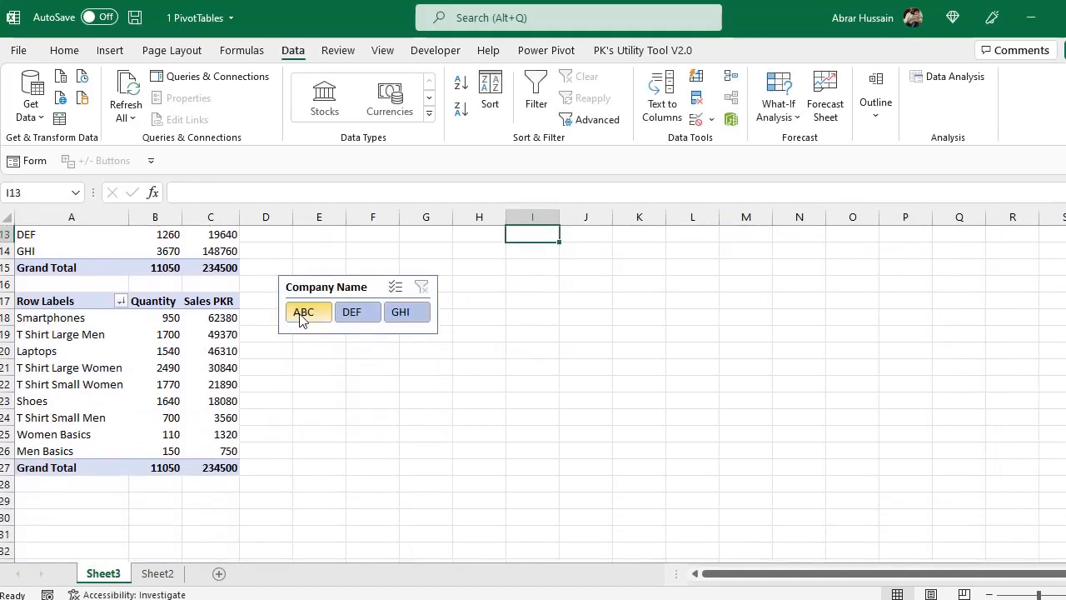
pyautogui.click(302, 314)
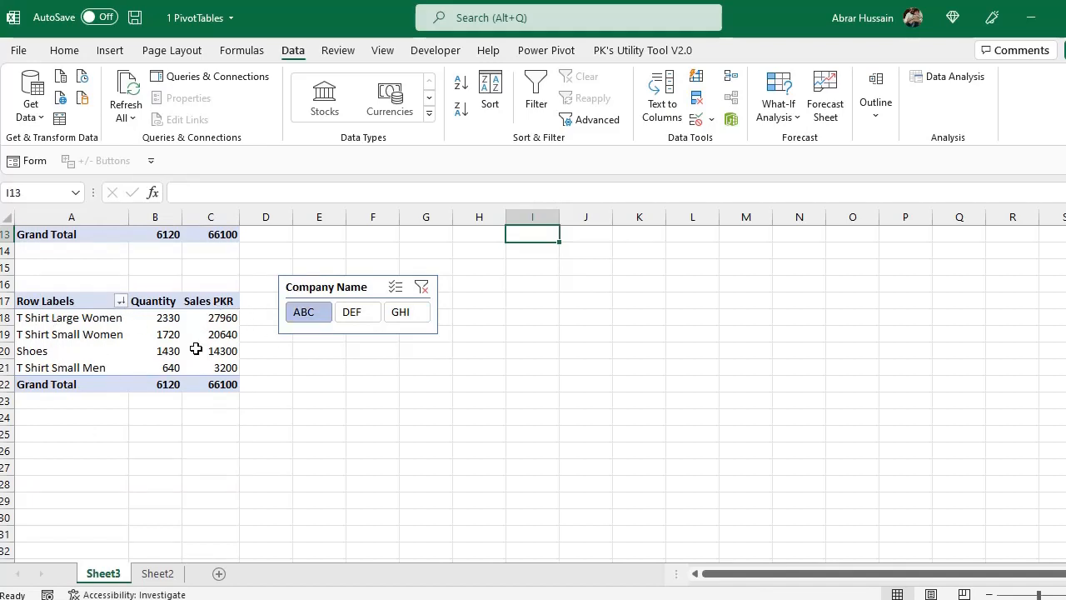
pyautogui.click(351, 313)
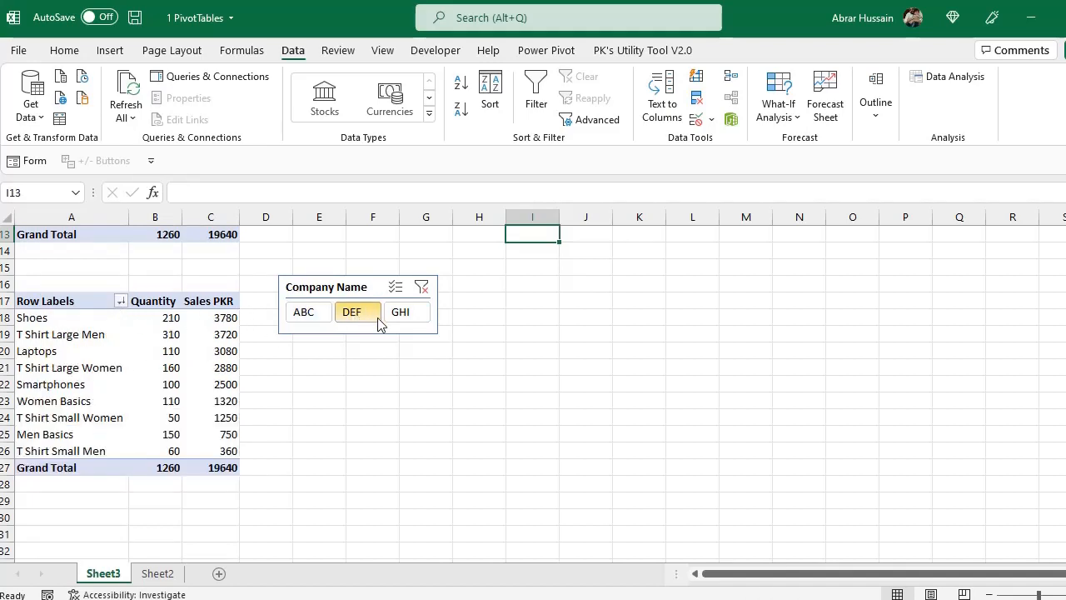
pyautogui.click(405, 320)
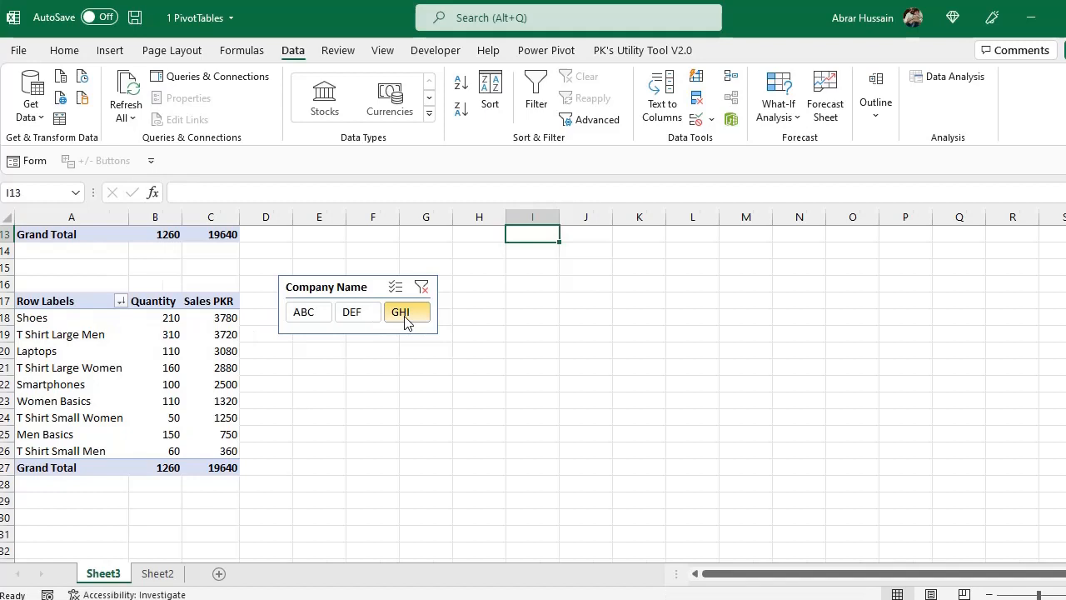
pyautogui.click(287, 314)
pyautogui.moveTo(303, 311); pyautogui.dragTo(380, 320)
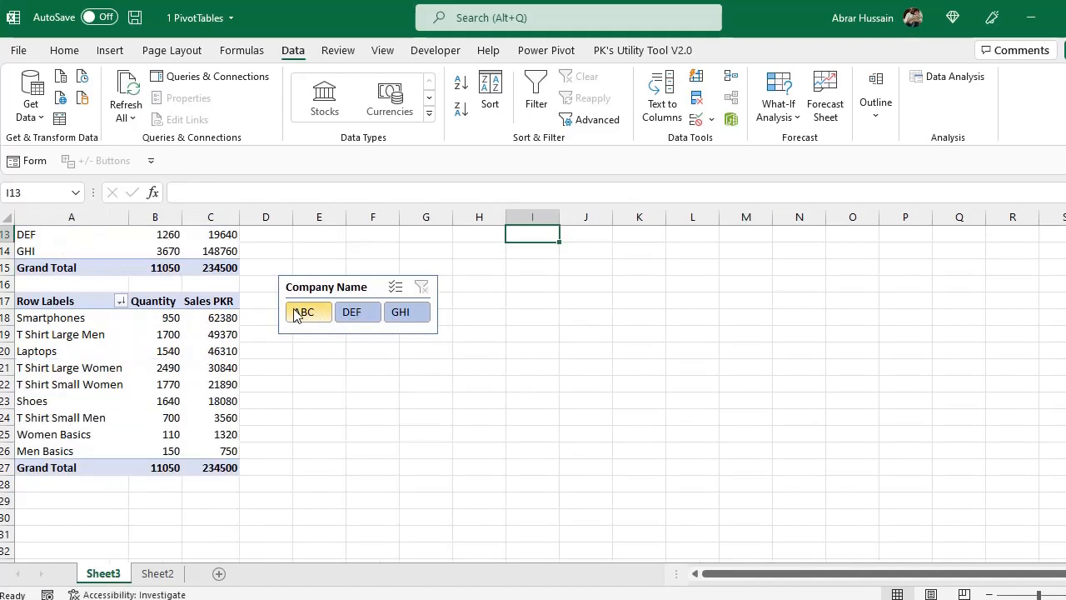
pyautogui.click(296, 312)
pyautogui.keyDown('ctrl'); pyautogui.click(352, 315); pyautogui.keyUp('ctrl')
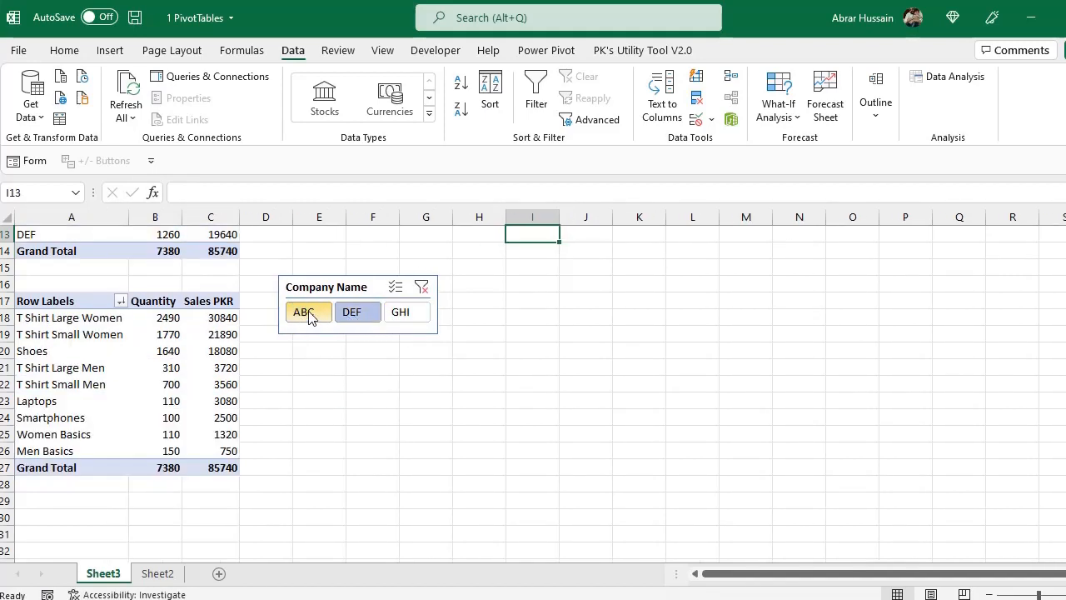
# Add GHI to the Company Name slicer selection so all three companies are included
pyautogui.keyDown('ctrl'); pyautogui.click(405, 314); pyautogui.keyUp('ctrl')
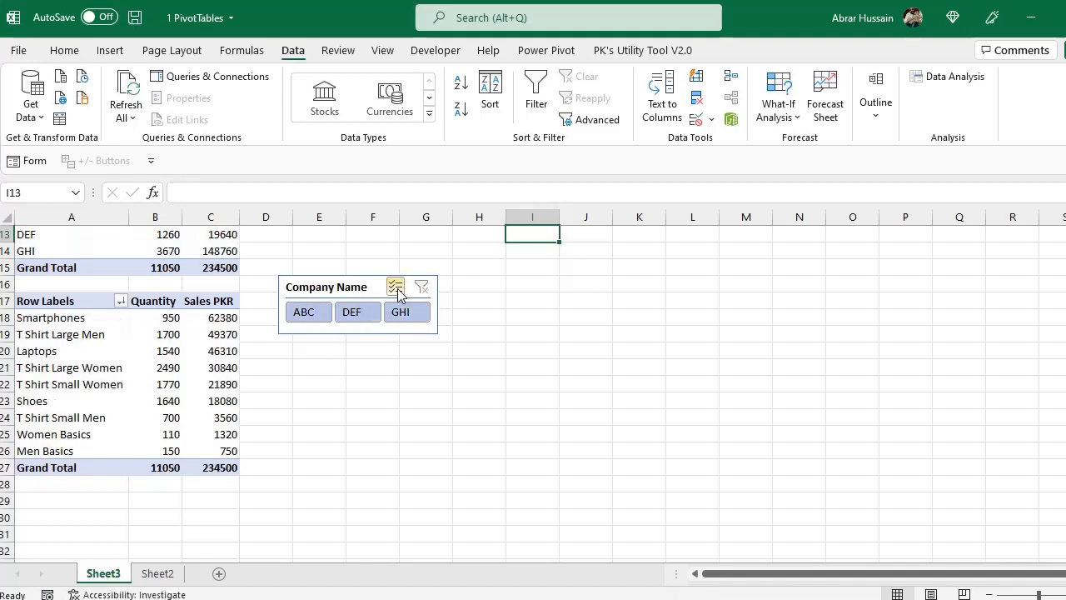
pyautogui.scroll(4, 249, 388)
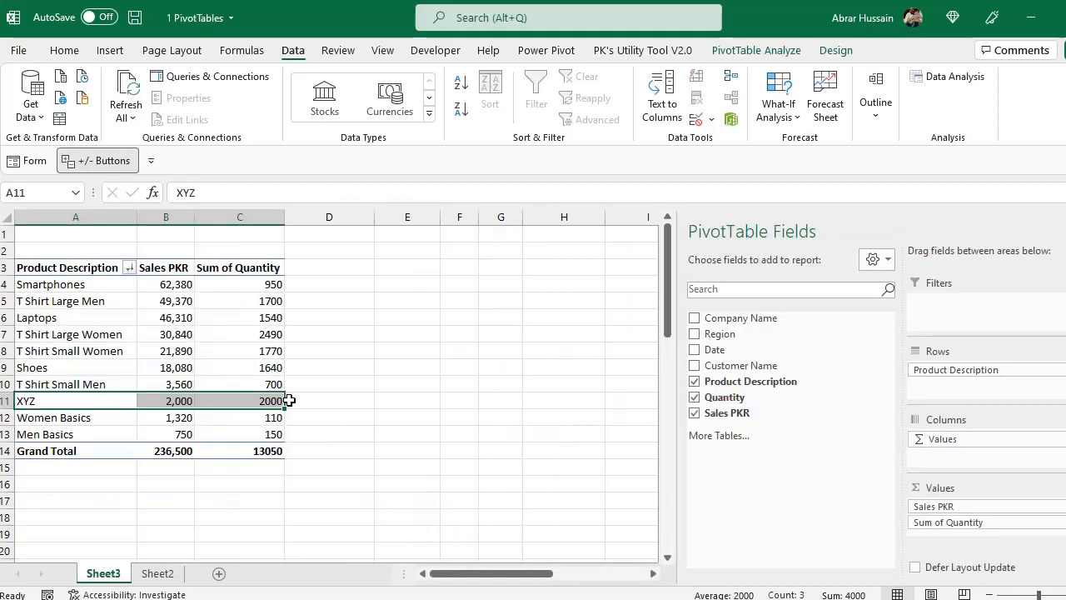
# Insert a Date timeline for the Product Description PivotTable and size it to about 5.01" wide by 2.05" high
pyautogui.click(227, 336)
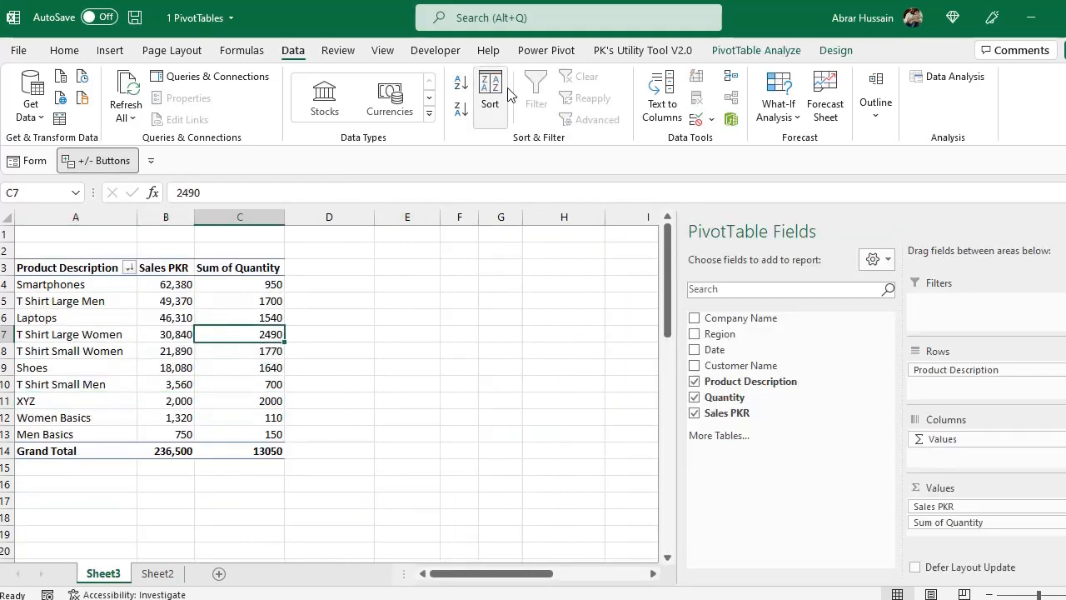
pyautogui.click(756, 53)
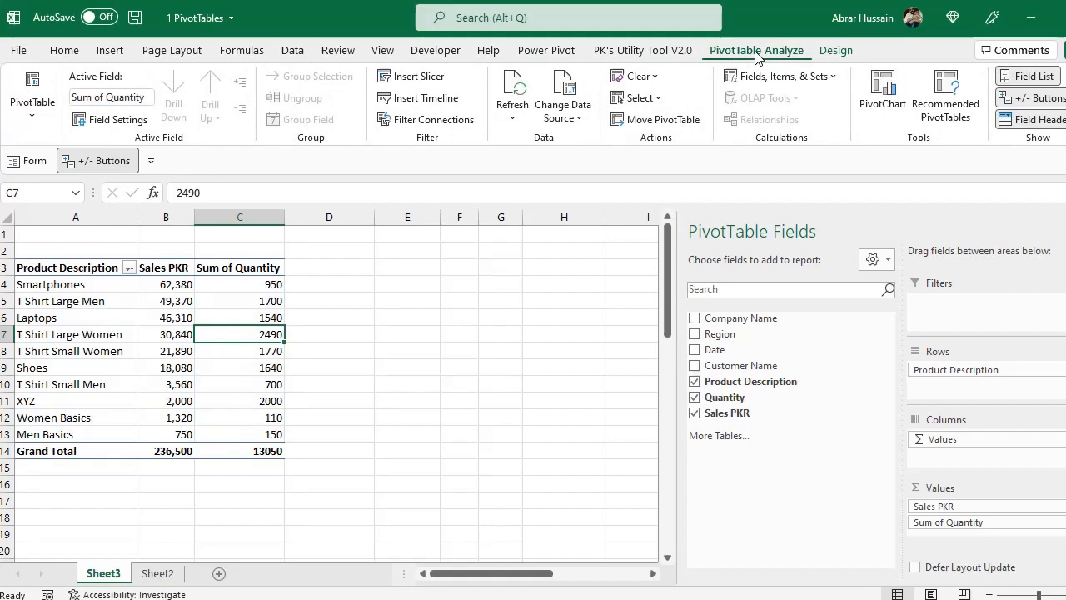
pyautogui.click(426, 98)
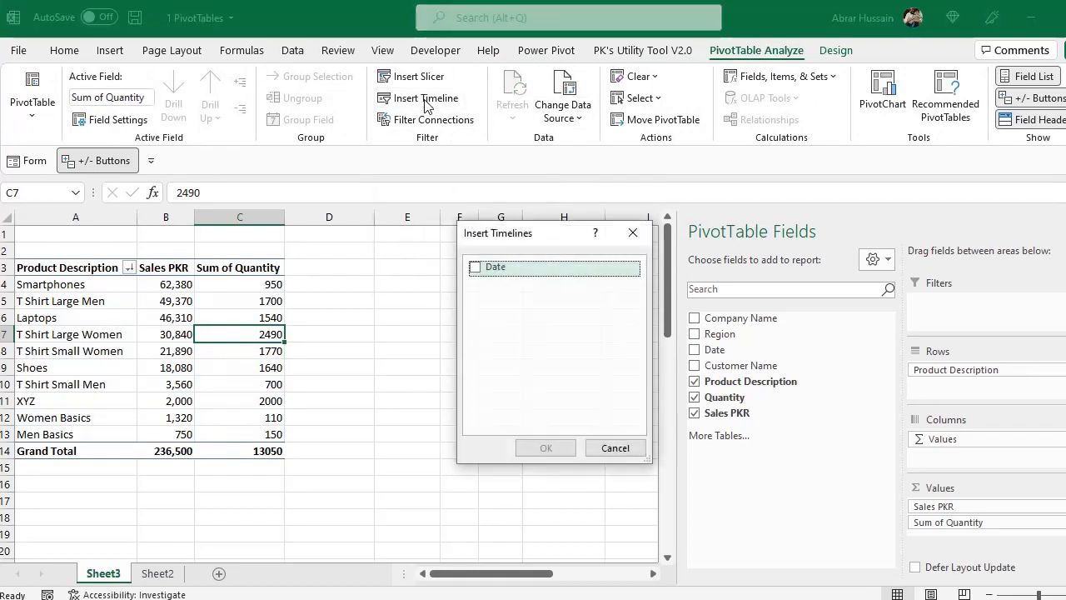
pyautogui.click(475, 269)
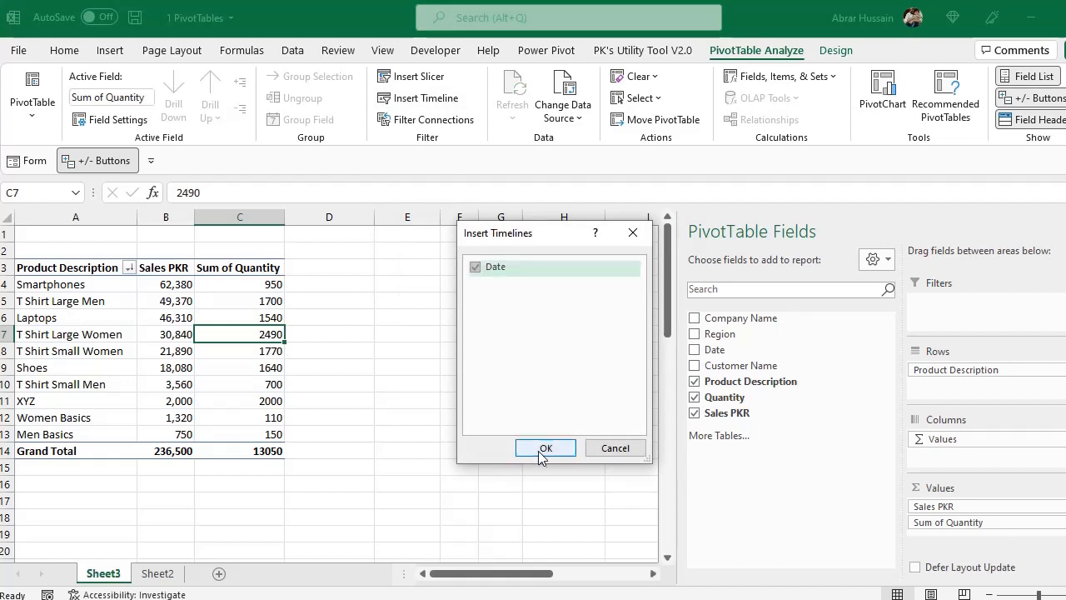
pyautogui.click(543, 448)
pyautogui.moveTo(603, 357); pyautogui.dragTo(712, 400)
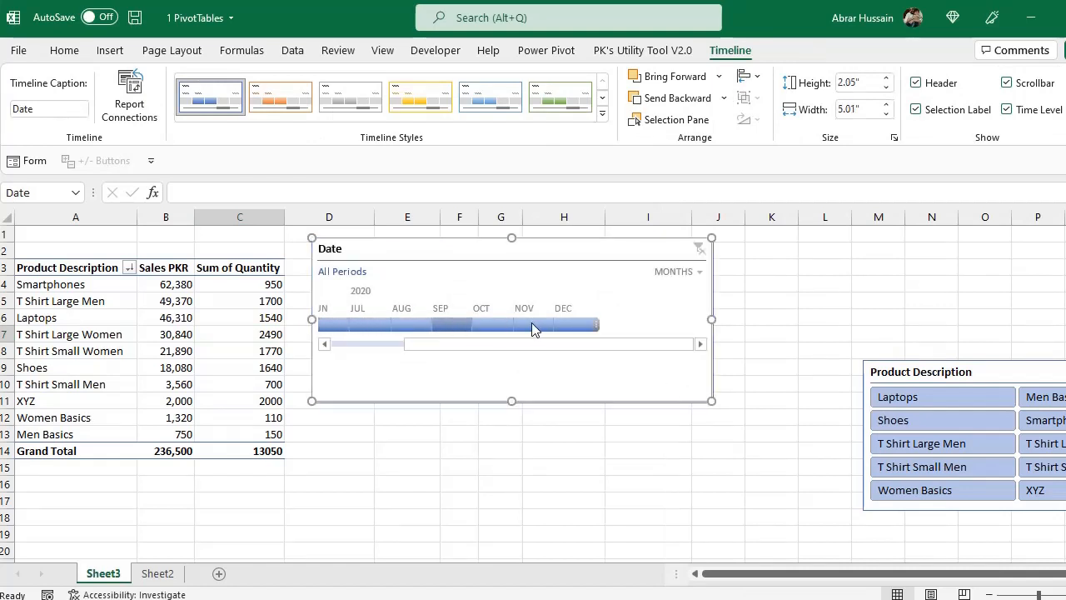
# Filter the Date timeline to June 2020
pyautogui.click(324, 324)
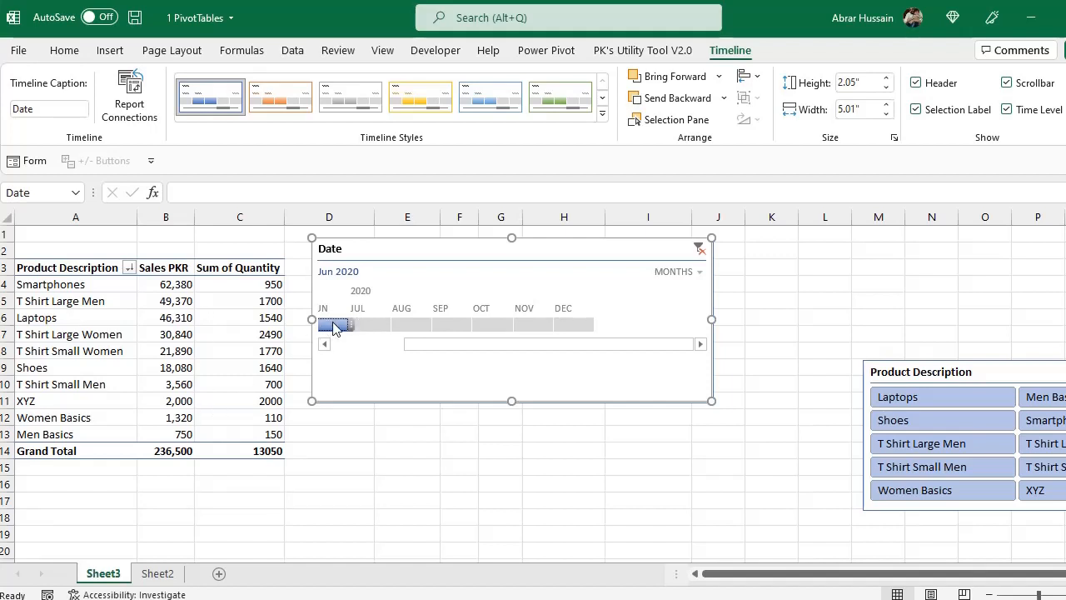
pyautogui.moveTo(342, 325)
pyautogui.mouseDown()
pyautogui.moveTo(571, 327)
pyautogui.moveTo(323, 329)
pyautogui.mouseUp()
pyautogui.click(571, 327)
# Change the Date timeline's time level to quarters and back to months
pyautogui.click(688, 273)
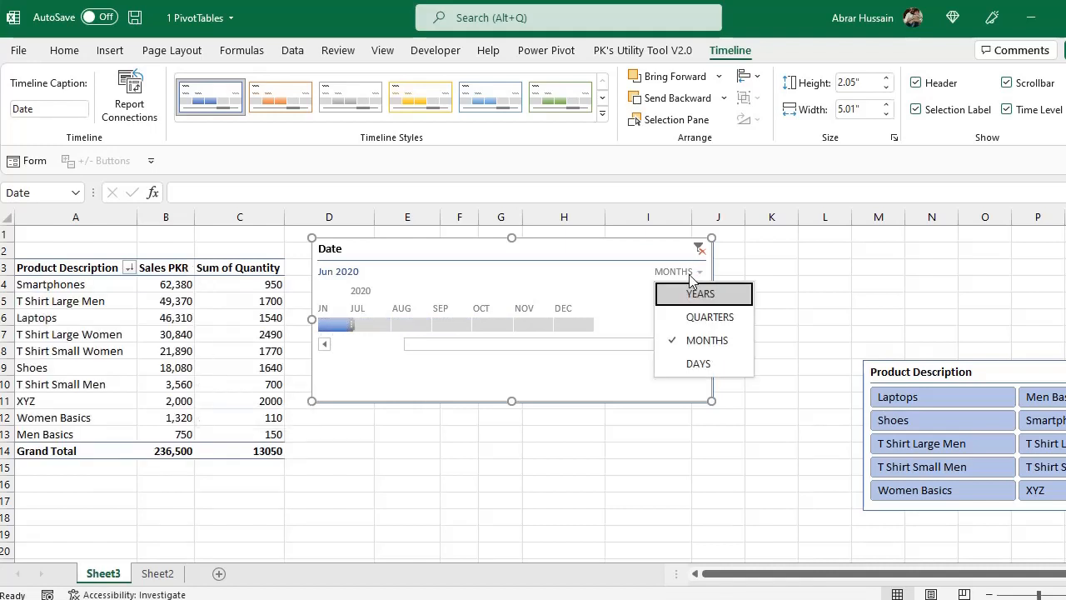
pyautogui.click(710, 317)
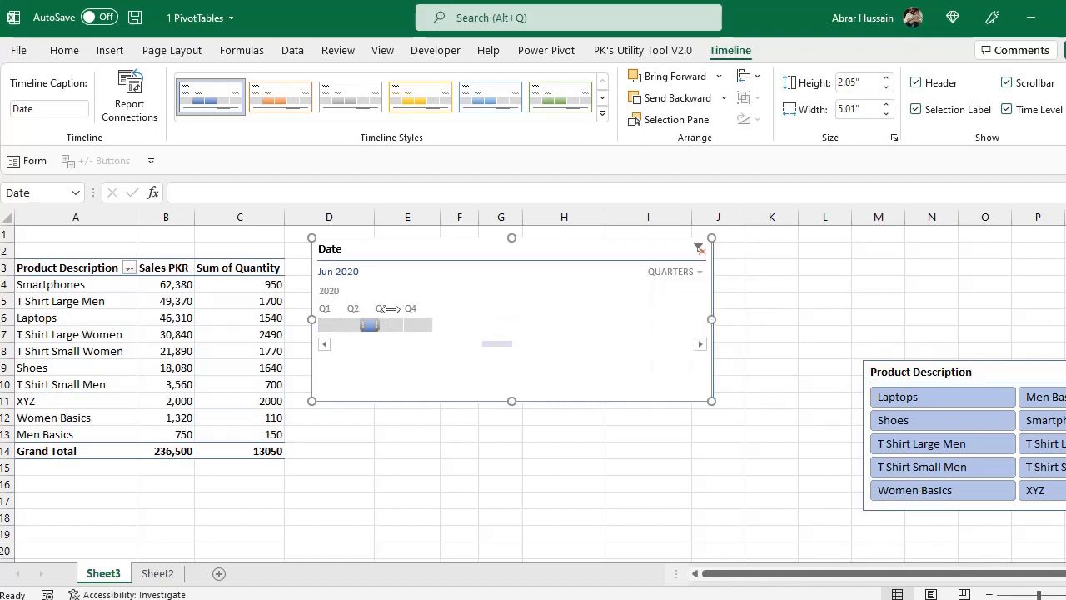
pyautogui.click(676, 273)
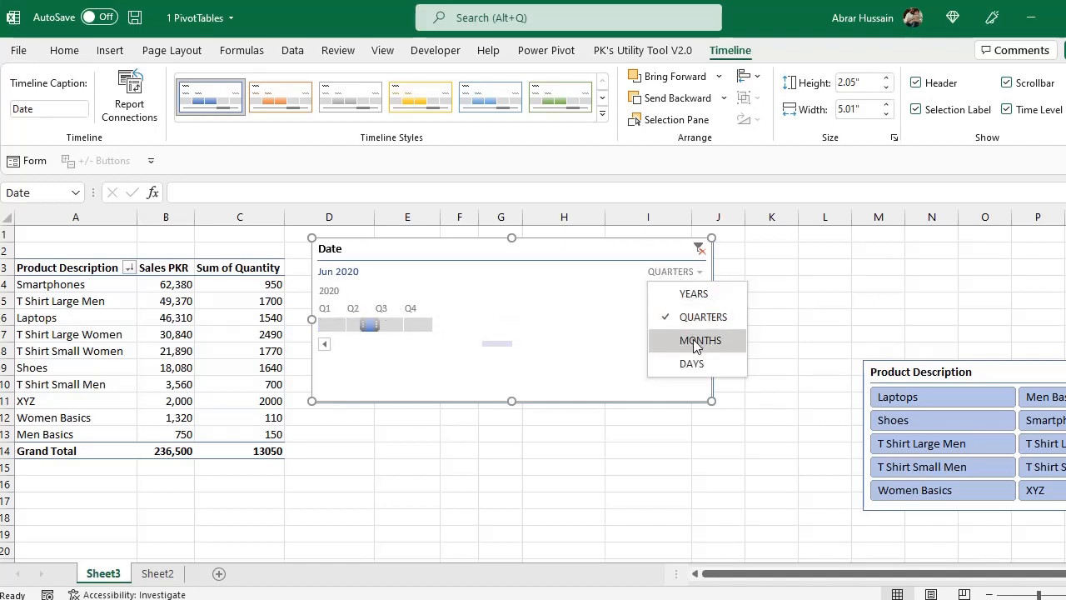
pyautogui.click(695, 341)
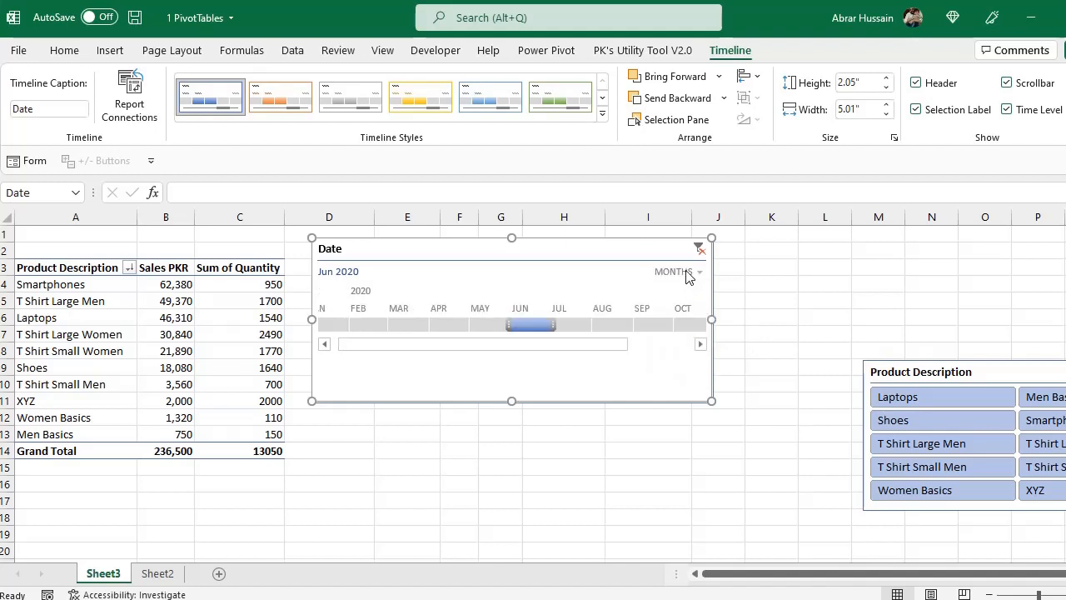
# Set the Date timeline to days and select the period May 26 to Jun 8, 2020
pyautogui.click(688, 274)
pyautogui.click(697, 361)
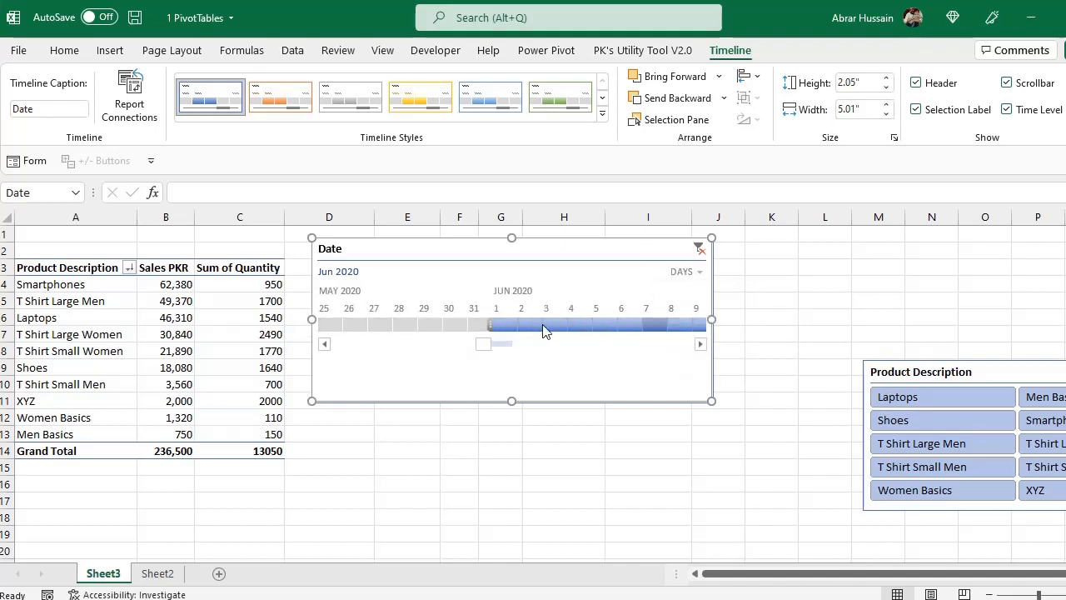
pyautogui.moveTo(349, 327); pyautogui.dragTo(672, 331)
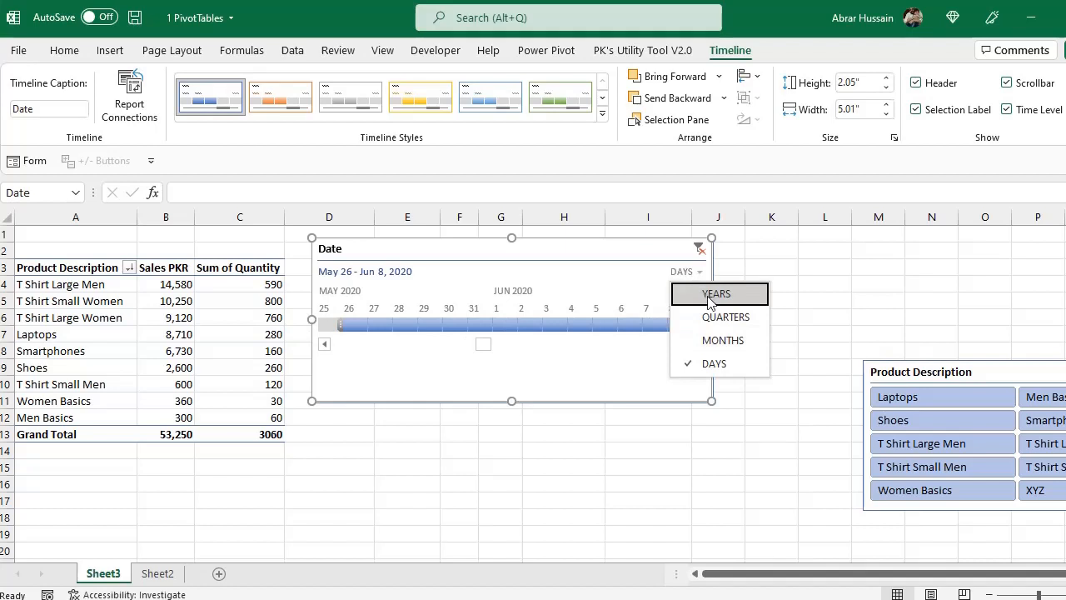
# Set the Date timeline to quarters and select Q2 to Q4 2020
pyautogui.click(718, 316)
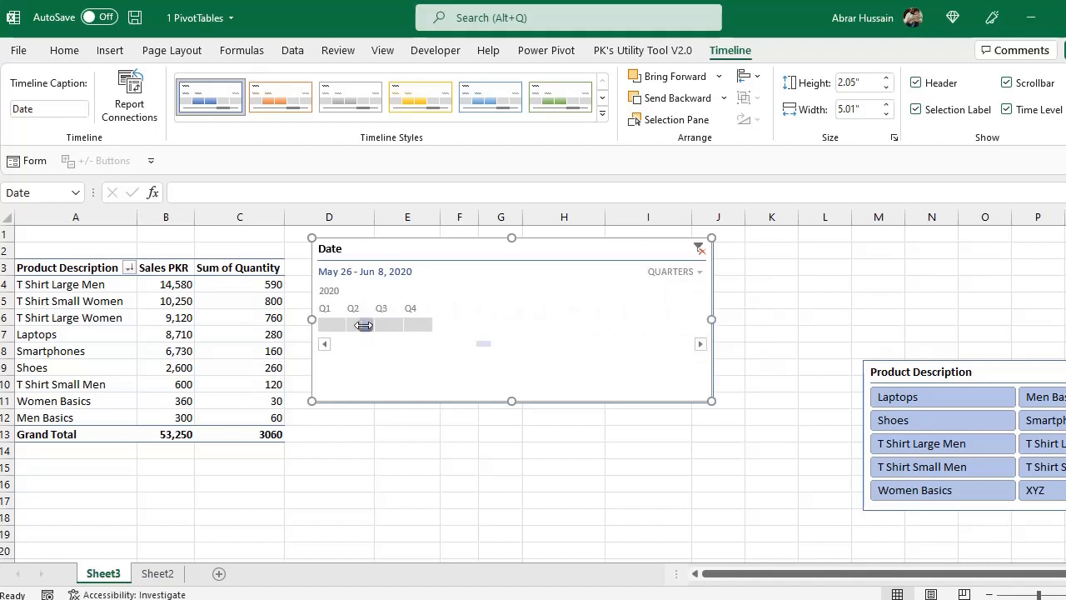
pyautogui.click(364, 325)
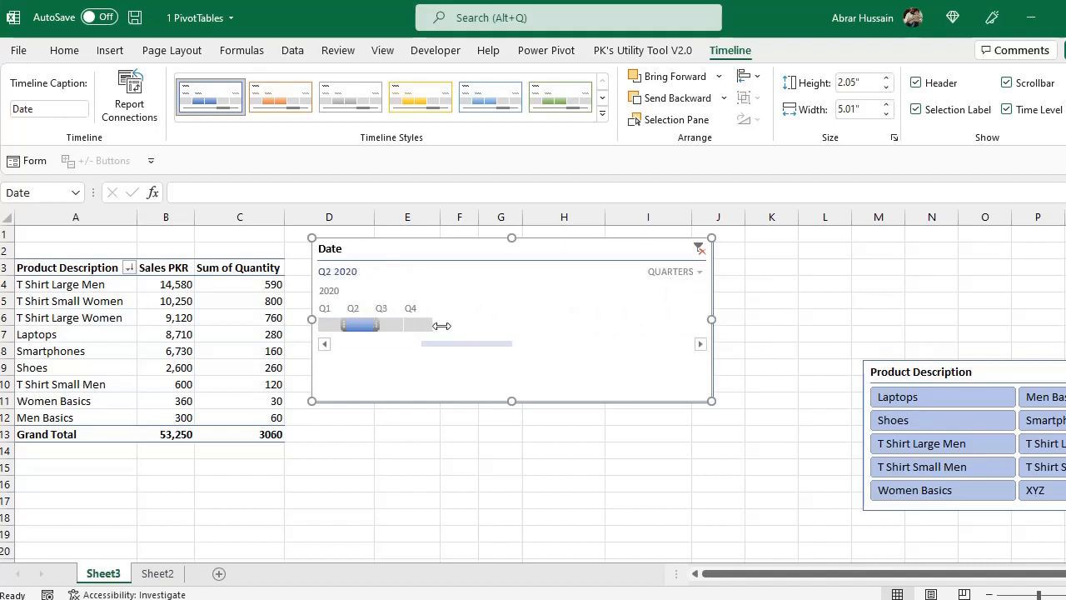
pyautogui.moveTo(378, 327); pyautogui.dragTo(431, 329)
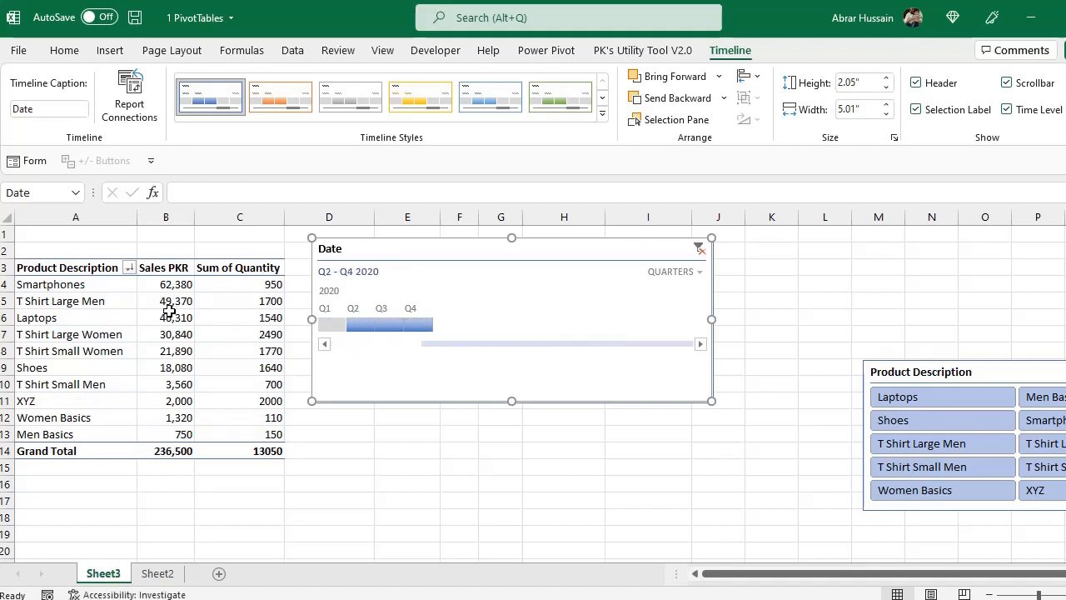
# Shift the Date timeline slightly right, try several timeline styles on it, and settle on the grey one
pyautogui.moveTo(474, 244); pyautogui.dragTo(525, 246)
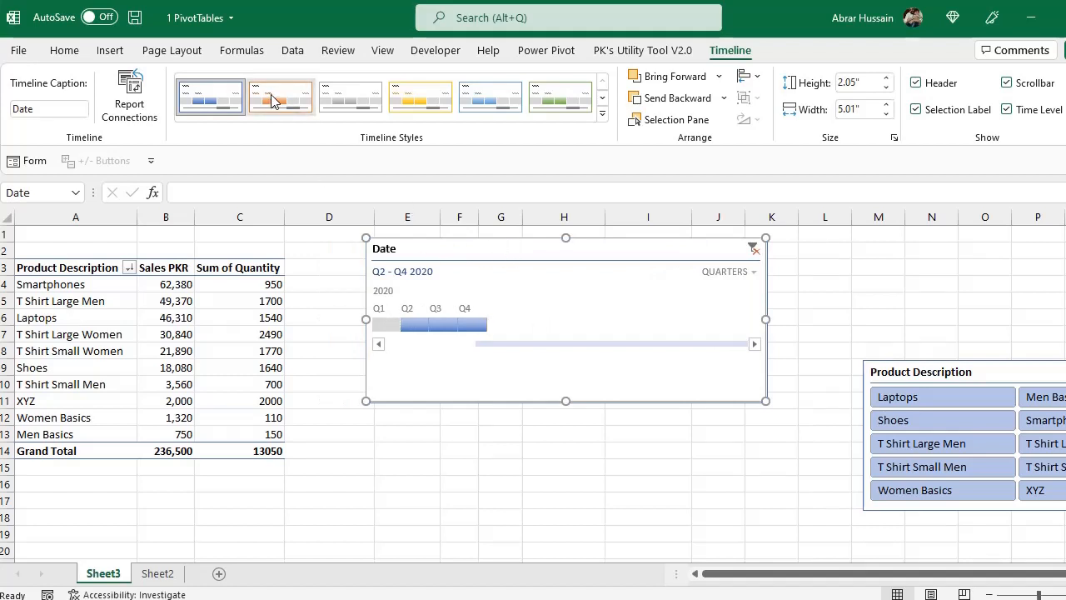
pyautogui.click(351, 97)
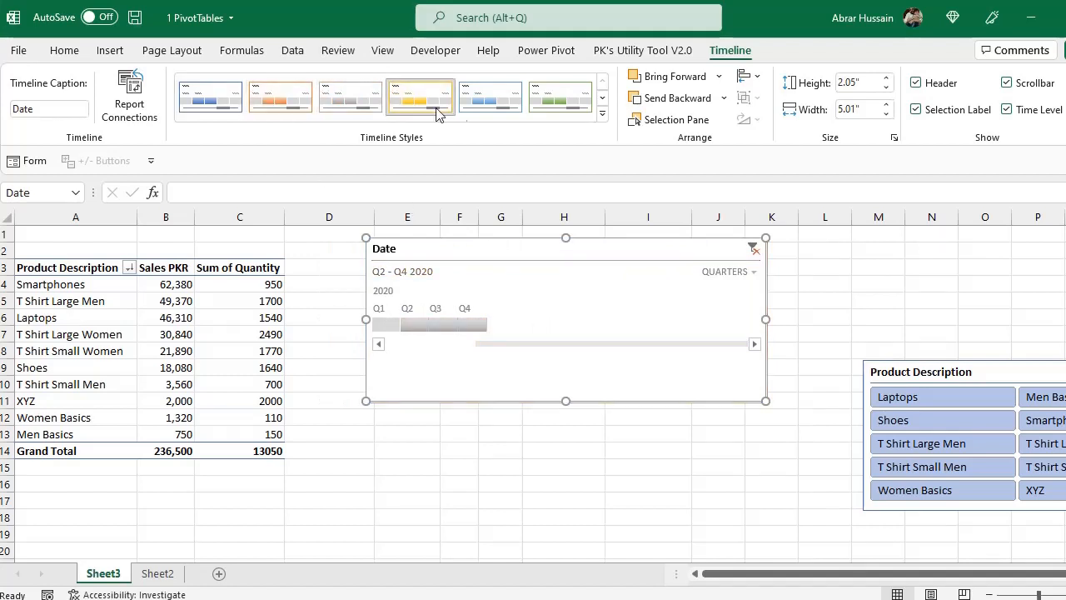
pyautogui.click(546, 96)
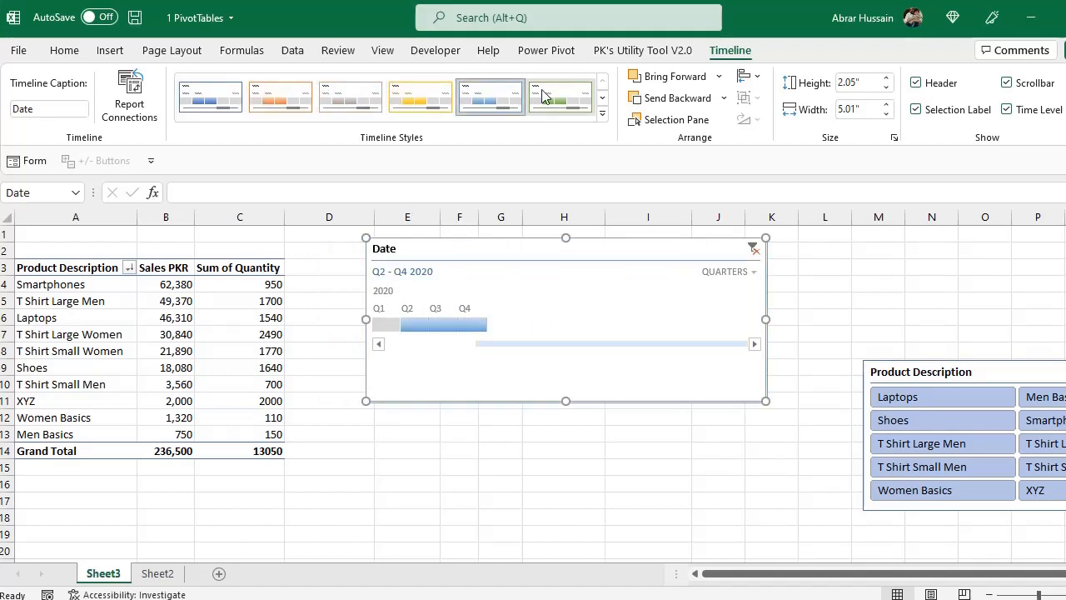
pyautogui.click(351, 97)
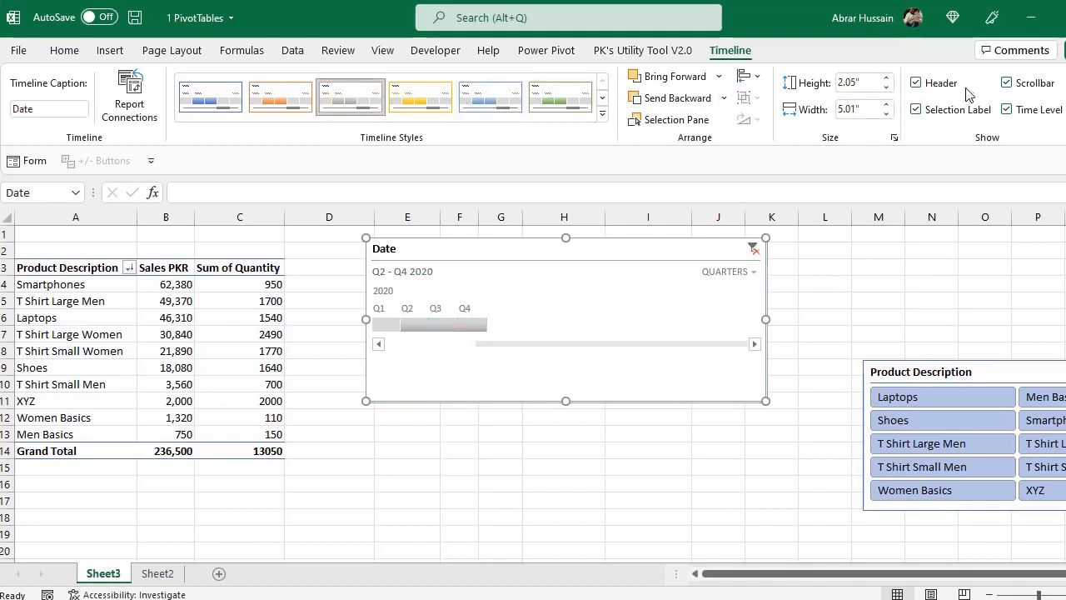
# Hide the timeline's header, selection label, scrollbar and time level, and show all four elements again
pyautogui.click(918, 84)
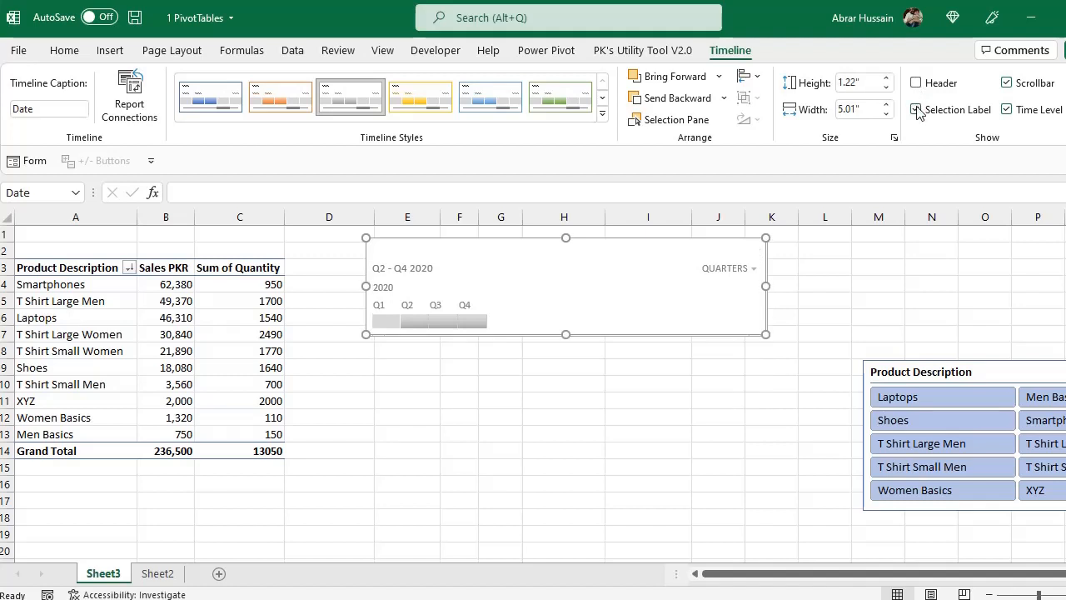
pyautogui.click(918, 110)
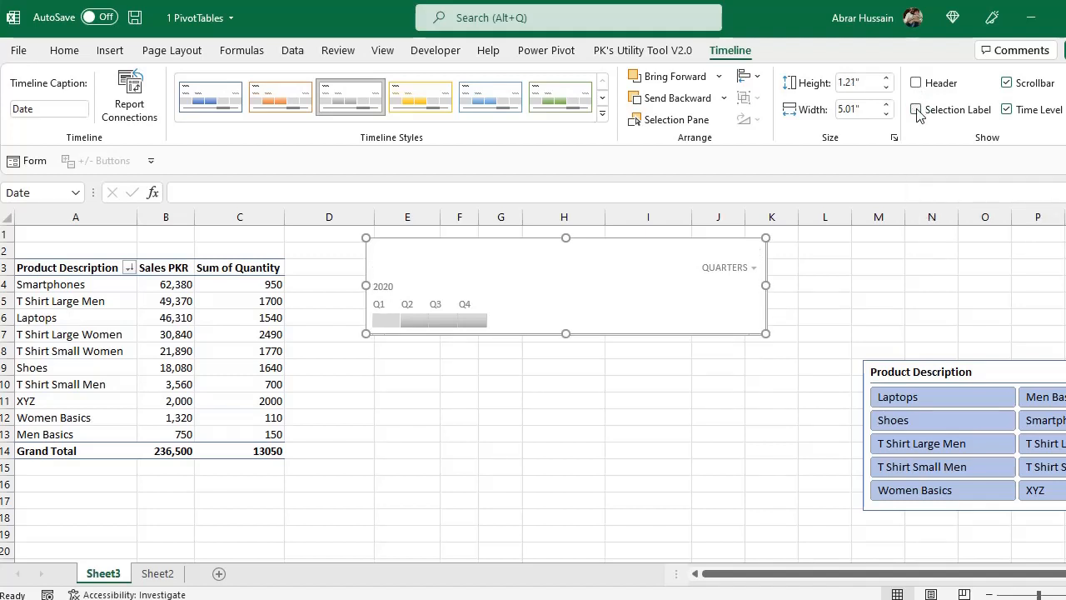
pyautogui.click(1008, 85)
pyautogui.click(1008, 84)
pyautogui.click(1007, 111)
pyautogui.click(1006, 110)
pyautogui.click(1006, 111)
pyautogui.click(1007, 111)
pyautogui.click(926, 84)
pyautogui.click(923, 110)
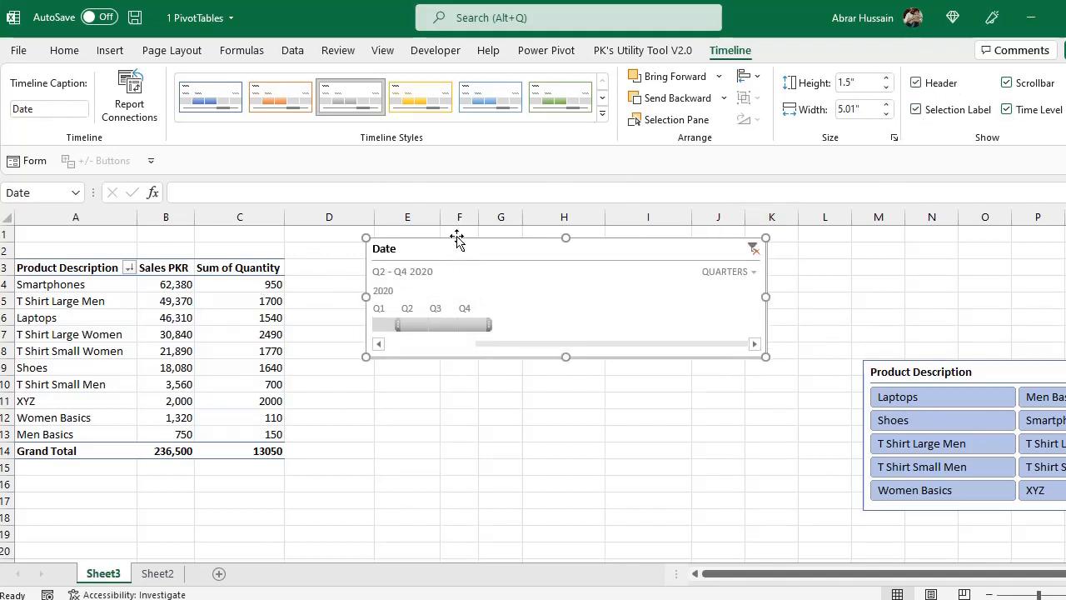
# Move the Date timeline closer to the Product Description PivotTable, starting around cell D3
pyautogui.moveTo(443, 241); pyautogui.dragTo(391, 248)
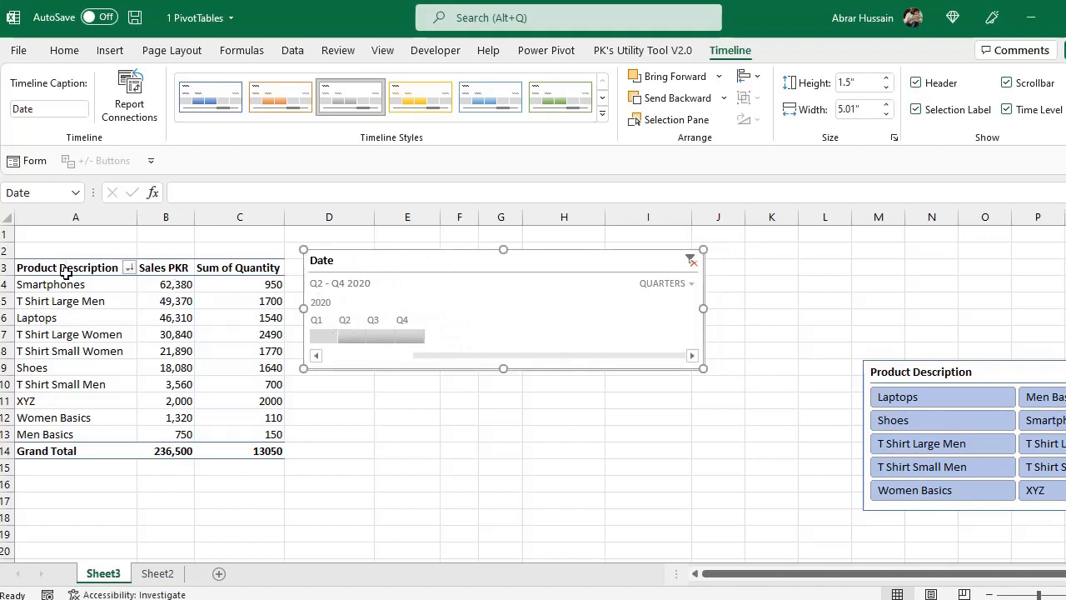
pyautogui.moveTo(67, 273); pyautogui.dragTo(214, 442)
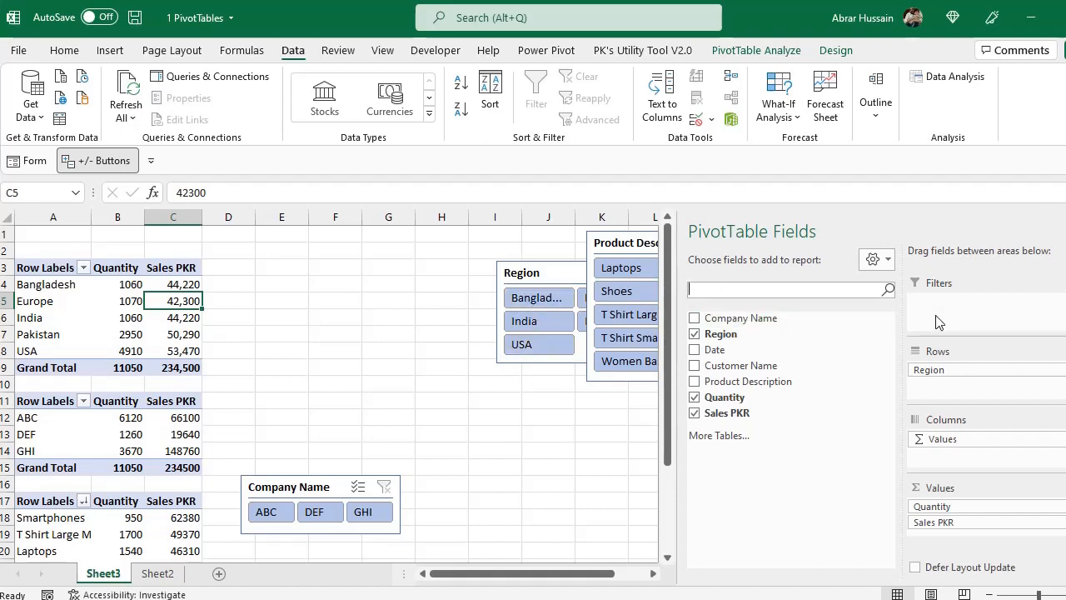
# Move Region into the report filters of the PivotTable at A3, filter it by Europe, and undo both changes
pyautogui.moveTo(732, 341); pyautogui.dragTo(940, 317)
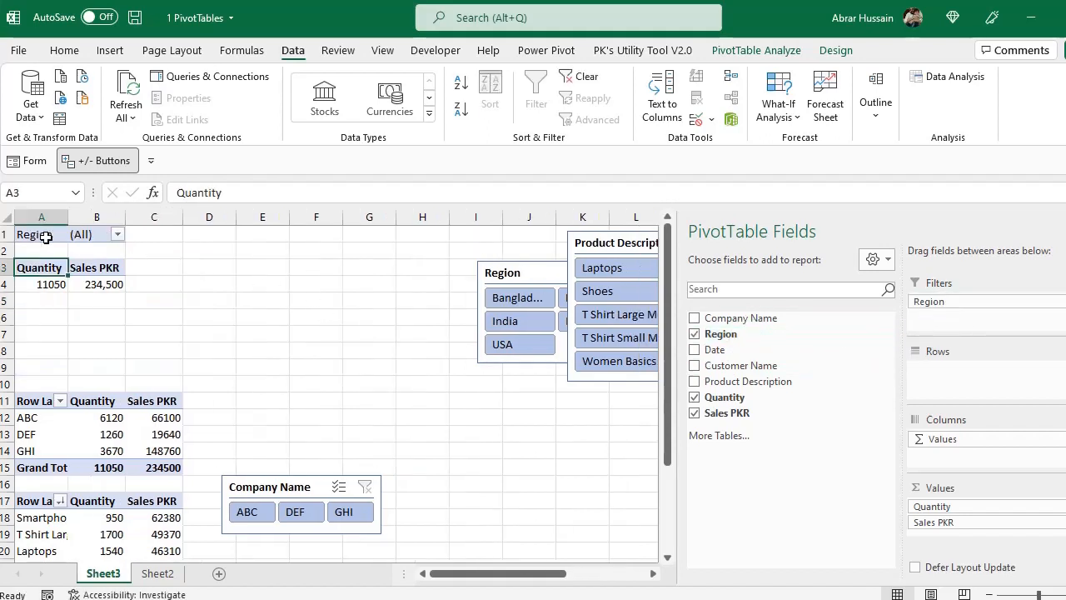
pyautogui.click(117, 234)
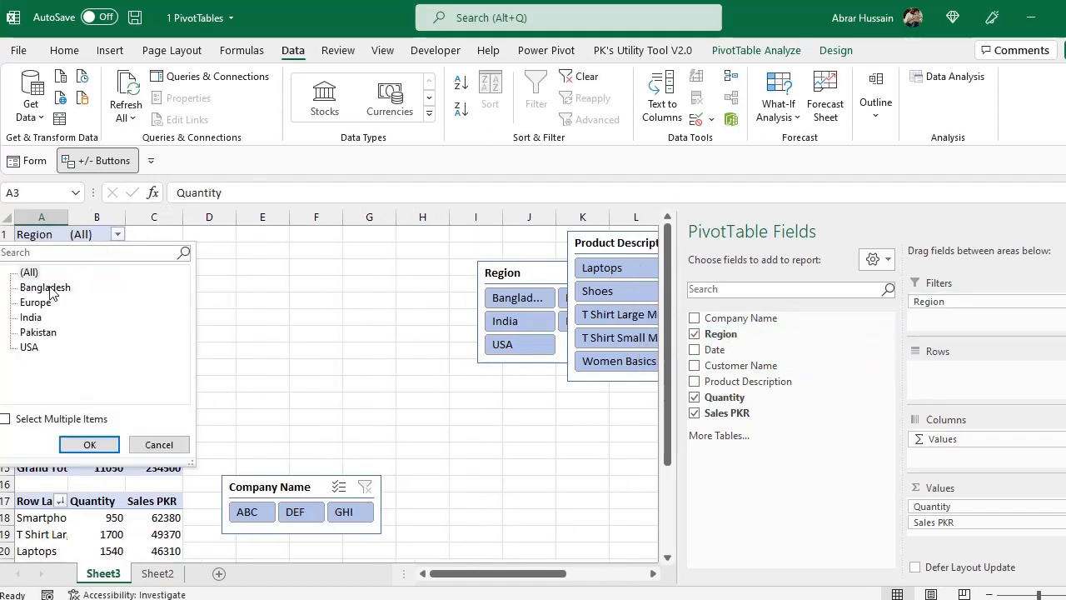
pyautogui.click(36, 301)
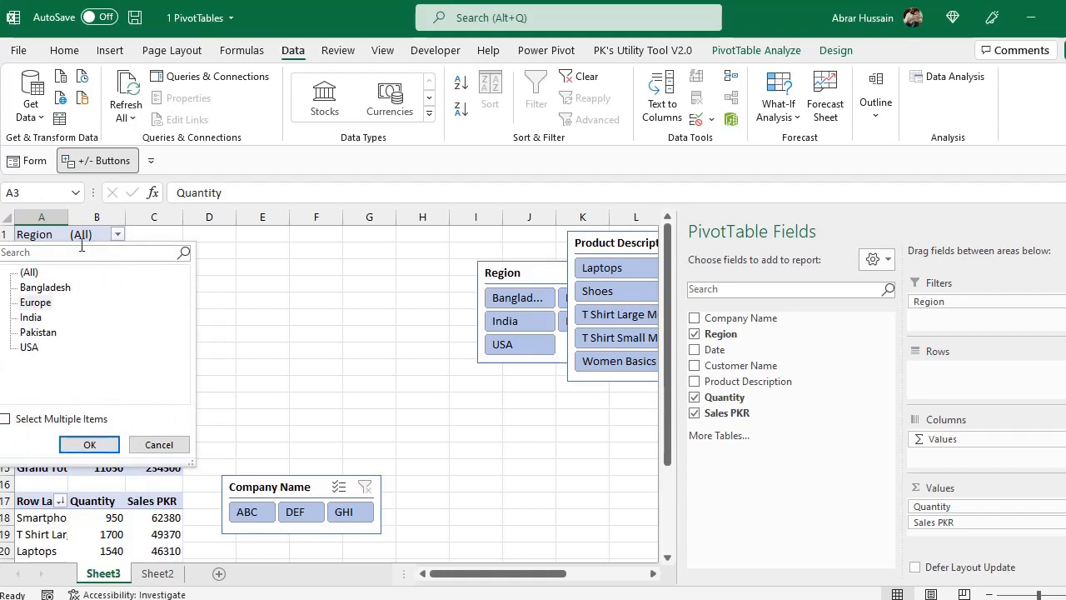
pyautogui.click(89, 444)
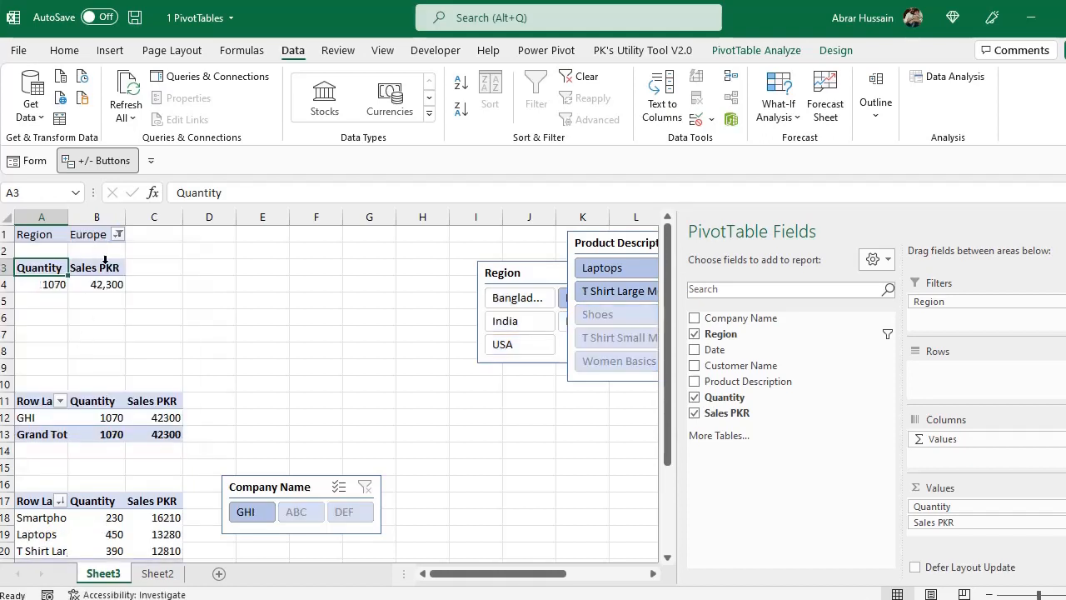
pyautogui.hotkey('ctrl', 'z')
pyautogui.hotkey('ctrl', 'z')
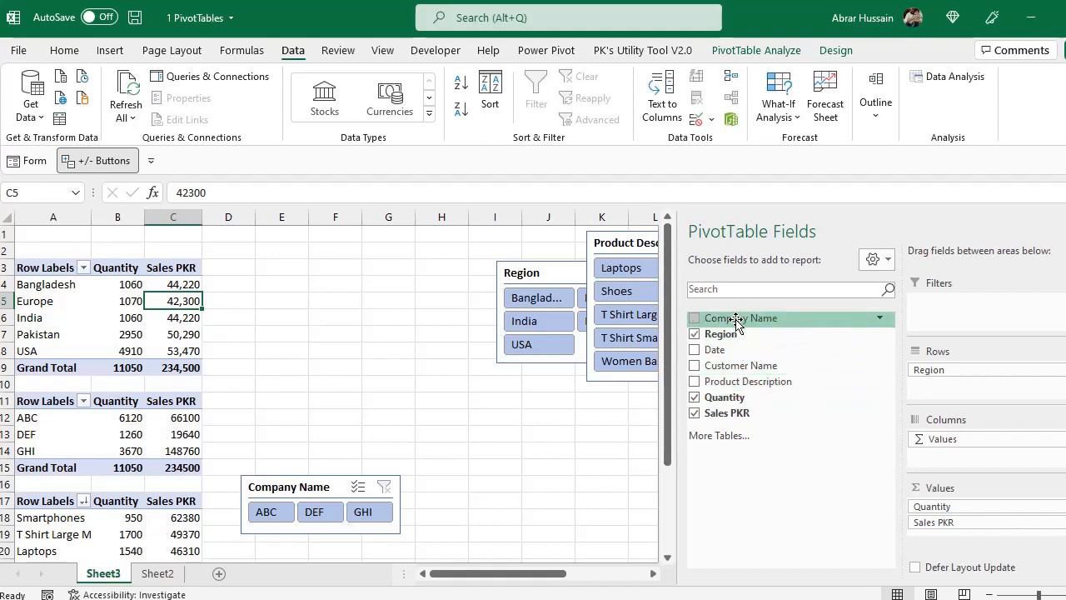
# Add Company Name as the column field of the region PivotTable and remove Quantity from its values
pyautogui.moveTo(735, 323); pyautogui.dragTo(976, 454)
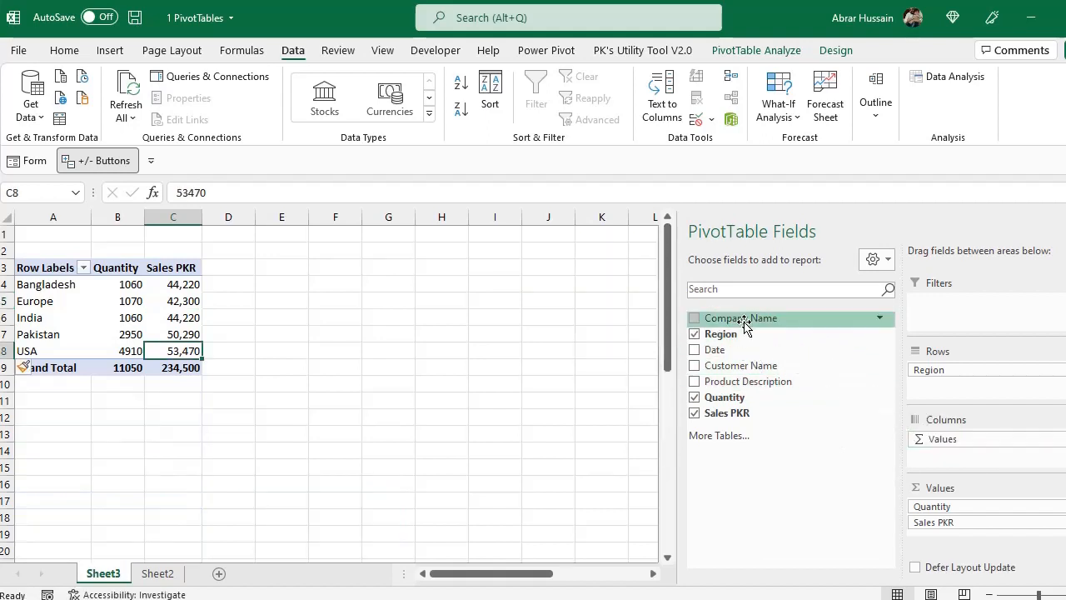
pyautogui.moveTo(742, 321); pyautogui.dragTo(980, 456)
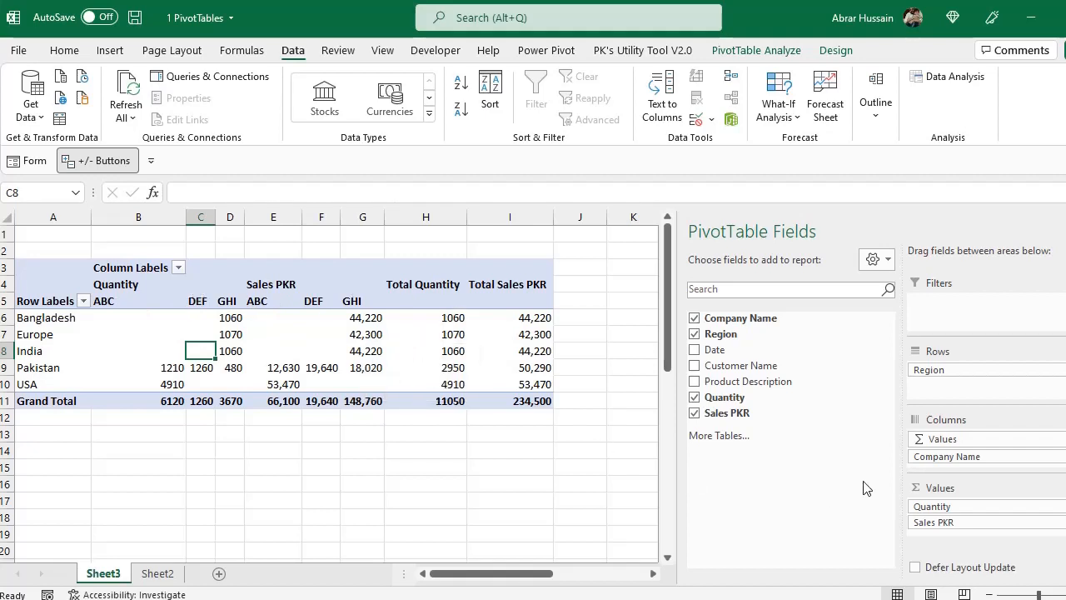
pyautogui.click(695, 398)
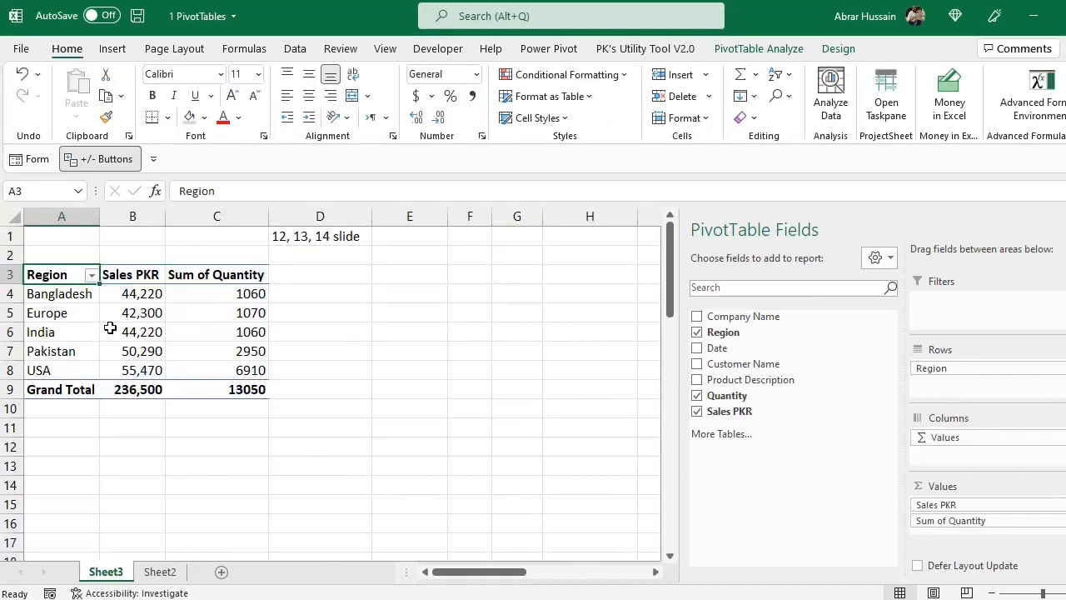
# Add Product Description to the rows of the region PivotTable, nested beneath Region
pyautogui.click(60, 299)
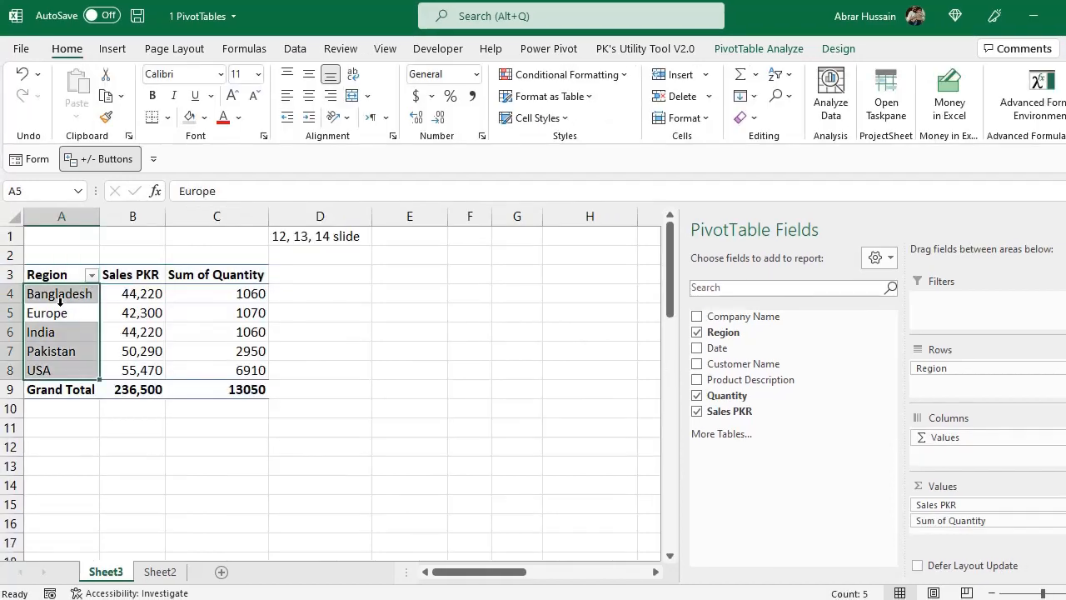
pyautogui.click(65, 298)
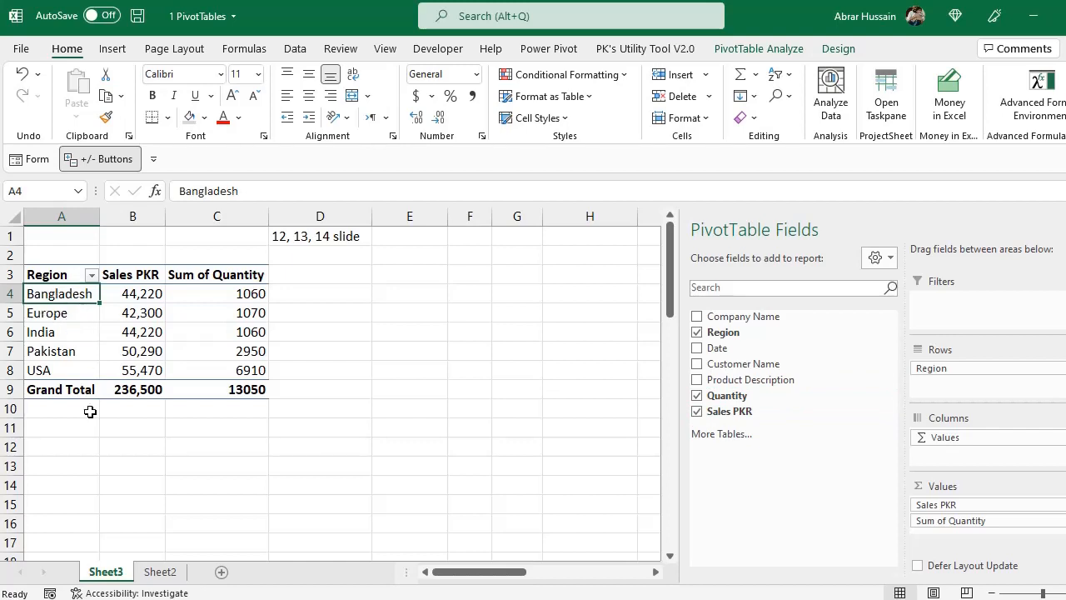
pyautogui.moveTo(150, 350)
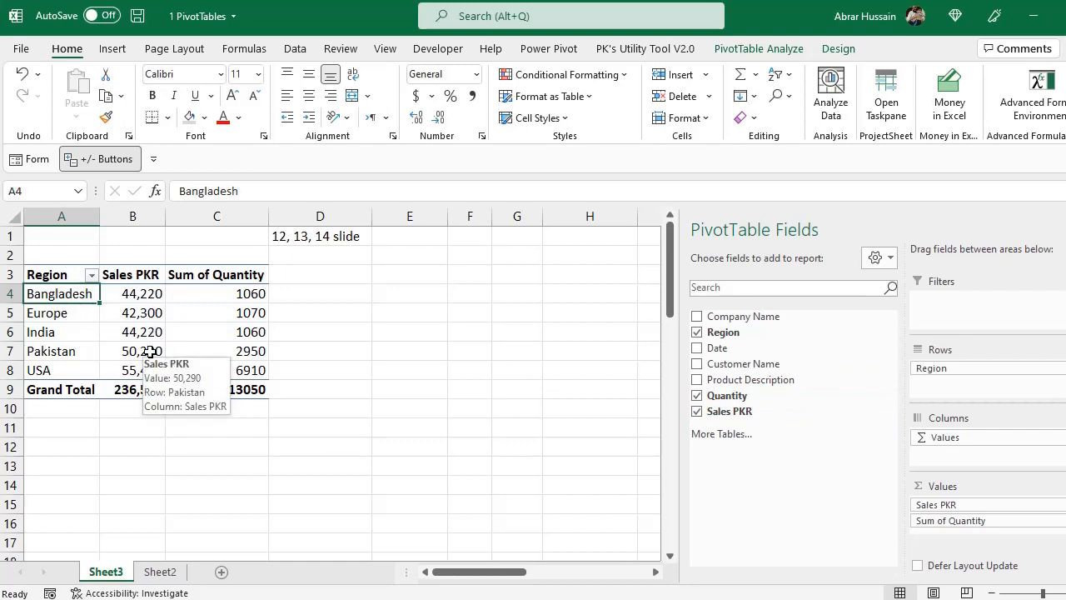
pyautogui.click(55, 278)
pyautogui.moveTo(58, 281); pyautogui.dragTo(53, 372)
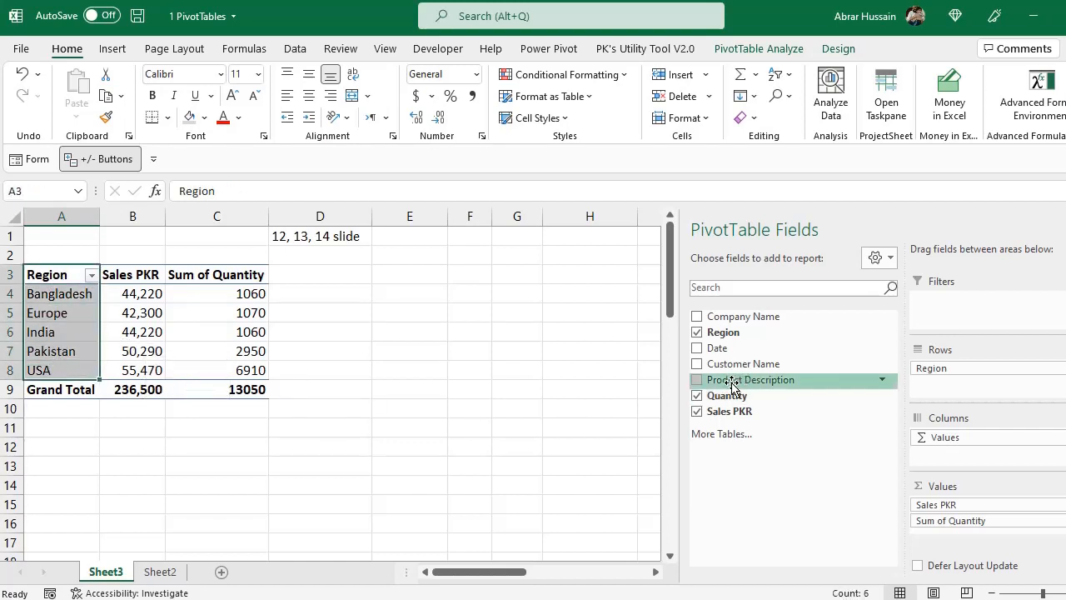
pyautogui.moveTo(729, 383); pyautogui.dragTo(954, 391)
# Examine the products nested under Bangladesh and Europe in the row labels
pyautogui.click(90, 297)
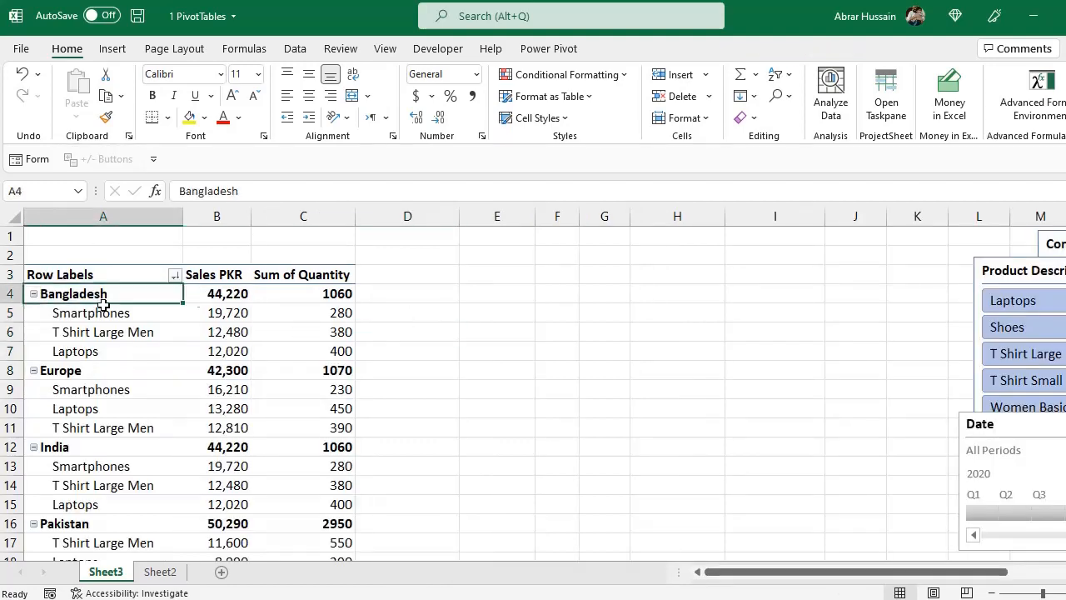
pyautogui.click(90, 306)
pyautogui.click(84, 291)
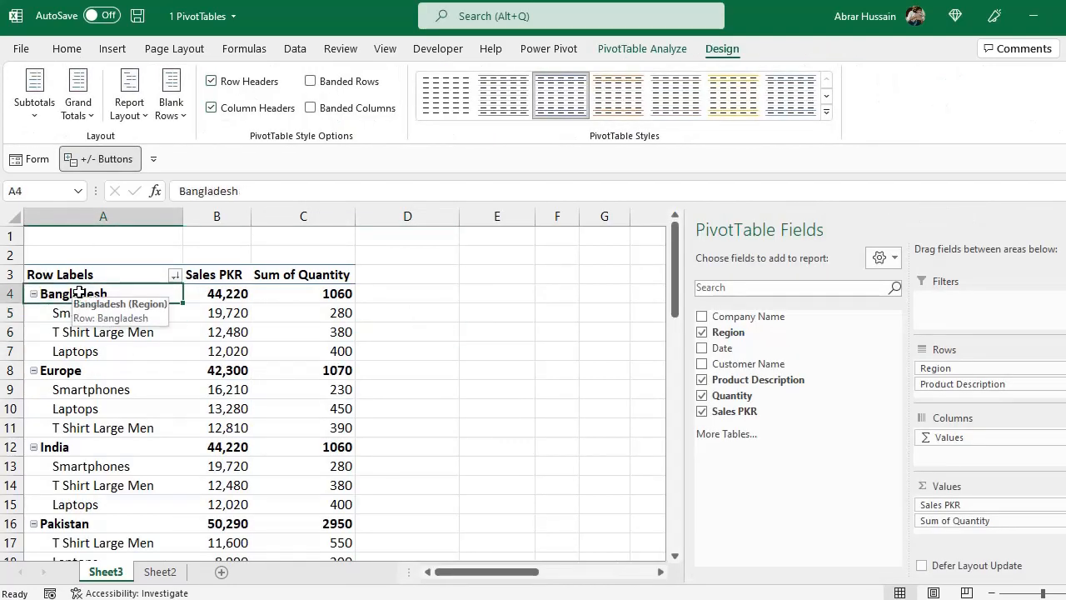
pyautogui.moveTo(106, 312); pyautogui.dragTo(106, 350)
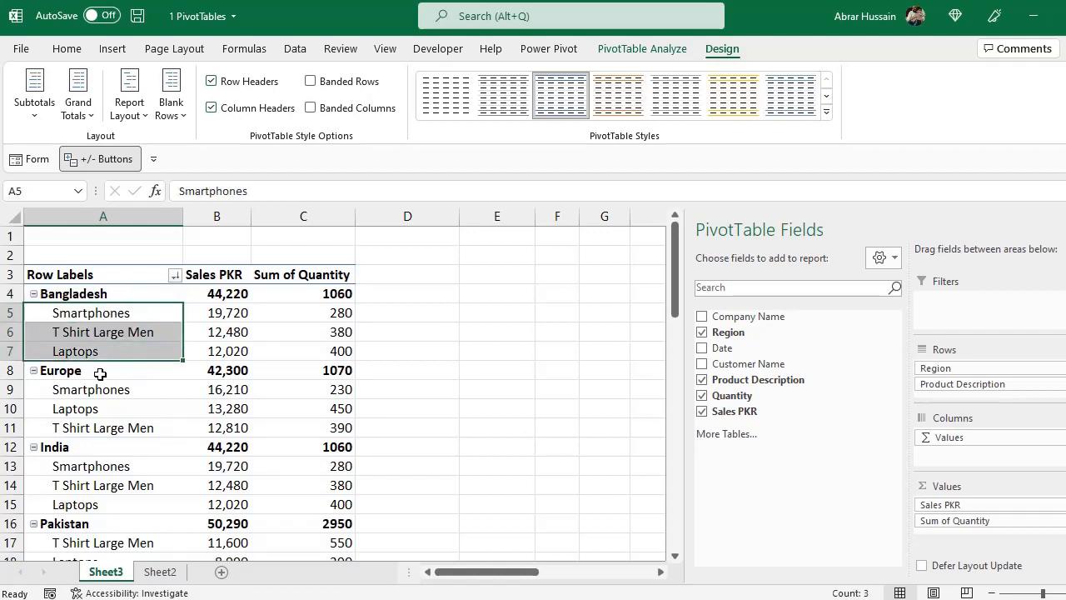
pyautogui.click(100, 373)
pyautogui.moveTo(107, 388); pyautogui.dragTo(108, 439)
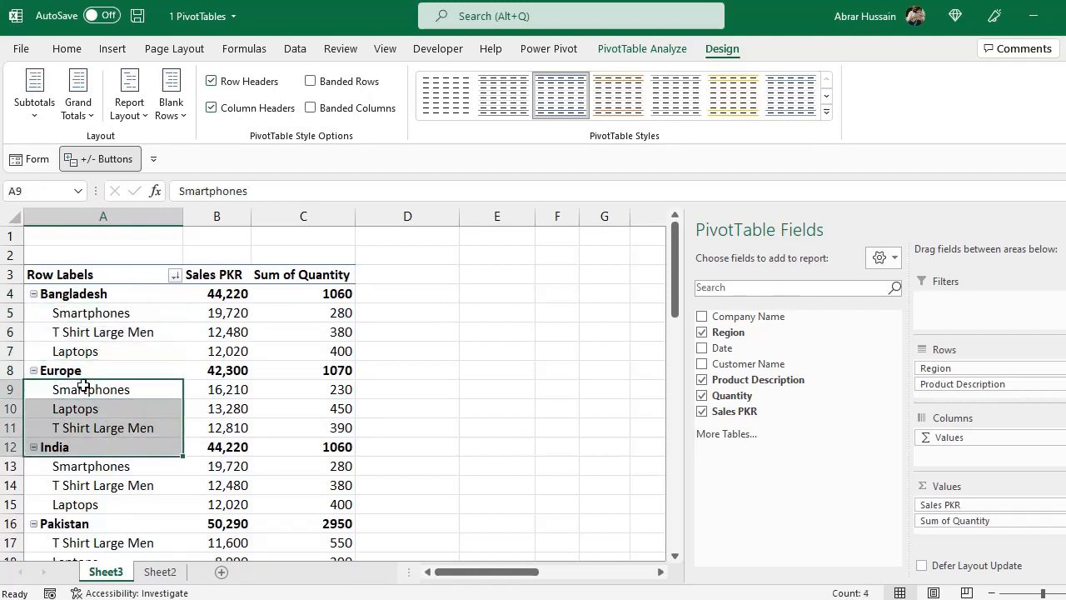
# Collapse the Bangladesh group to hide its products and expand it again, selecting the Europe group in between
pyautogui.click(34, 294)
pyautogui.click(33, 294)
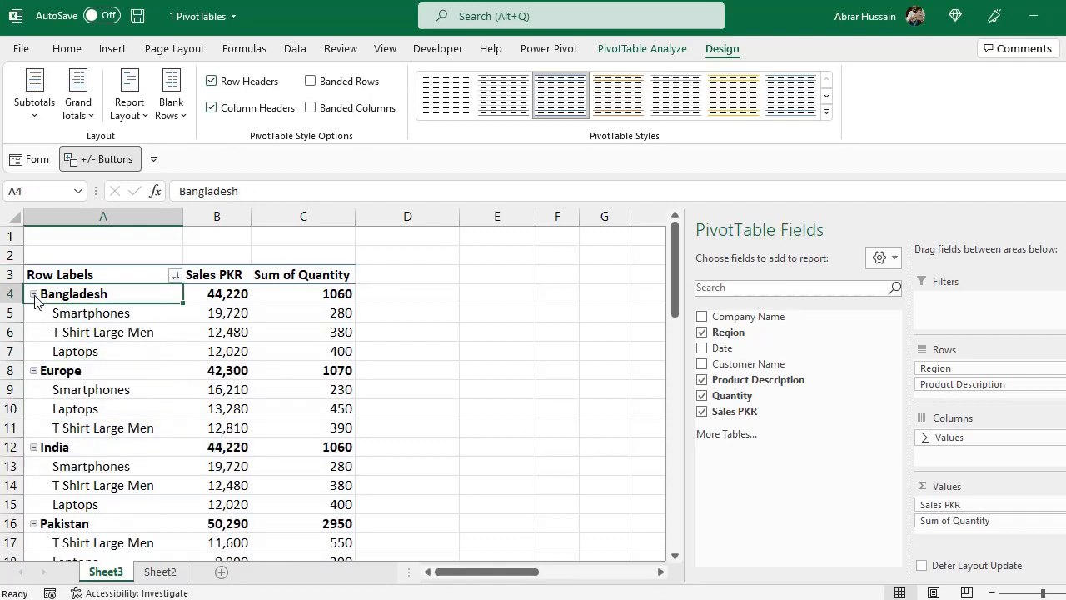
pyautogui.click(33, 294)
pyautogui.click(33, 293)
pyautogui.click(34, 294)
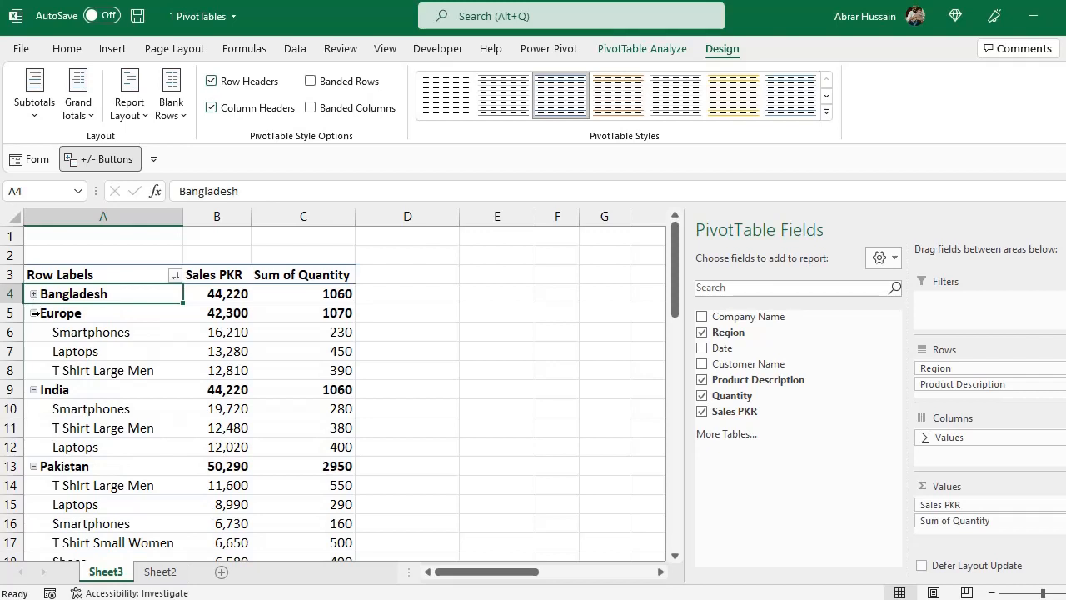
pyautogui.click(30, 314)
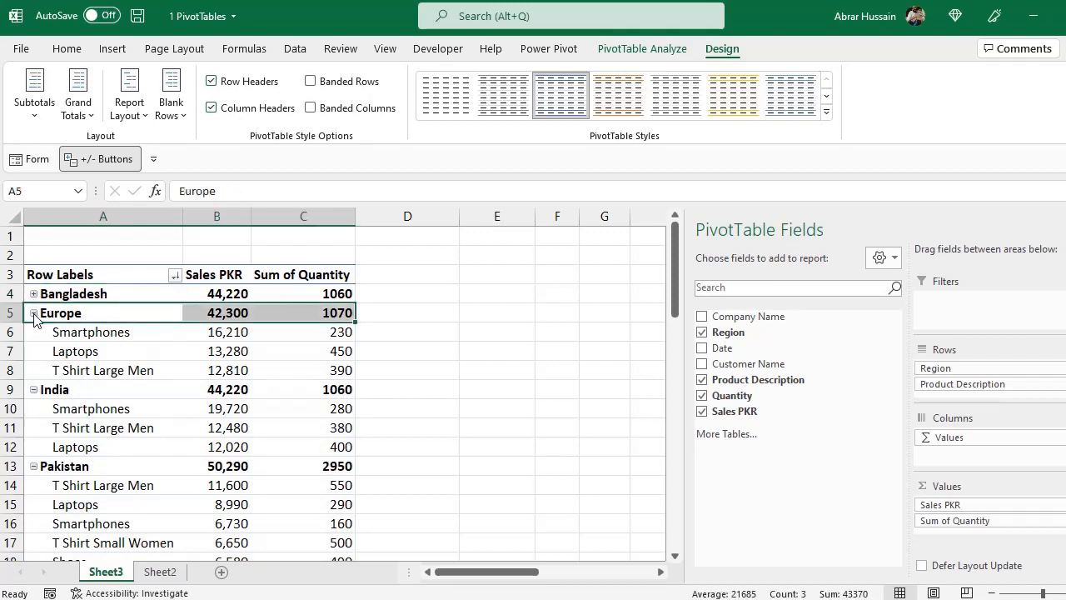
pyautogui.click(33, 313)
pyautogui.click(34, 313)
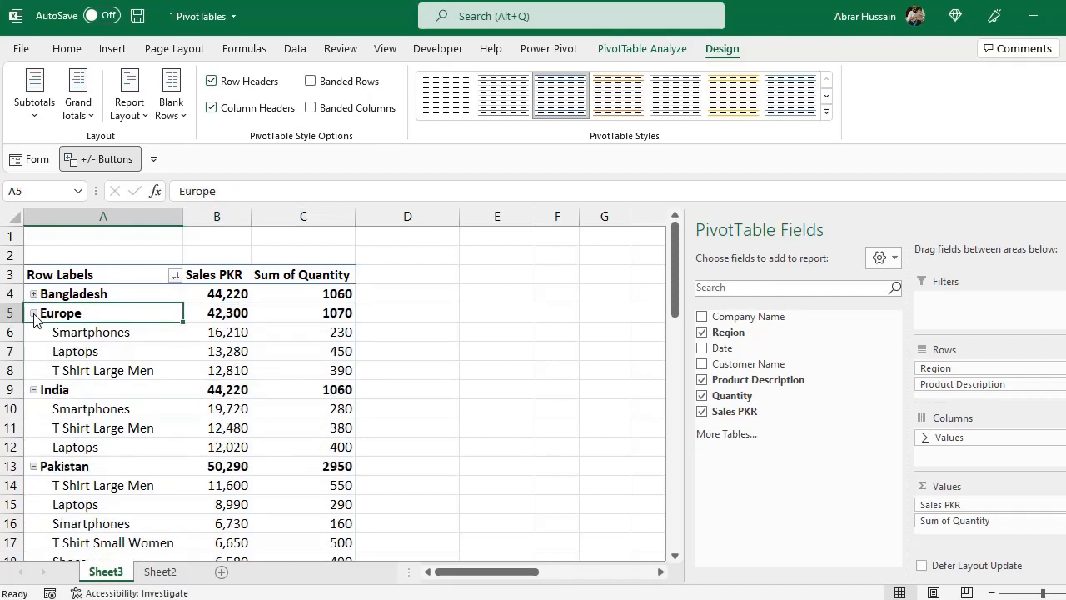
pyautogui.click(34, 294)
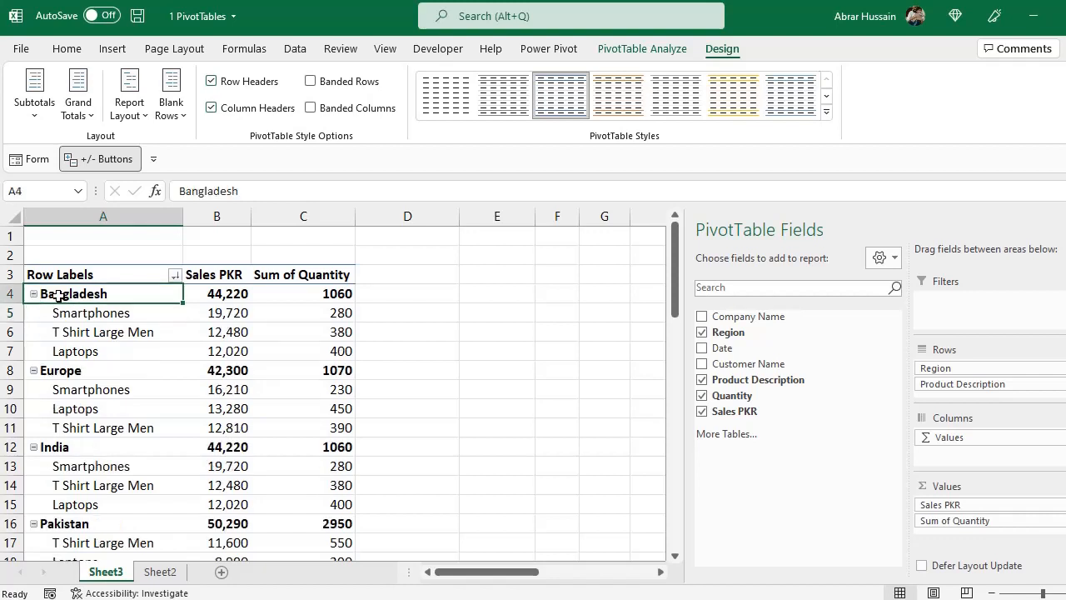
# Hide the PivotTable's +/- buttons and show them again, and collapse all regions to their totals
pyautogui.click(100, 160)
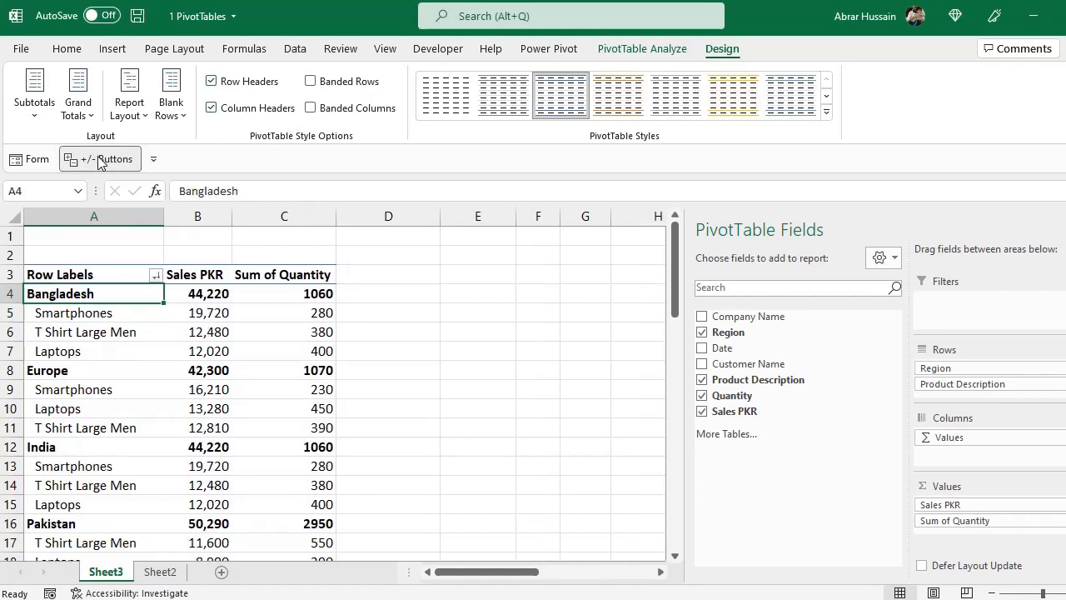
pyautogui.click(100, 160)
pyautogui.moveTo(66, 294); pyautogui.dragTo(236, 389)
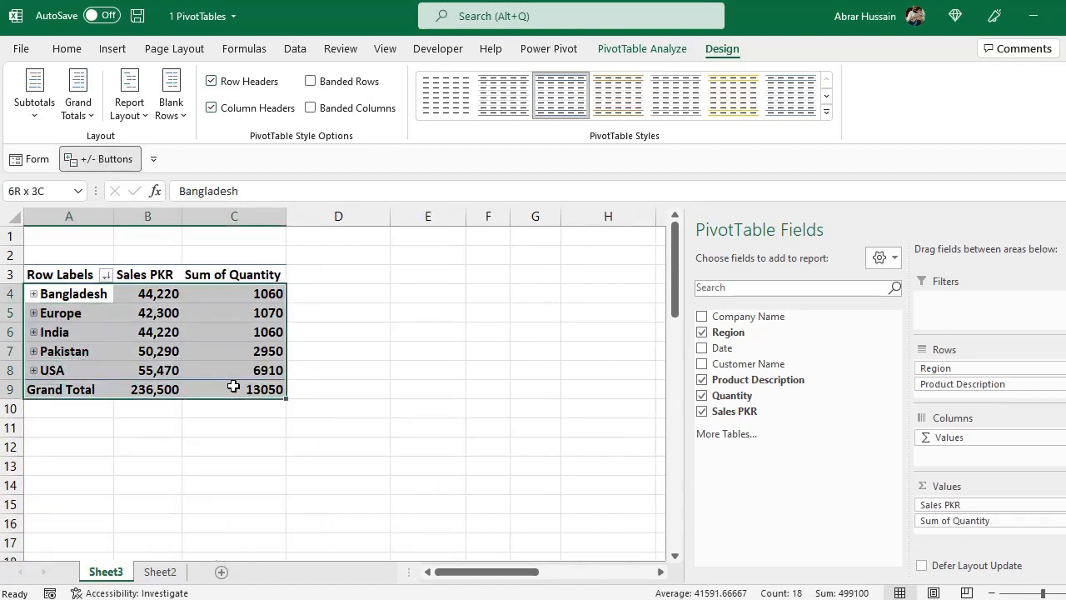
pyautogui.click(102, 306)
pyautogui.click(189, 350)
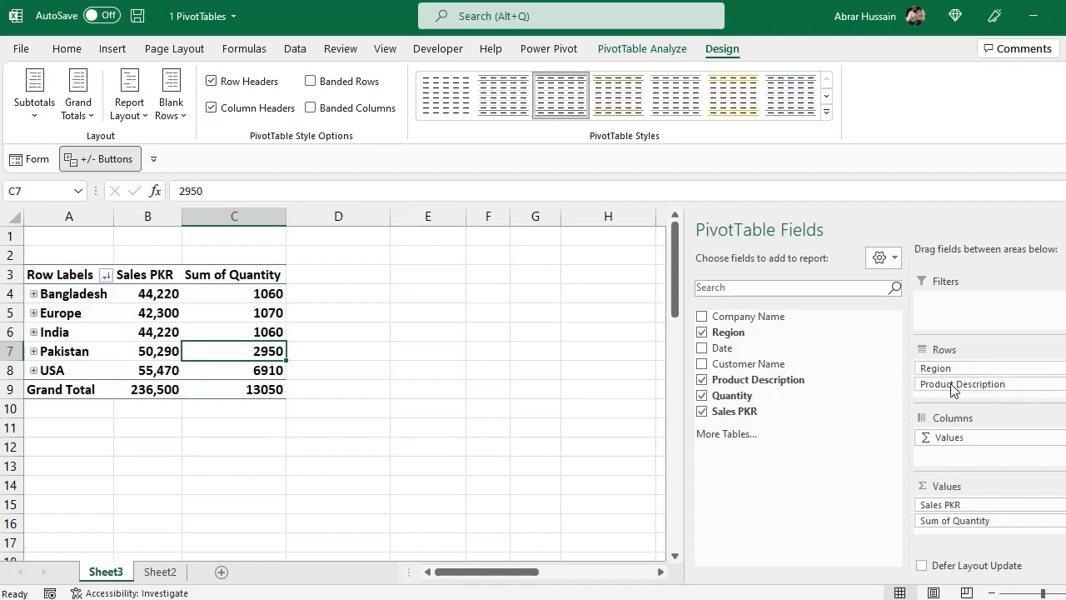
# Expand and collapse the Bangladesh and Europe groups individually, and expand the products of all regions
pyautogui.click(33, 294)
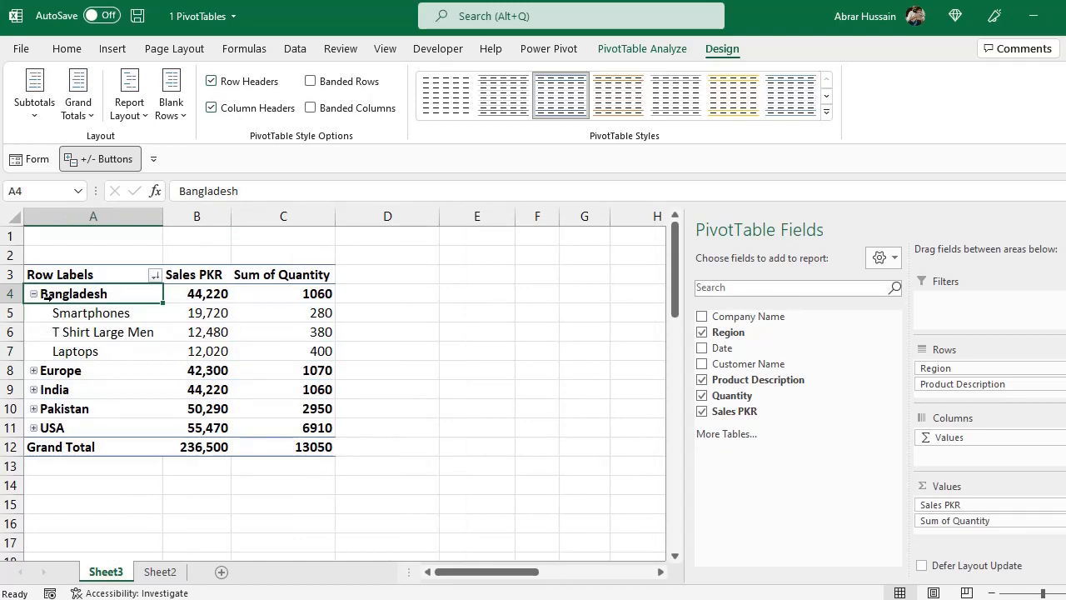
pyautogui.click(33, 294)
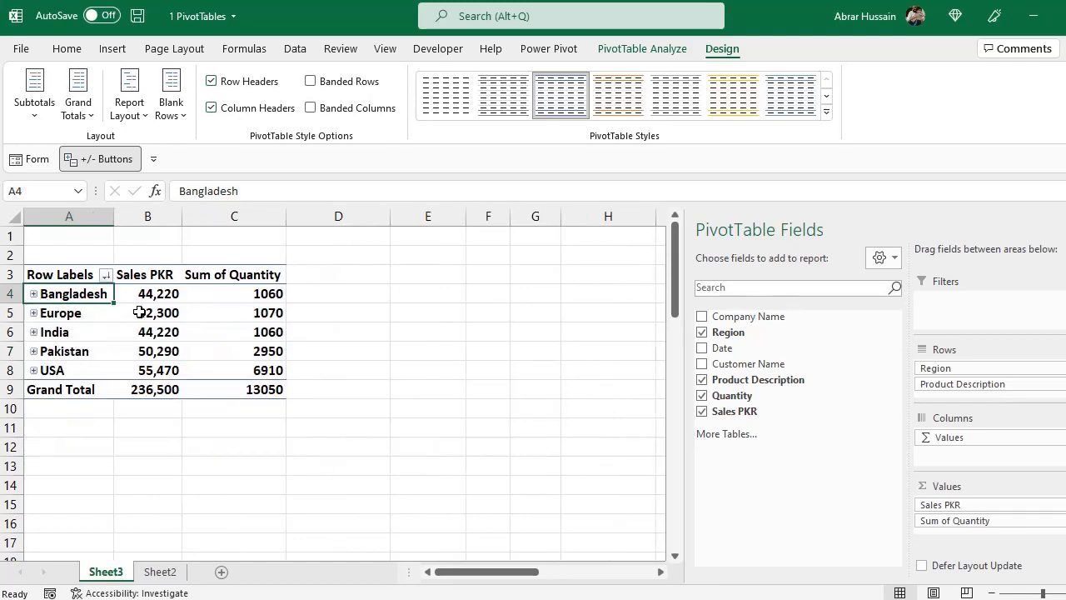
pyautogui.click(34, 294)
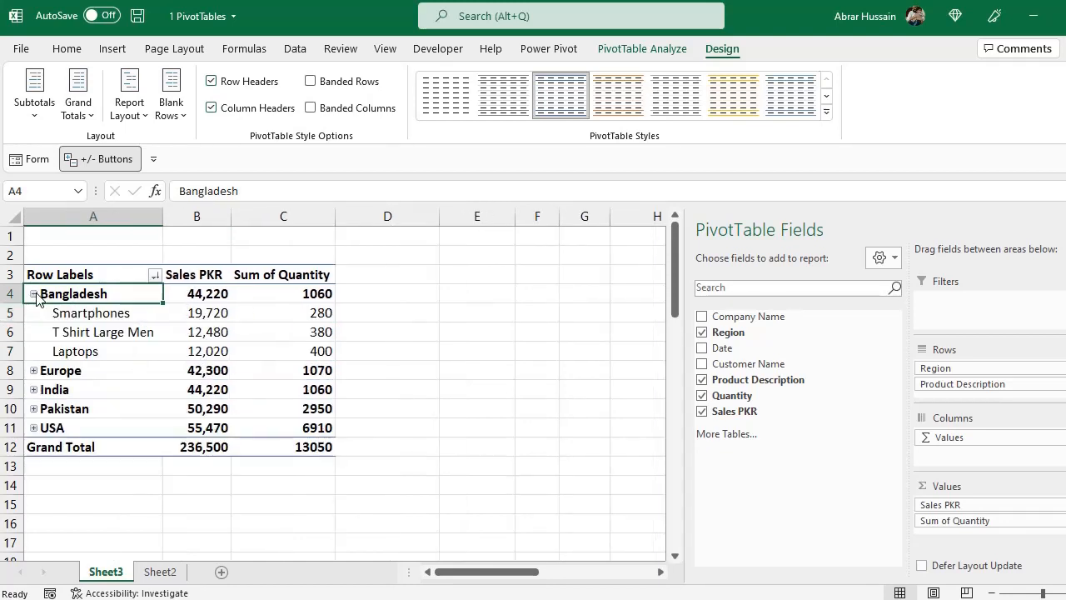
pyautogui.click(33, 371)
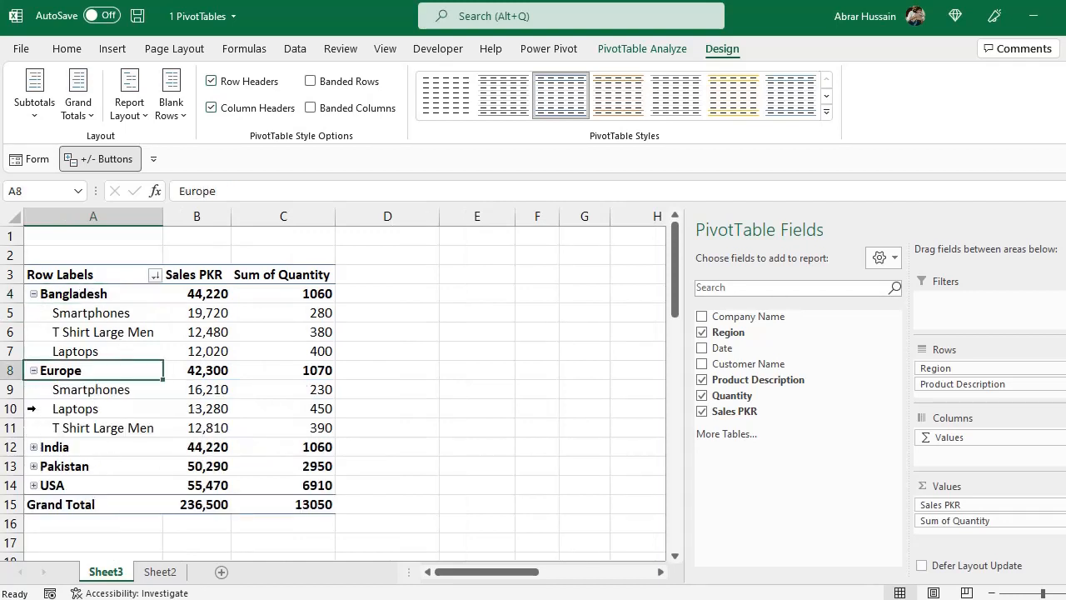
pyautogui.click(34, 370)
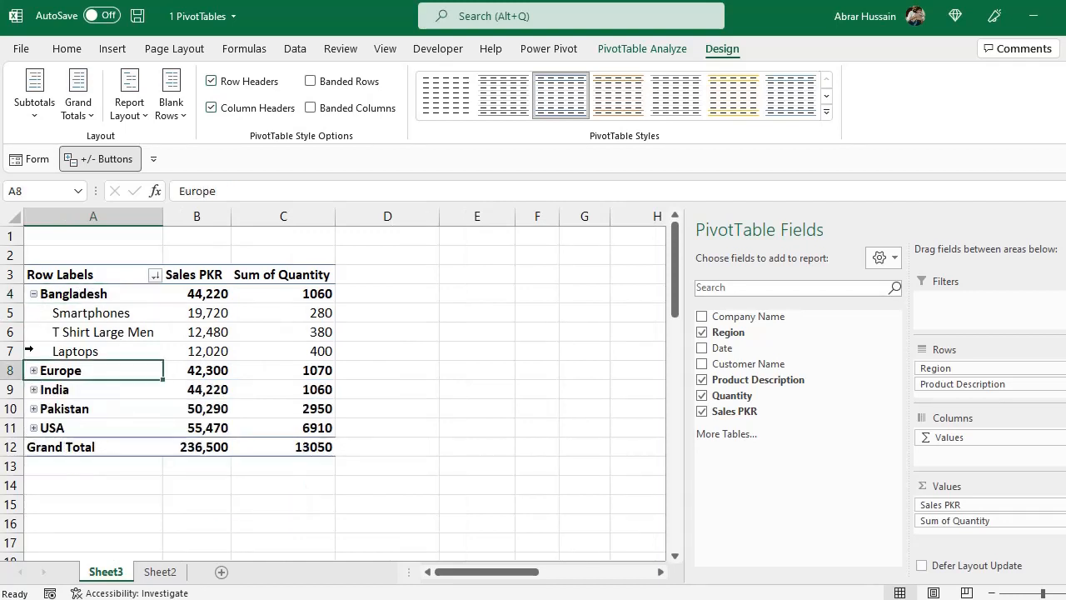
pyautogui.click(34, 294)
pyautogui.moveTo(163, 326)
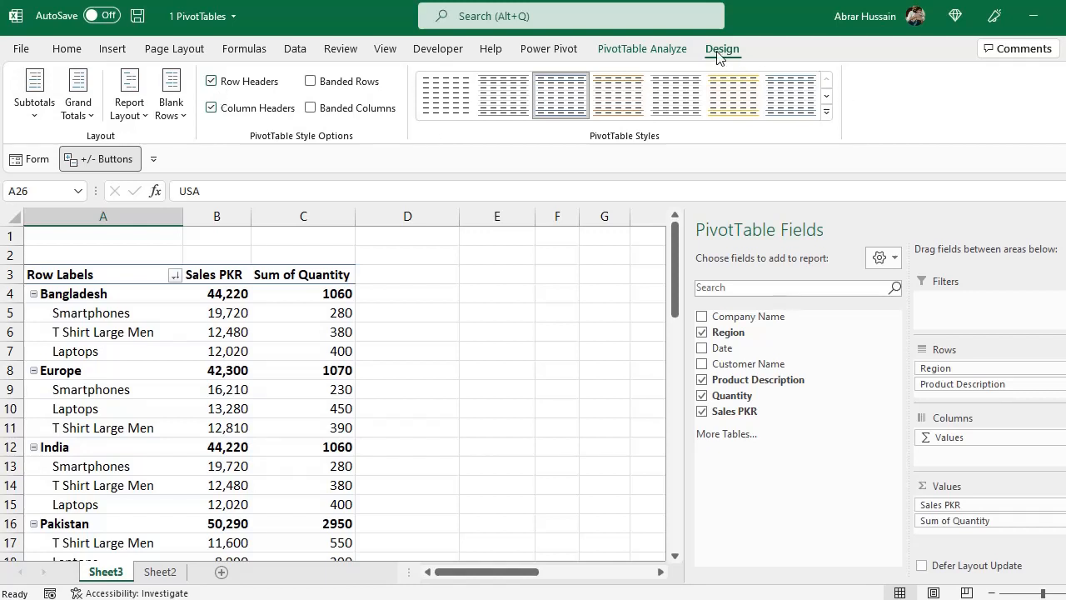
# Turn off the region subtotals with the Do Not Show Subtotals option
pyautogui.click(206, 350)
pyautogui.click(129, 317)
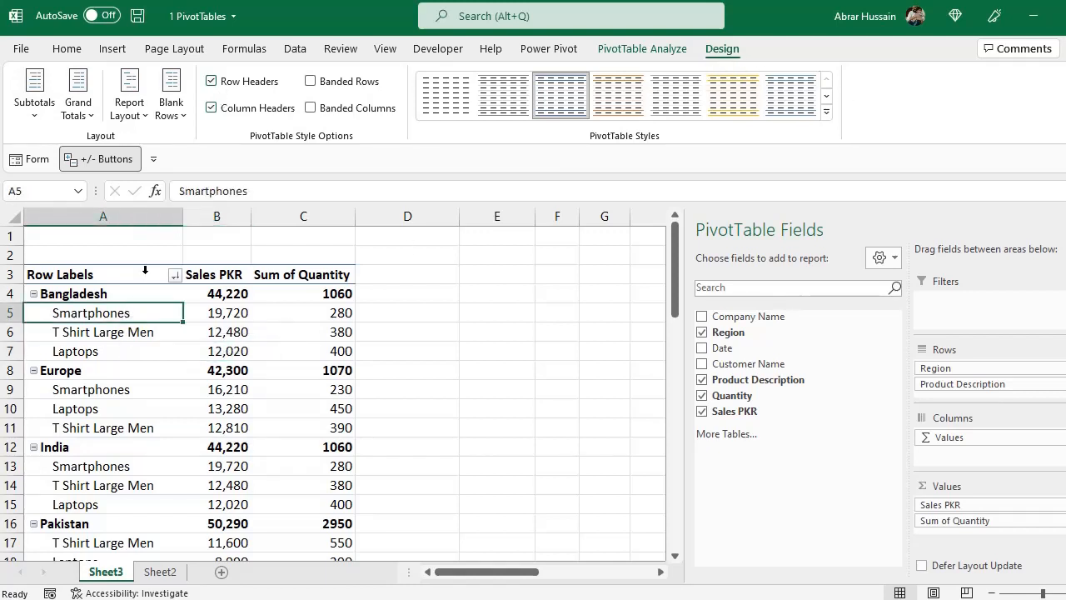
pyautogui.click(36, 125)
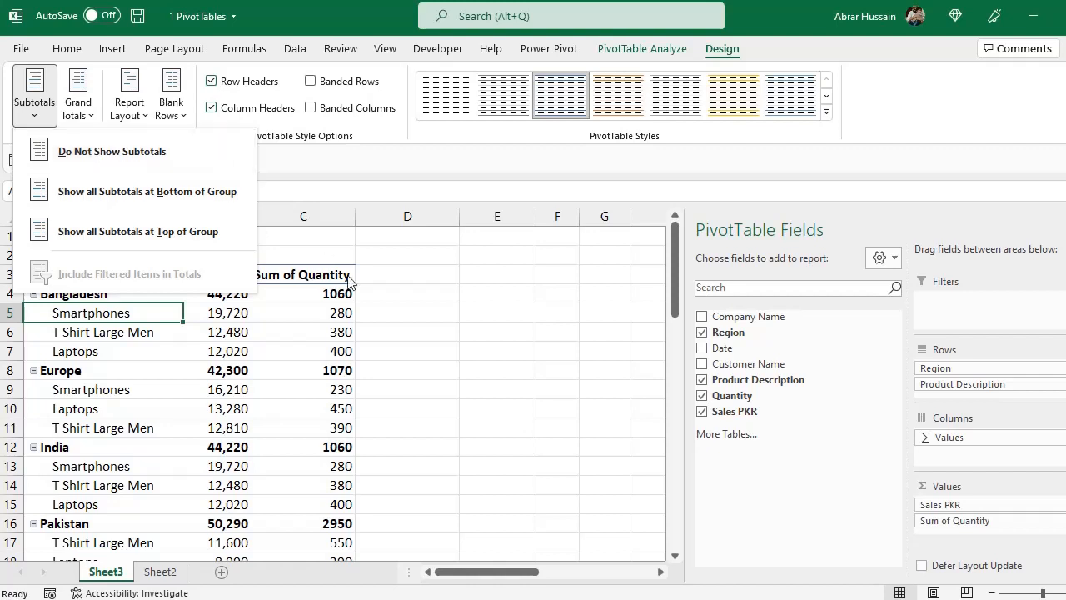
pyautogui.click(353, 305)
pyautogui.click(213, 296)
pyautogui.click(336, 291)
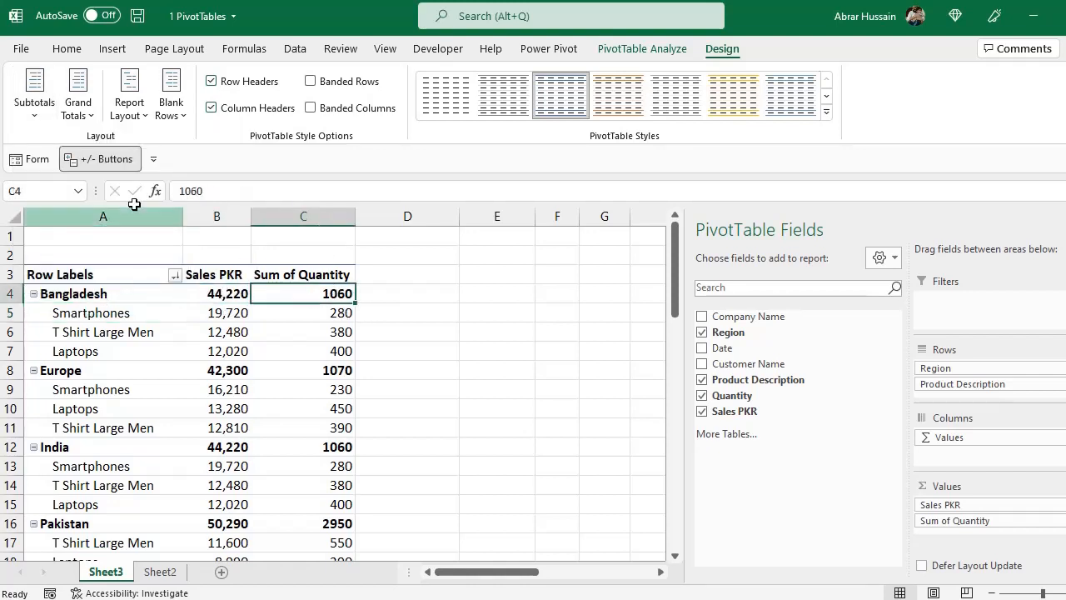
pyautogui.click(35, 117)
pyautogui.click(54, 159)
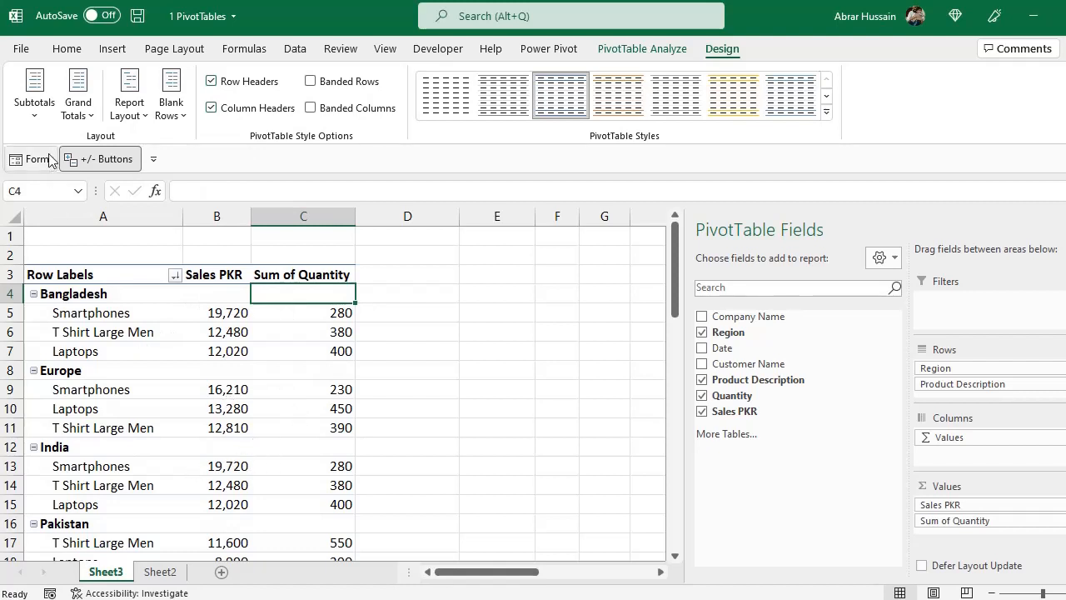
# Show all subtotals at the bottom of each region group, and undo the change
pyautogui.click(35, 98)
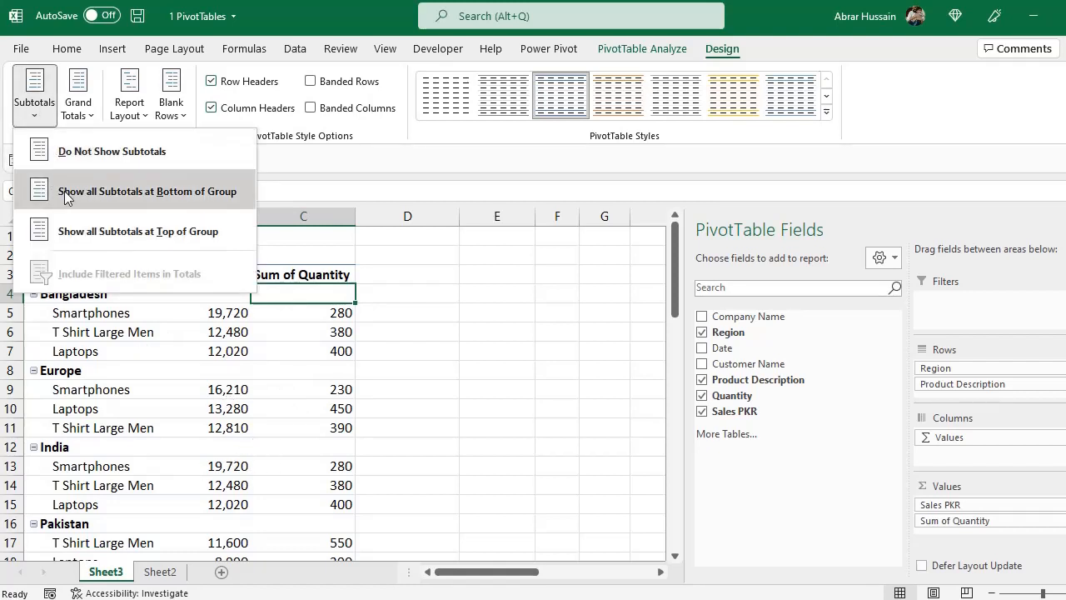
pyautogui.click(217, 193)
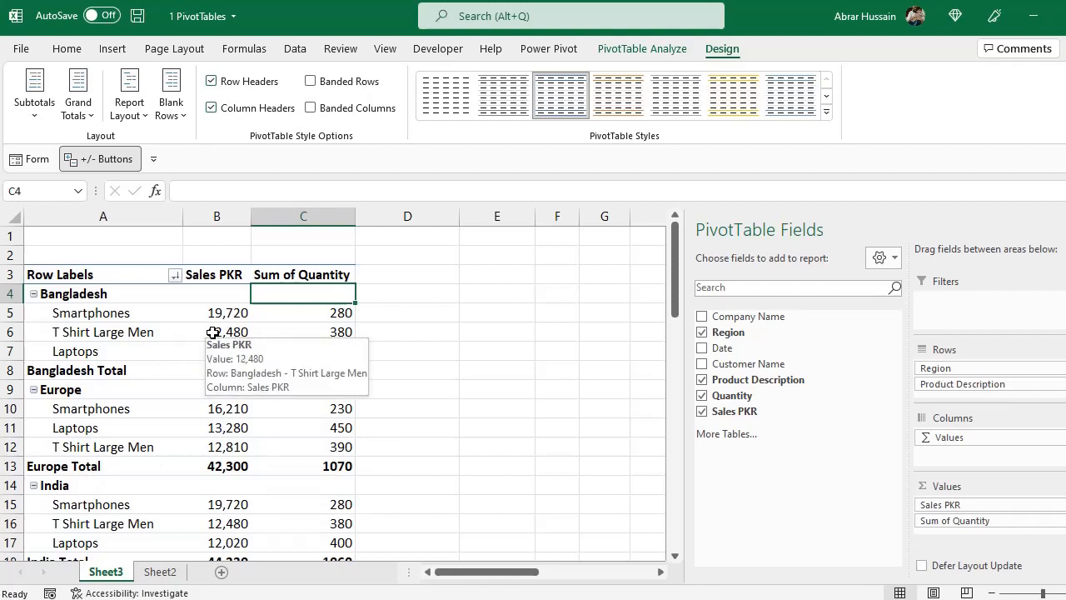
pyautogui.hotkey('ctrl', 'z')
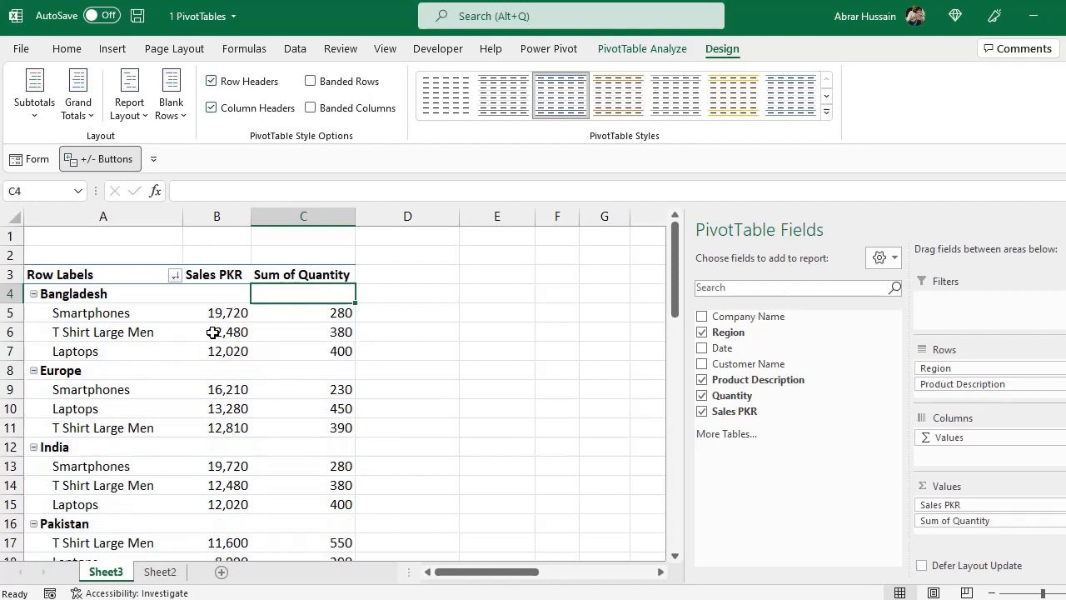
# Show all subtotals at the top of each region group and look through the report
pyautogui.click(37, 116)
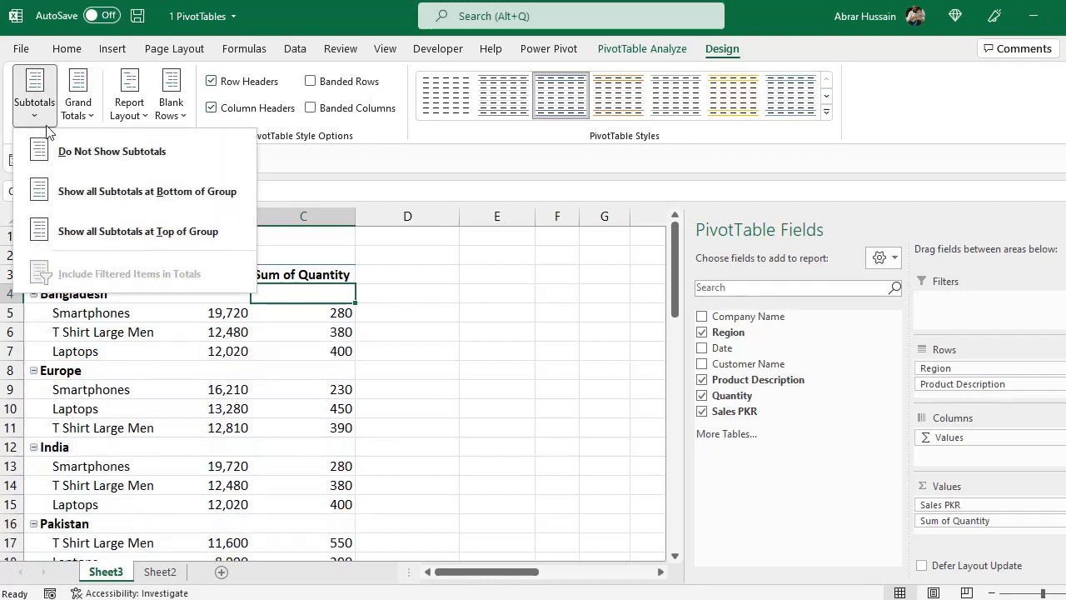
pyautogui.click(88, 231)
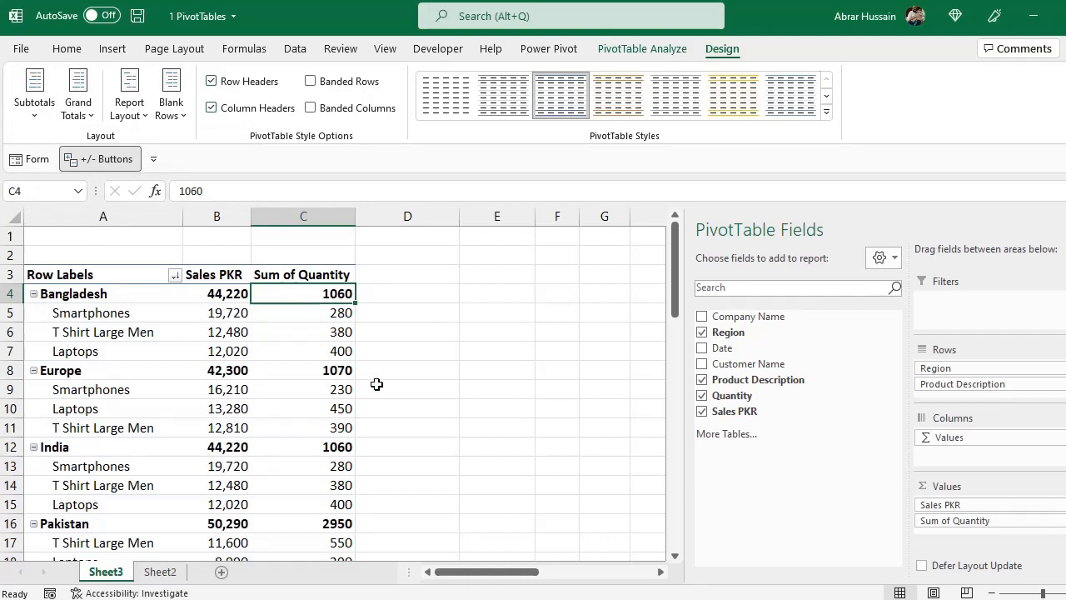
pyautogui.scroll(-3, 376, 390)
pyautogui.scroll(2, 375, 396)
# Show all subtotals at the bottom of each region group and check the total rows beneath the products
pyautogui.click(27, 110)
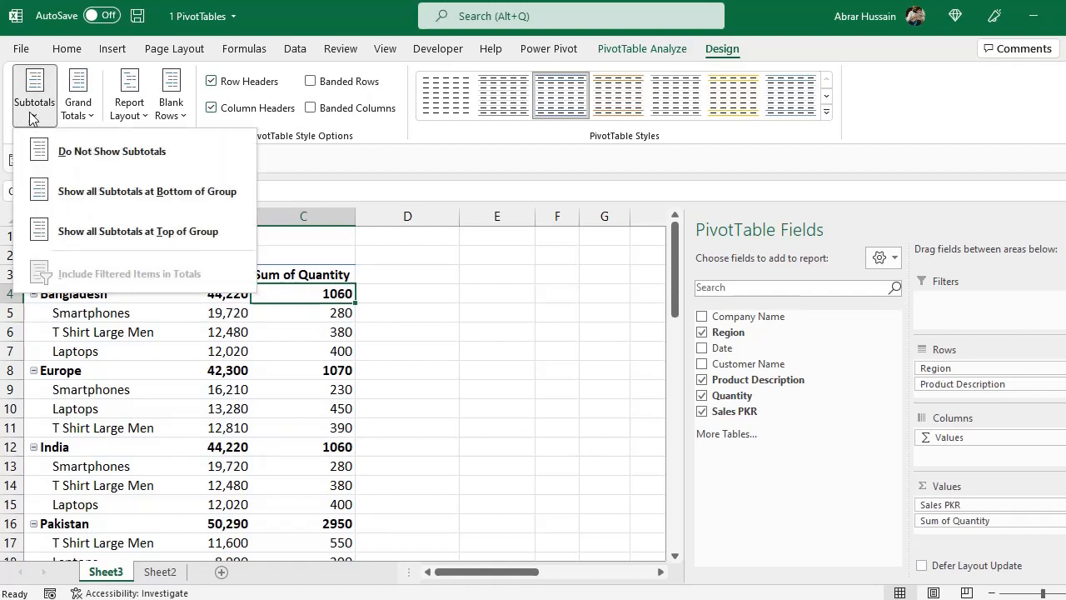
pyautogui.click(84, 198)
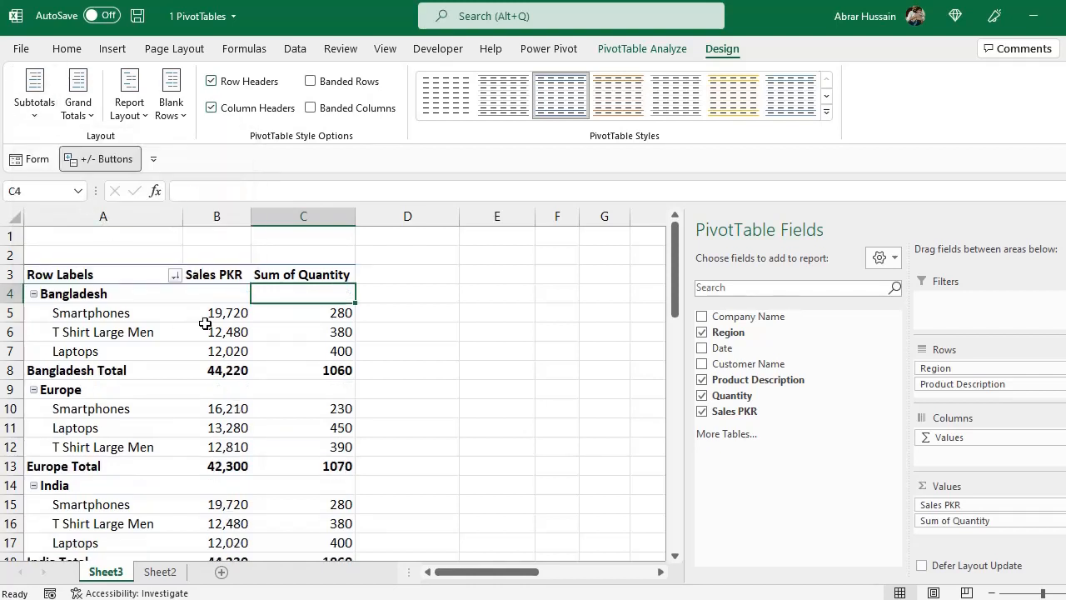
pyautogui.click(96, 323)
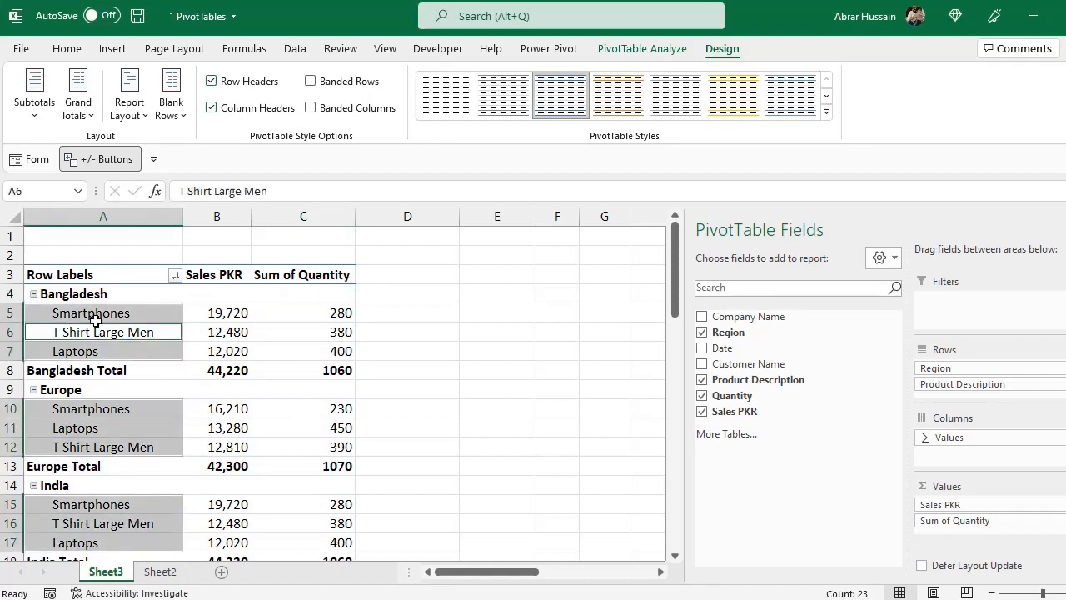
pyautogui.moveTo(96, 321); pyautogui.dragTo(93, 357)
pyautogui.click(97, 374)
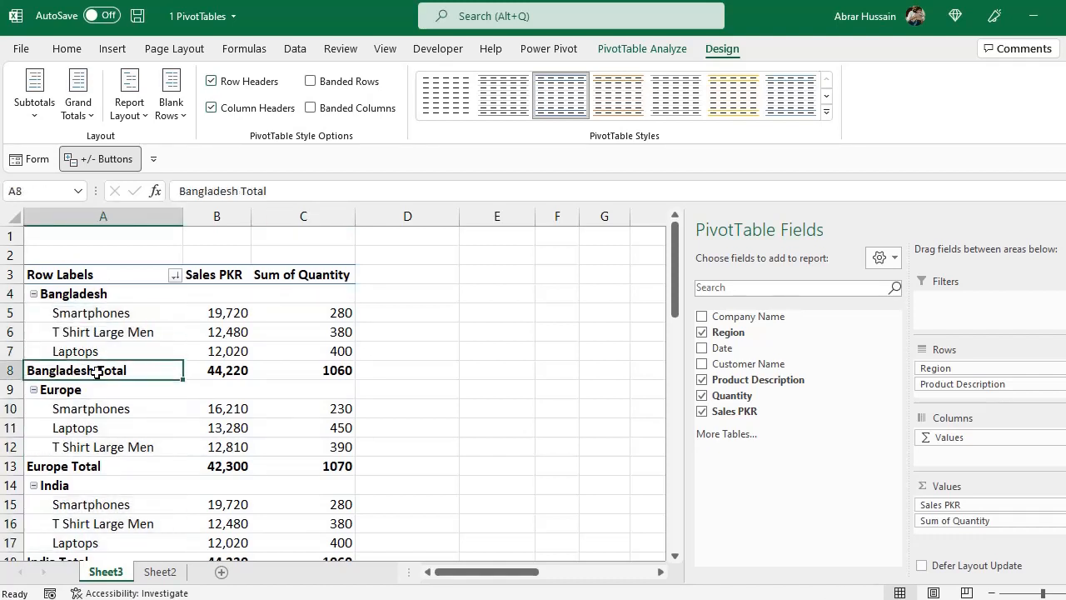
pyautogui.scroll(-2, 100, 436)
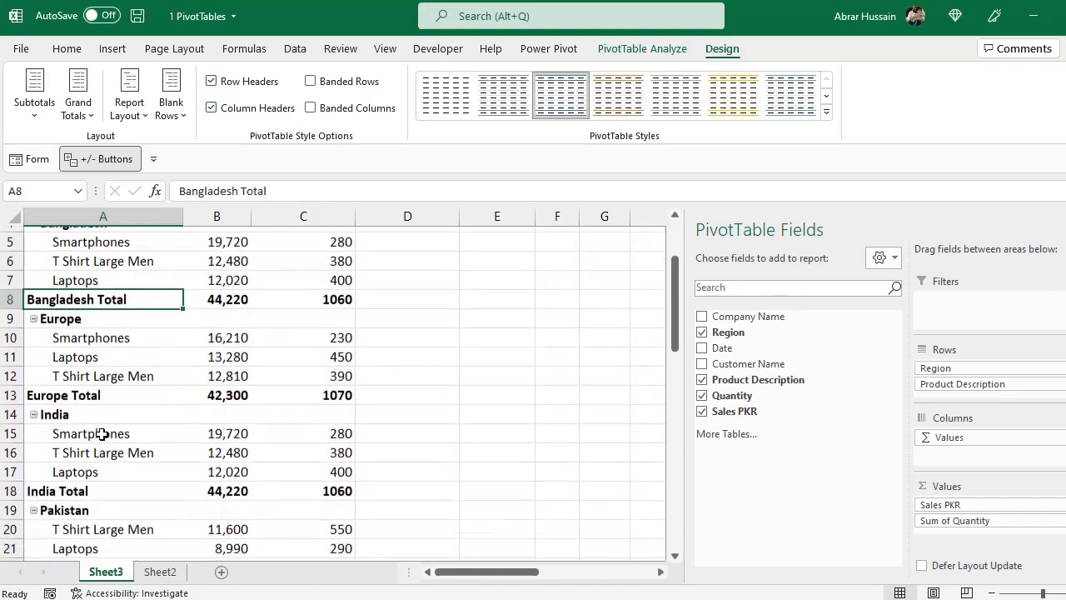
pyautogui.scroll(2, 100, 433)
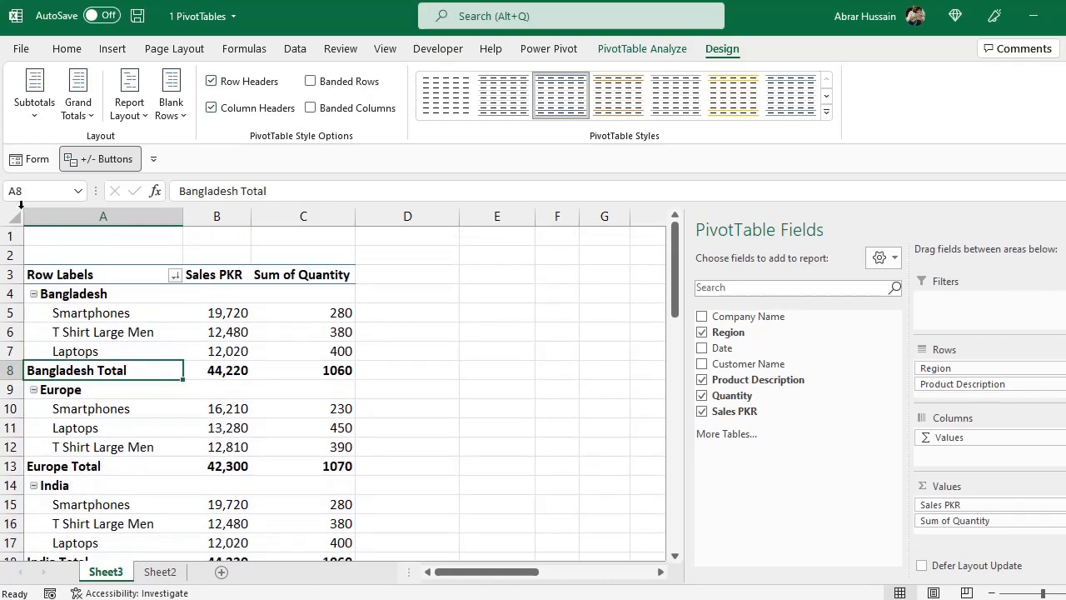
# Turn off the grand totals for rows and columns and check the end of the region report
pyautogui.click(34, 93)
pyautogui.click(34, 93)
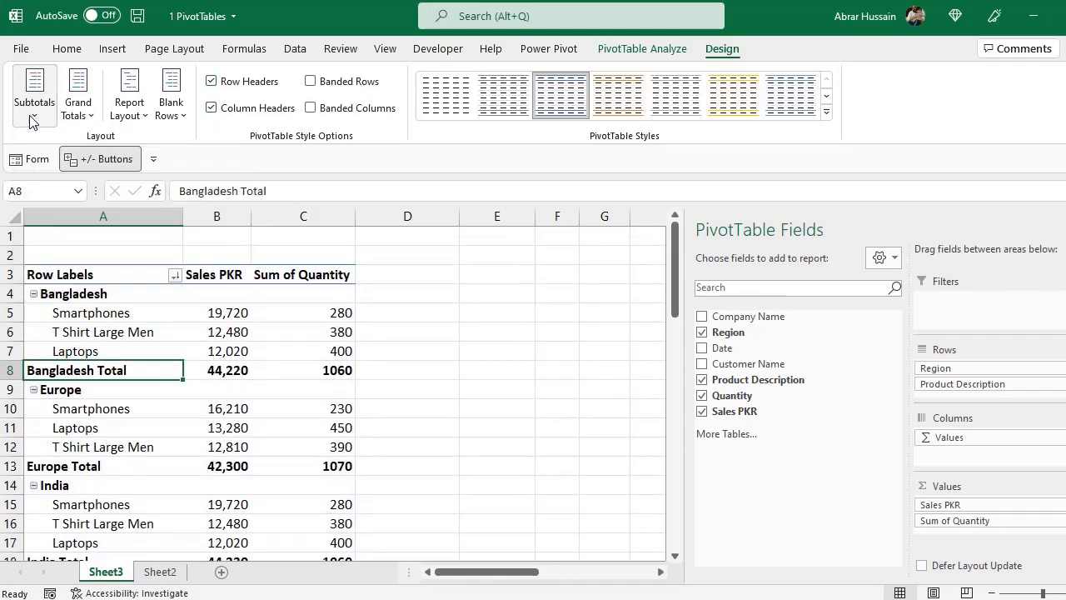
pyautogui.click(72, 123)
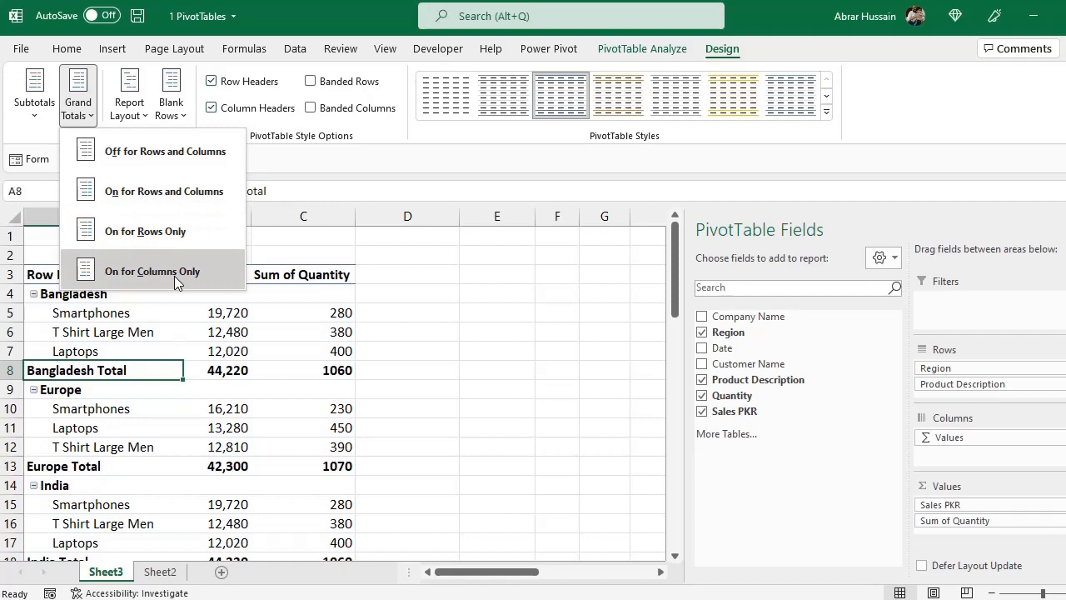
pyautogui.click(155, 152)
pyautogui.scroll(-9, 258, 361)
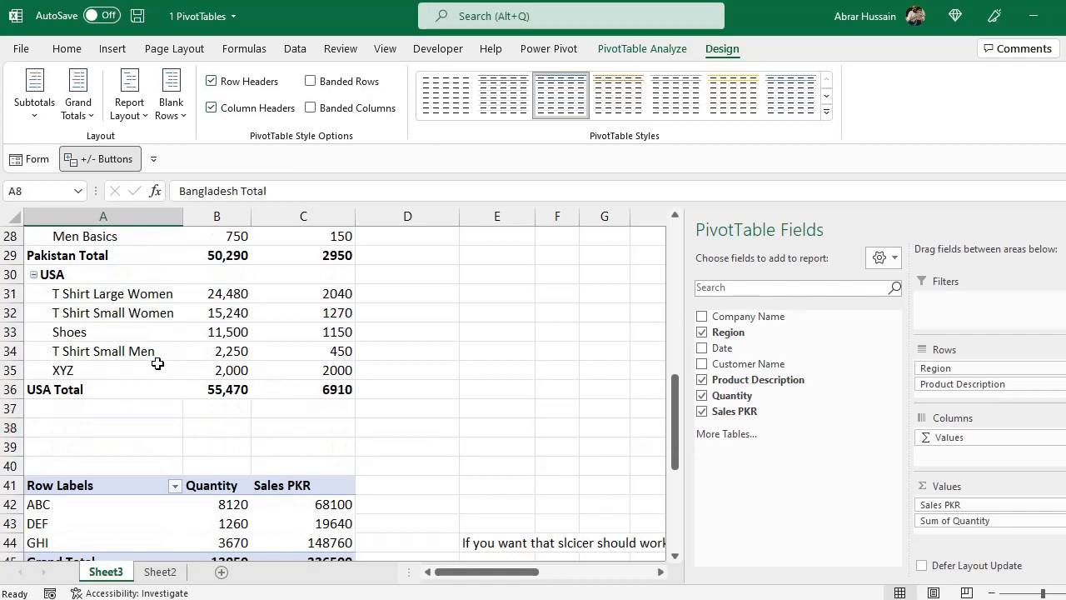
pyautogui.scroll(6, 152, 358)
# Turn on the grand totals for both rows and columns and check the report's last row
pyautogui.click(72, 113)
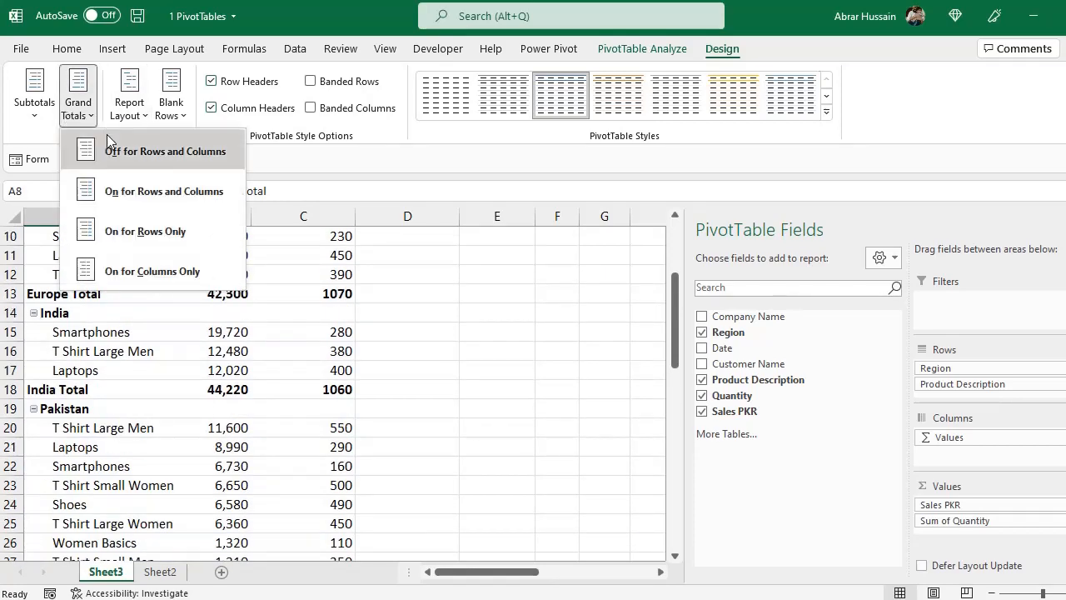
pyautogui.click(119, 195)
pyautogui.scroll(-5, 308, 438)
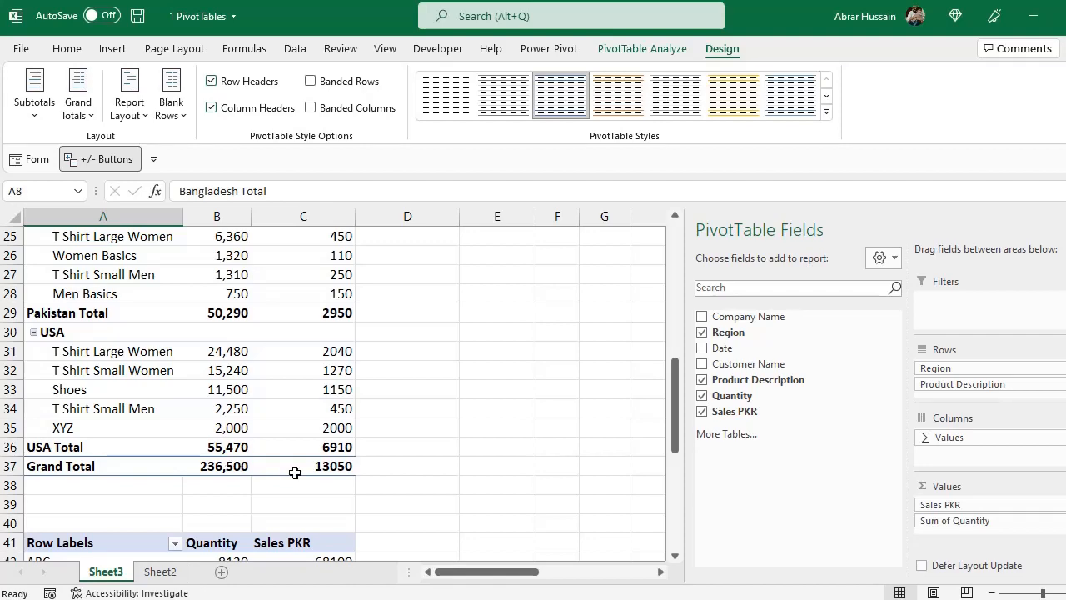
pyautogui.scroll(8, 333, 434)
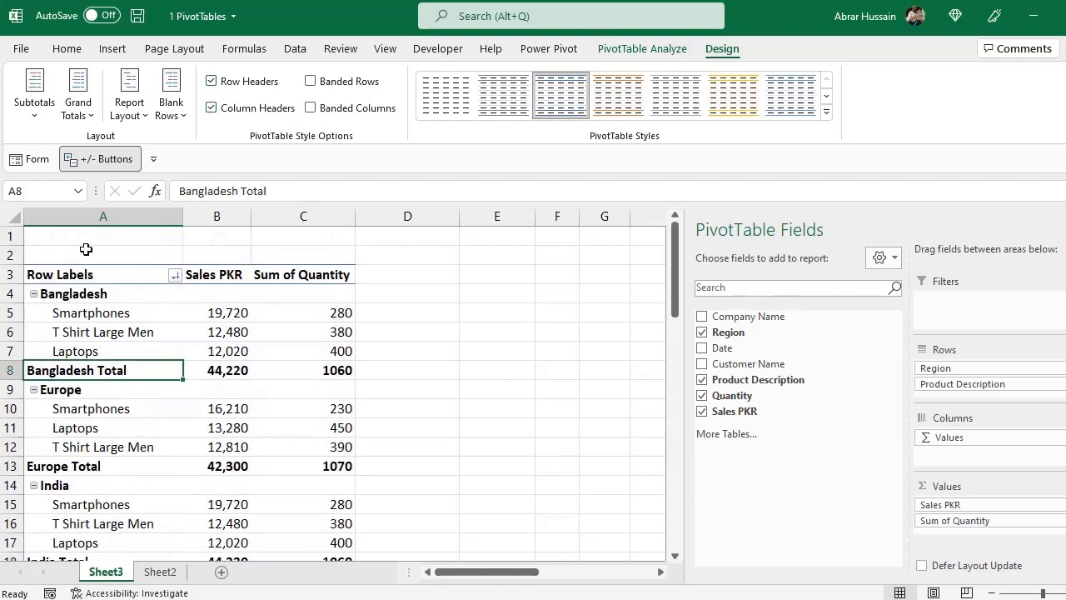
# Show the region and product report in Compact Form
pyautogui.click(74, 110)
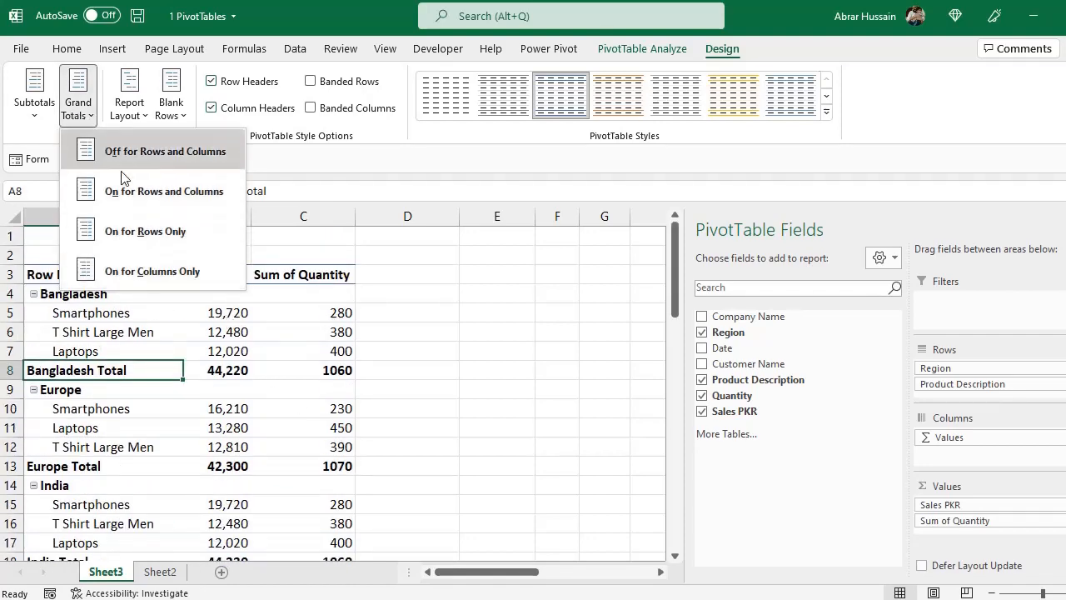
pyautogui.click(131, 117)
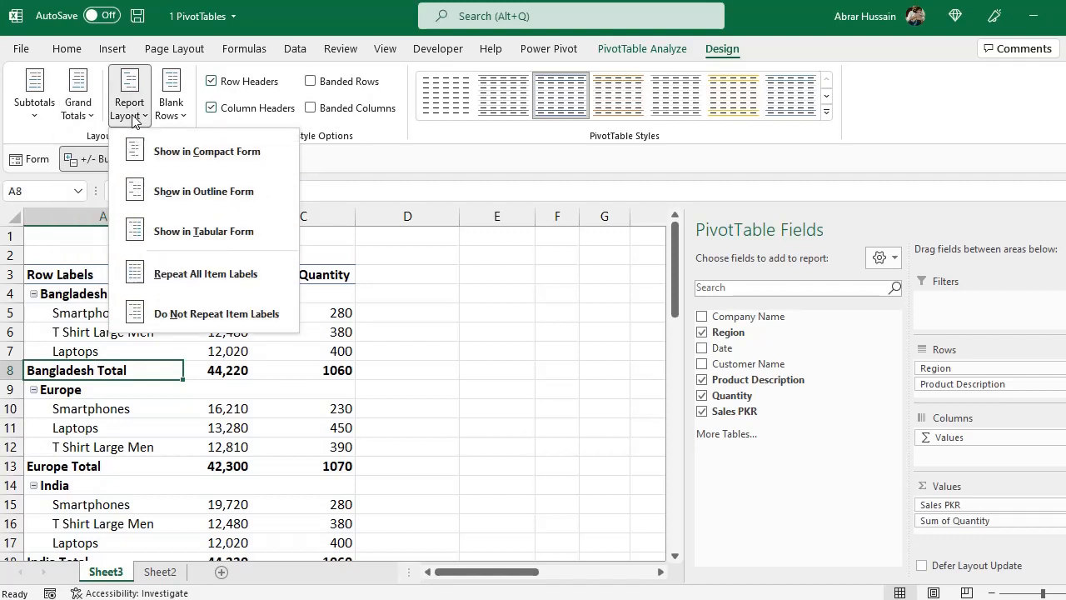
pyautogui.click(208, 157)
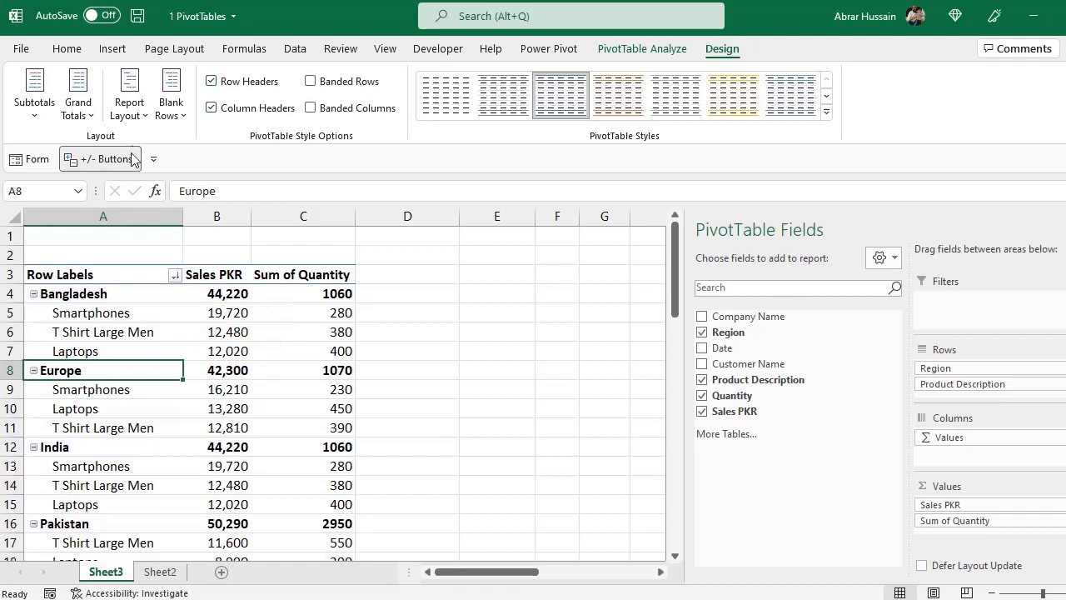
# Show the report in Outline Form and examine how the Region column is laid out beside the products
pyautogui.click(129, 104)
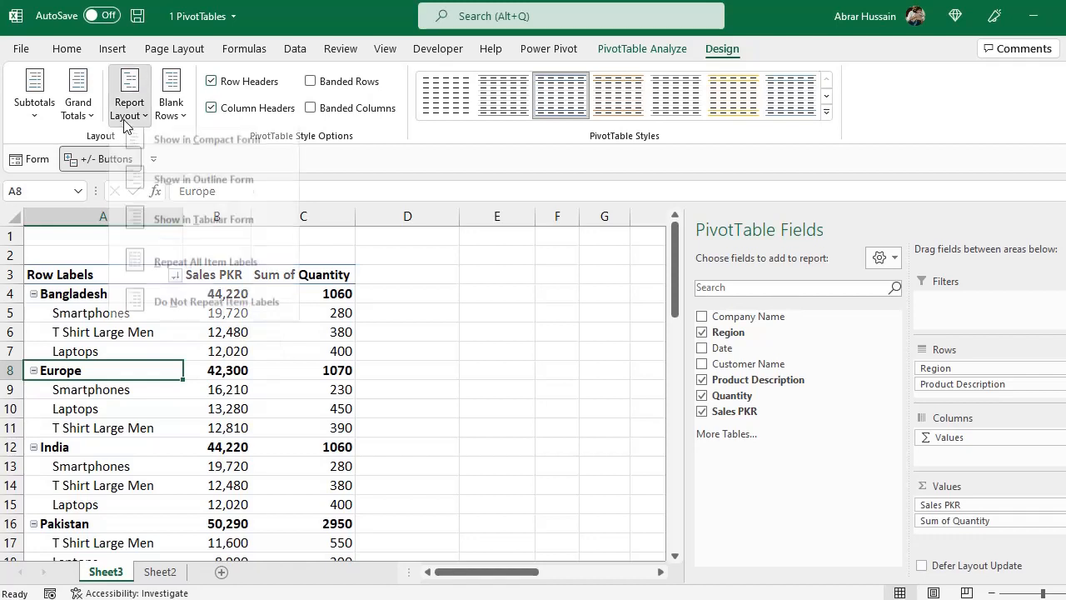
pyautogui.click(158, 190)
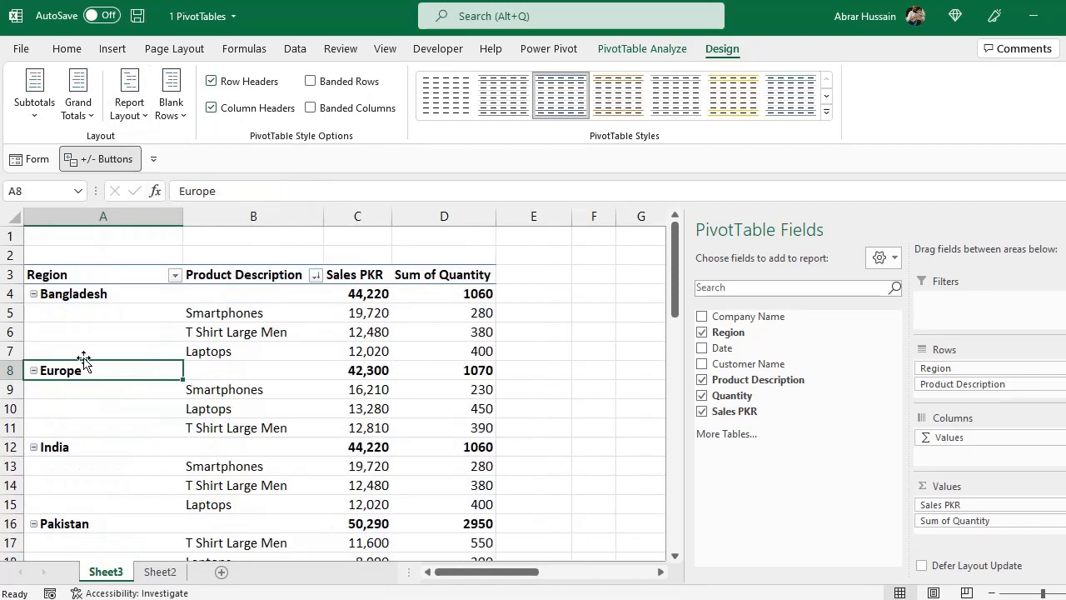
pyautogui.moveTo(98, 294); pyautogui.dragTo(411, 469)
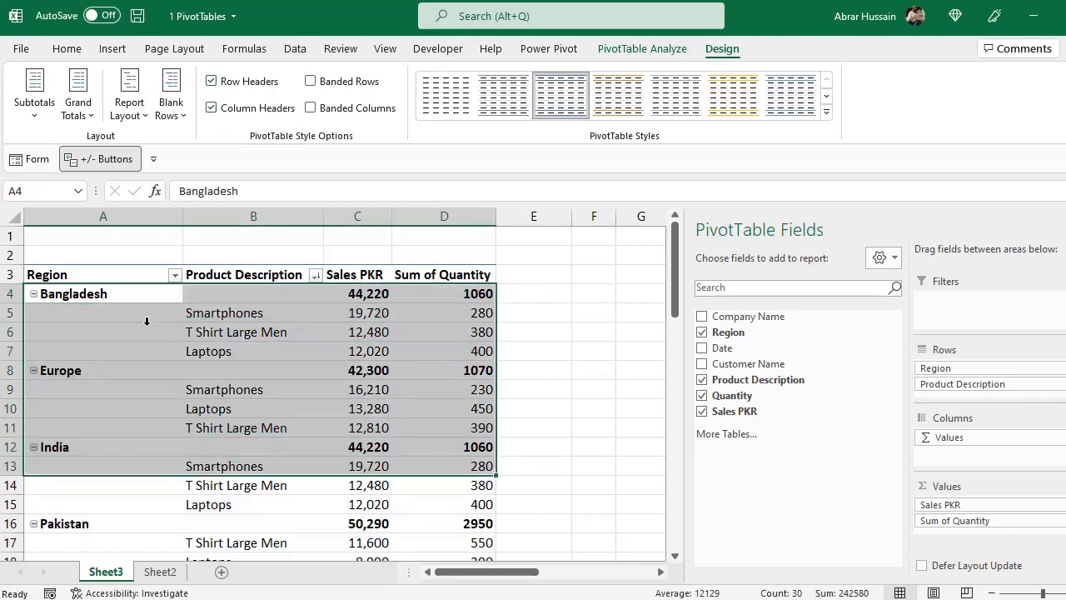
pyautogui.moveTo(86, 295); pyautogui.dragTo(87, 344)
pyautogui.click(78, 375)
pyautogui.press('Up')
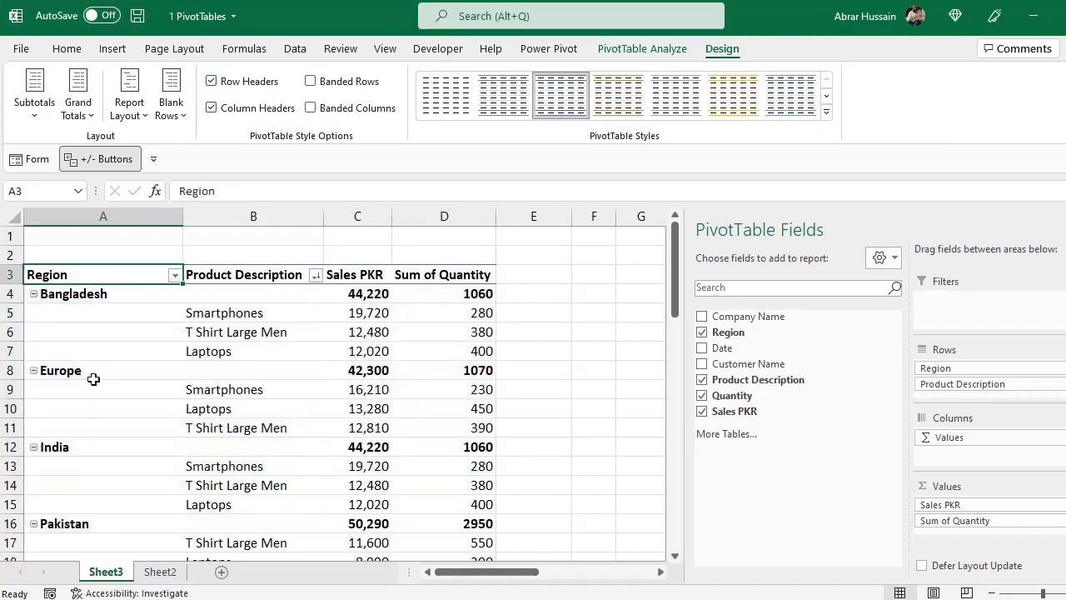
pyautogui.click(103, 300)
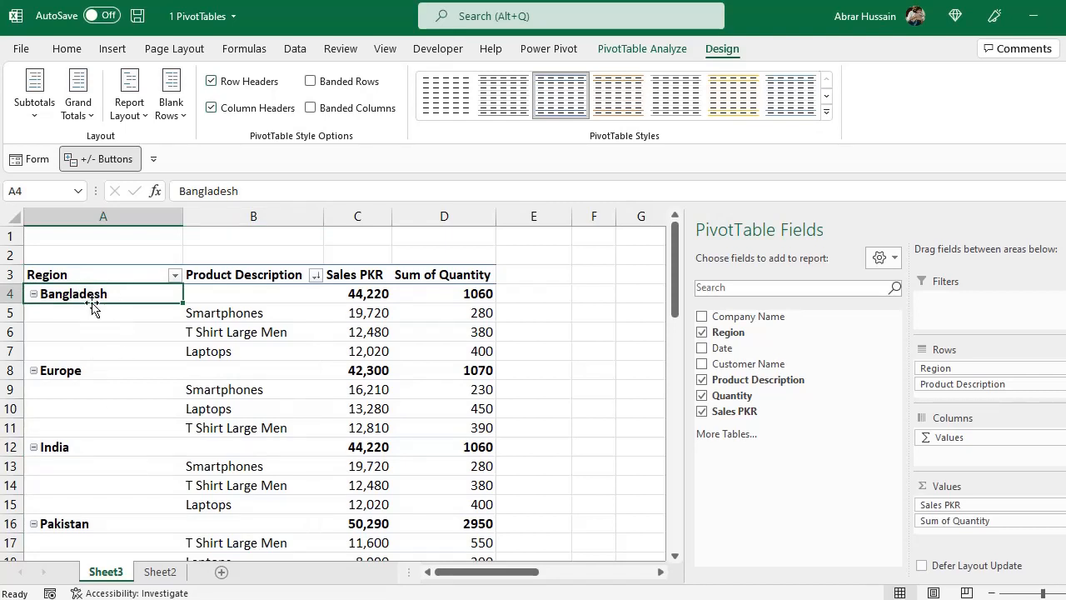
pyautogui.moveTo(95, 292); pyautogui.dragTo(97, 354)
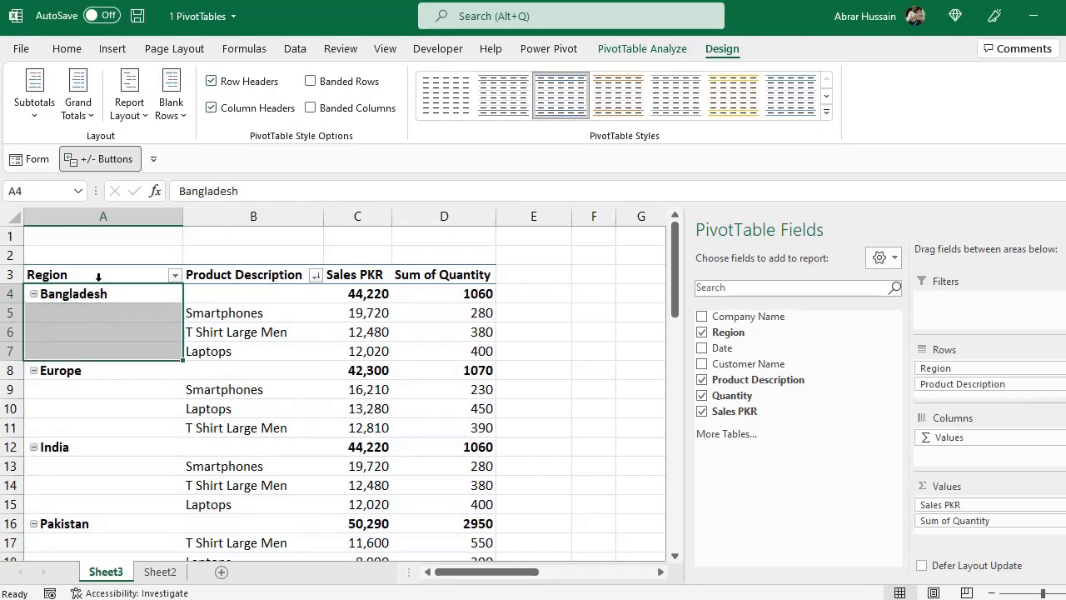
pyautogui.moveTo(119, 299); pyautogui.dragTo(113, 505)
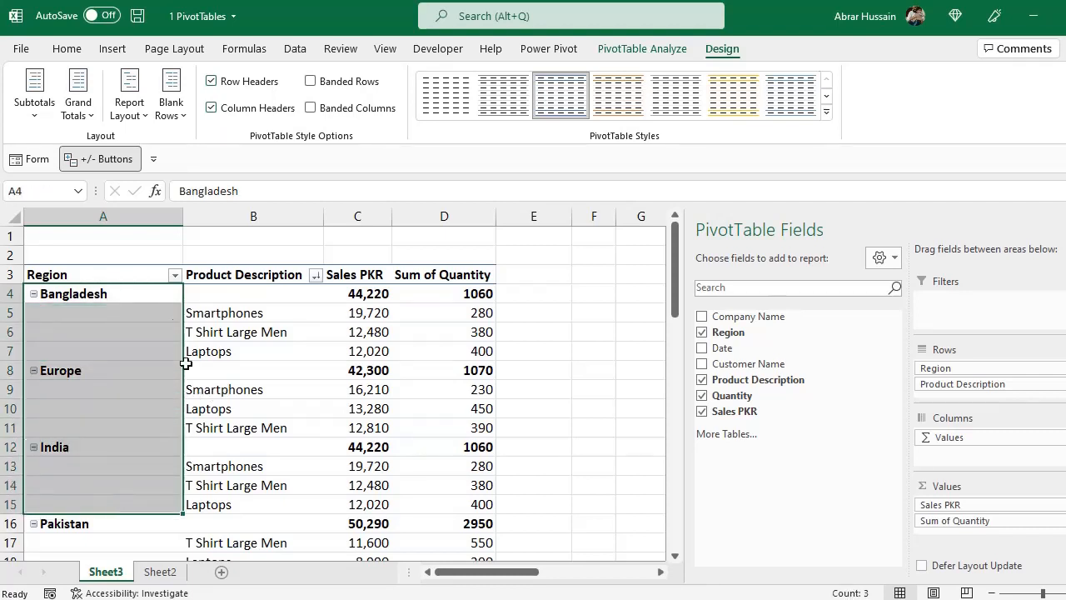
# Show the report in Tabular Form and repeat all item labels in the Region column
pyautogui.click(129, 96)
pyautogui.click(167, 272)
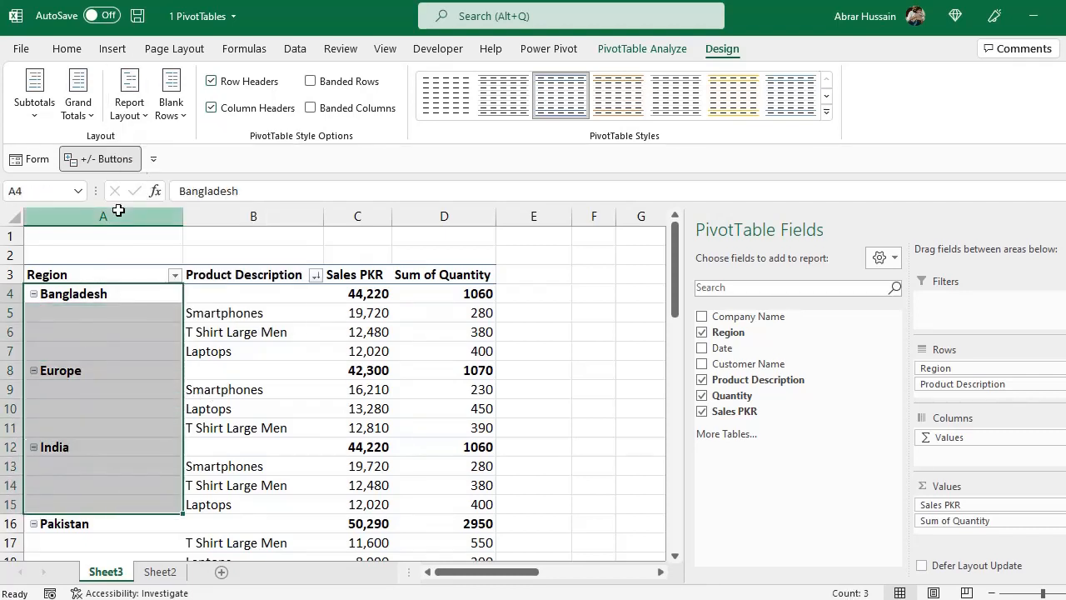
pyautogui.click(129, 96)
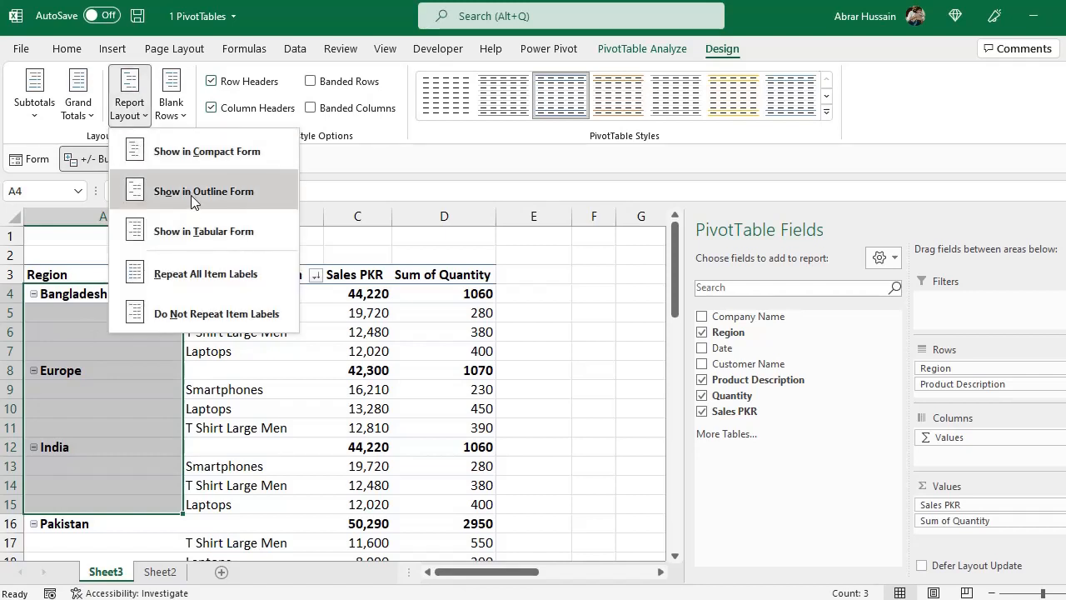
pyautogui.click(195, 233)
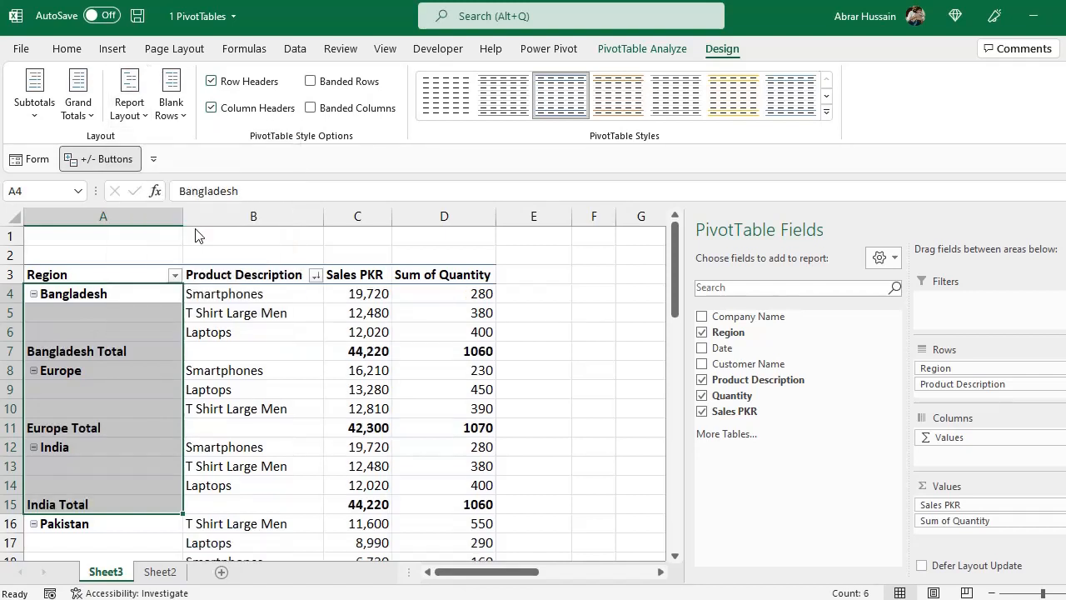
pyautogui.click(139, 118)
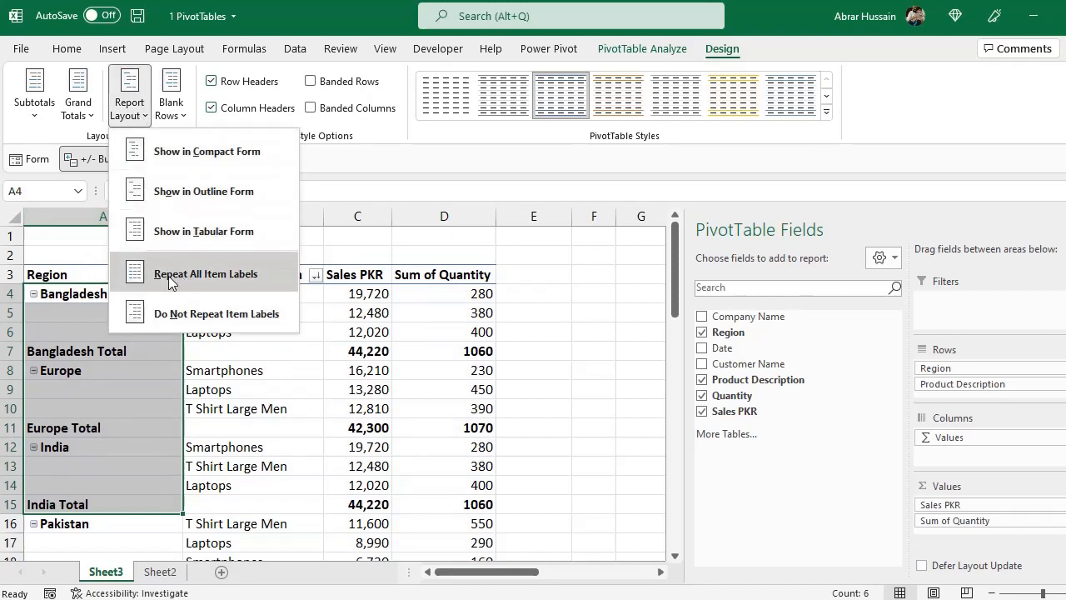
pyautogui.click(230, 281)
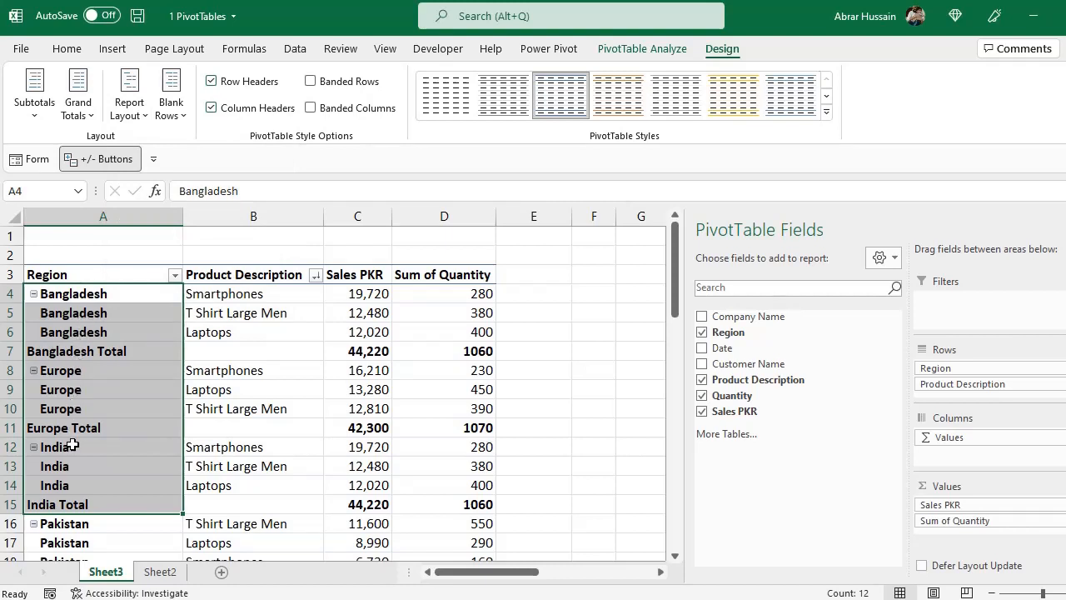
# Switch the report back to Outline Form with all item labels repeated, and check the region names beside the products
pyautogui.click(129, 119)
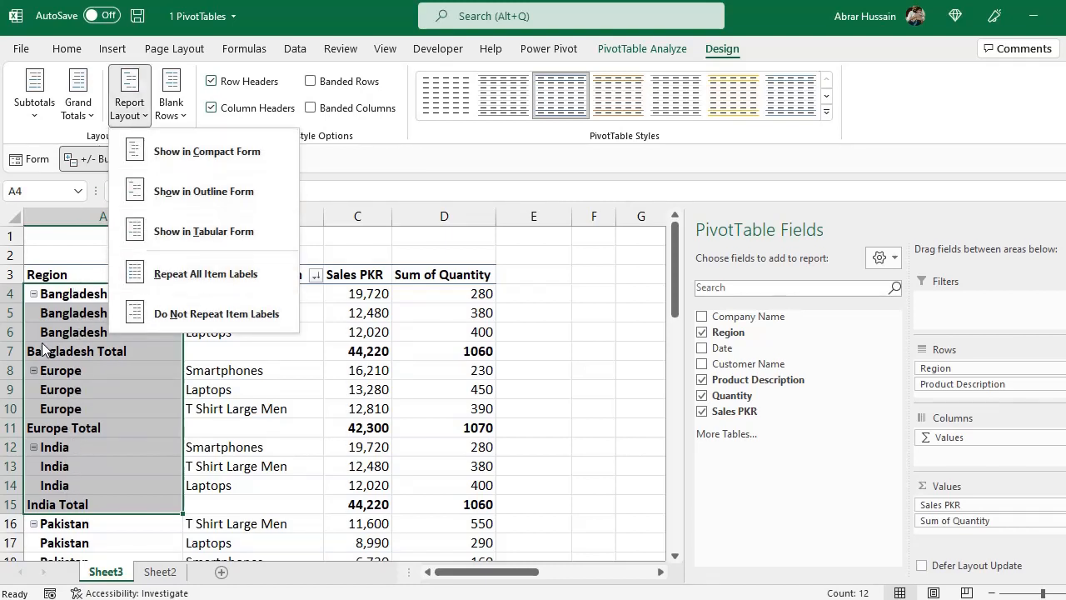
pyautogui.click(206, 192)
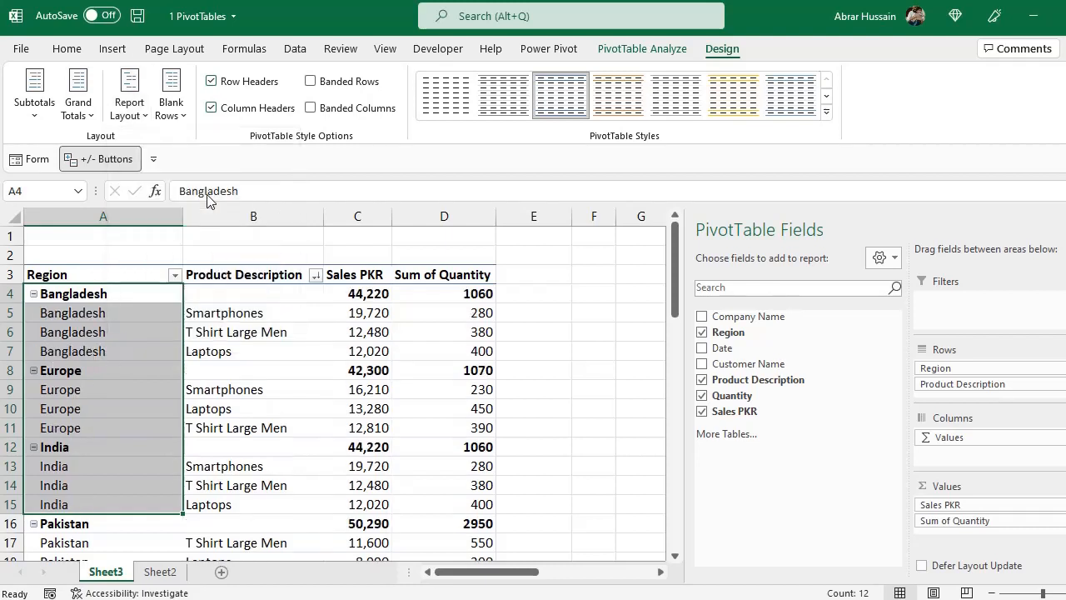
pyautogui.click(129, 96)
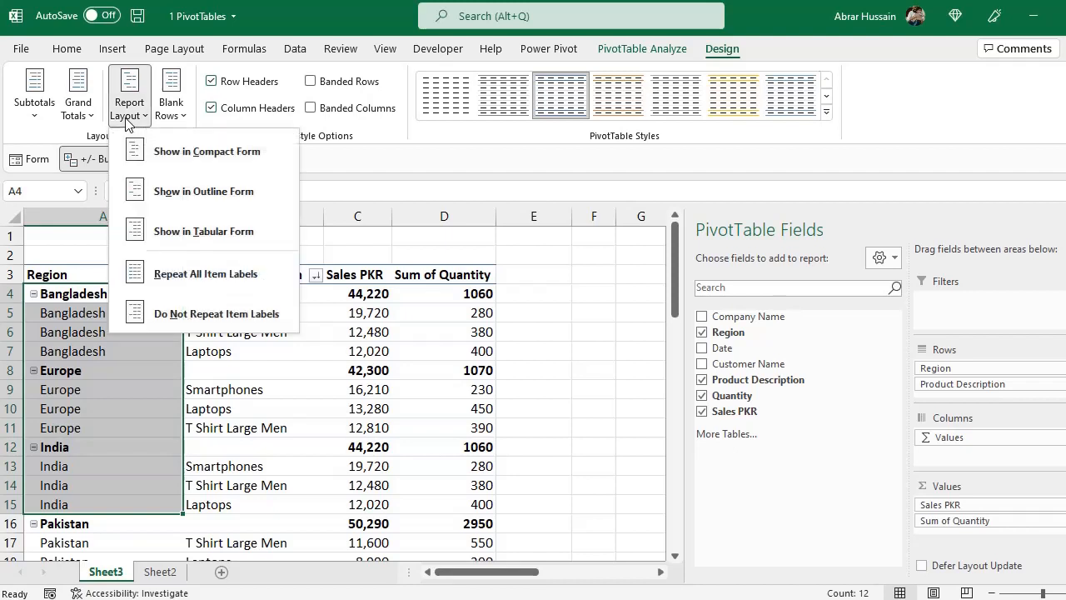
pyautogui.click(227, 275)
pyautogui.moveTo(89, 332); pyautogui.dragTo(88, 312)
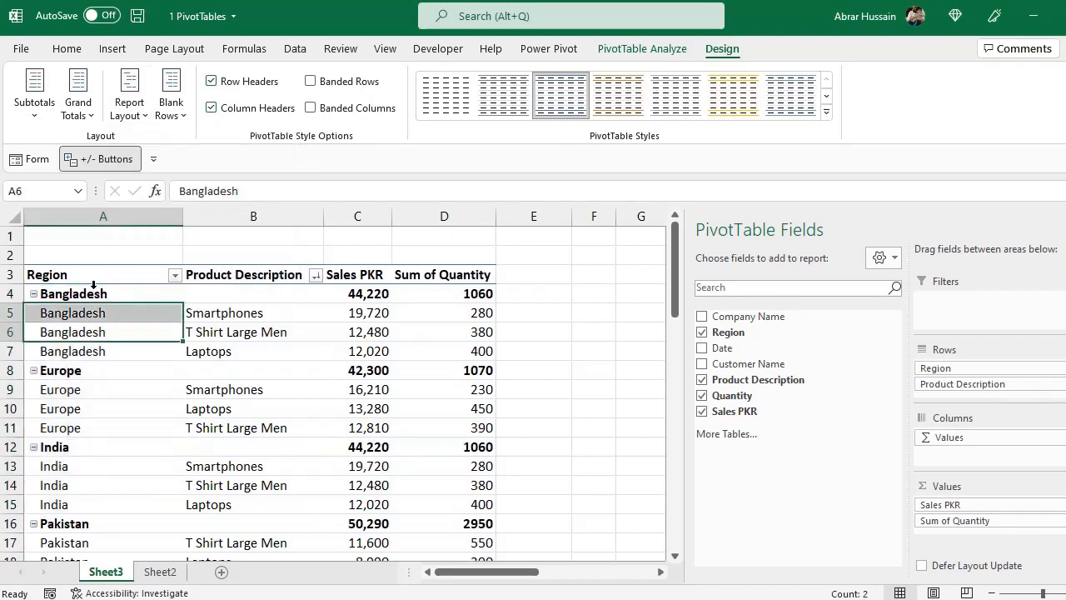
pyautogui.click(93, 285)
pyautogui.scroll(-4, 72, 471)
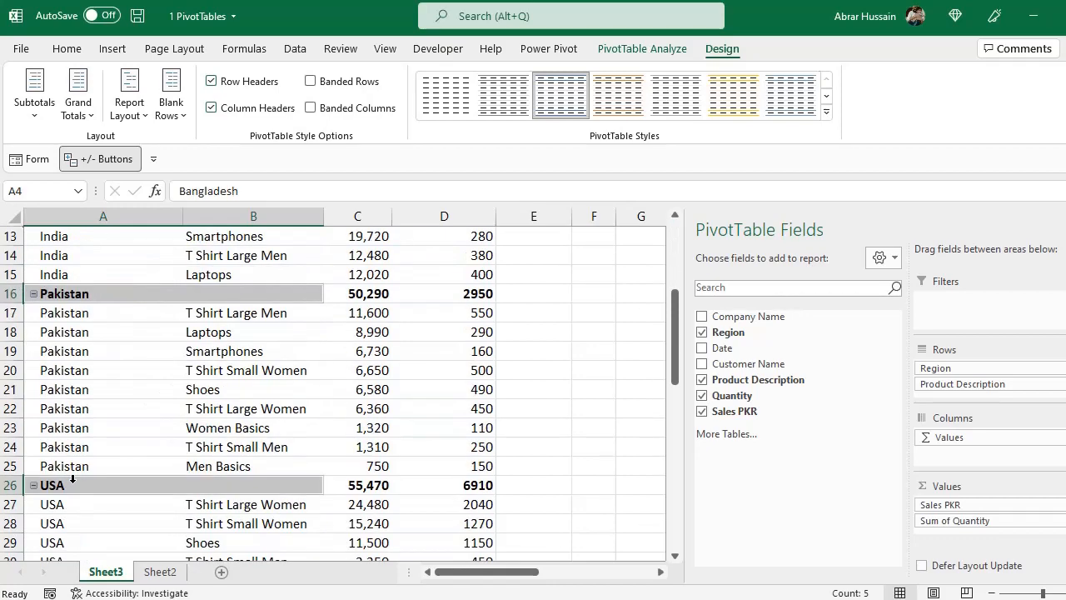
pyautogui.scroll(-3, 72, 478)
pyautogui.scroll(7, 86, 395)
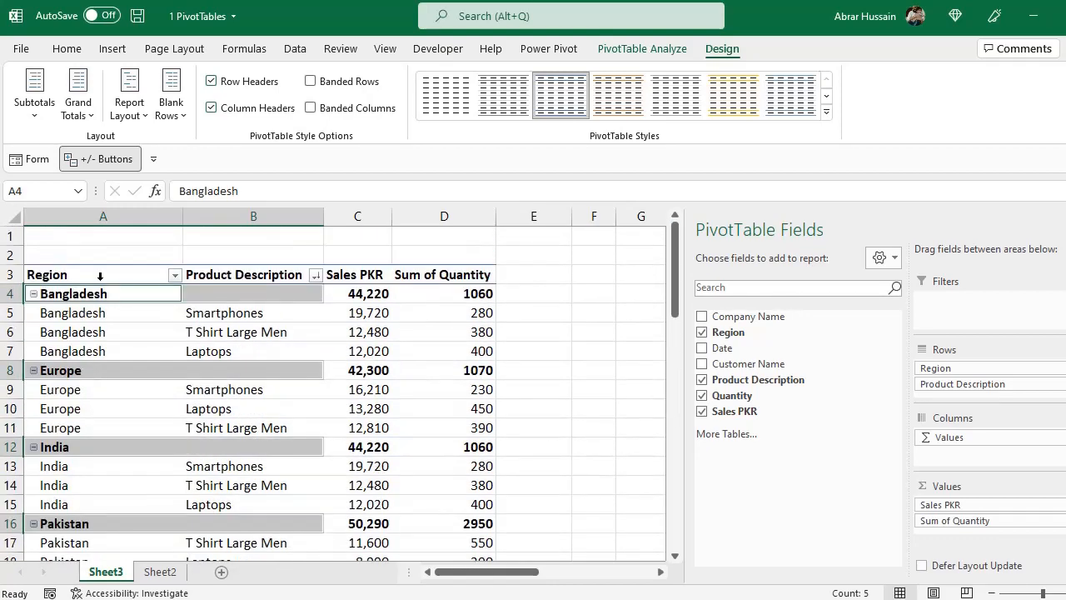
# Turn off the repeated region names with the Do Not Repeat Item Labels option
pyautogui.click(118, 315)
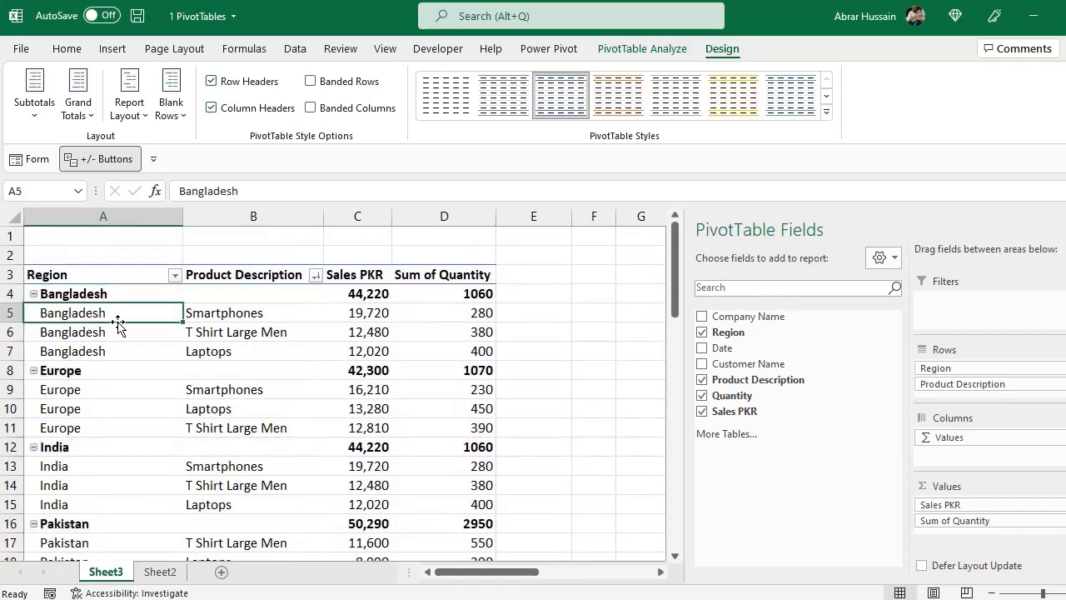
pyautogui.click(129, 100)
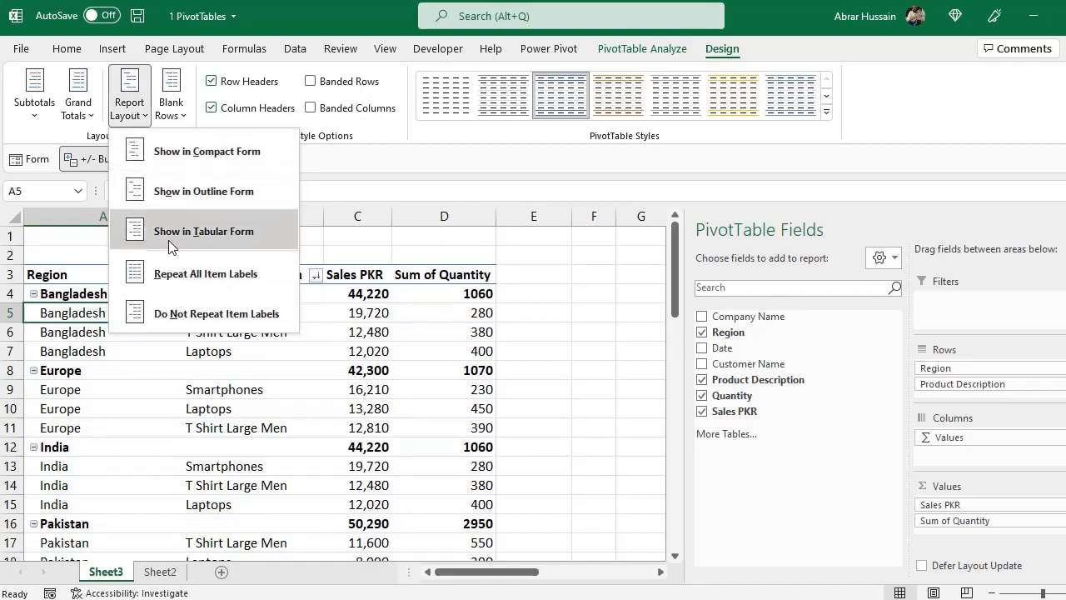
pyautogui.click(222, 316)
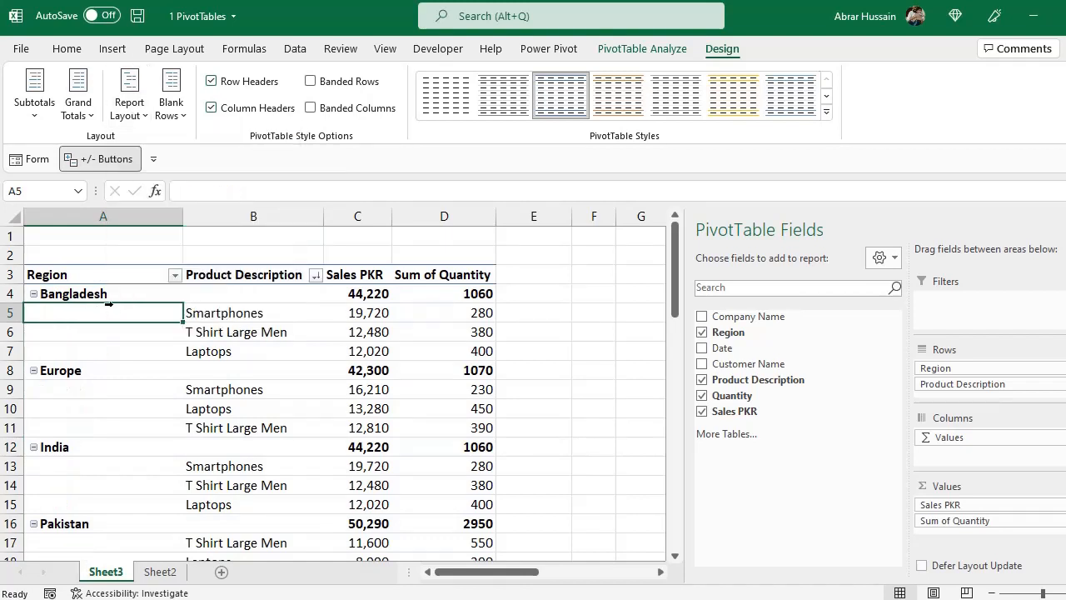
# Insert a blank line after each item, inspect the blank rows between the region groups, and remove the blank lines again
pyautogui.click(169, 124)
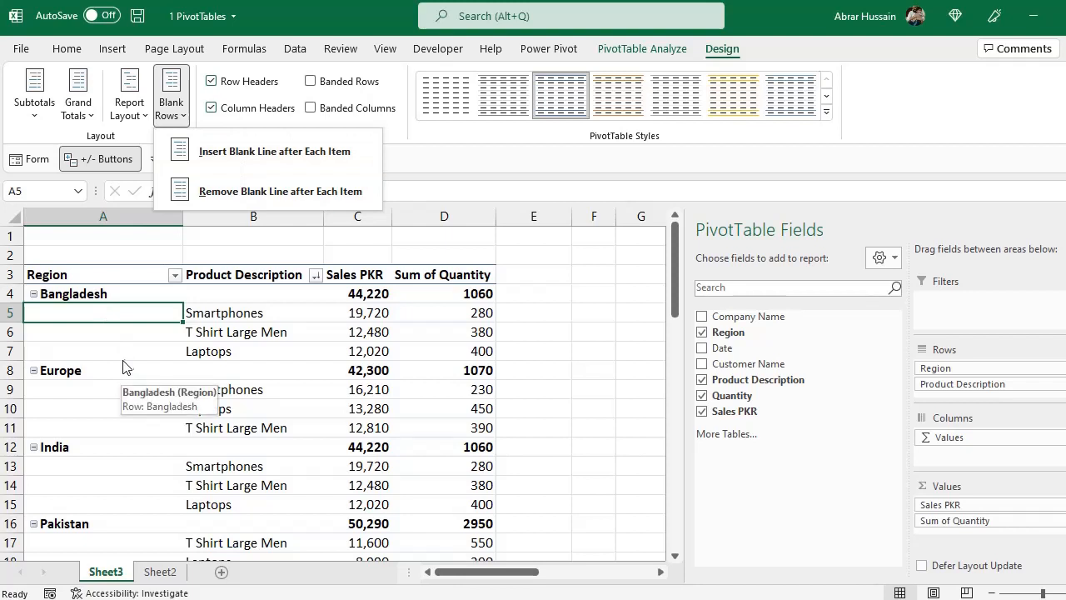
pyautogui.click(208, 151)
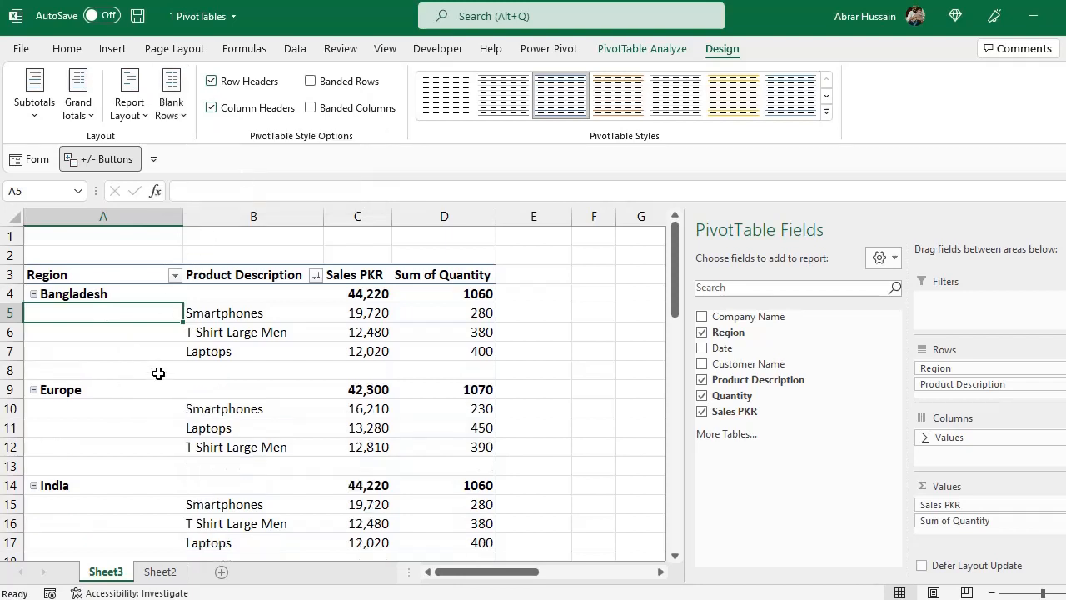
pyautogui.click(76, 358)
pyautogui.click(12, 370)
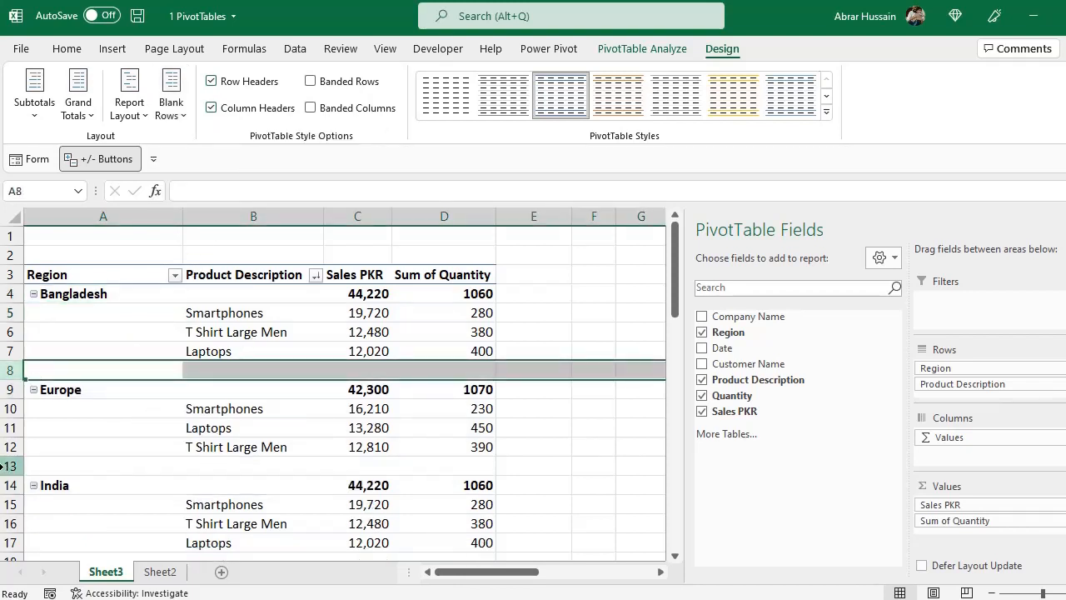
pyautogui.click(127, 473)
pyautogui.click(173, 112)
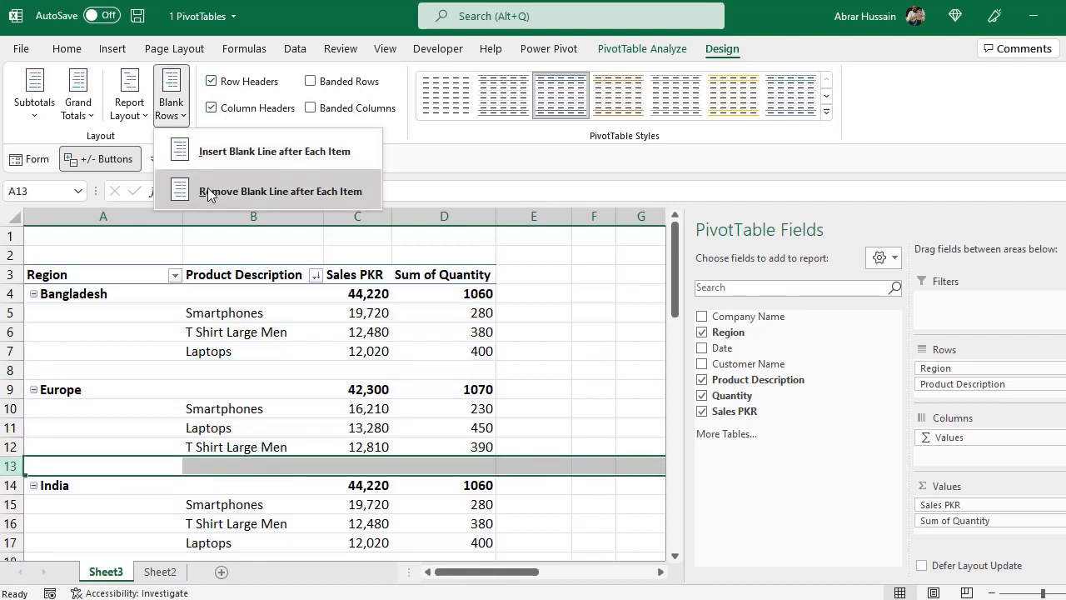
pyautogui.click(235, 190)
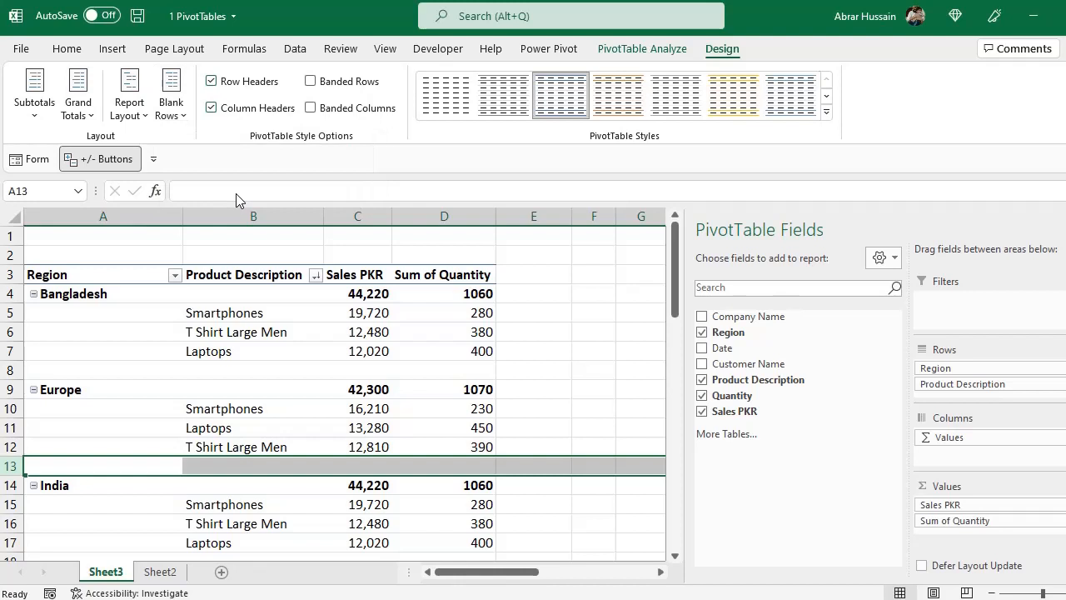
# Select the T Shirt Large Men rows in the report and switch the row headers and column headers off and on again
pyautogui.click(204, 324)
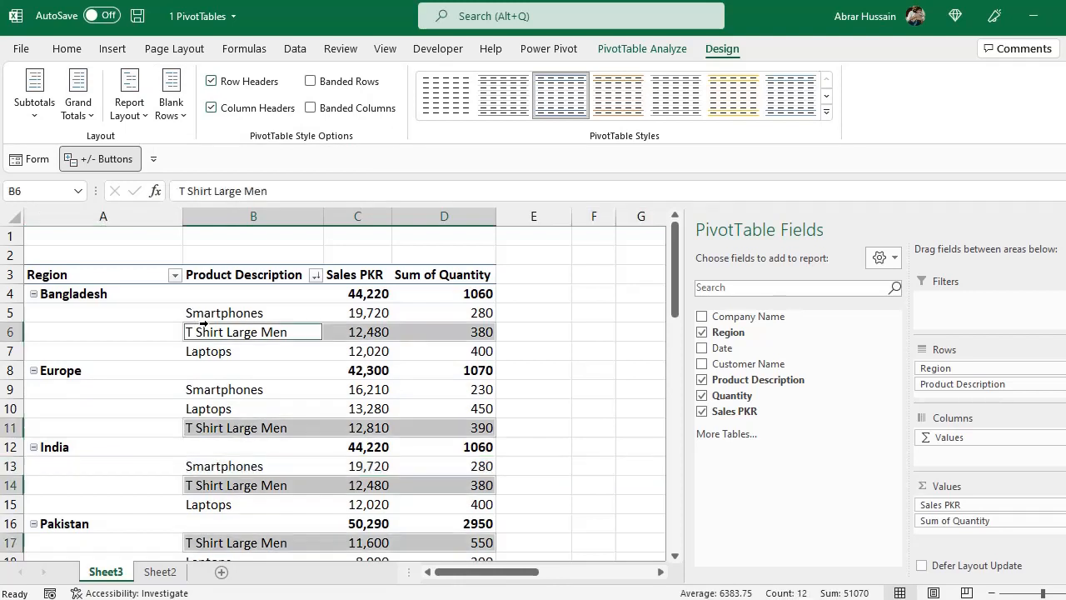
pyautogui.click(213, 82)
pyautogui.click(212, 82)
pyautogui.click(212, 108)
pyautogui.click(212, 108)
# Try banded rows and banded columns on the PivotTable, switching each one off again
pyautogui.click(310, 82)
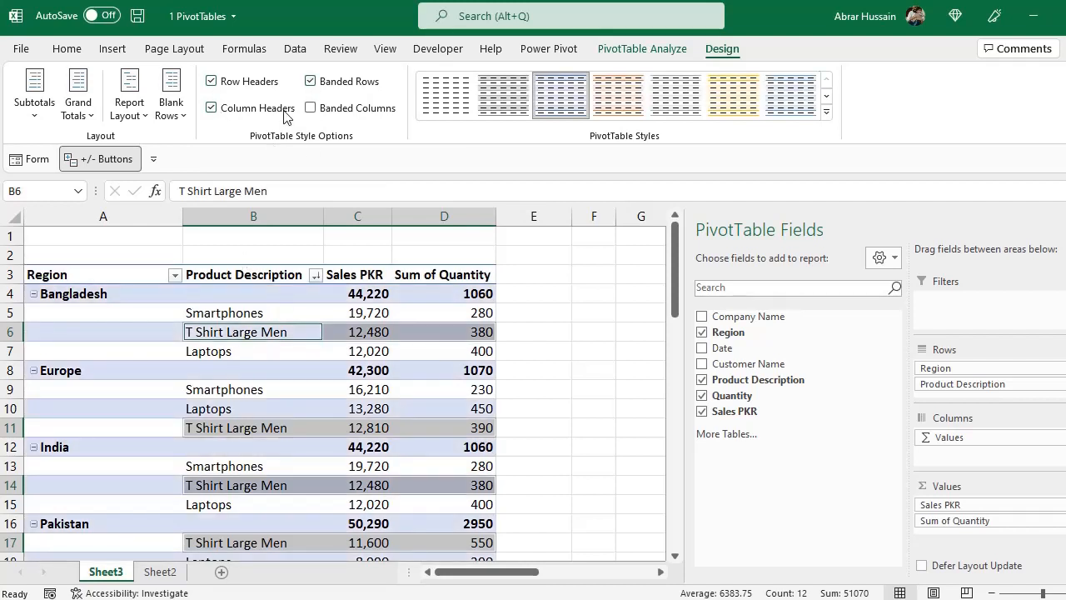
pyautogui.click(311, 81)
pyautogui.click(311, 109)
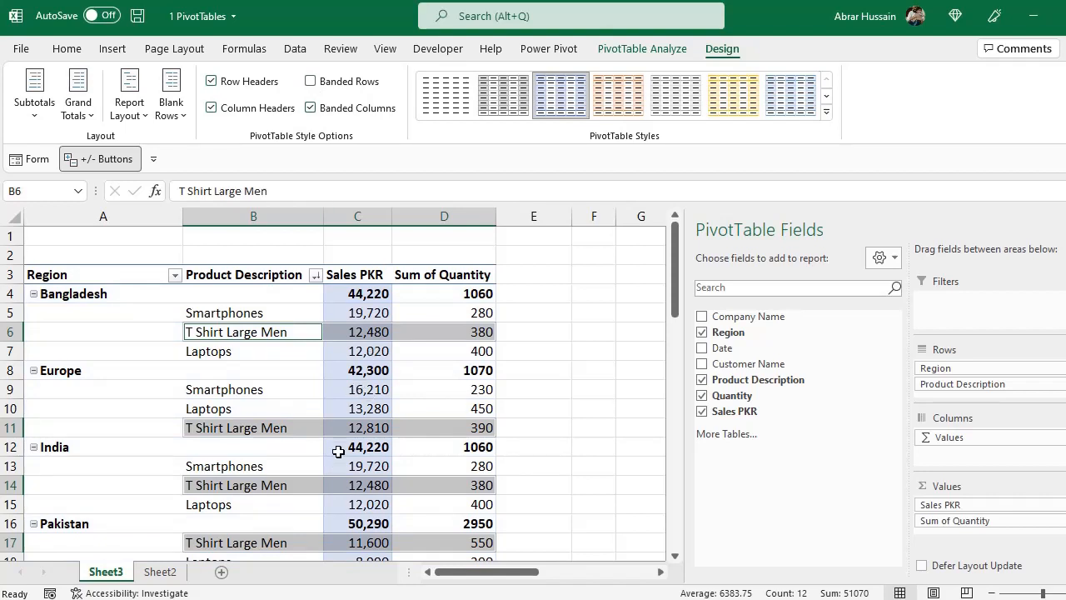
pyautogui.click(311, 108)
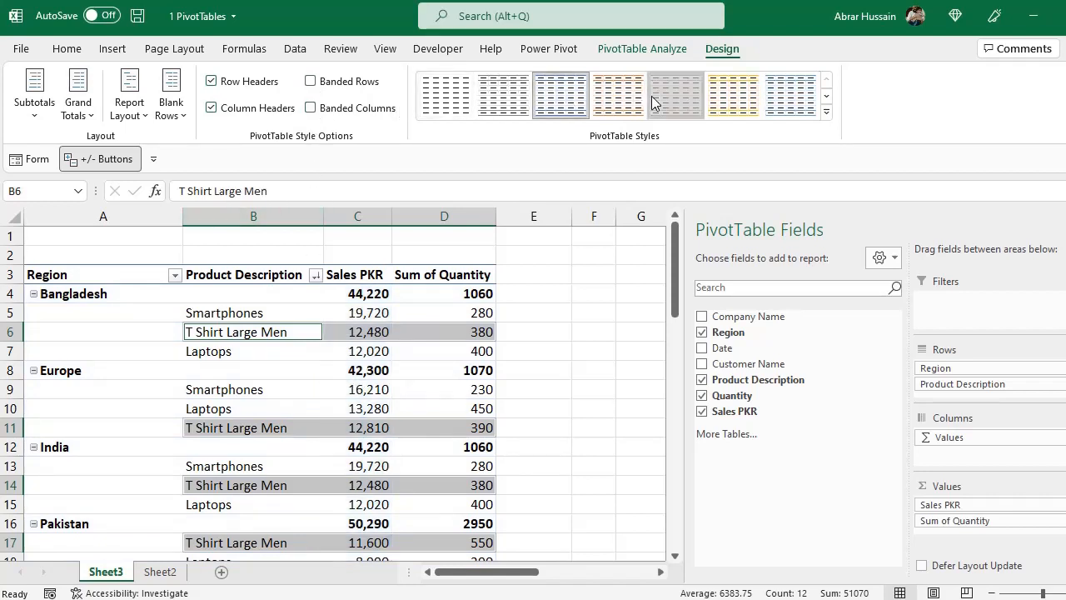
# Apply the last style in the first row of Light PivotTable styles and preview the Medium styles without choosing one
pyautogui.click(826, 110)
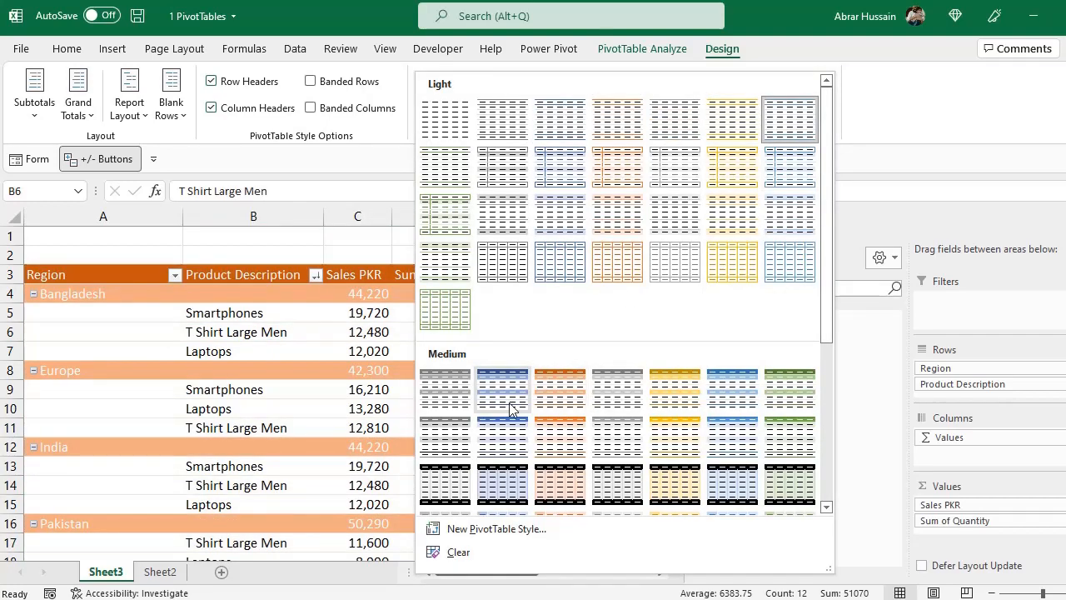
pyautogui.click(758, 51)
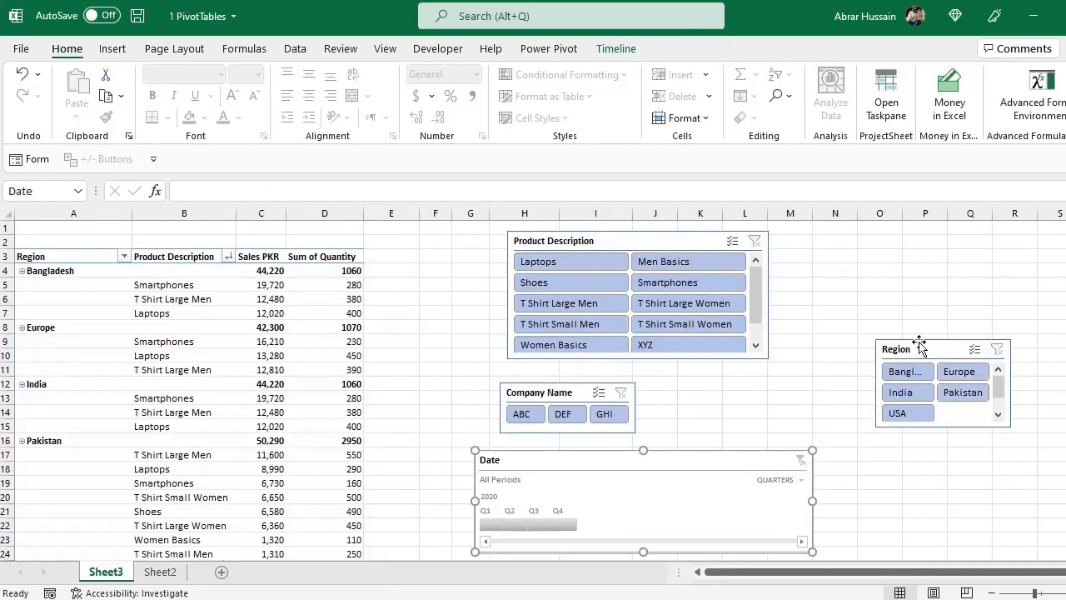
# Remove Product Description from the region report, and move the Company Name and Region slicers close to the Product Description slicer
pyautogui.moveTo(920, 352); pyautogui.dragTo(710, 372)
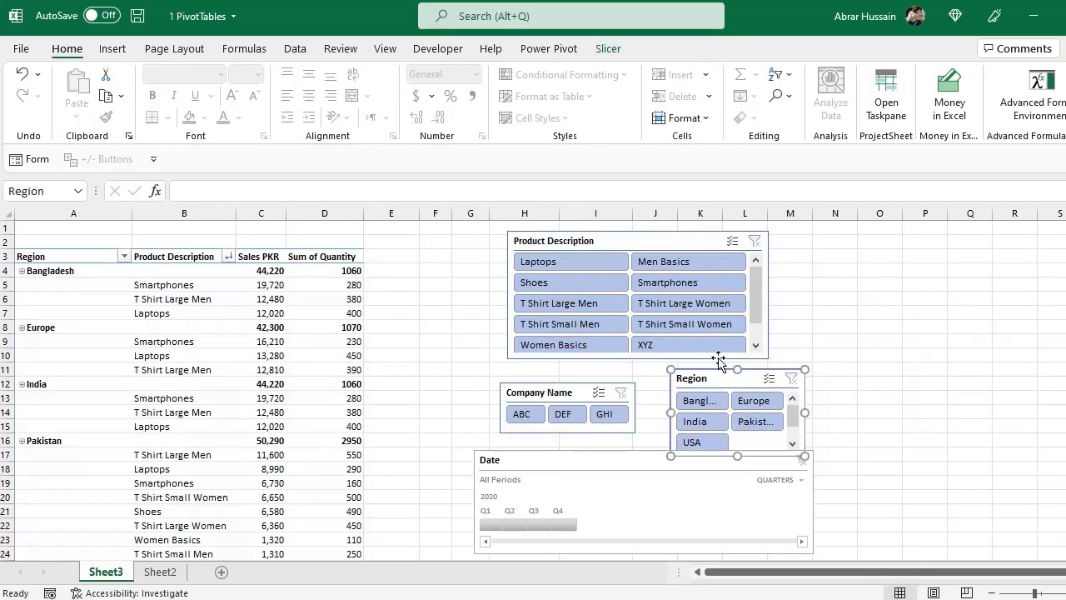
pyautogui.click(187, 321)
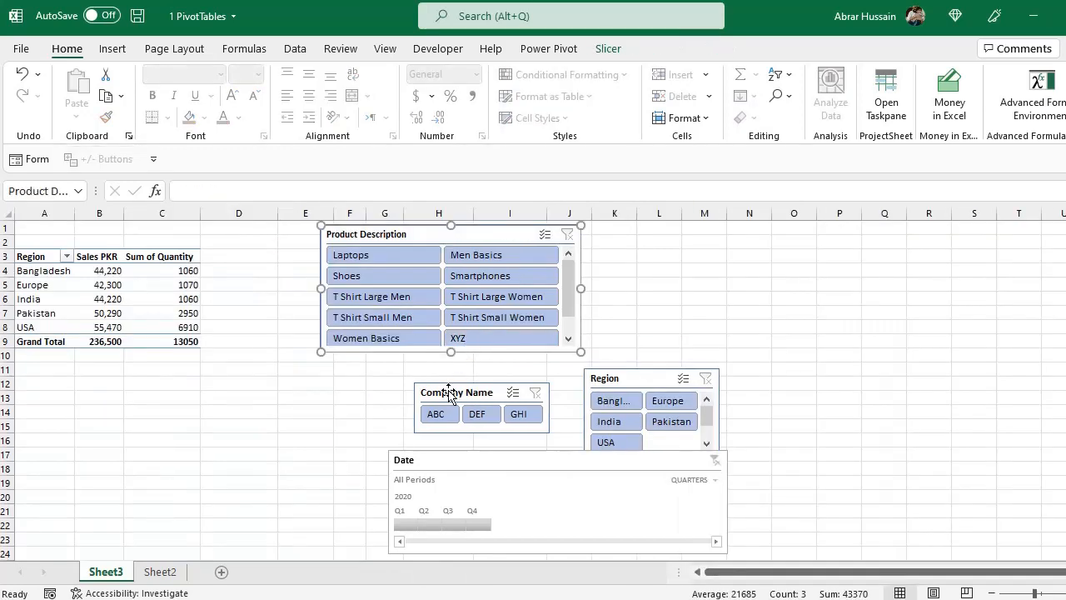
pyautogui.click(354, 377)
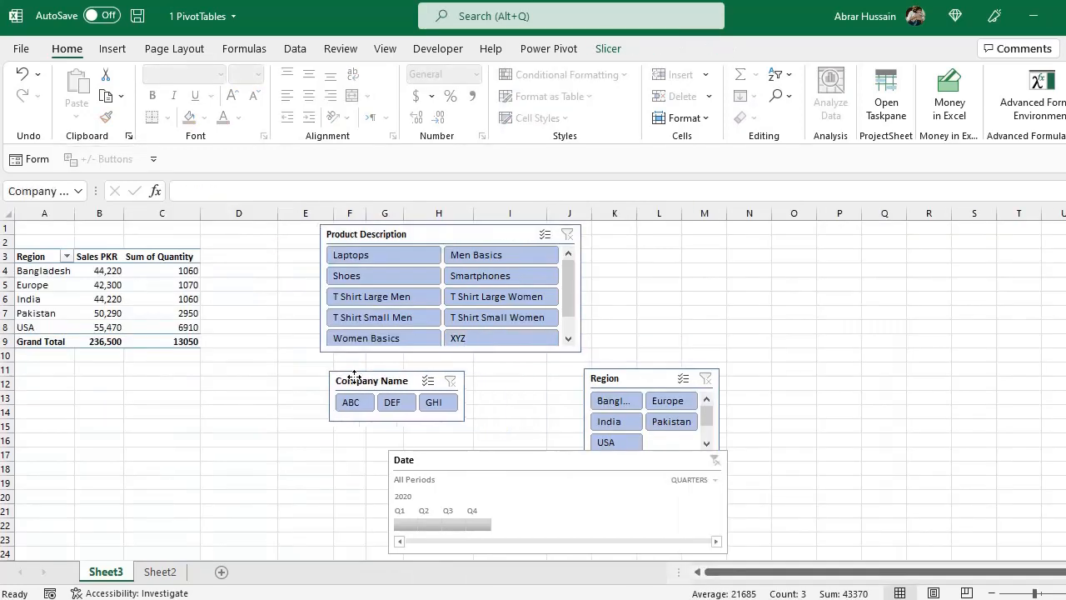
pyautogui.moveTo(354, 377); pyautogui.dragTo(332, 372)
pyautogui.moveTo(627, 383); pyautogui.dragTo(635, 316)
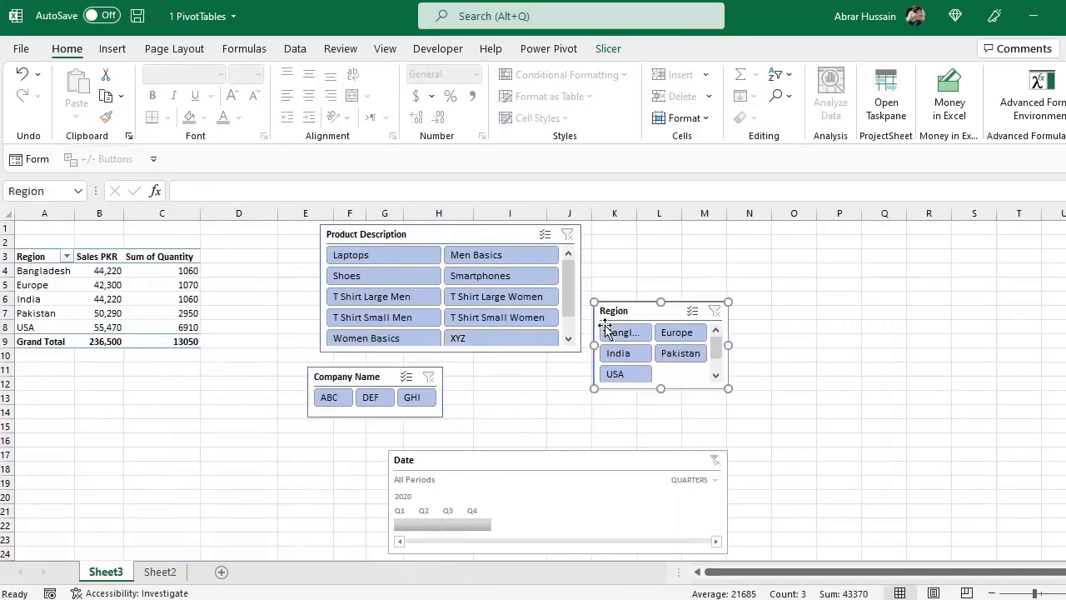
# Look over the region, company and product PivotTables down the sheet and the Product Description slicer beside them
pyautogui.click(145, 398)
pyautogui.scroll(-15, 183, 434)
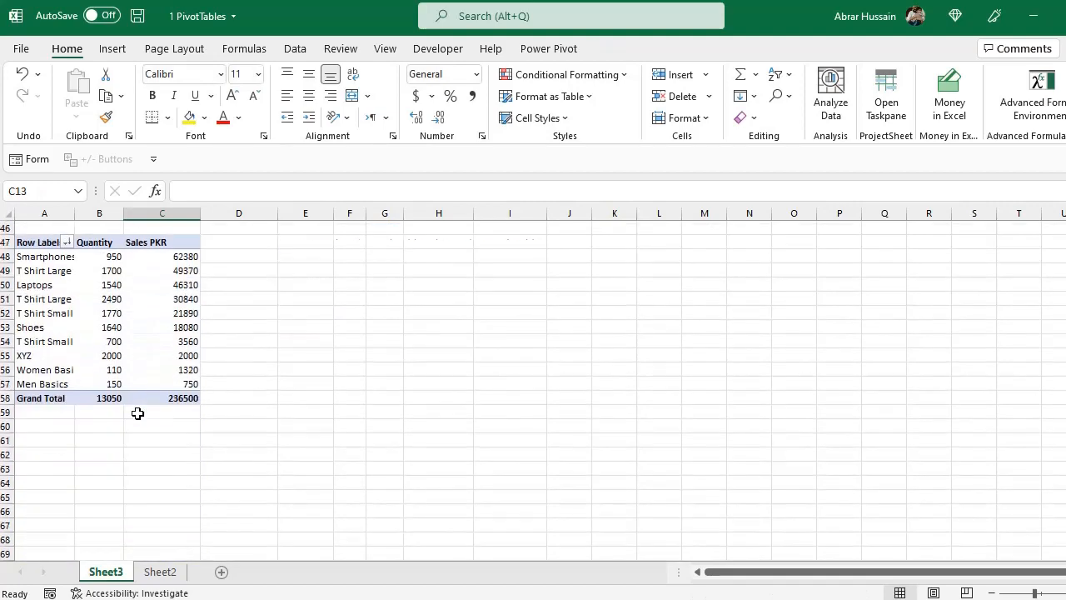
pyautogui.scroll(5, 139, 413)
pyautogui.scroll(10, 138, 413)
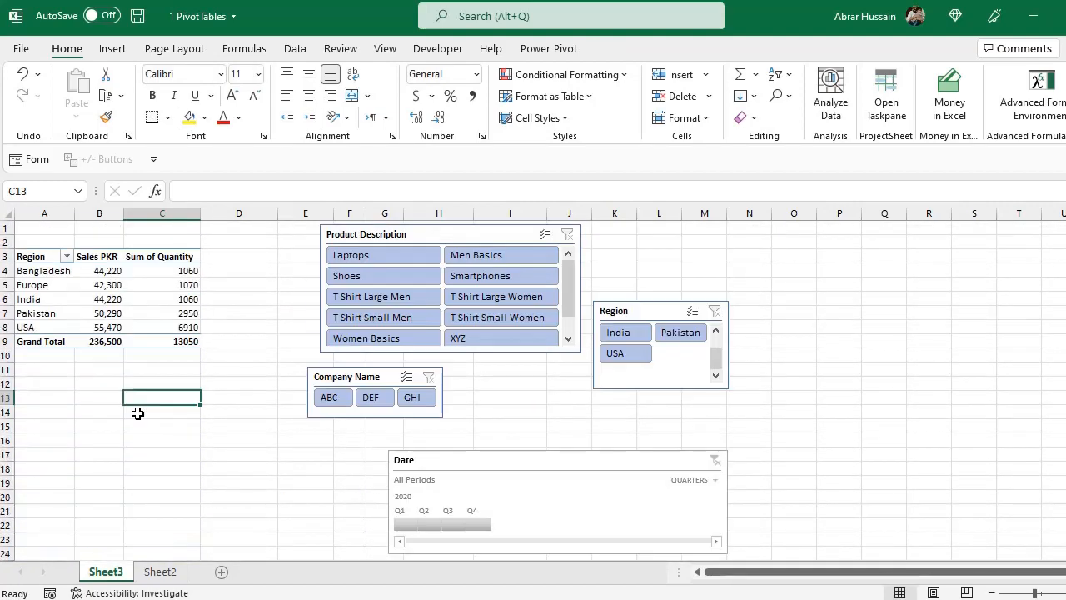
pyautogui.click(409, 234)
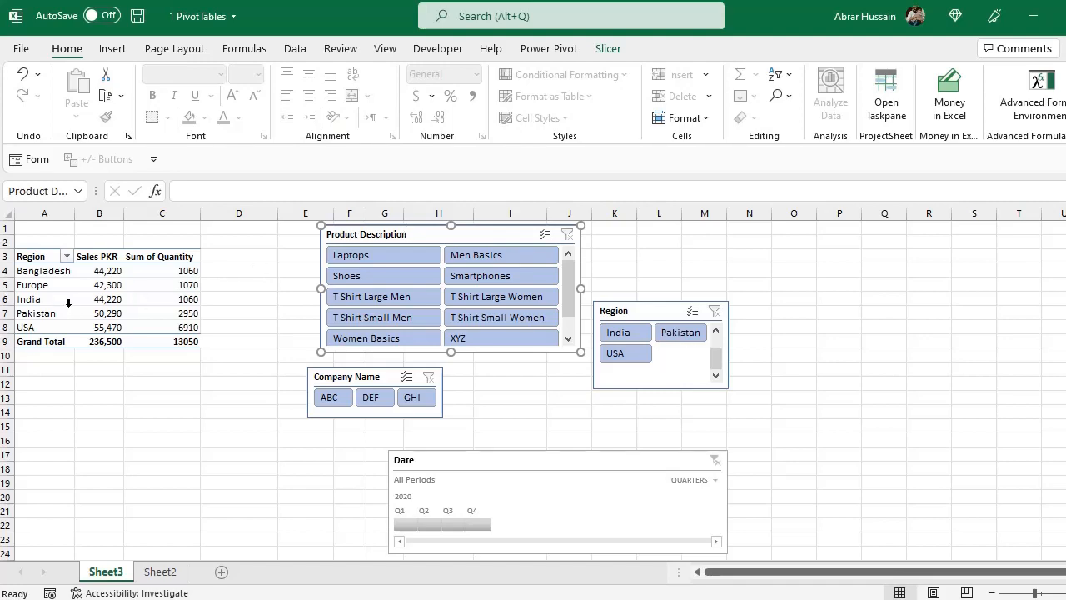
pyautogui.scroll(-1, 83, 349)
pyautogui.click(98, 385)
pyautogui.scroll(-7, 114, 429)
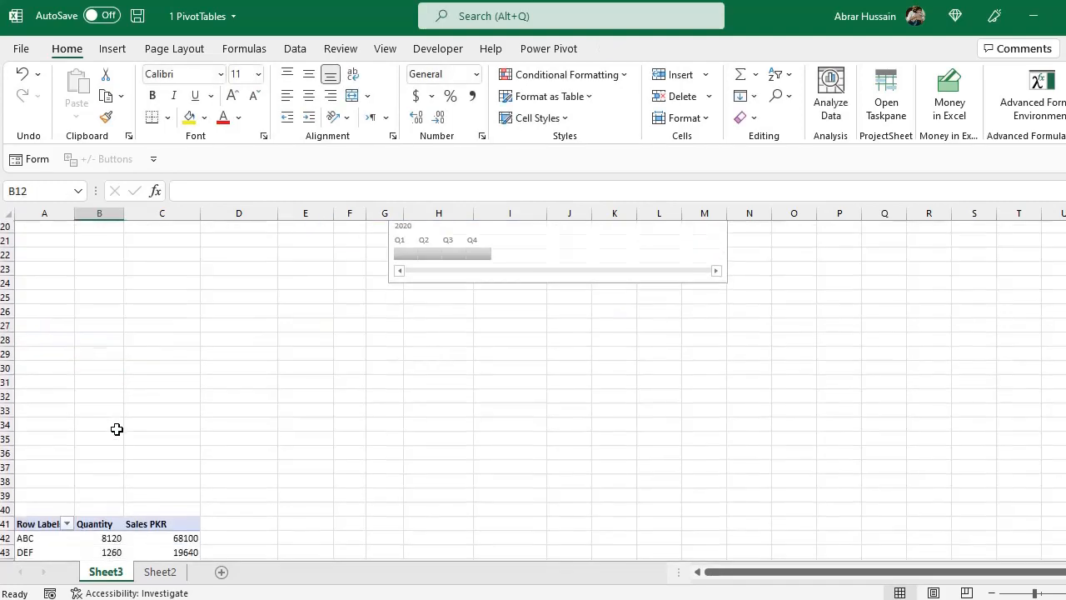
pyautogui.scroll(7, 109, 364)
# Inspect the Product Description slicer's report connections without changing them, and check the PivotTables further down the sheet
pyautogui.click(399, 234)
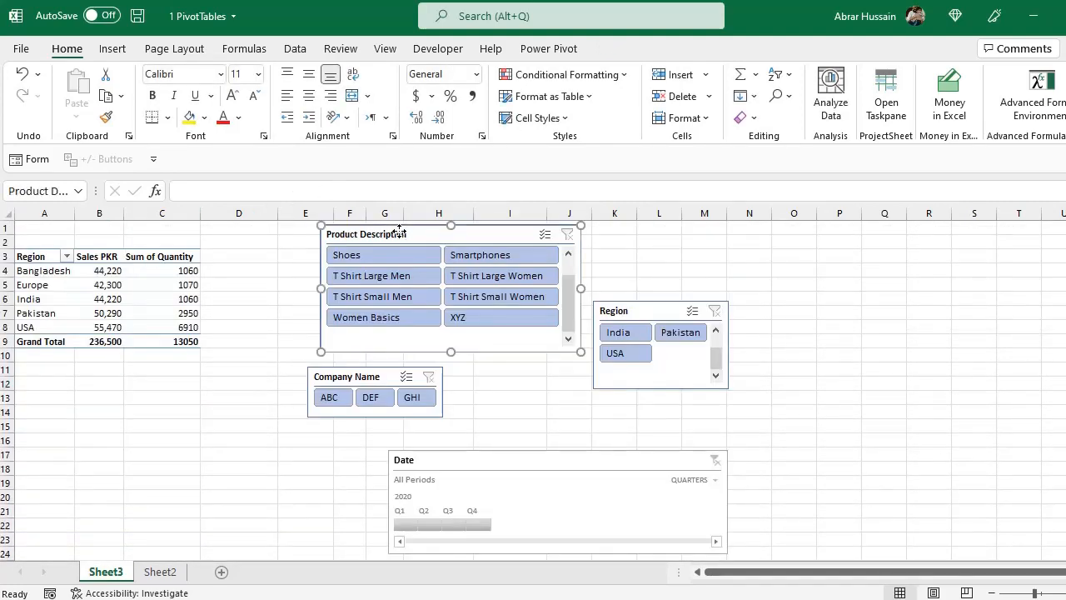
pyautogui.rightClick(384, 236)
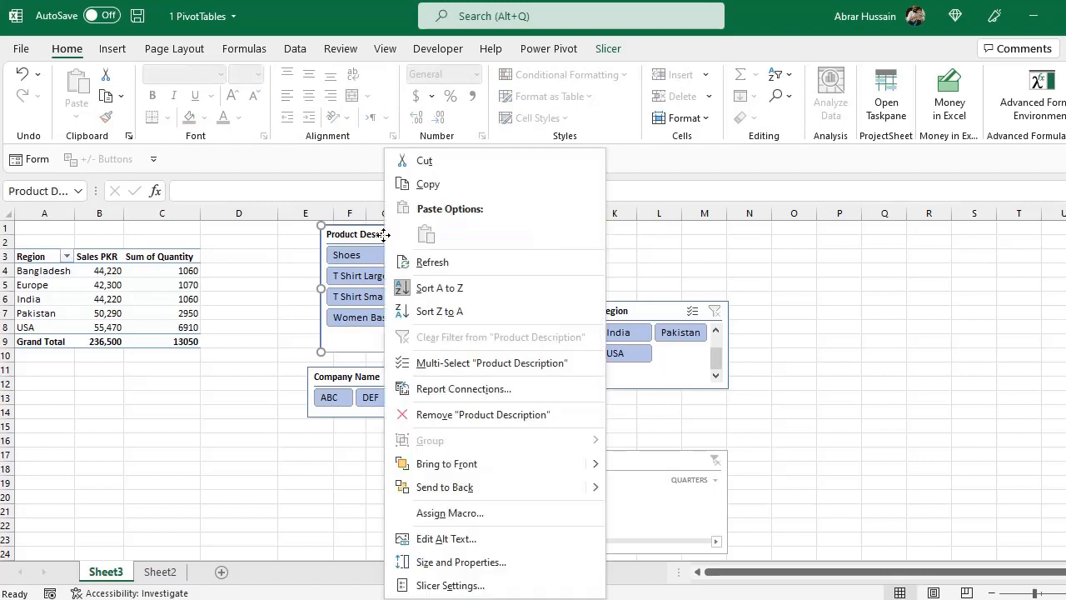
pyautogui.click(459, 390)
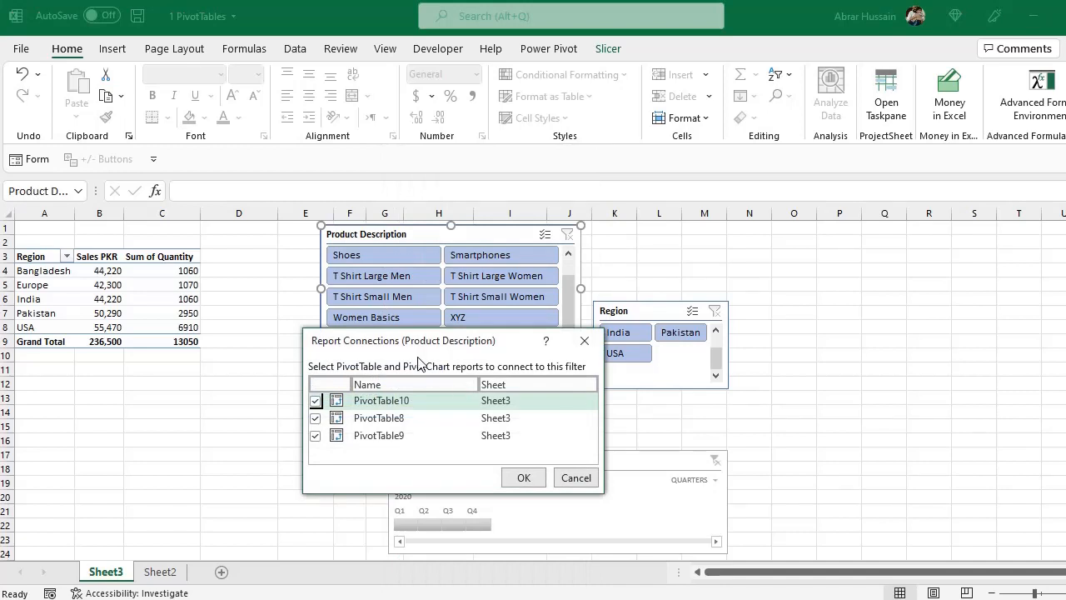
pyautogui.moveTo(371, 317); pyautogui.dragTo(346, 272)
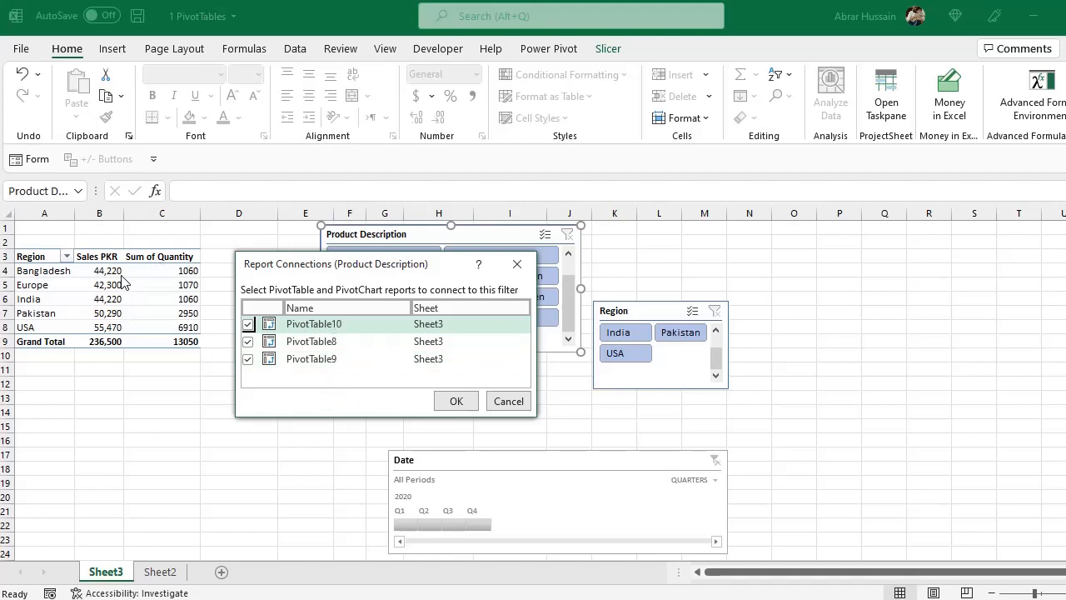
pyautogui.click(521, 404)
pyautogui.click(84, 407)
pyautogui.scroll(-15, 84, 407)
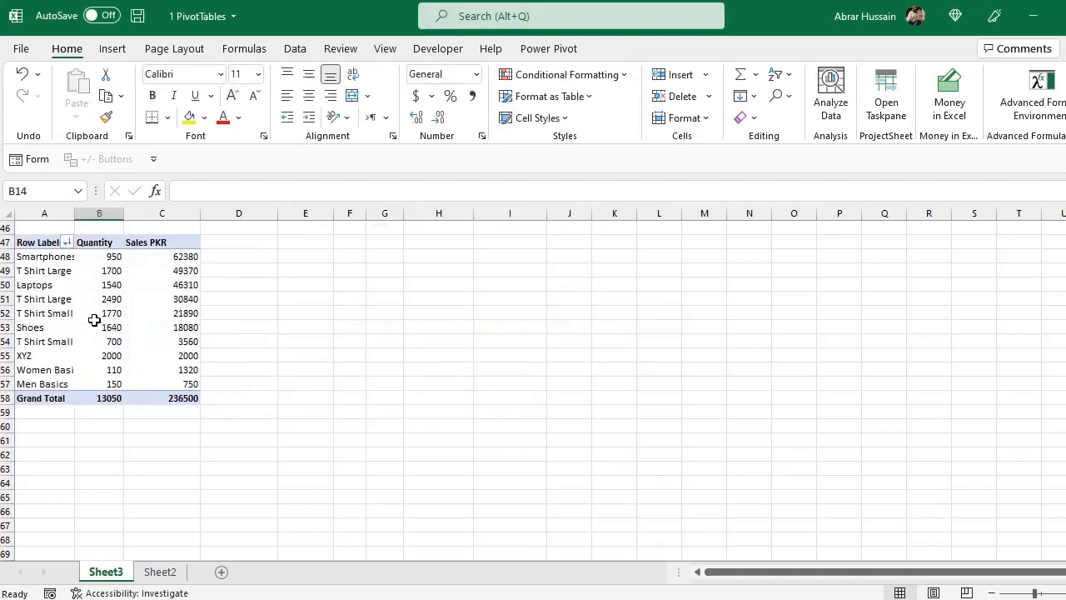
pyautogui.scroll(15, 94, 320)
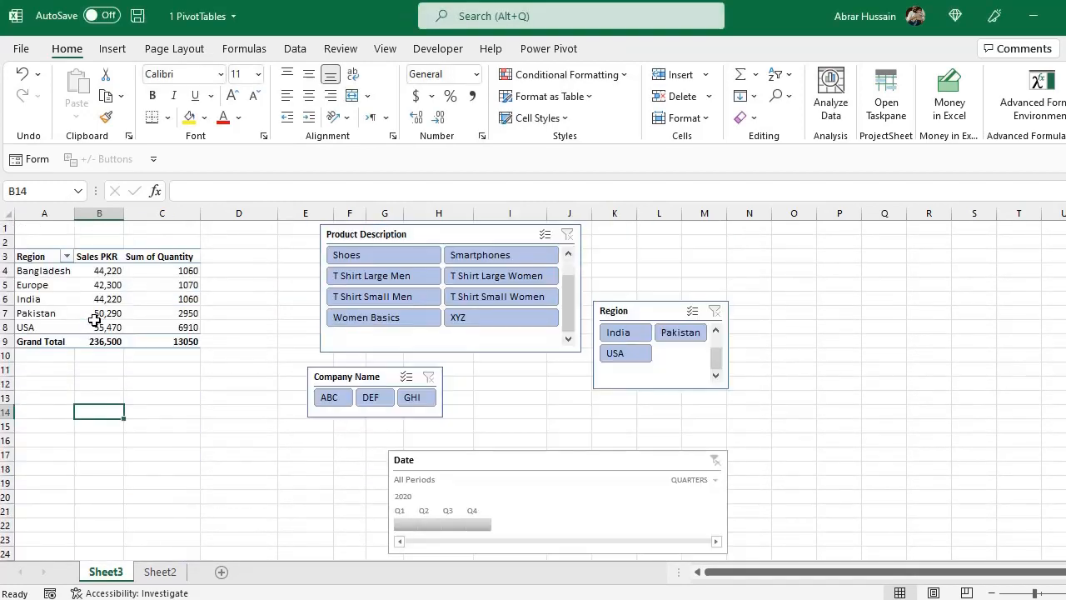
# Disconnect PivotTable8 and PivotTable9 in the Product Description slicer's report connections, leaving only PivotTable10 connected
pyautogui.rightClick(421, 242)
pyautogui.click(460, 388)
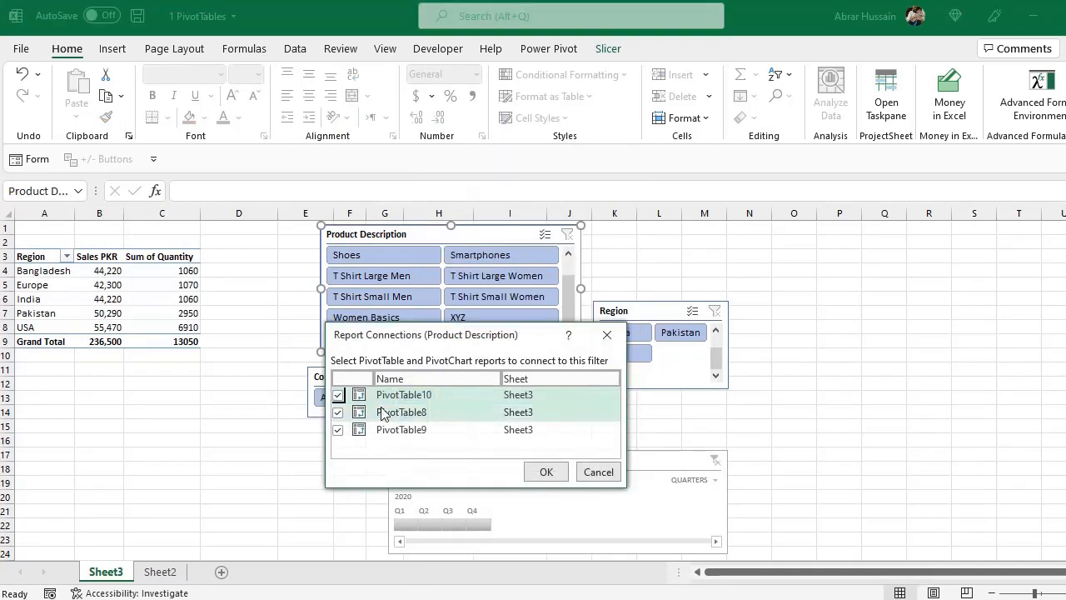
pyautogui.click(338, 411)
pyautogui.click(337, 430)
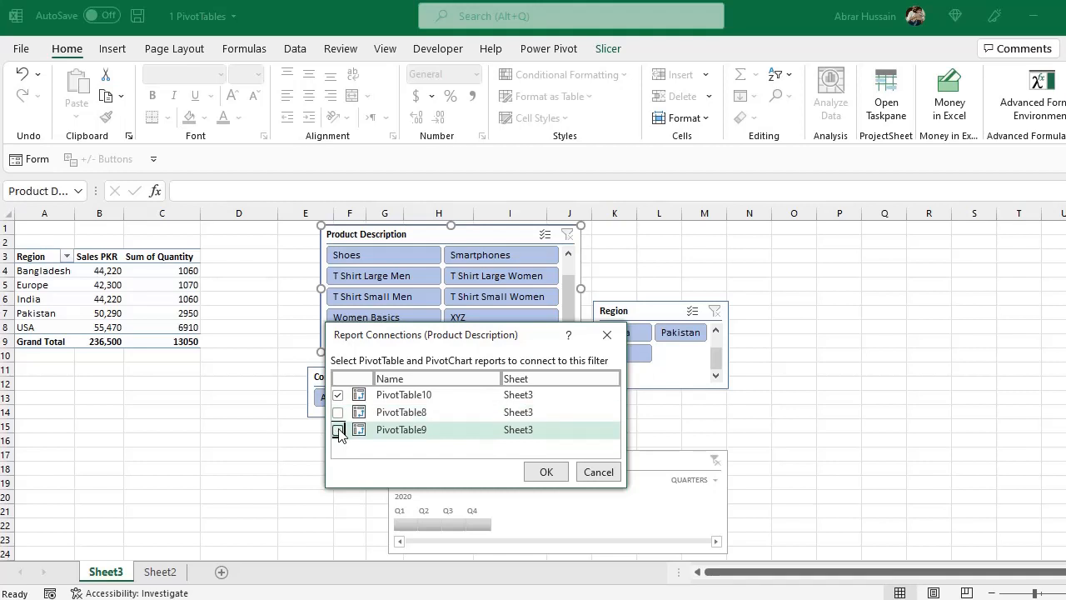
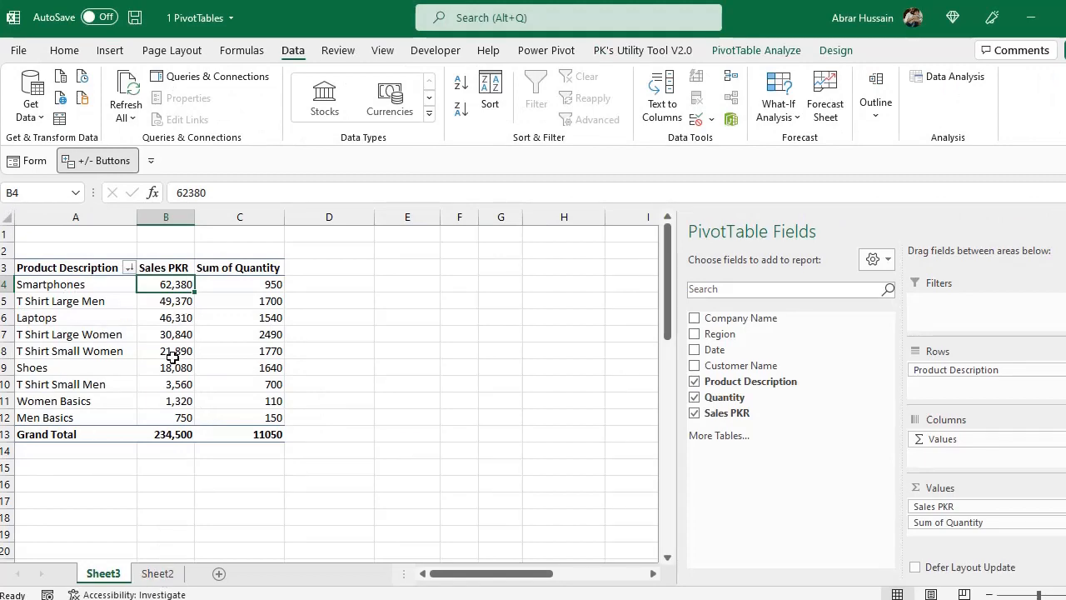
# Go to the last record of the source sales table on Sheet2
pyautogui.click(157, 573)
pyautogui.click(179, 348)
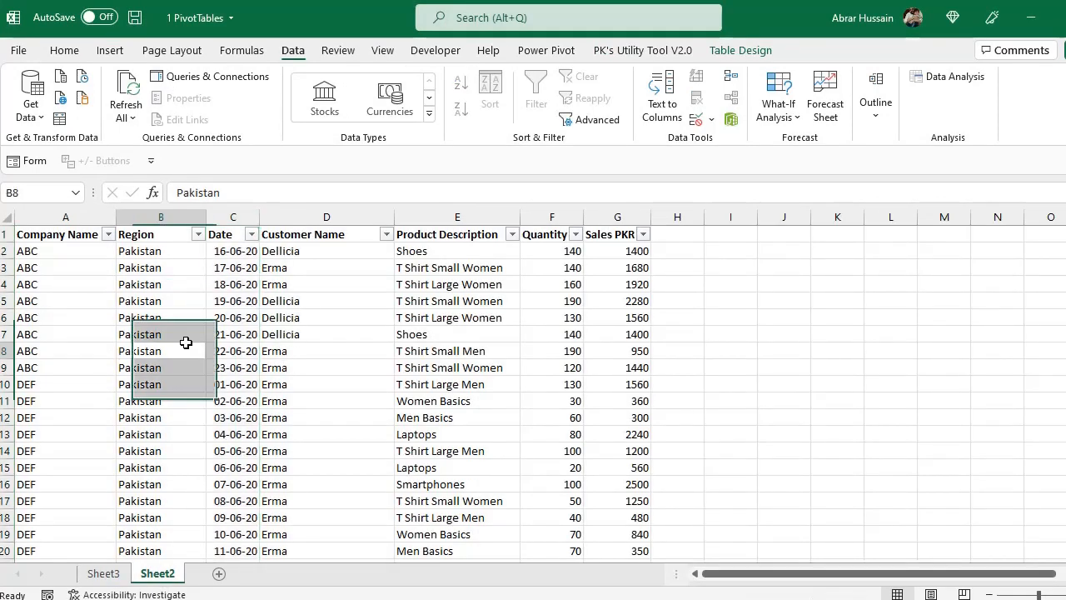
pyautogui.hotkey('ctrl', 'Down')
pyautogui.press('Down')
pyautogui.press('Down')
pyautogui.press('Down')
pyautogui.press('Down')
pyautogui.press('Down')
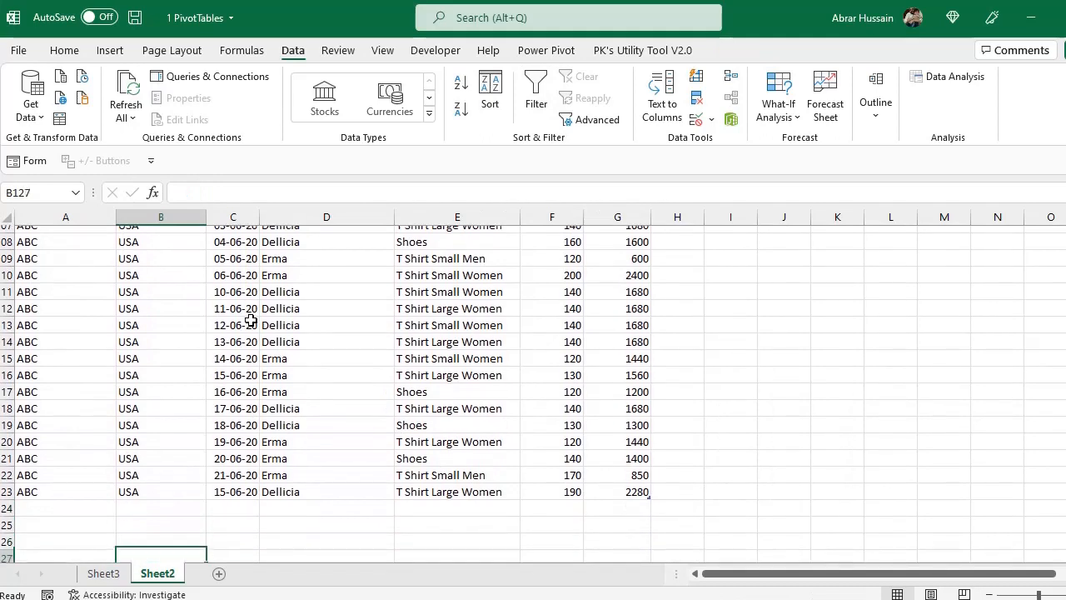
pyautogui.press('Up')
pyautogui.press('Up')
pyautogui.press('Up')
pyautogui.press('Up')
pyautogui.press('Up')
pyautogui.press('Right')
pyautogui.press('Right')
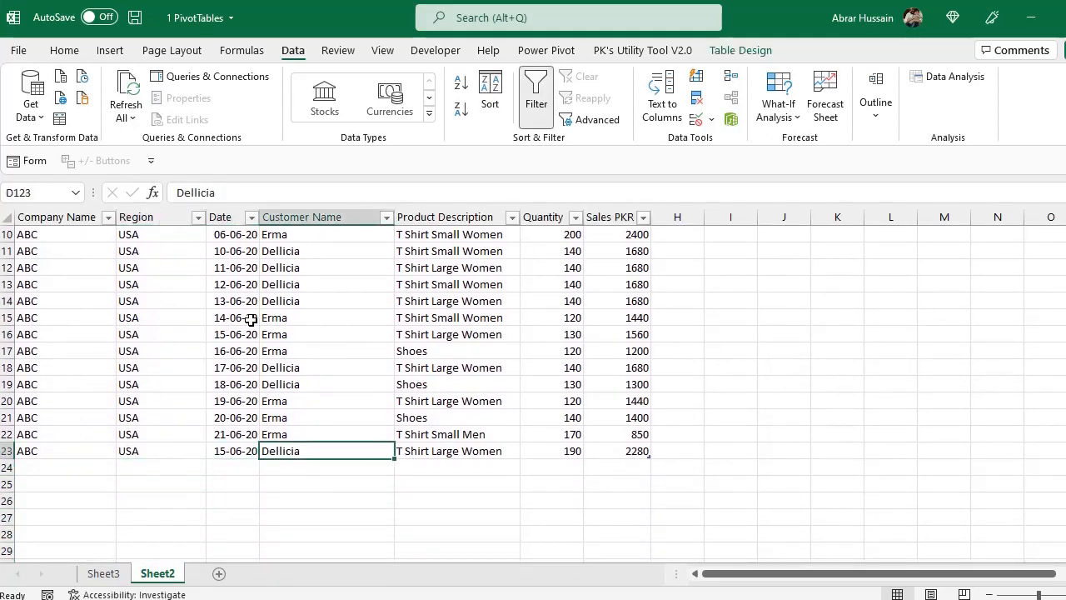
pyautogui.press('Down')
pyautogui.press('Left')
pyautogui.press('Left')
pyautogui.press('Left')
pyautogui.hotkey('shift', 'Up')
pyautogui.hotkey('shift', 'Right')
pyautogui.hotkey('shift', 'Right')
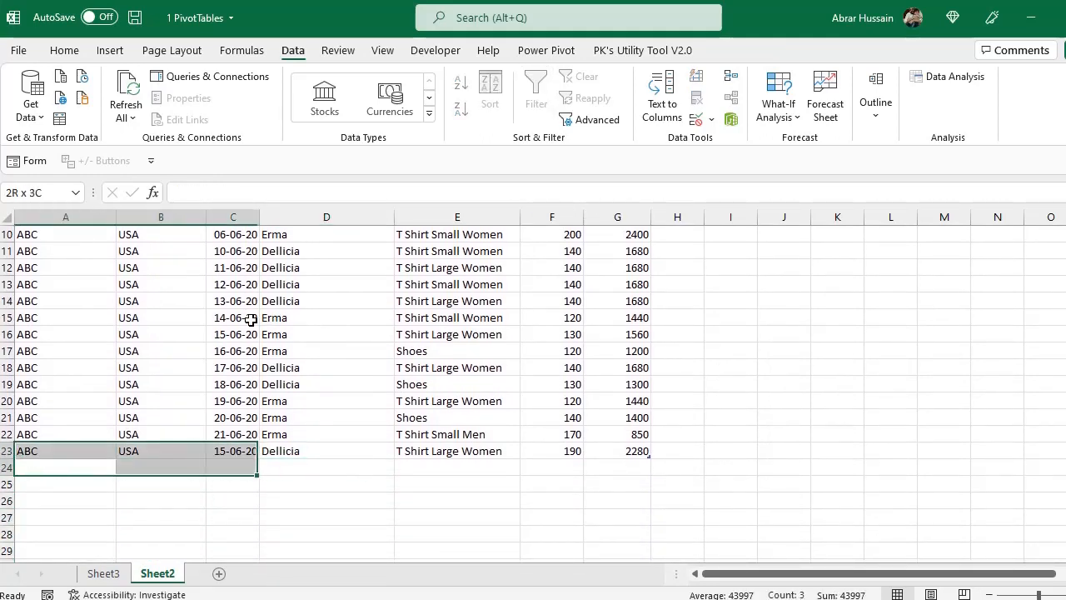
# Start a new record in row 124 by copying the company, region and date from row 123
pyautogui.press('Right')
pyautogui.press('Up')
pyautogui.press('Left')
pyautogui.hotkey('shift', 'Right')
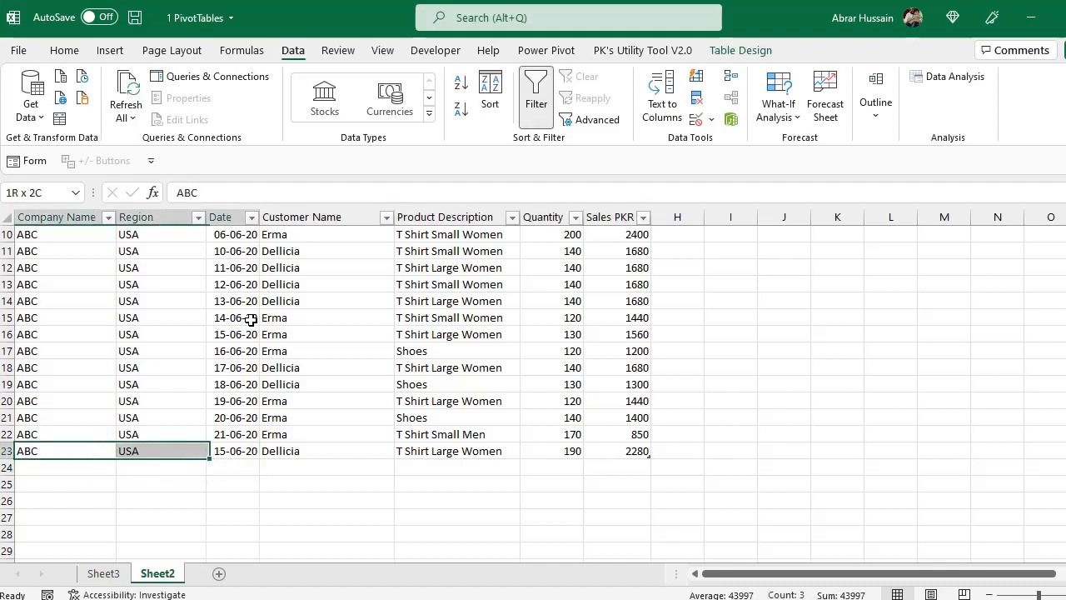
pyautogui.hotkey('shift', 'Right')
pyautogui.hotkey('ctrl', 'c')
pyautogui.press('Down')
pyautogui.hotkey('ctrl', 'v')
# Enter XYZ as the new record's customer name and copy it into its product description
pyautogui.press('Right')
pyautogui.press('Right')
pyautogui.press('Right')
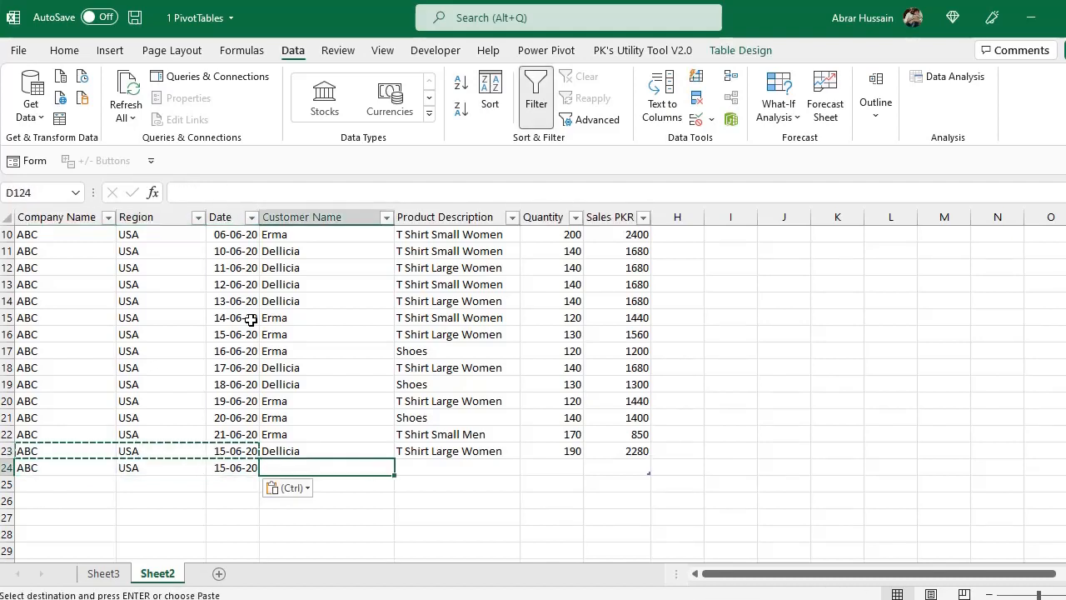
pyautogui.write('XYZ')
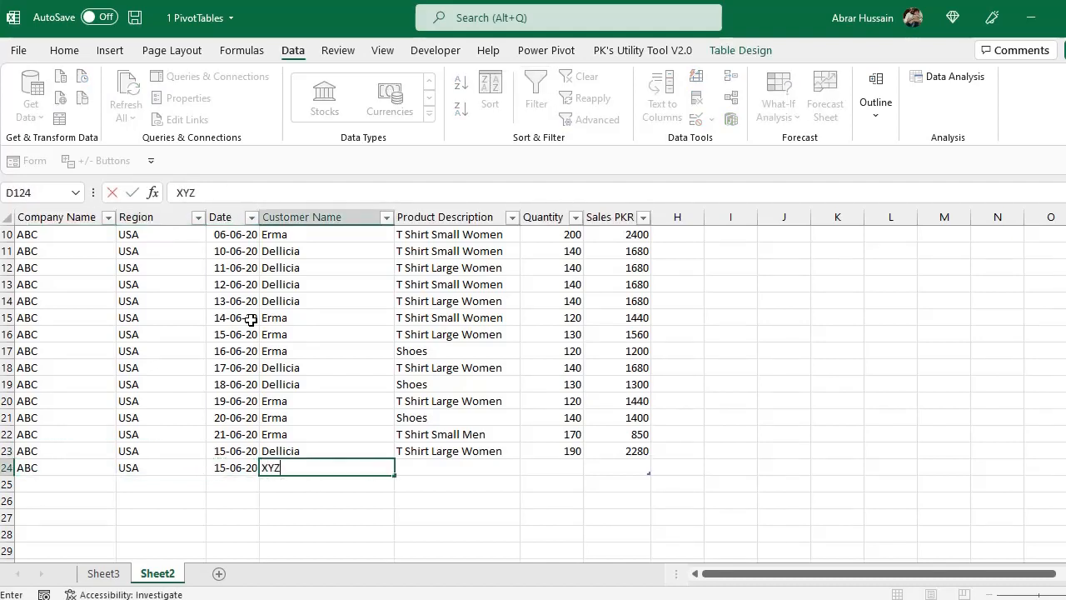
pyautogui.hotkey('ctrl', 'c')
pyautogui.press('Right')
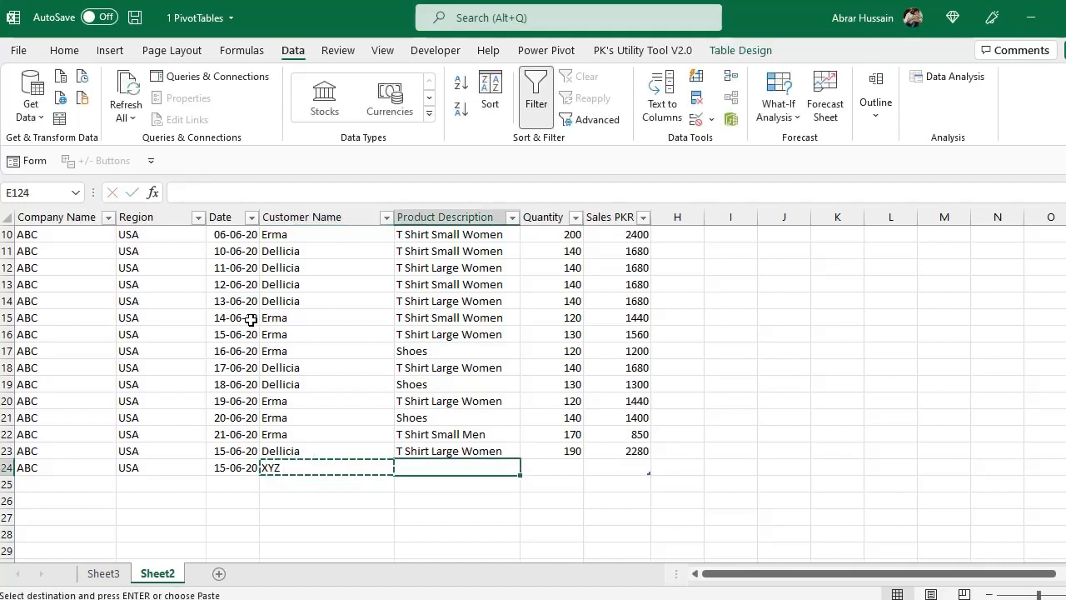
pyautogui.hotkey('ctrl', 'v')
# Replace the new record's customer name with ABC
pyautogui.press('Left')
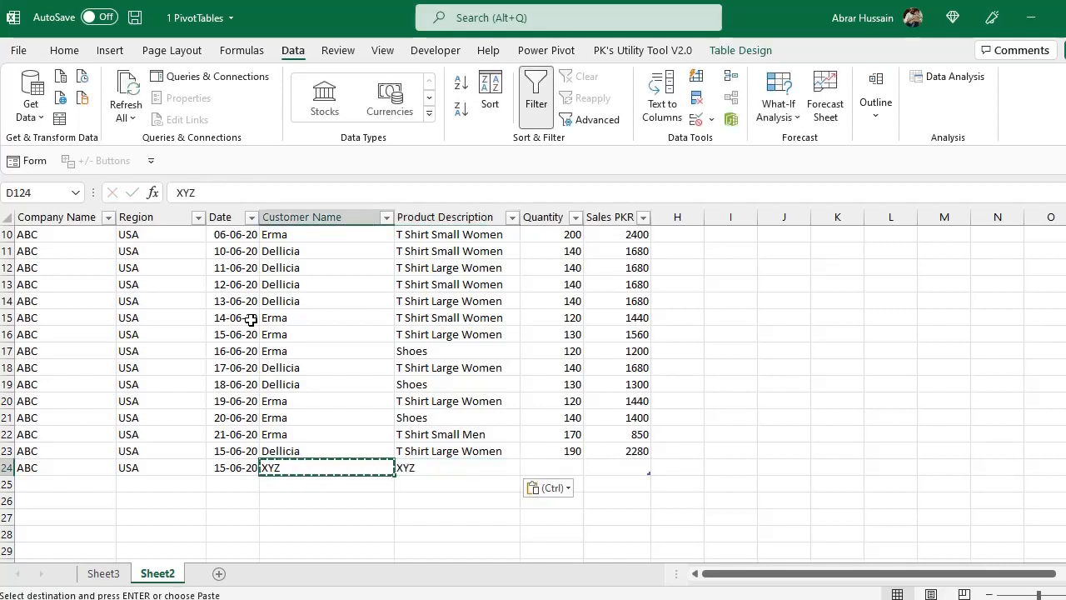
pyautogui.press('Right')
pyautogui.press('Left')
pyautogui.write('ABC')
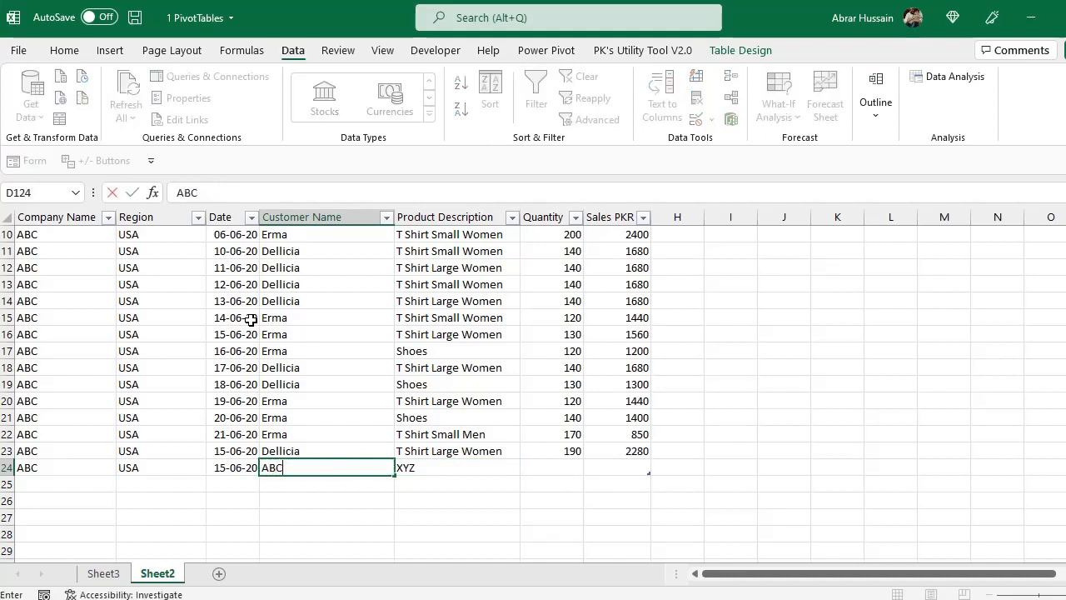
pyautogui.press('Right')
pyautogui.press('Right')
# Enter a quantity of 2000 for the new record and copy the same value into Sales PKR
pyautogui.write('2000')
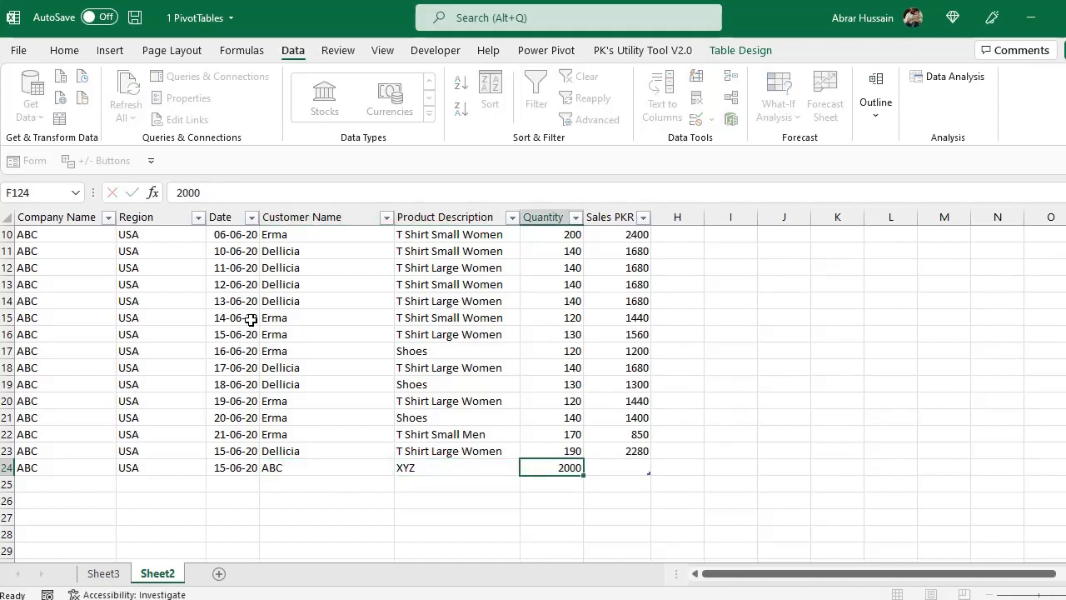
pyautogui.hotkey('ctrl', 'Return')
pyautogui.hotkey('ctrl', 'c')
pyautogui.press('Right')
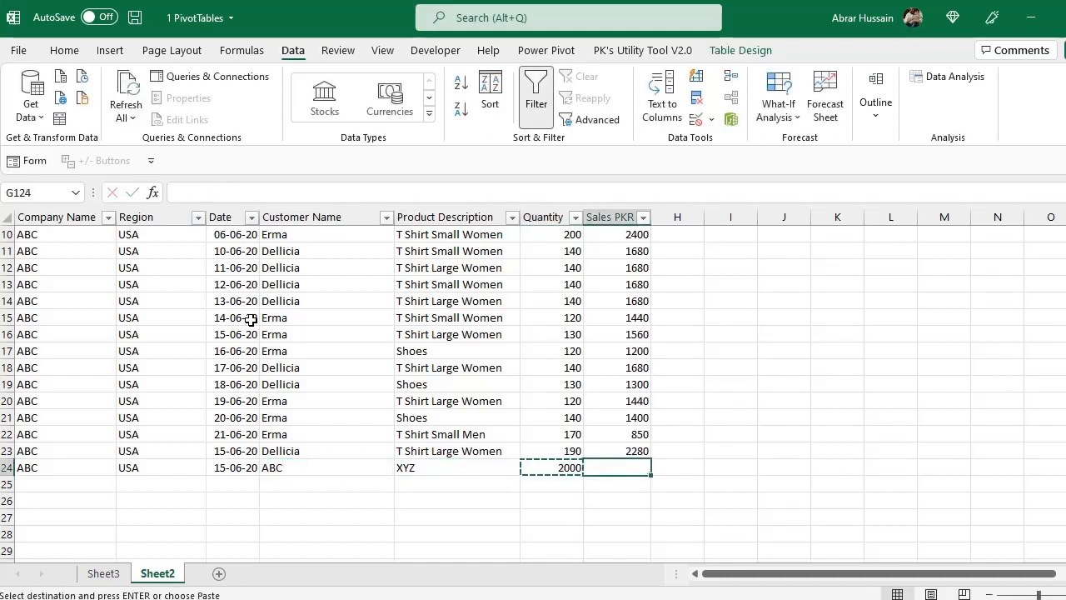
pyautogui.hotkey('ctrl', 'v')
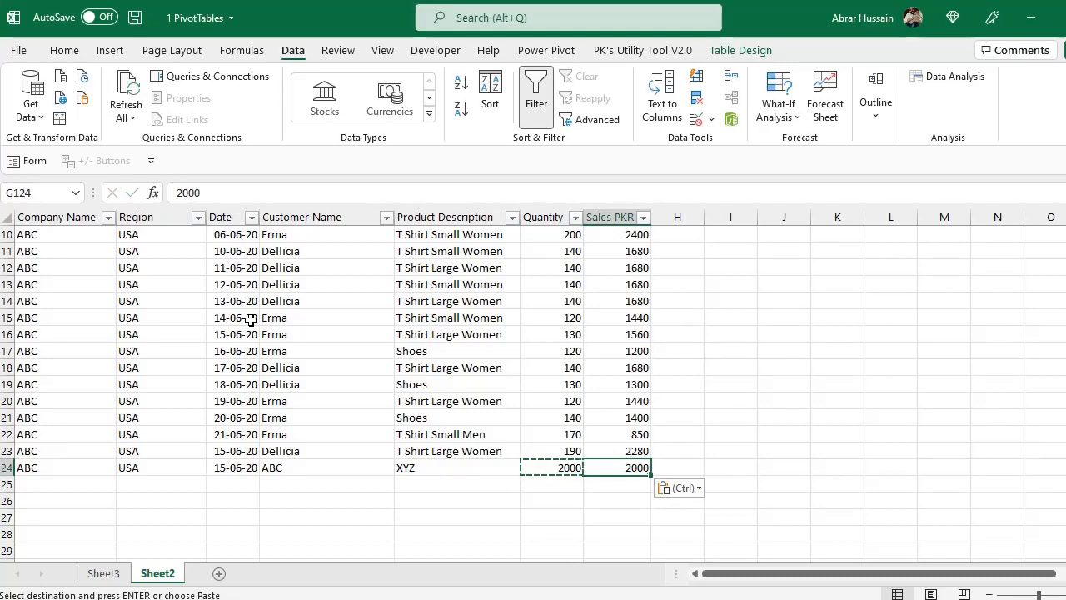
# Return to Sheet3 and refresh all PivotTables from the extended source table
pyautogui.click(106, 574)
pyautogui.moveTo(51, 285); pyautogui.dragTo(50, 428)
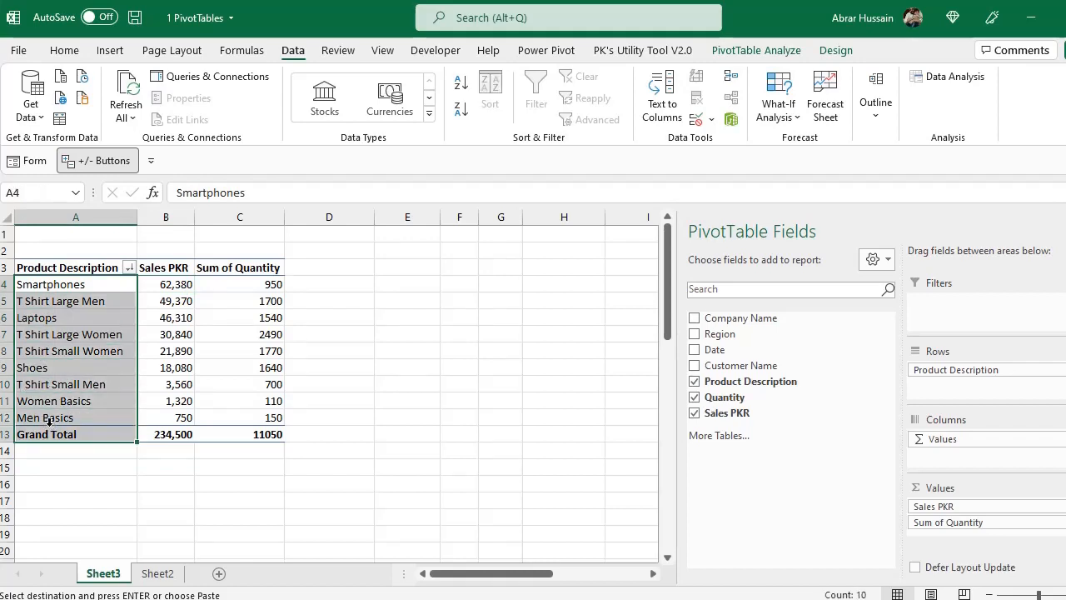
pyautogui.click(126, 87)
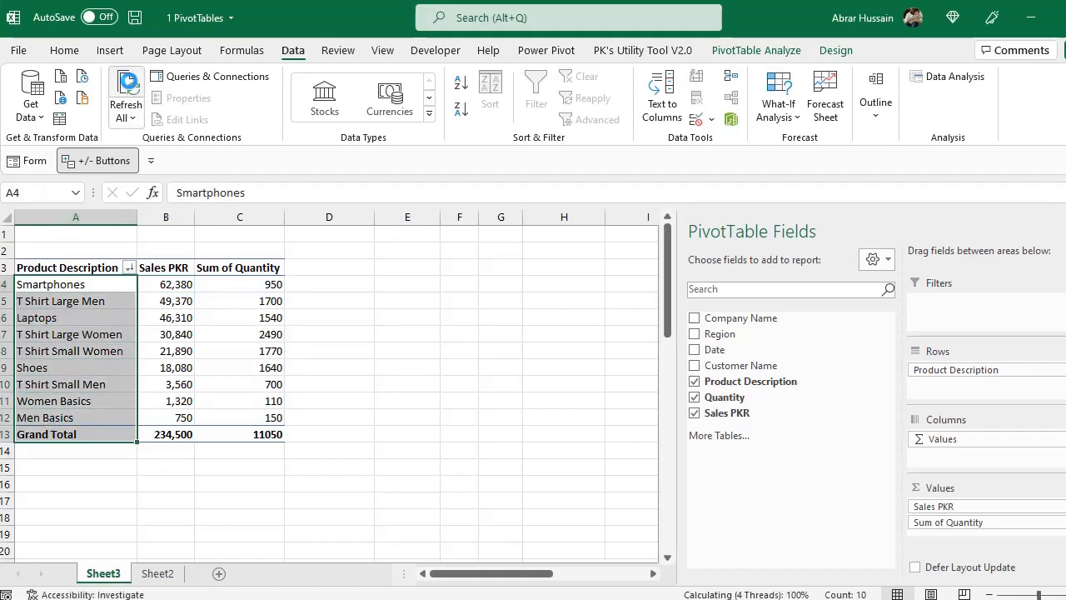
# Check the product and company PivotTables on Sheet3 for the newly added XYZ record
pyautogui.click(34, 400)
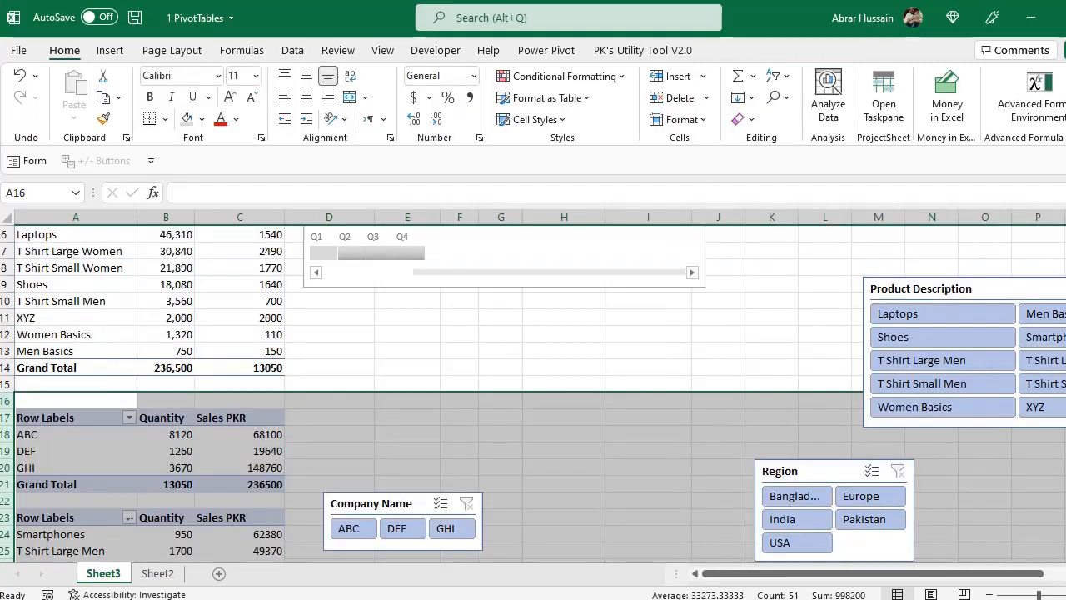
pyautogui.click(433, 369)
pyautogui.scroll(-3, 581, 433)
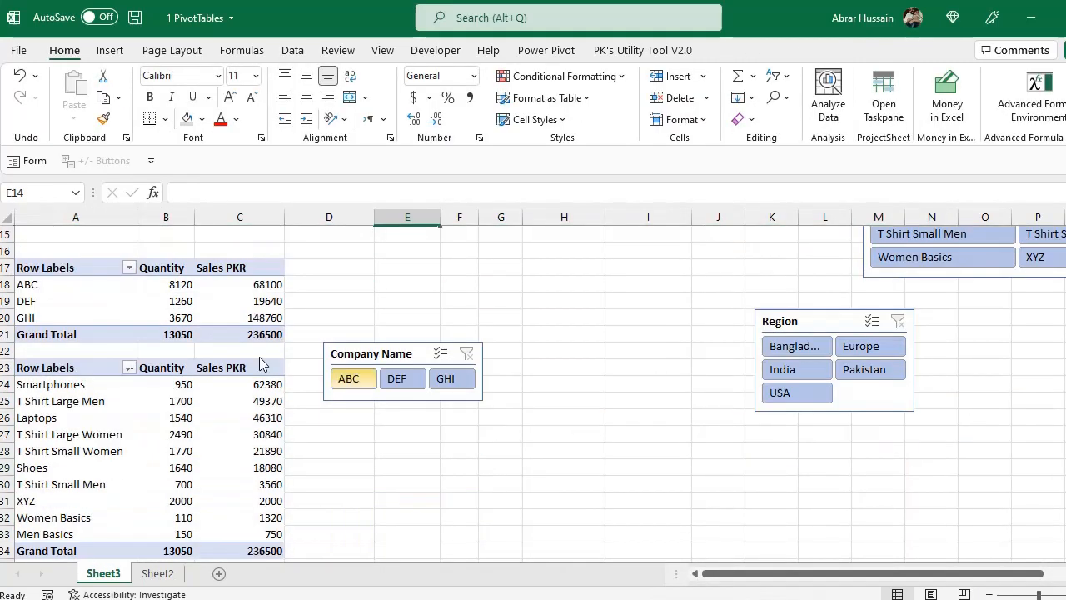
pyautogui.scroll(5, 198, 326)
pyautogui.click(169, 315)
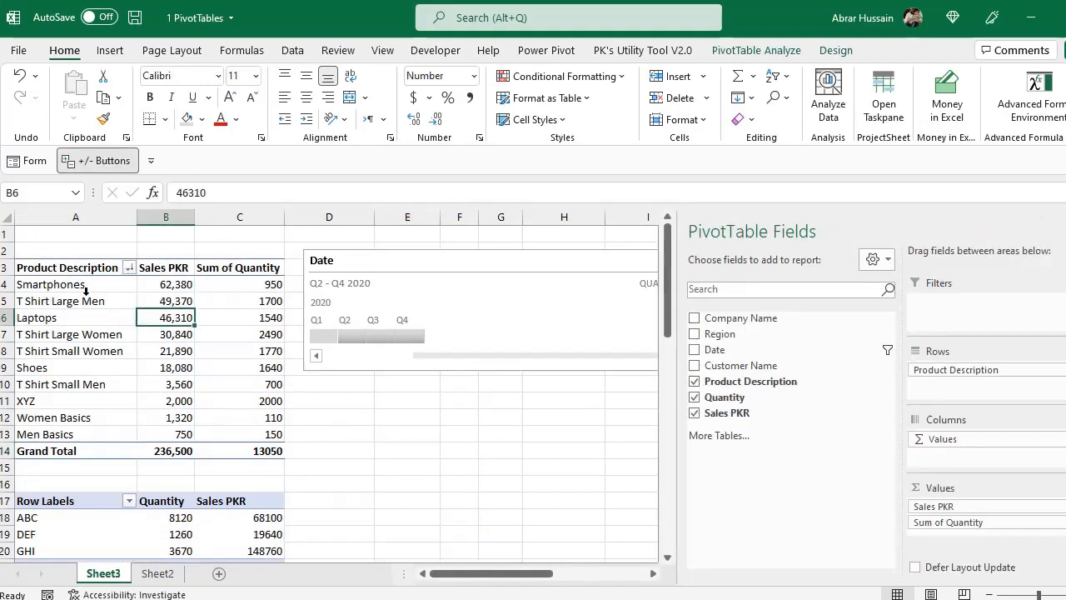
pyautogui.click(84, 288)
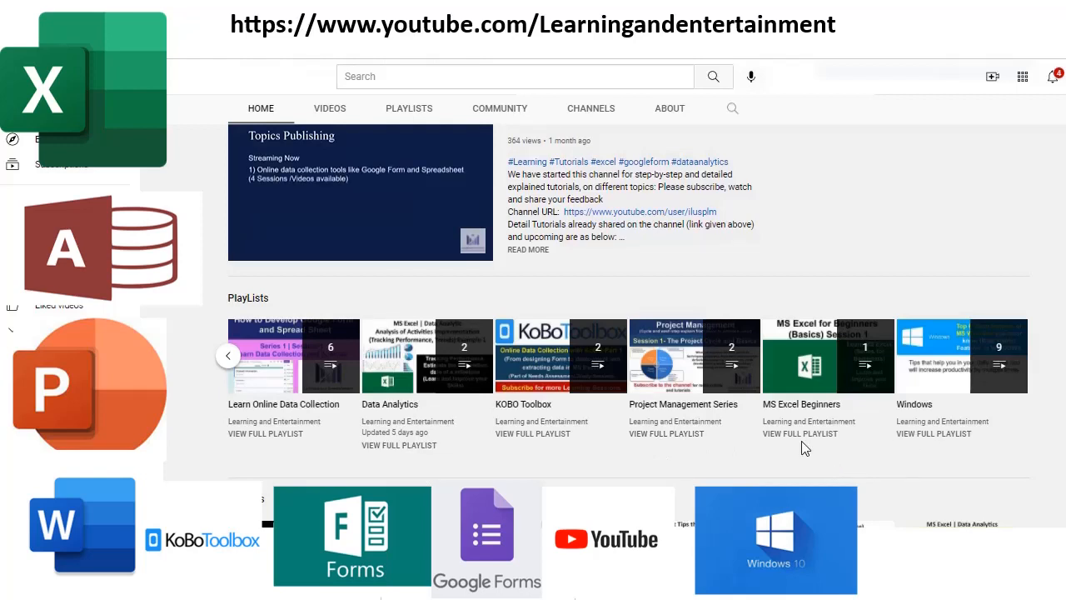
pyautogui.scroll(-2, 391, 466)
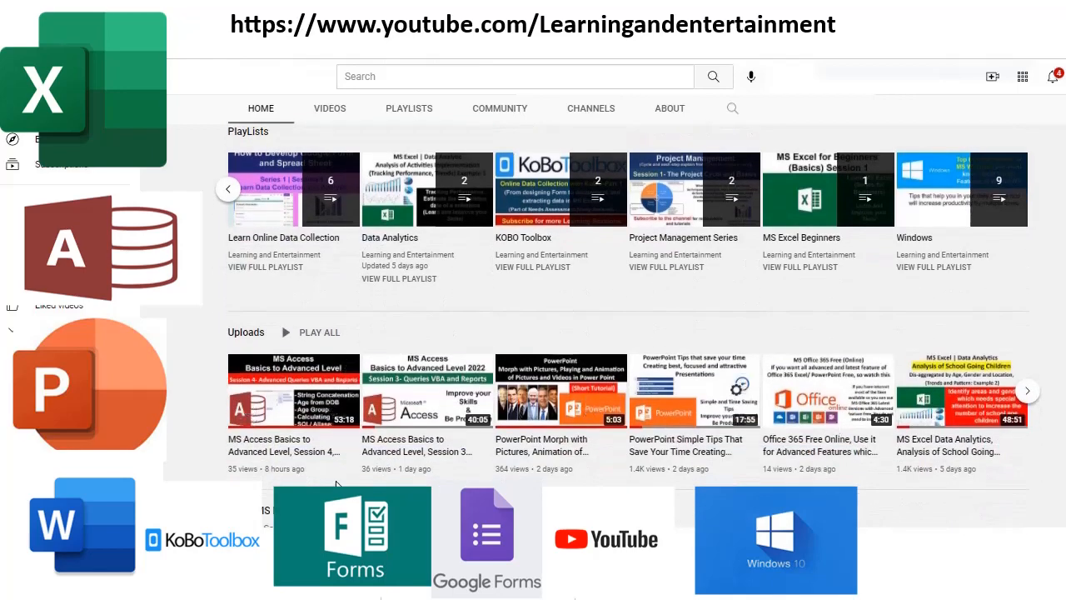
pyautogui.scroll(-4, 498, 417)
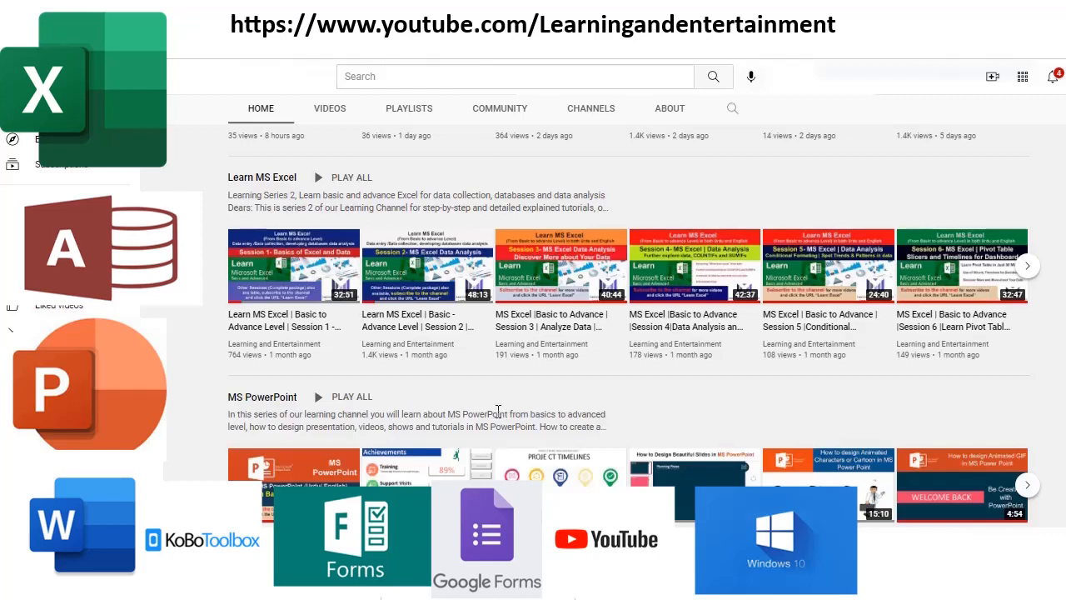
pyautogui.scroll(-1, 498, 410)
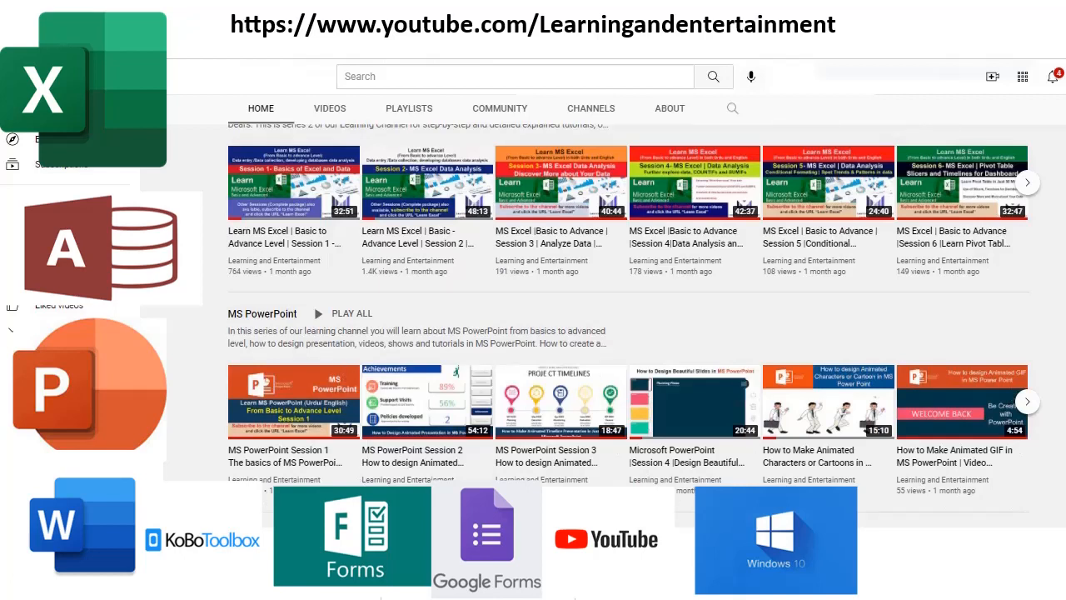
pyautogui.scroll(6, 304, 417)
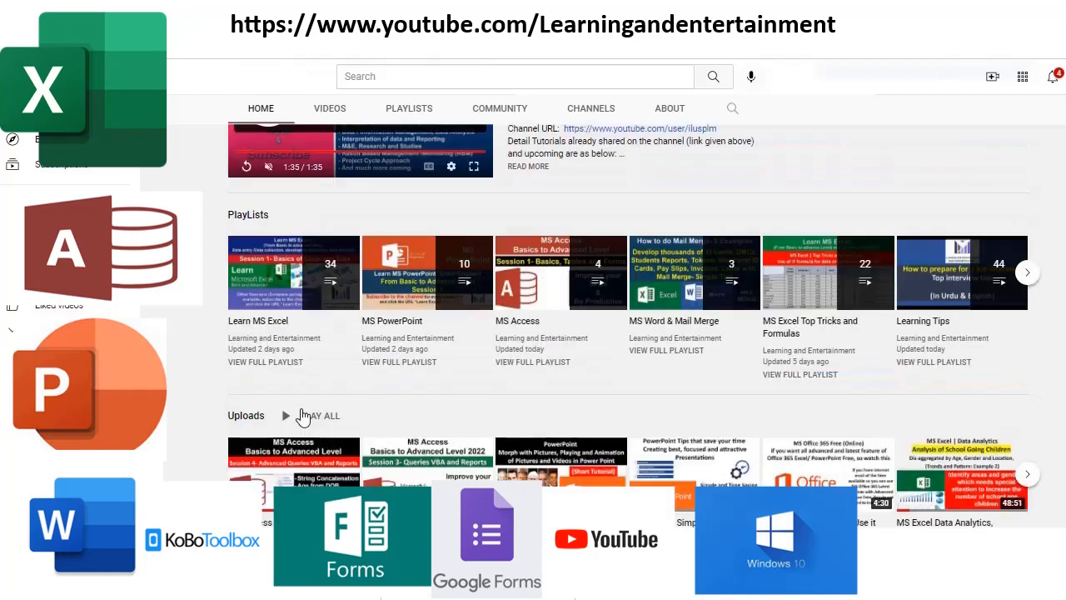